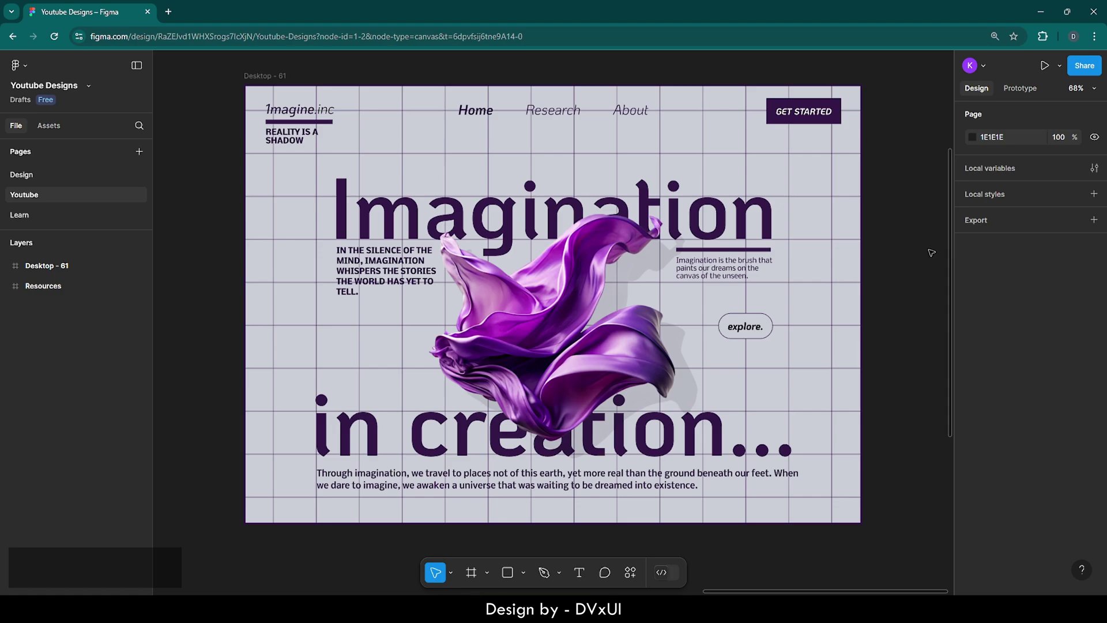
# - Examine the purple fabric image, the three text passages and the two colour swatches in the Resources frame
pyautogui.hotkey('ctrl', 'z')
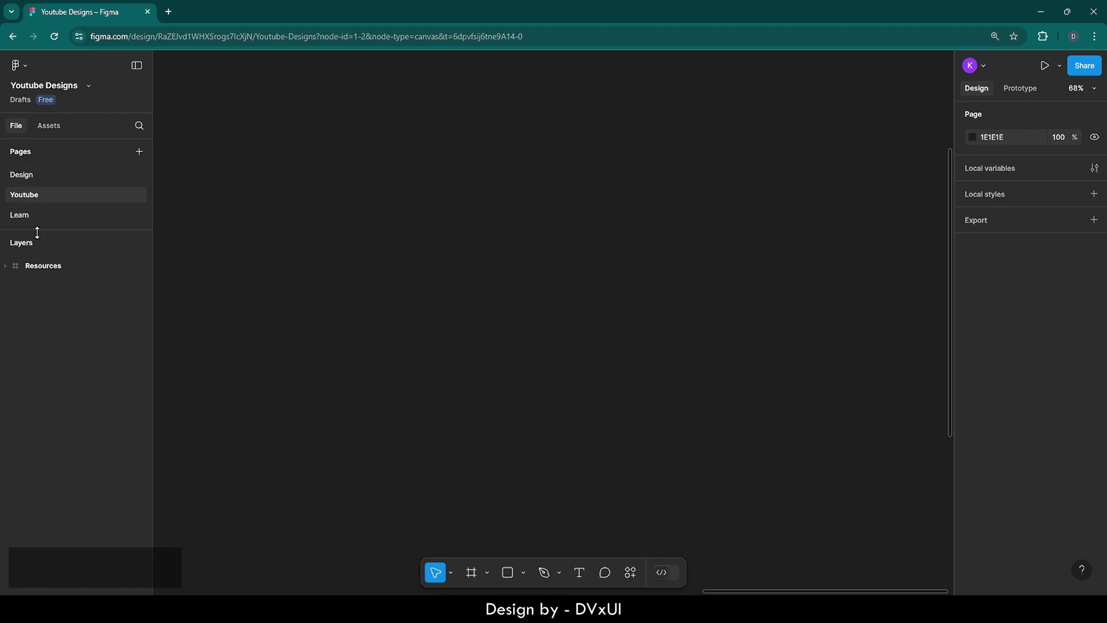
pyautogui.doubleClick(15, 269)
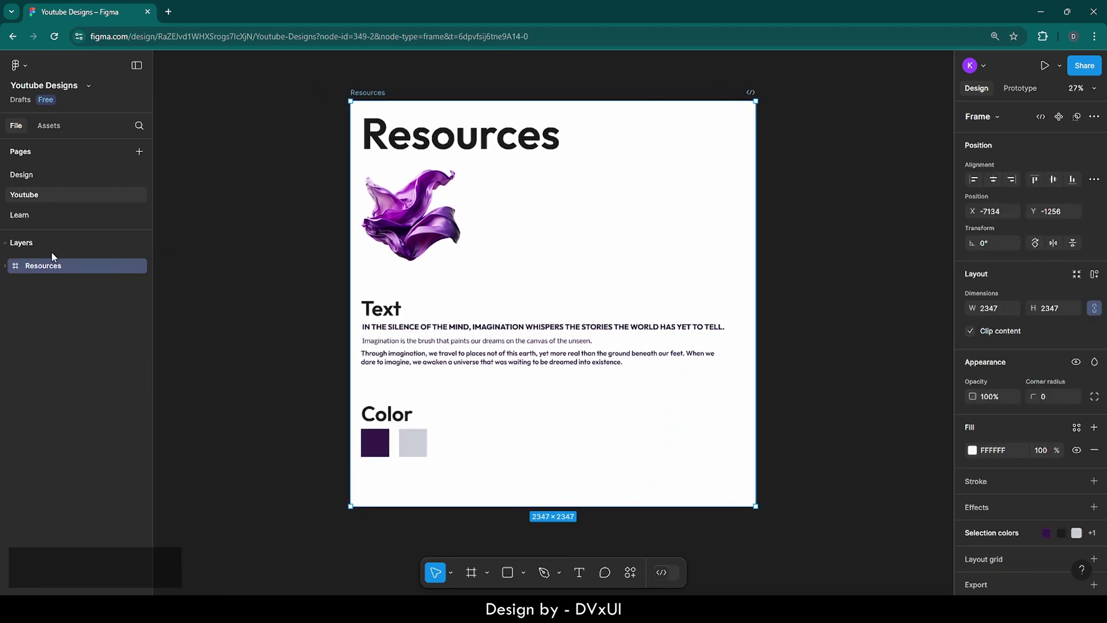
pyautogui.click(324, 133)
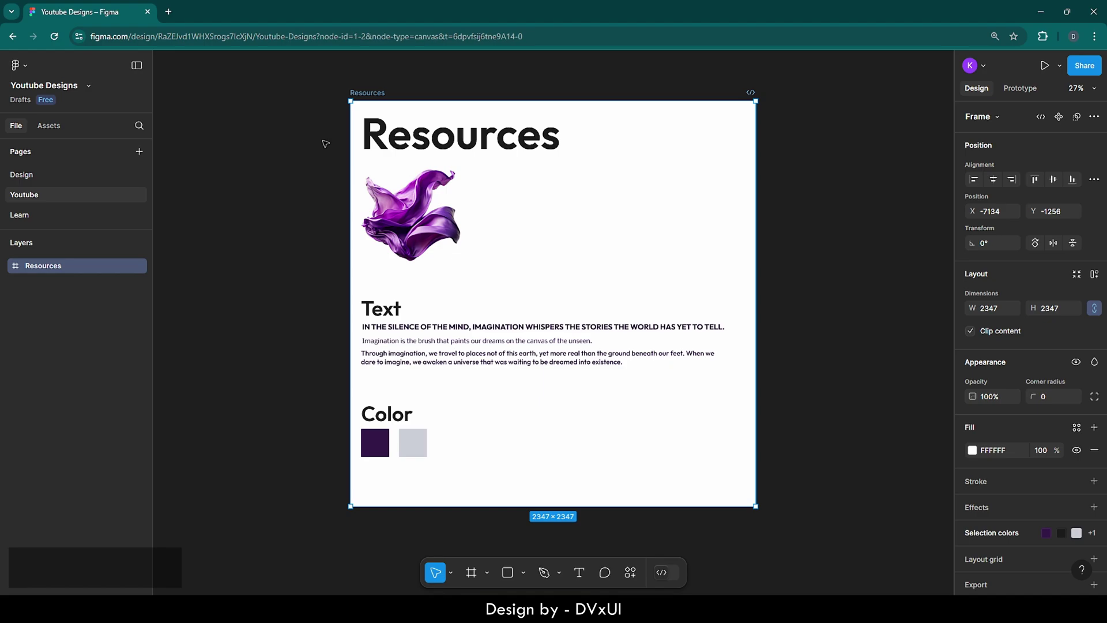
pyautogui.click(427, 222)
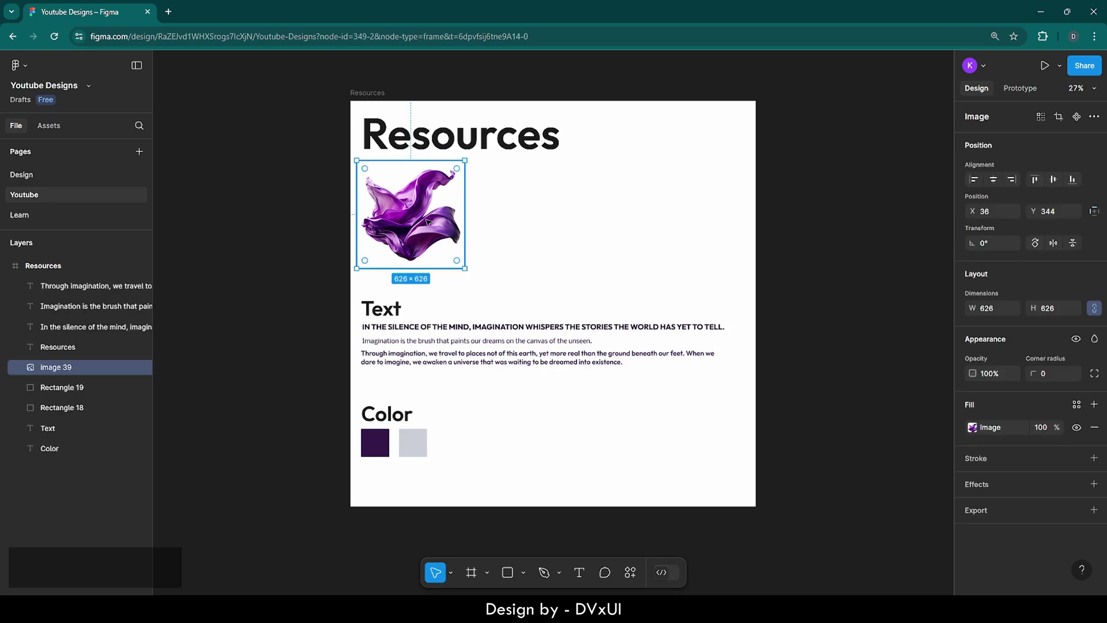
pyautogui.click(423, 327)
pyautogui.click(421, 341)
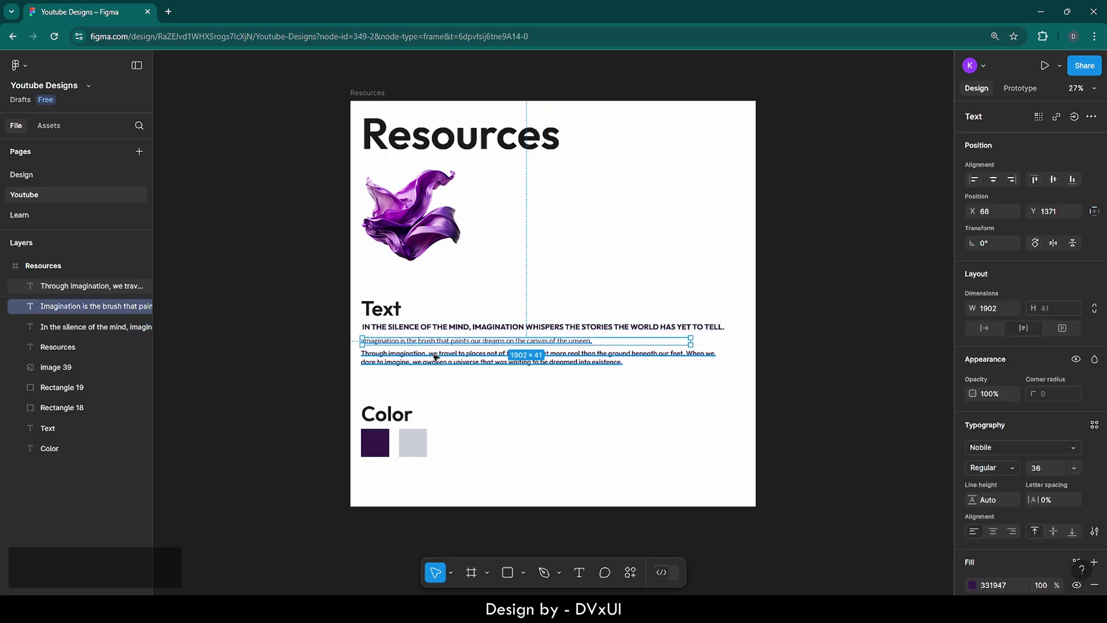
pyautogui.click(435, 356)
pyautogui.click(444, 395)
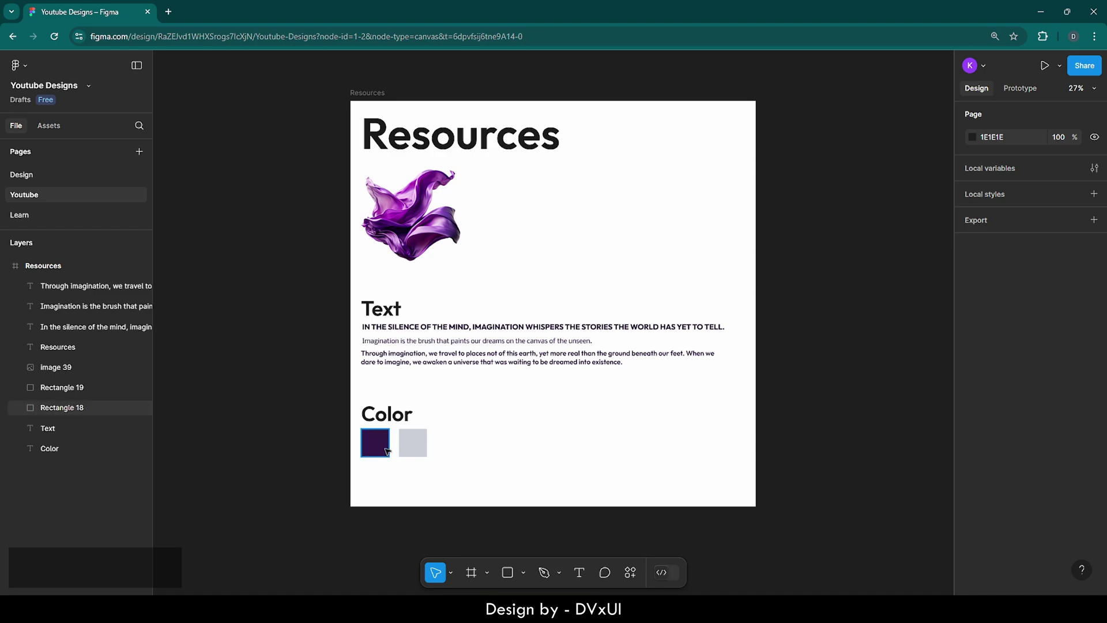
pyautogui.click(384, 449)
pyautogui.click(411, 452)
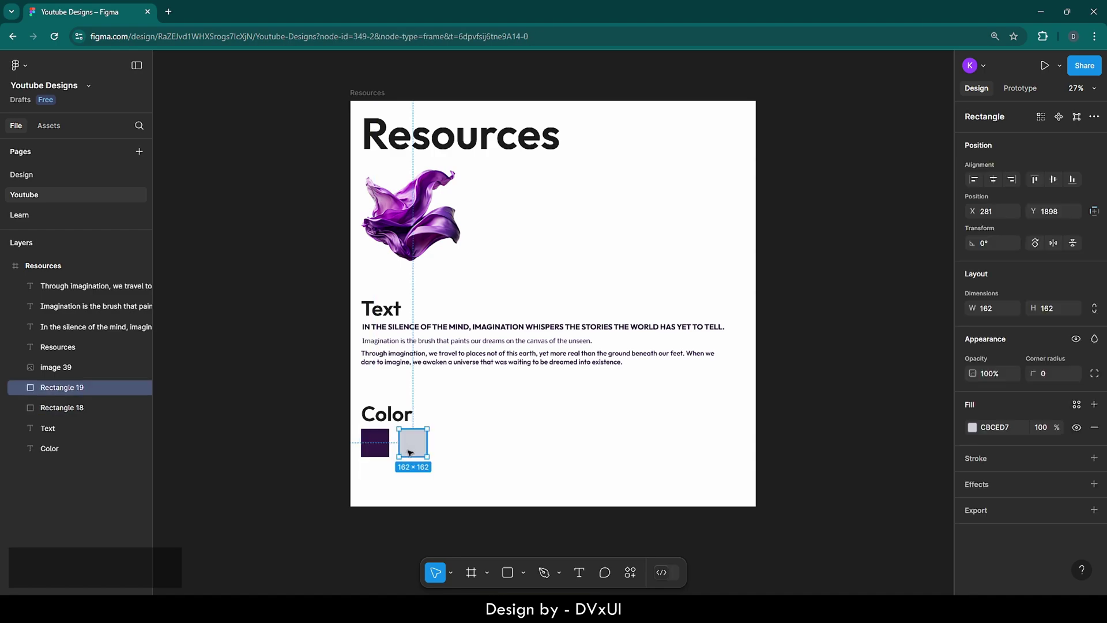
pyautogui.click(473, 455)
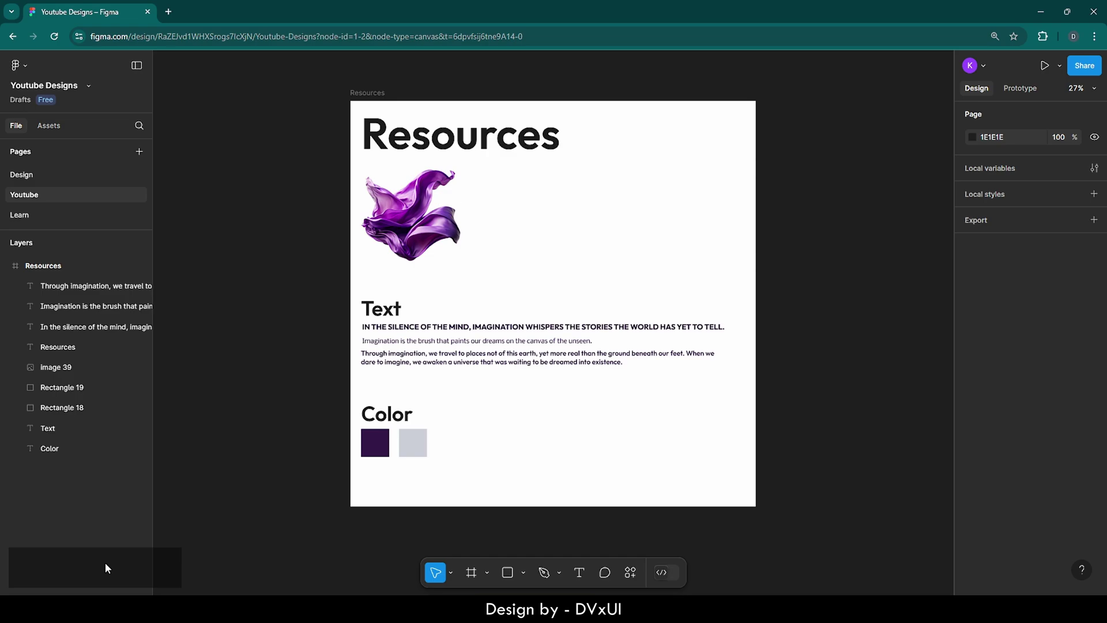
pyautogui.press('Delete')
pyautogui.hotkey('ctrl', 'a')
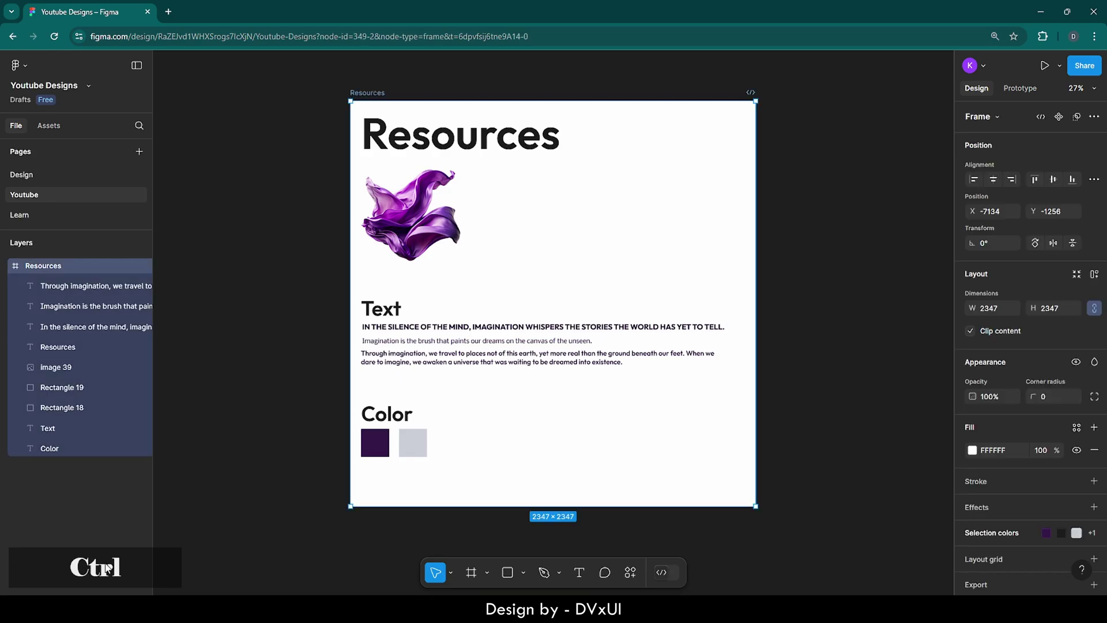
pyautogui.hotkey('ctrl', 'a')
pyautogui.click(222, 511)
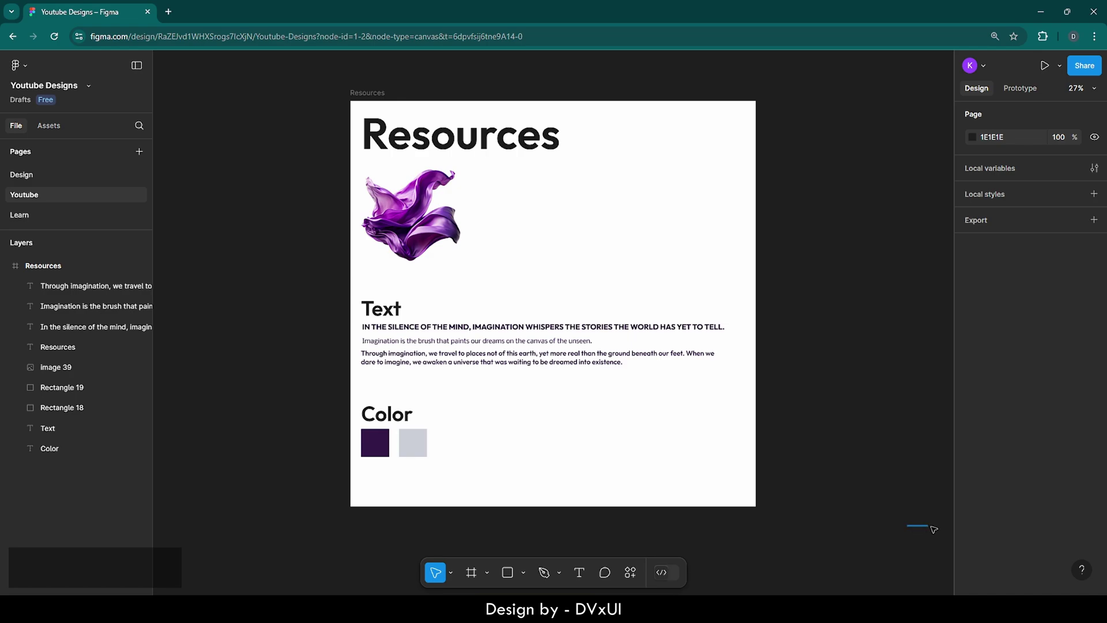
# - Draw a rectangle about 1216 wide on an empty area of the canvas and set its height to 2000
pyautogui.hscroll(15, 935, 529)
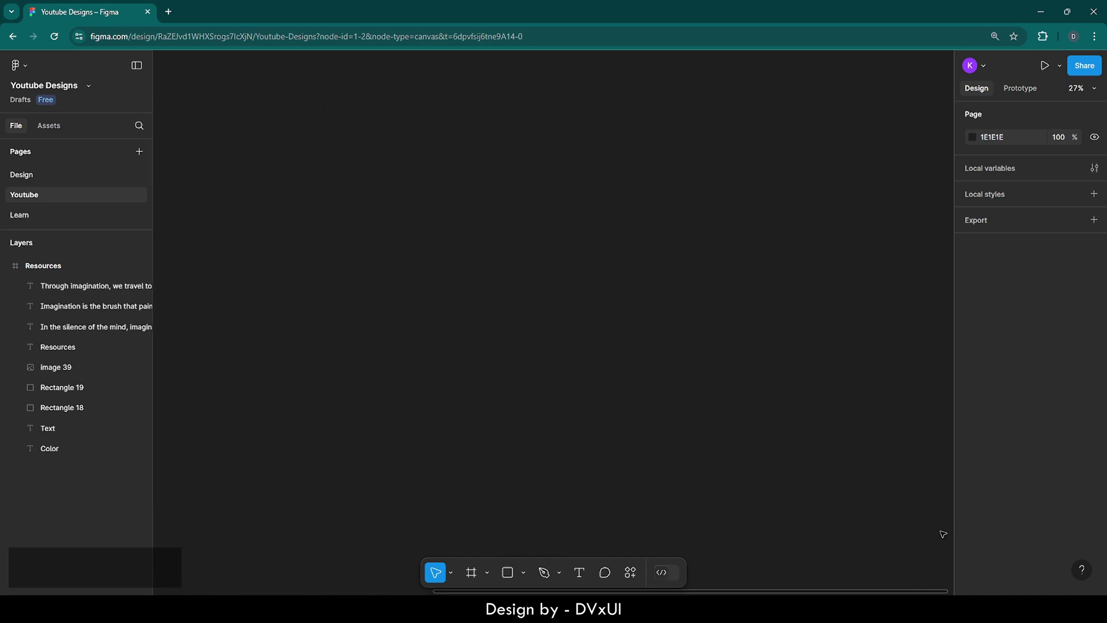
pyautogui.click(508, 573)
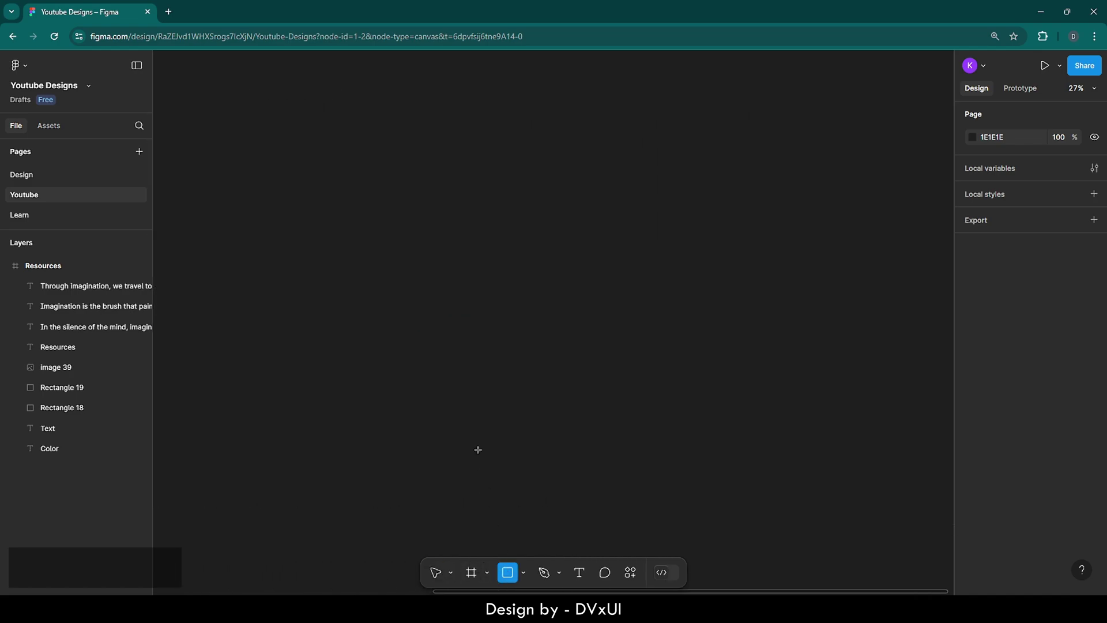
pyautogui.moveTo(360, 163); pyautogui.dragTo(571, 395)
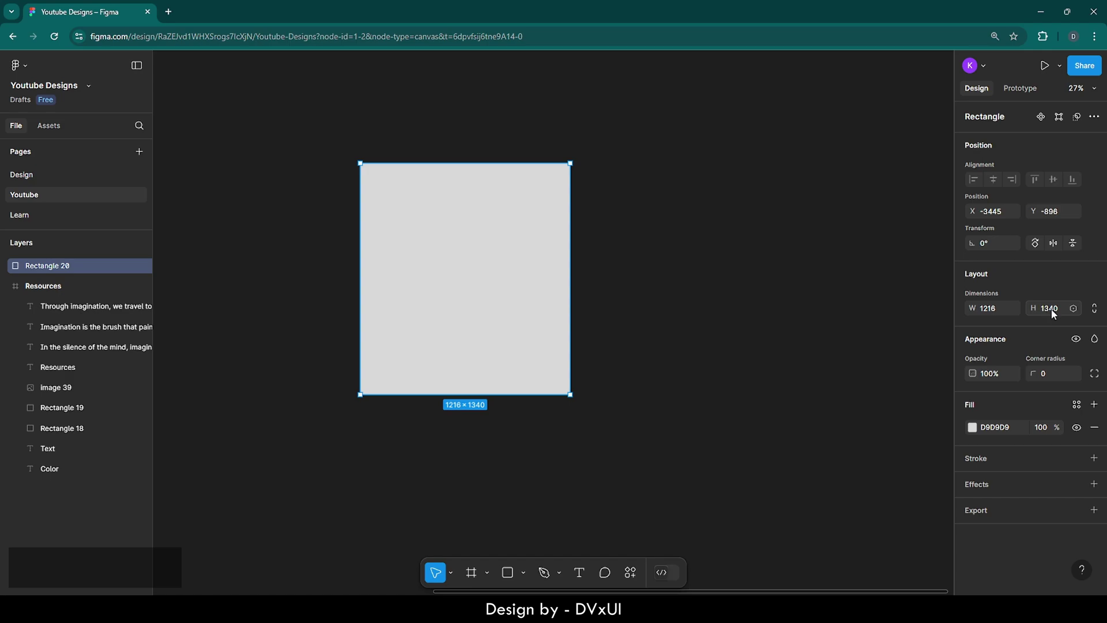
pyautogui.write('2000')
pyautogui.press('Return')
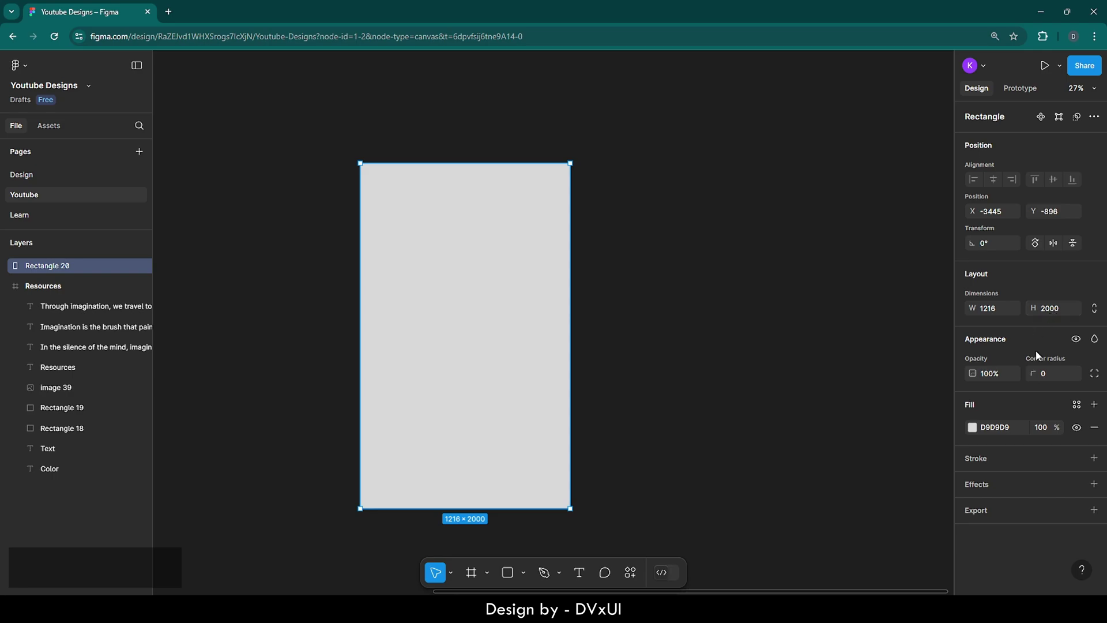
# - Round the rectangle's corners with a radius of 600 and delete the shape
pyautogui.write('600')
pyautogui.press('Return')
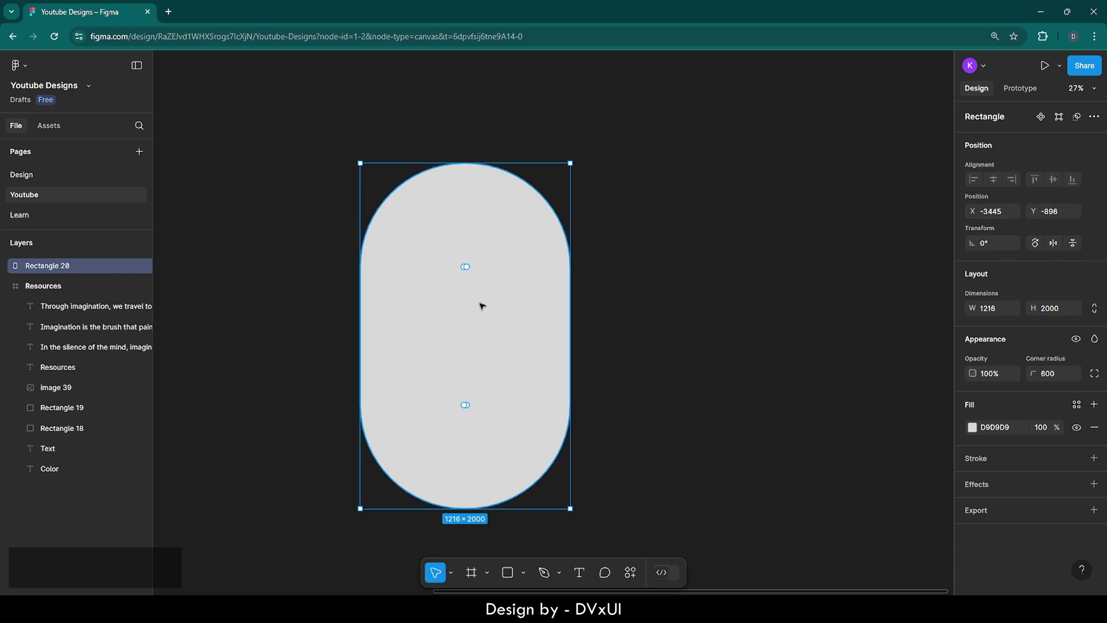
pyautogui.press('Delete')
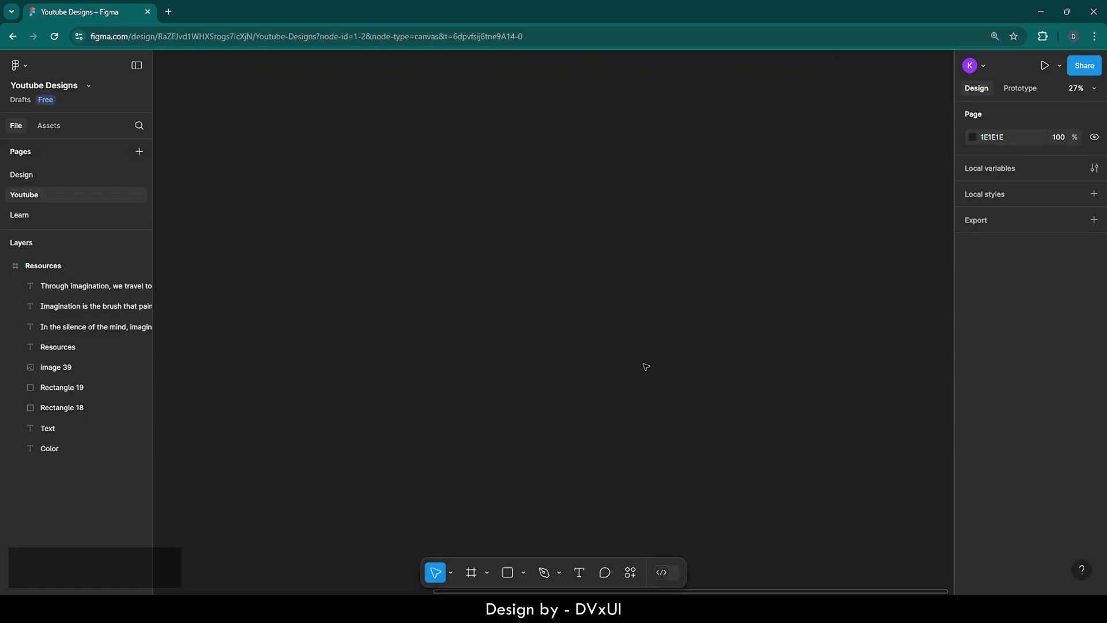
# - Add a frame to the empty canvas using the 1440 × 1024 Desktop preset
pyautogui.click(471, 573)
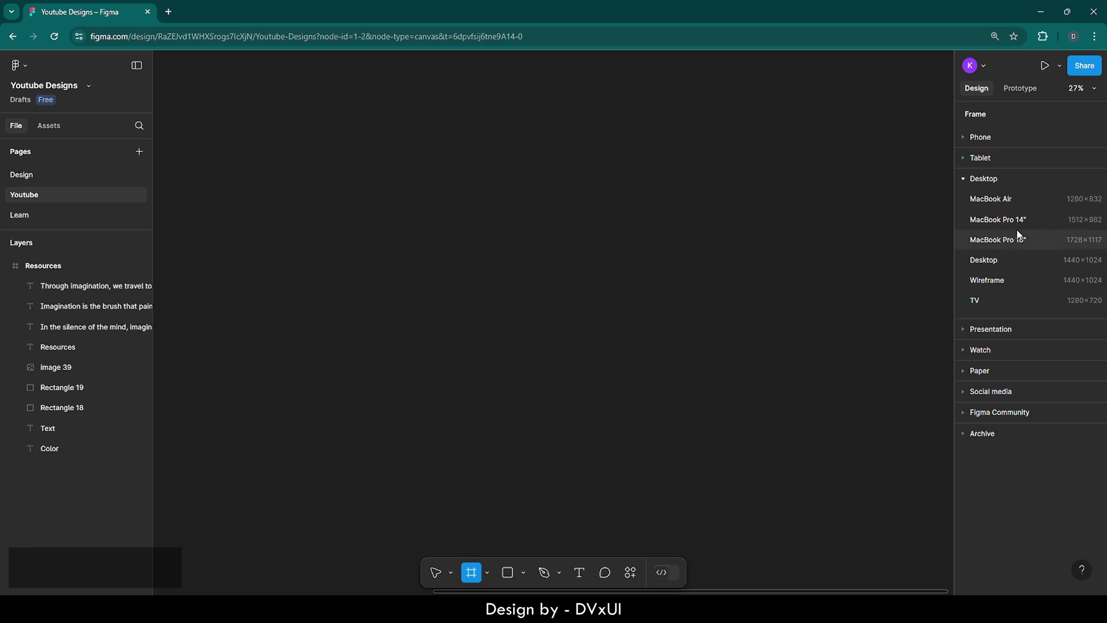
pyautogui.click(990, 259)
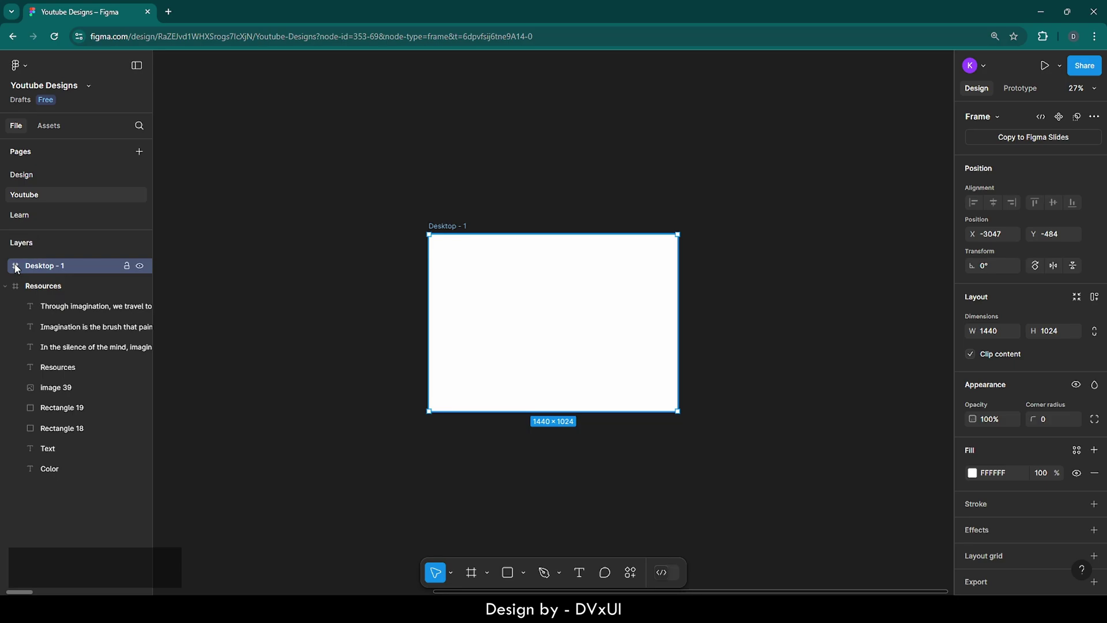
pyautogui.hotkey('shift', '2')
pyautogui.click(193, 206)
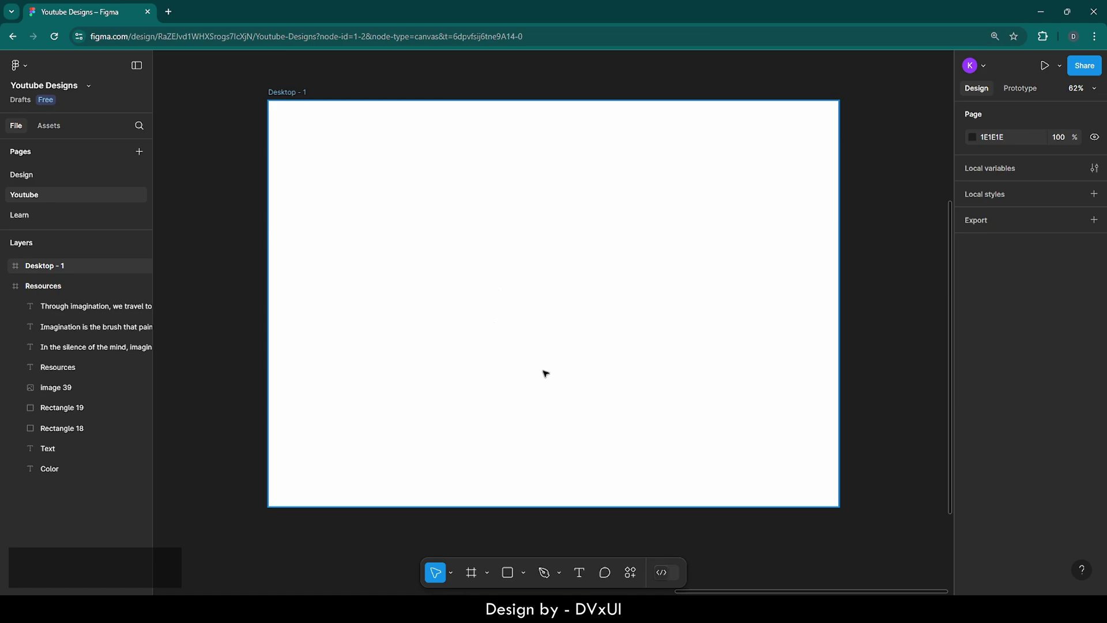
# - Change the Desktop - 1 frame's fill to the page's light grey colour CBCED7
pyautogui.click(532, 186)
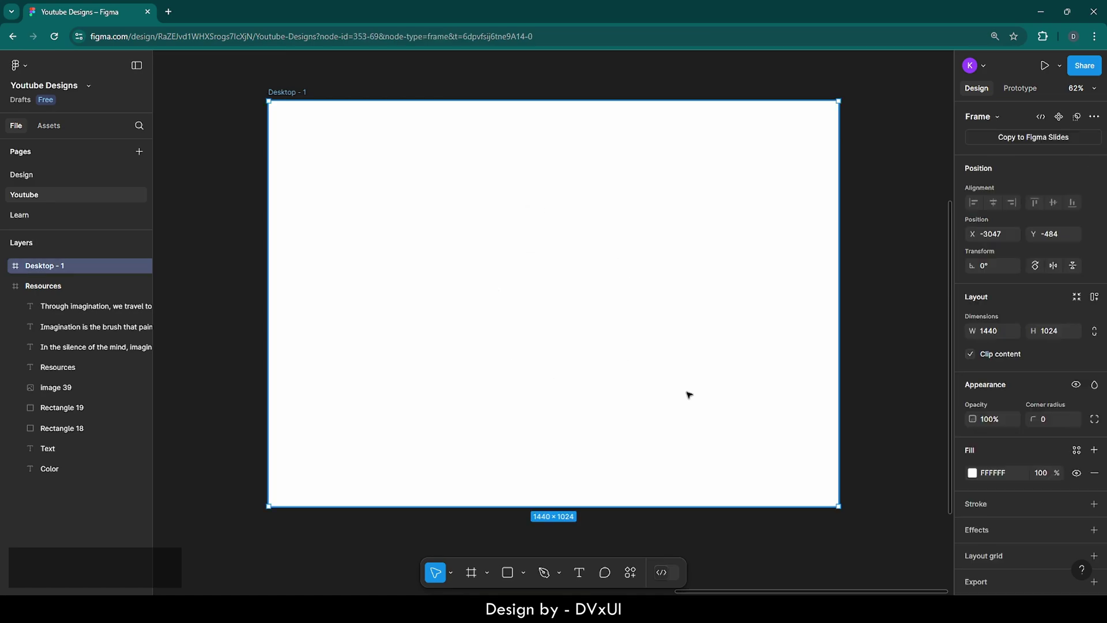
pyautogui.click(973, 473)
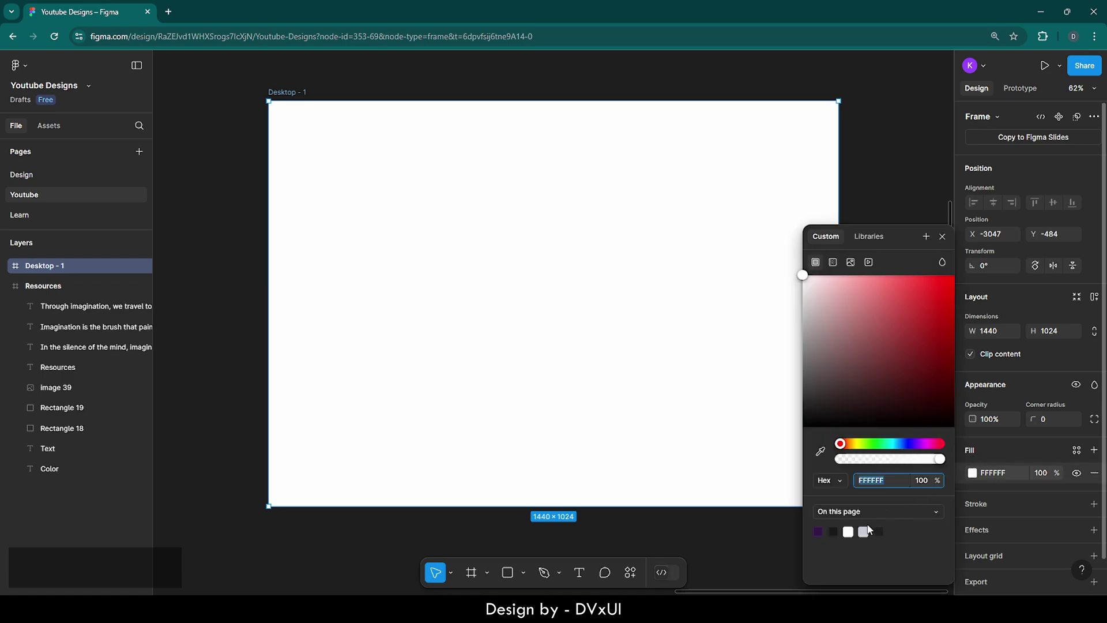
pyautogui.click(864, 531)
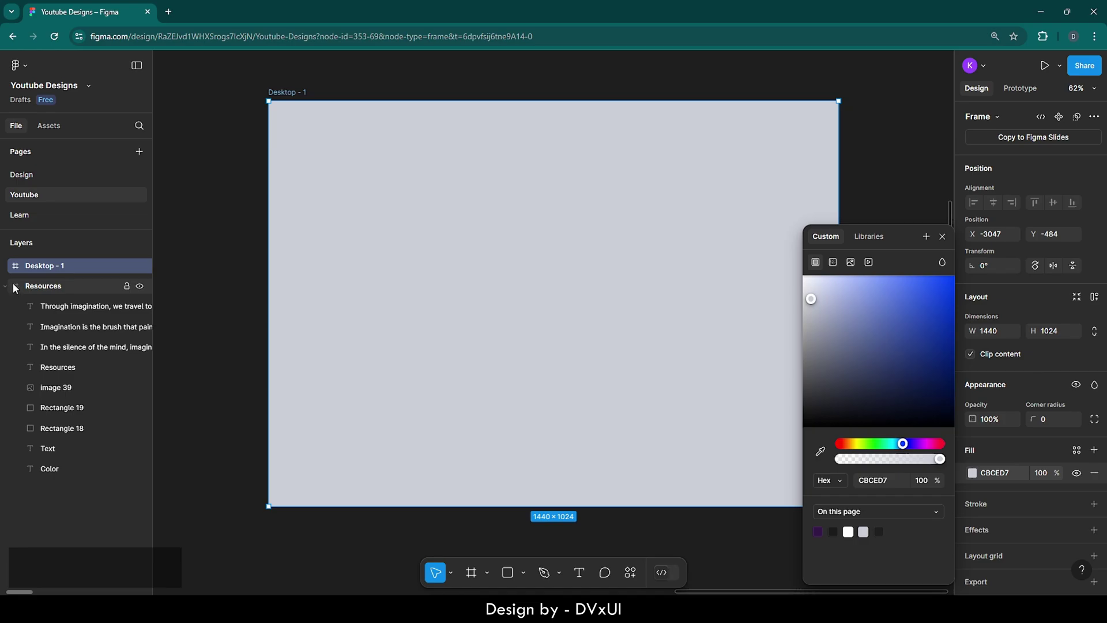
# - Examine the dark purple and light grey swatches under the Color heading in the Resources frame
pyautogui.hotkey('shift', '2')
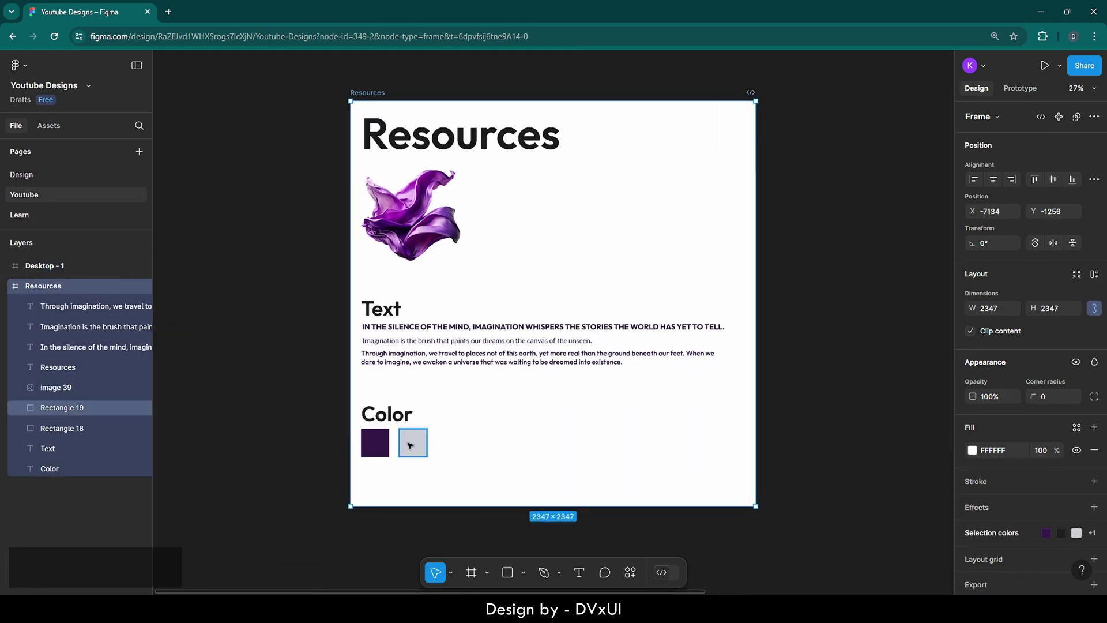
pyautogui.scroll(3, 413, 444)
pyautogui.scroll(4, 413, 444)
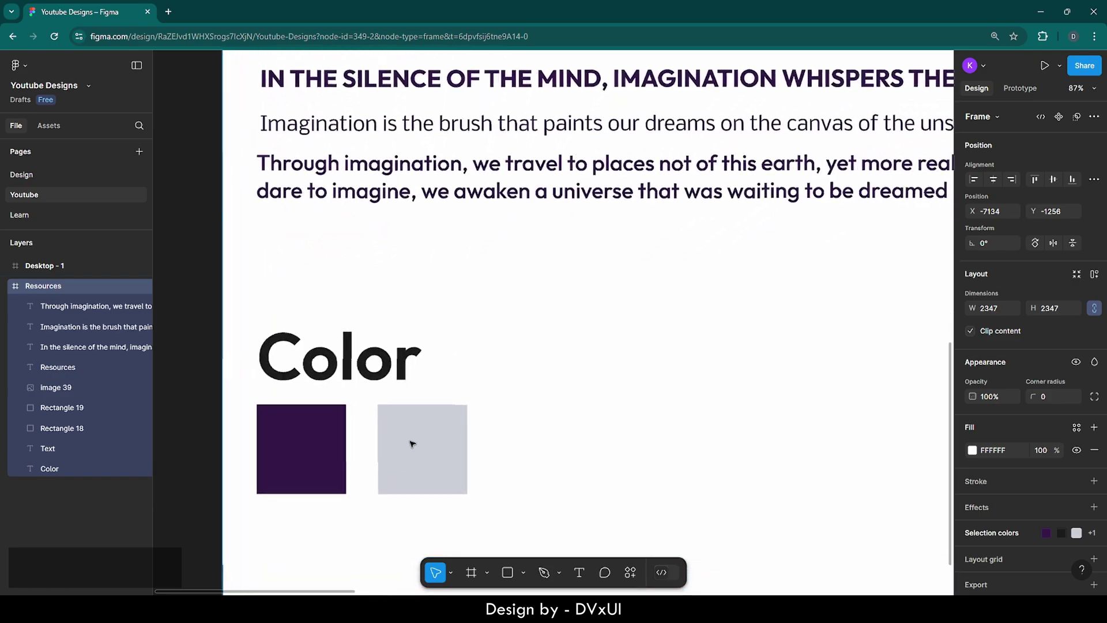
pyautogui.click(297, 458)
pyautogui.click(424, 460)
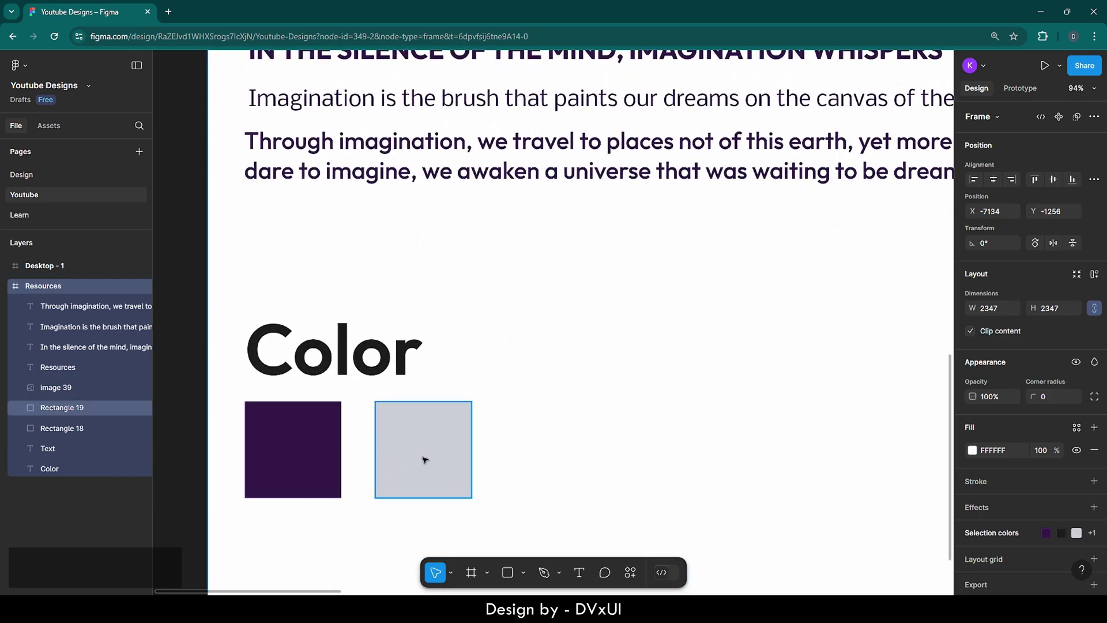
pyautogui.click(303, 460)
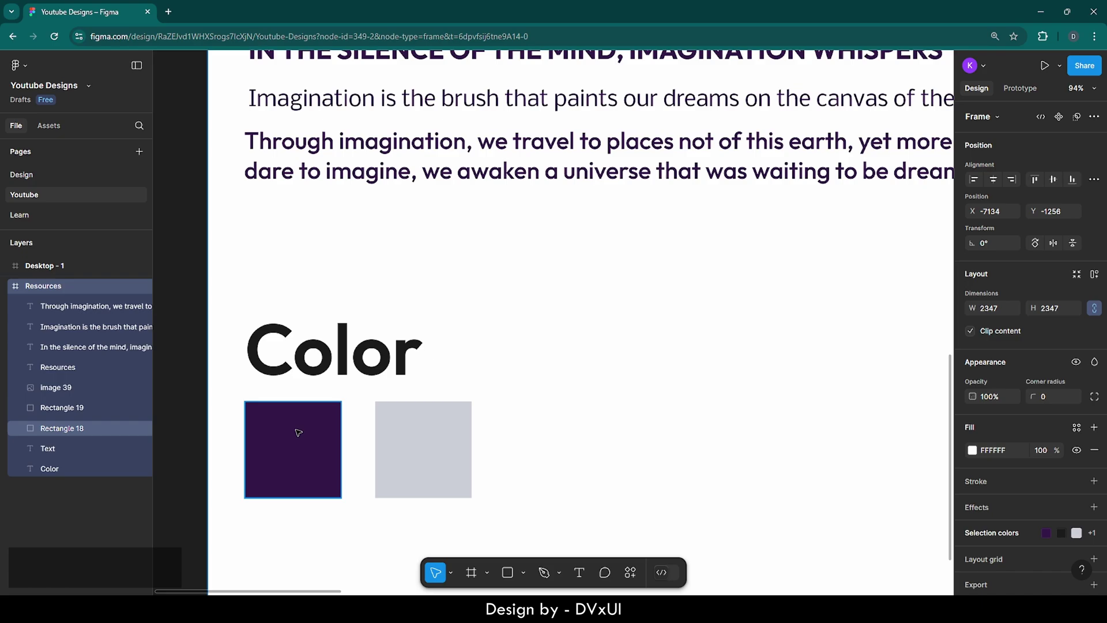
pyautogui.click(450, 432)
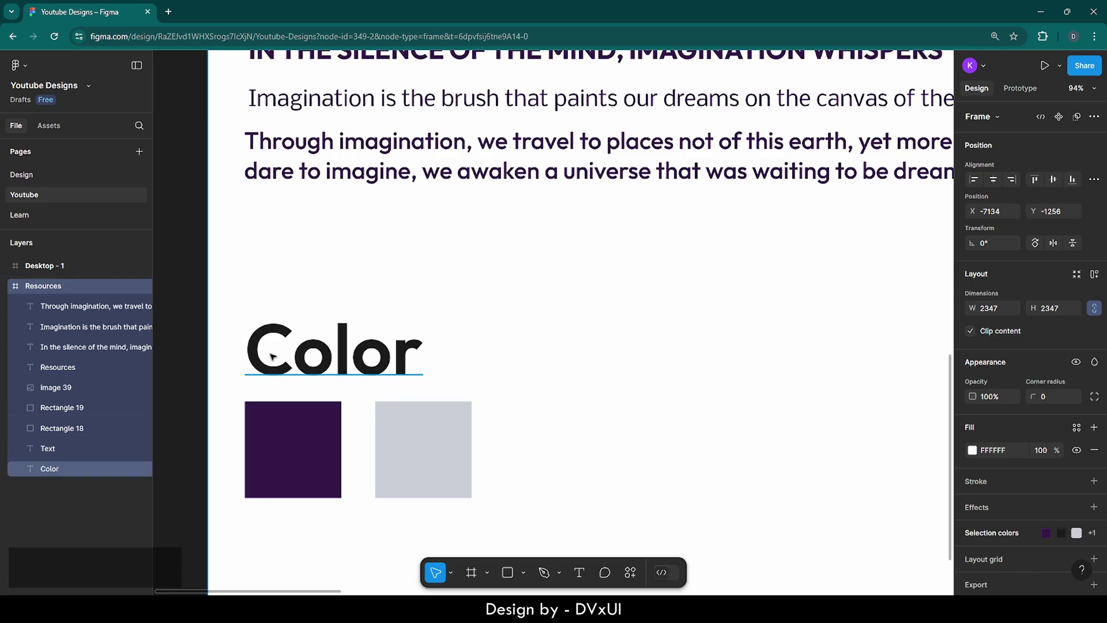
# - Undo the fill change on the Desktop - 1 frame and redo it to restore CBCED7
pyautogui.click(16, 269)
pyautogui.hotkey('shift', '2')
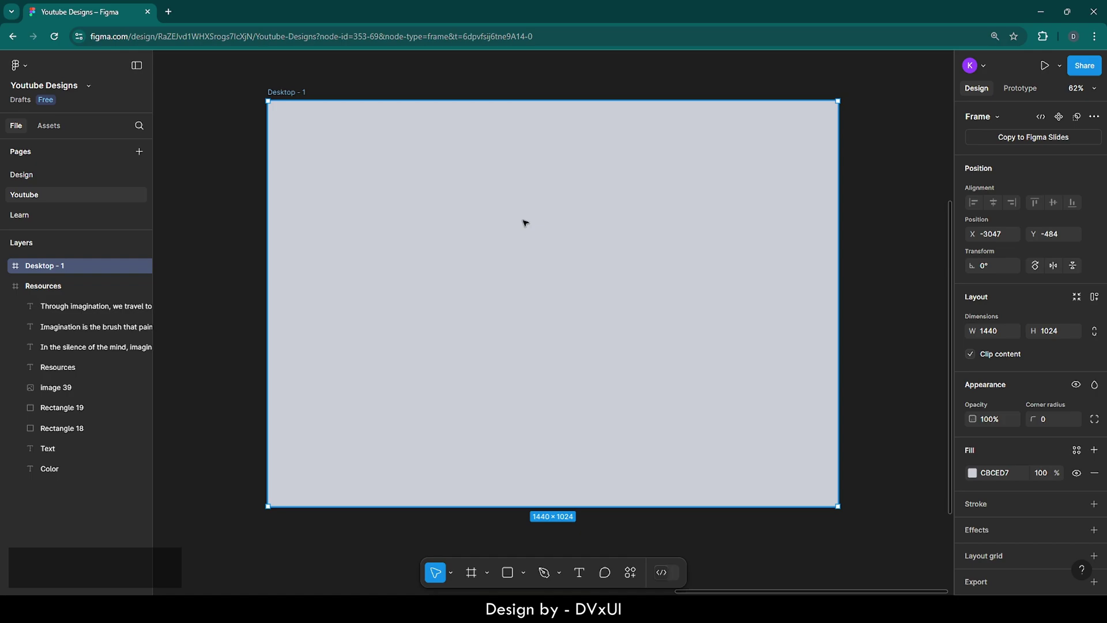
pyautogui.hotkey('ctrl', 'z')
pyautogui.hotkey('ctrl', 'z')
pyautogui.hotkey('ctrl', 'z')
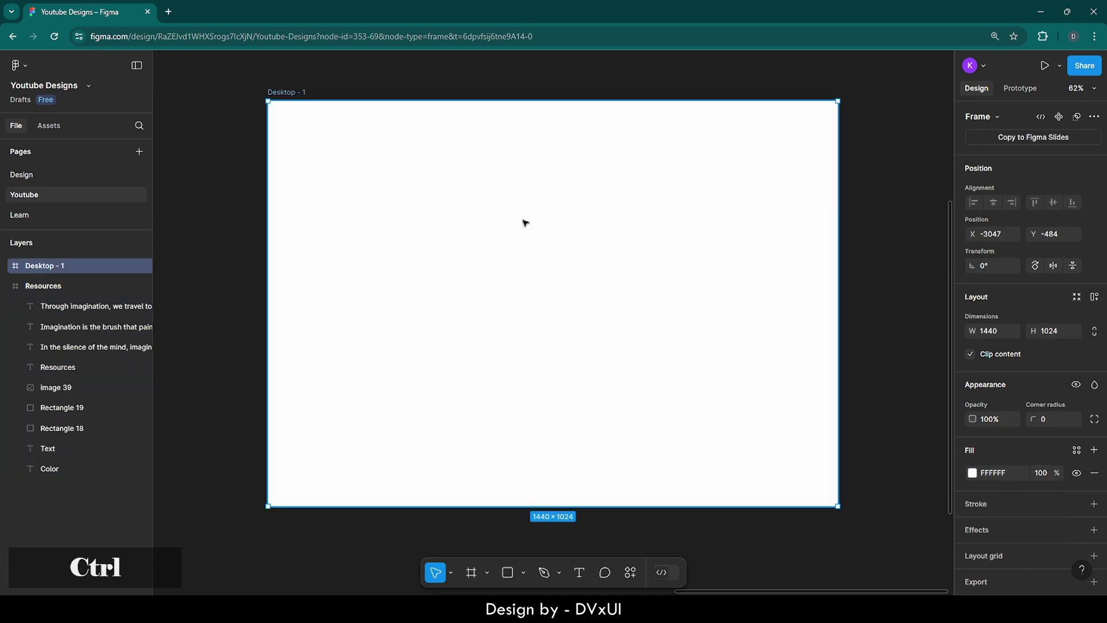
pyautogui.hotkey('ctrl', 'y')
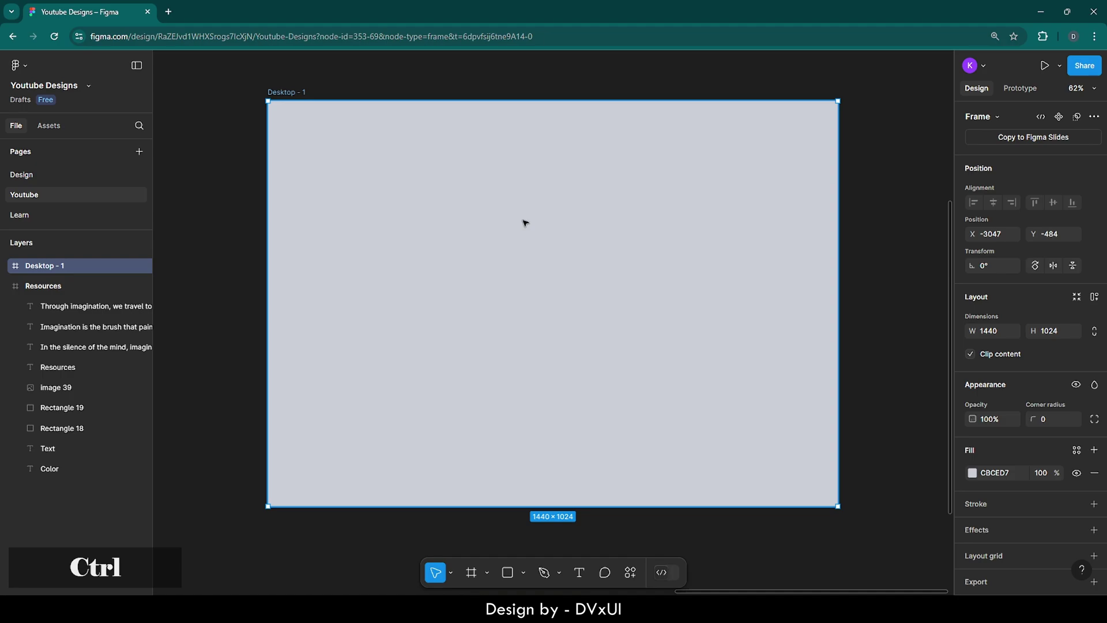
pyautogui.click(921, 234)
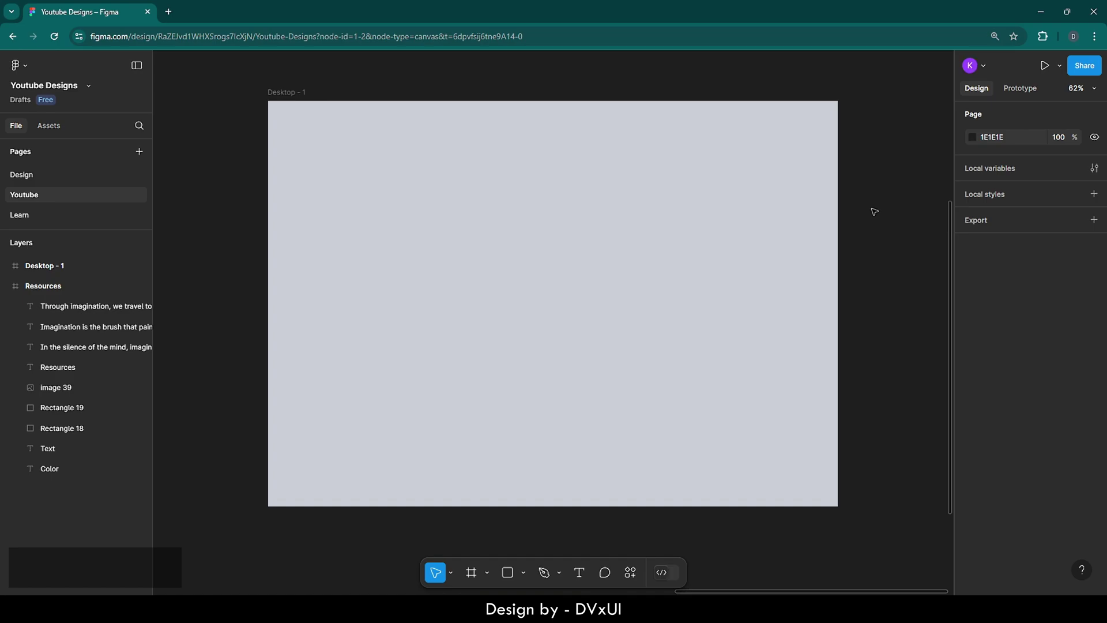
# - Draw a near-vertical line about 885 long over the Desktop - 1 frame and set its length to 2000
pyautogui.press('l')
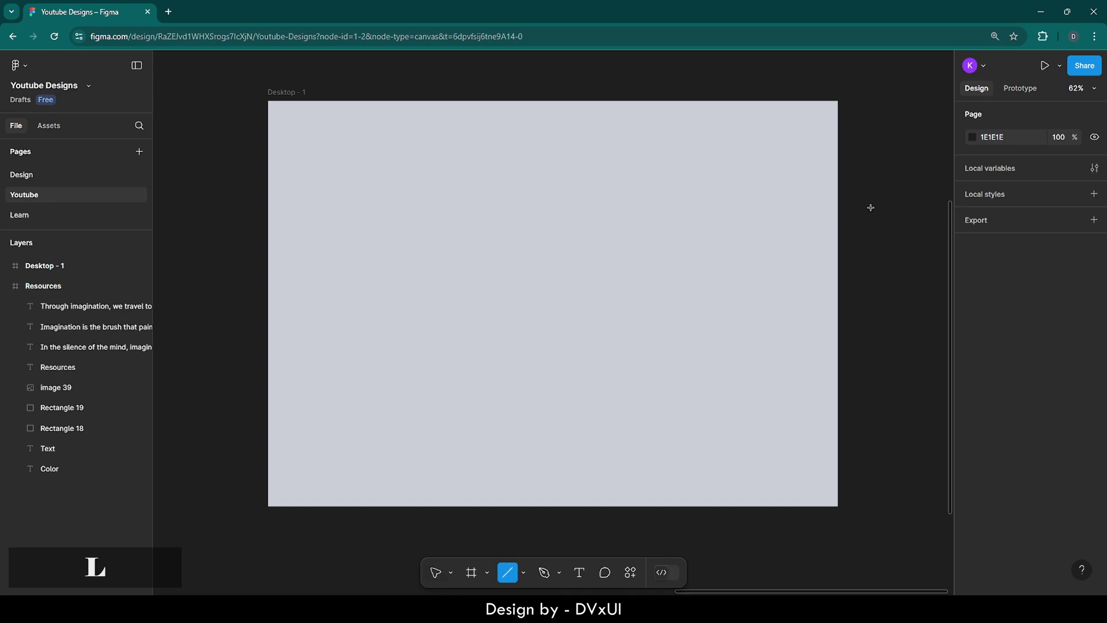
pyautogui.moveTo(422, 131)
pyautogui.mouseDown()
pyautogui.moveTo(442, 433)
pyautogui.moveTo(424, 506)
pyautogui.moveTo(424, 482)
pyautogui.mouseUp()
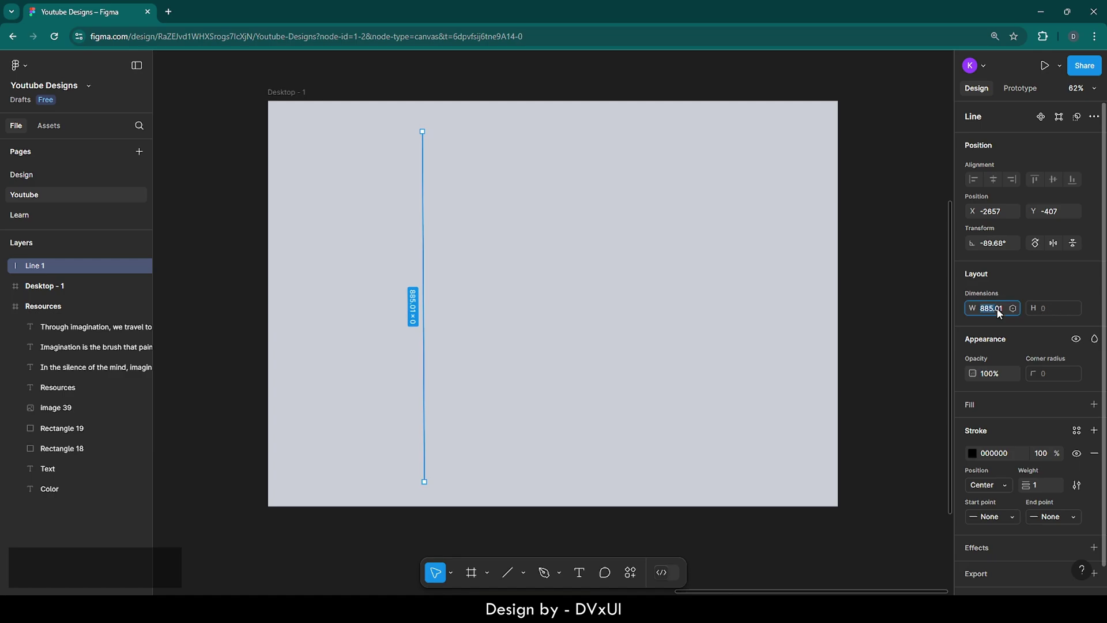
pyautogui.press('BackSpace')
pyautogui.write('20000')
pyautogui.press('Right')
pyautogui.press('BackSpace')
pyautogui.press('Return')
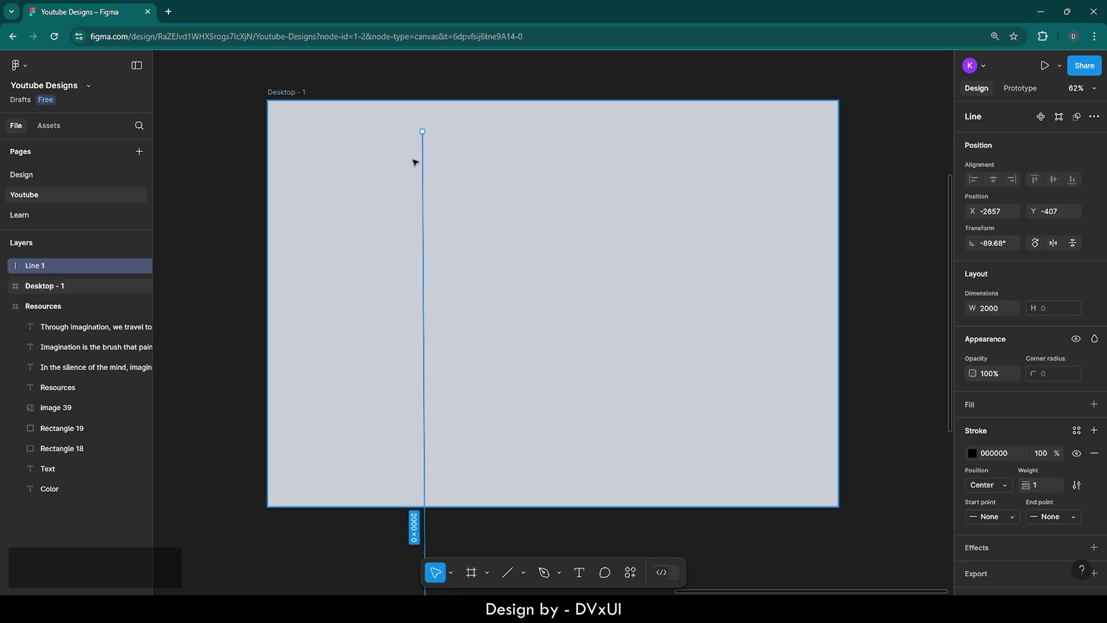
# - Set the rotation of the 2000-long line to 90°
pyautogui.click(998, 247)
pyautogui.press('Right')
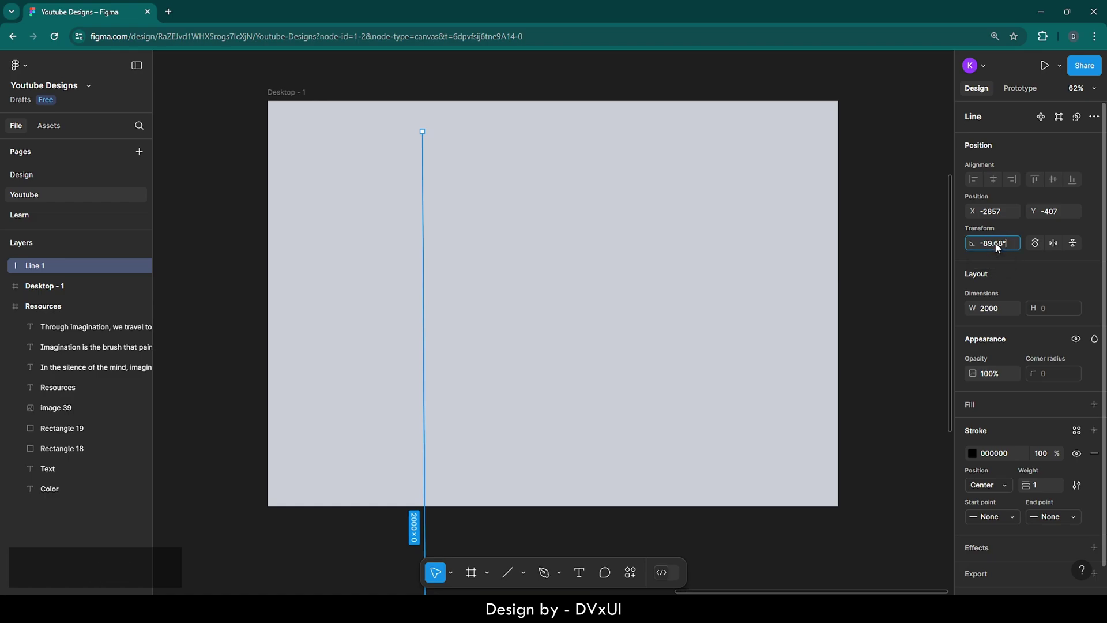
pyautogui.press('BackSpace')
pyautogui.press('BackSpace')
pyautogui.press('BackSpace')
pyautogui.press('BackSpace')
pyautogui.press('BackSpace')
pyautogui.press('BackSpace')
pyautogui.press('BackSpace')
pyautogui.write('90')
pyautogui.press('Return')
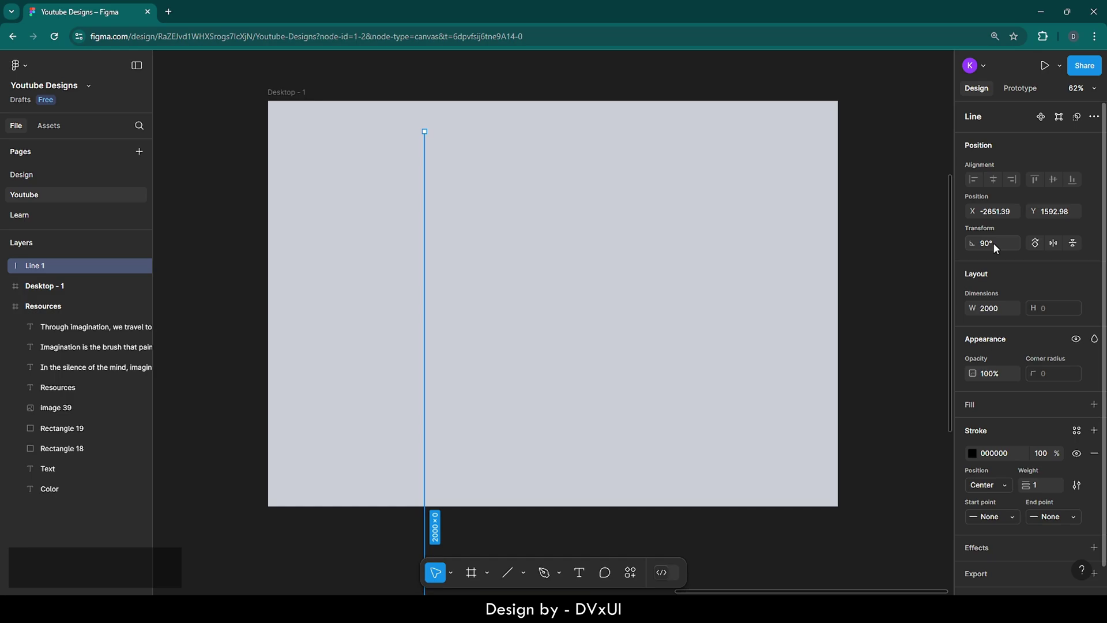
# - Reselect the line and set its rotation to 0° so it lies horizontally
pyautogui.click(599, 237)
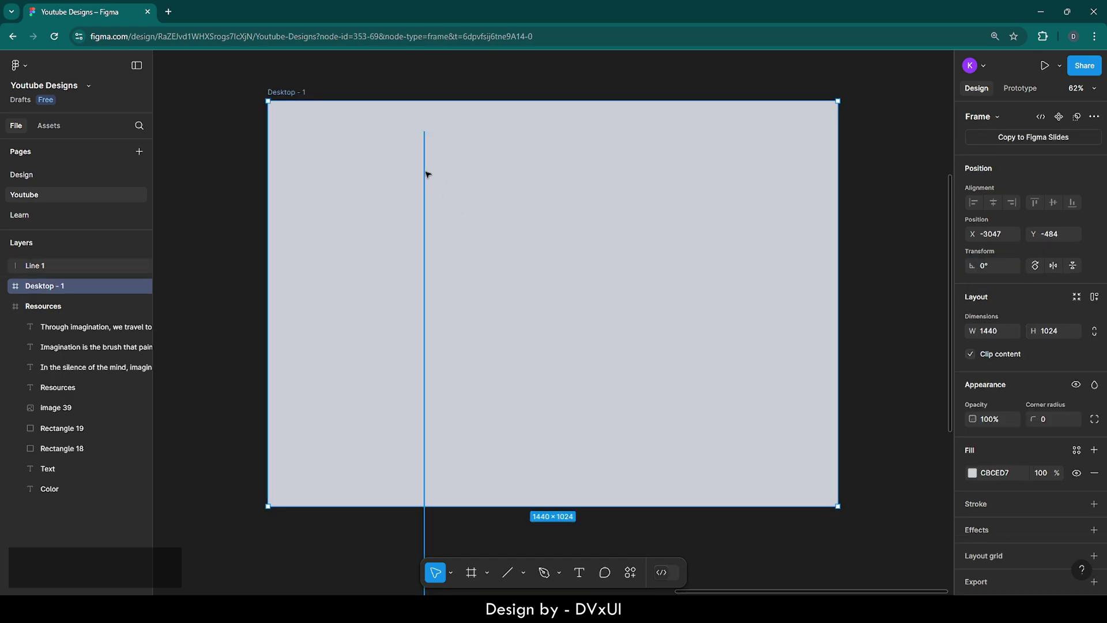
pyautogui.click(427, 175)
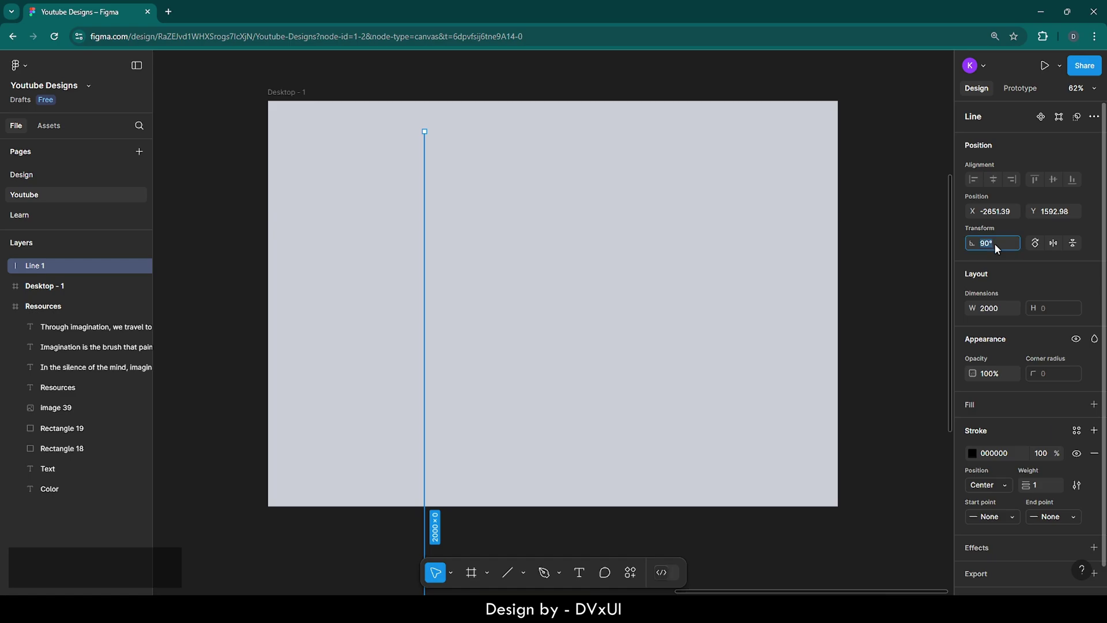
pyautogui.write('0')
pyautogui.press('Return')
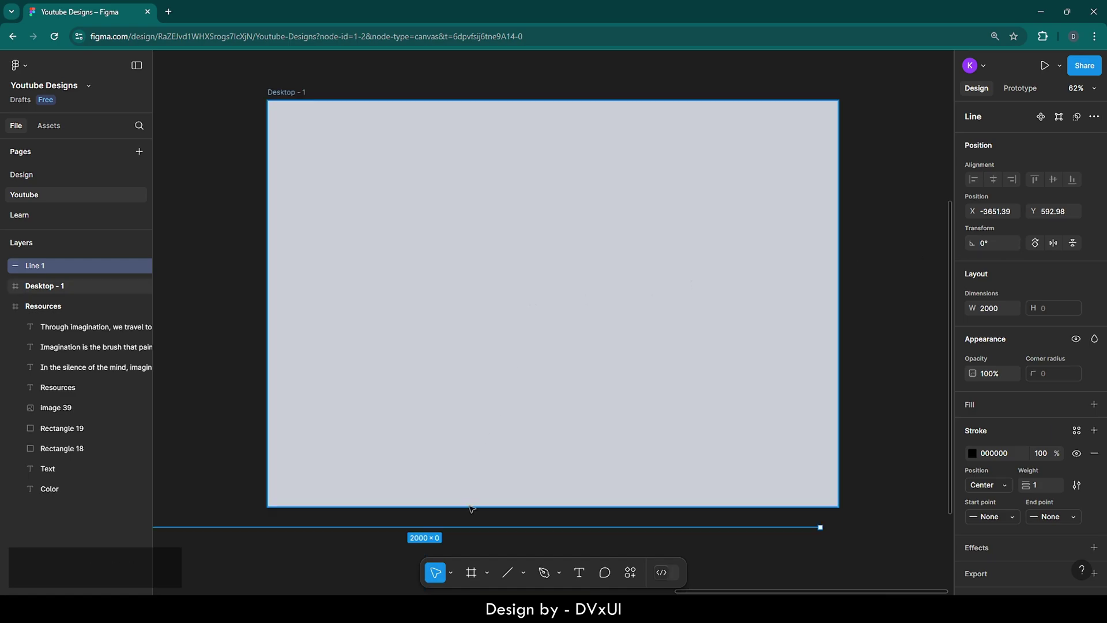
# - Move the horizontal line into the Desktop - 1 frame at about Y 414 and center it horizontally in the frame
pyautogui.moveTo(465, 526); pyautogui.dragTo(477, 267)
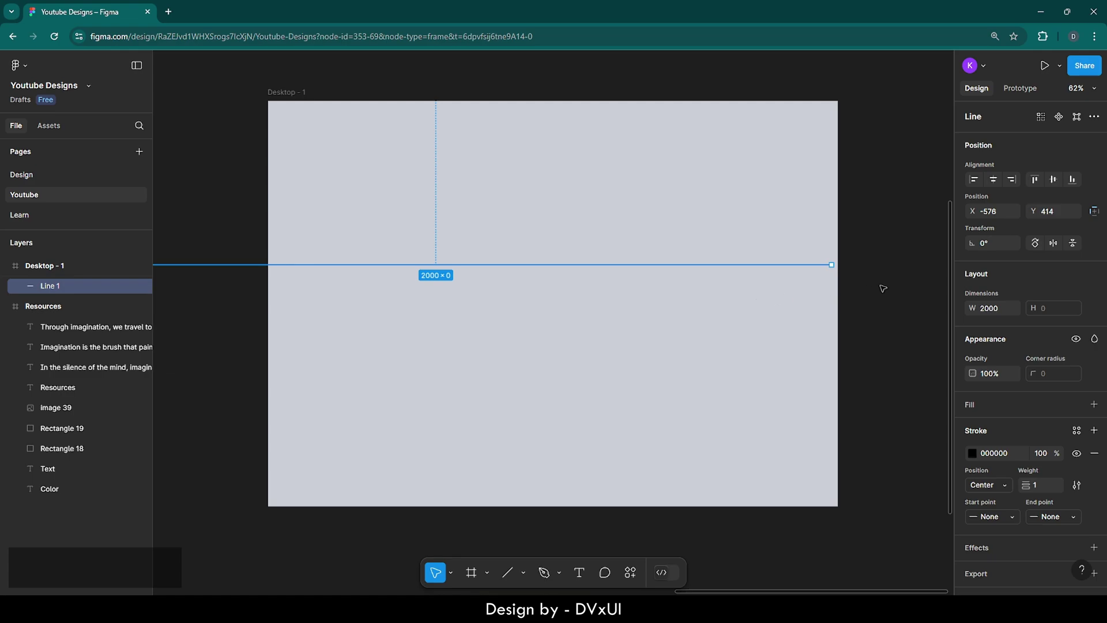
pyautogui.click(993, 179)
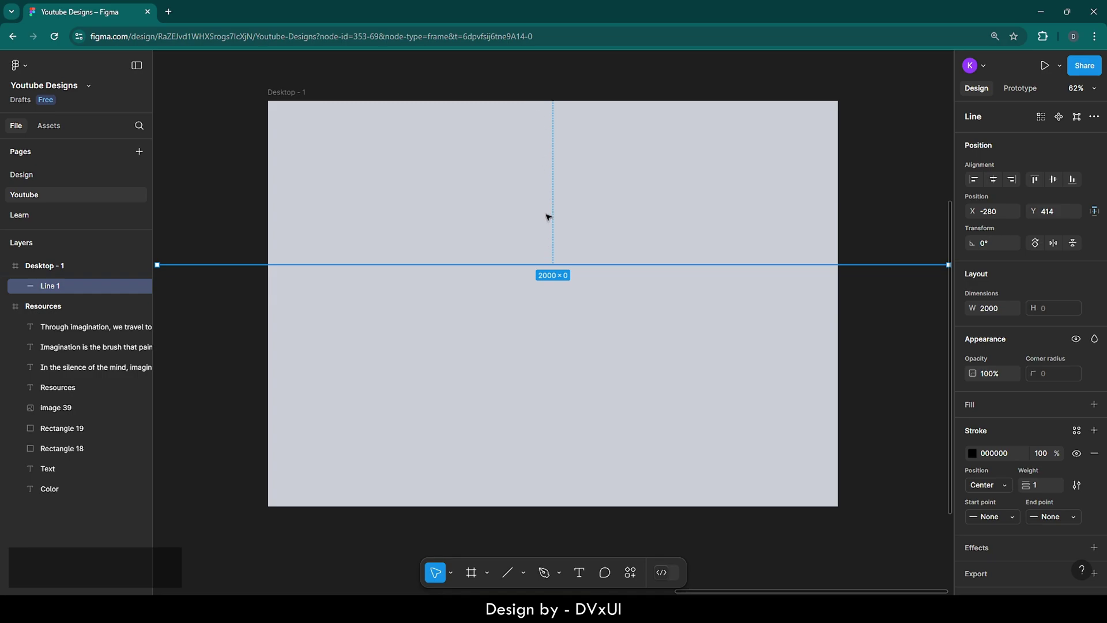
pyautogui.click(245, 250)
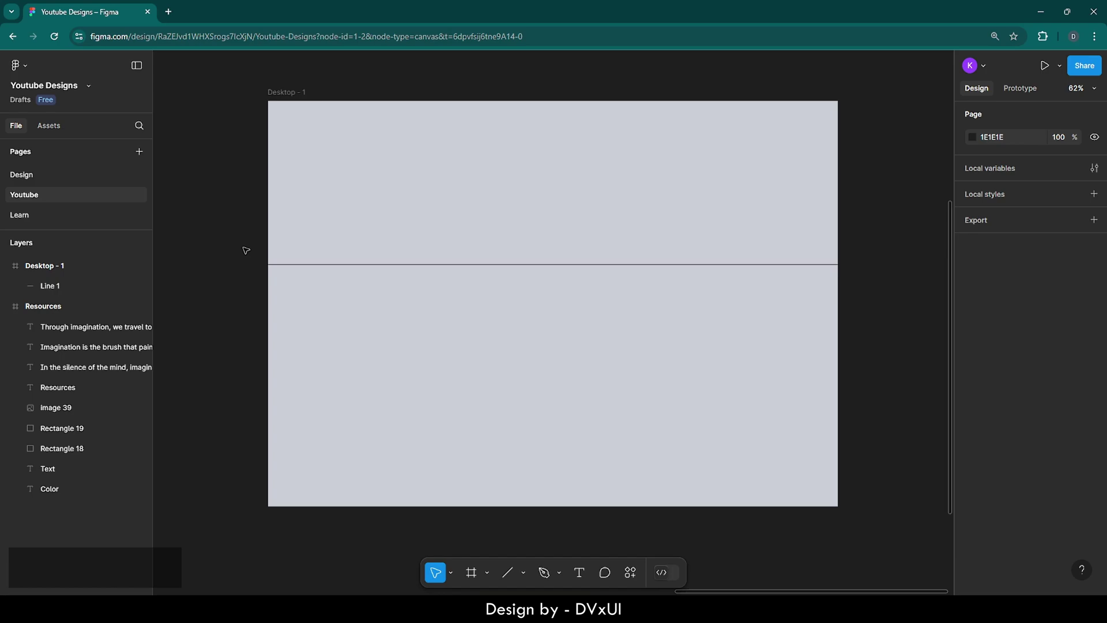
# - Give the line a stroke weight of 3 and the dark purple stroke colour 331947
pyautogui.click(293, 266)
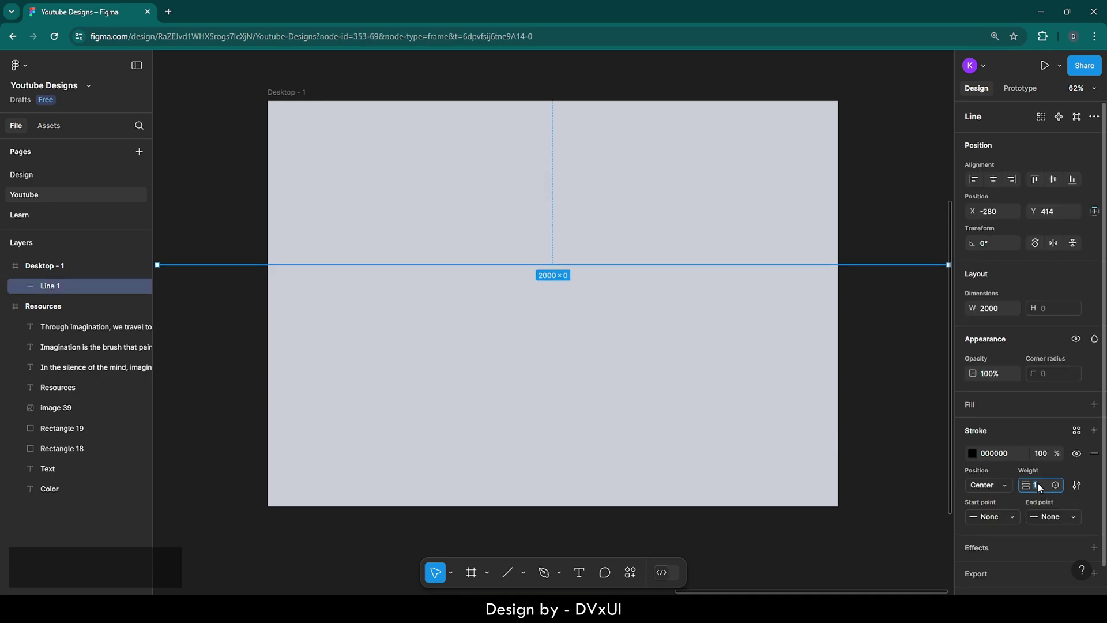
pyautogui.write('3')
pyautogui.press('Return')
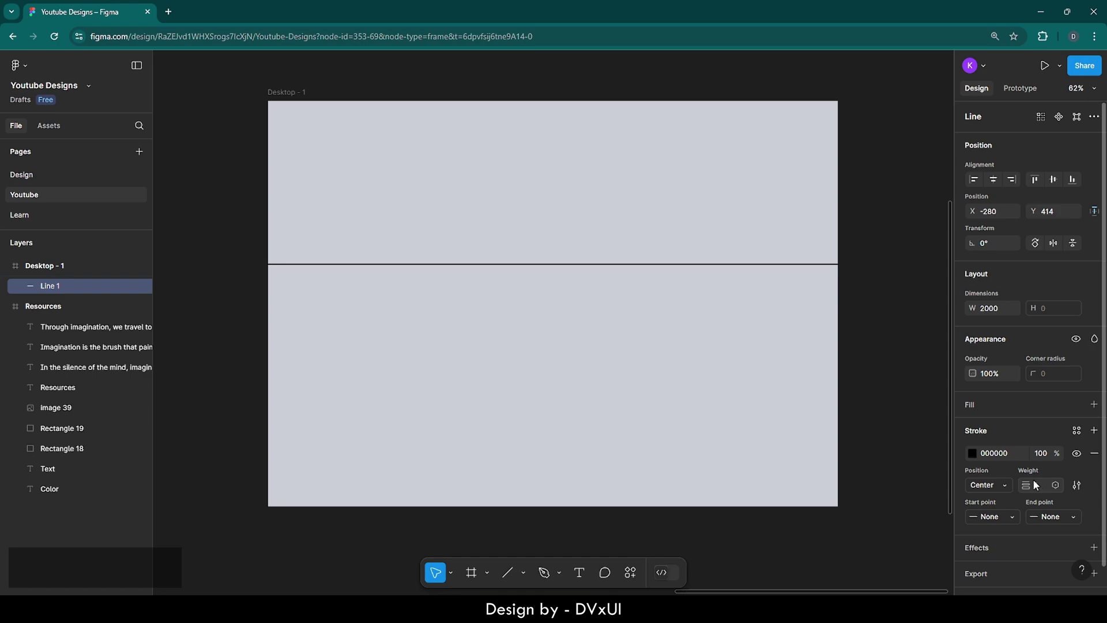
pyautogui.click(972, 452)
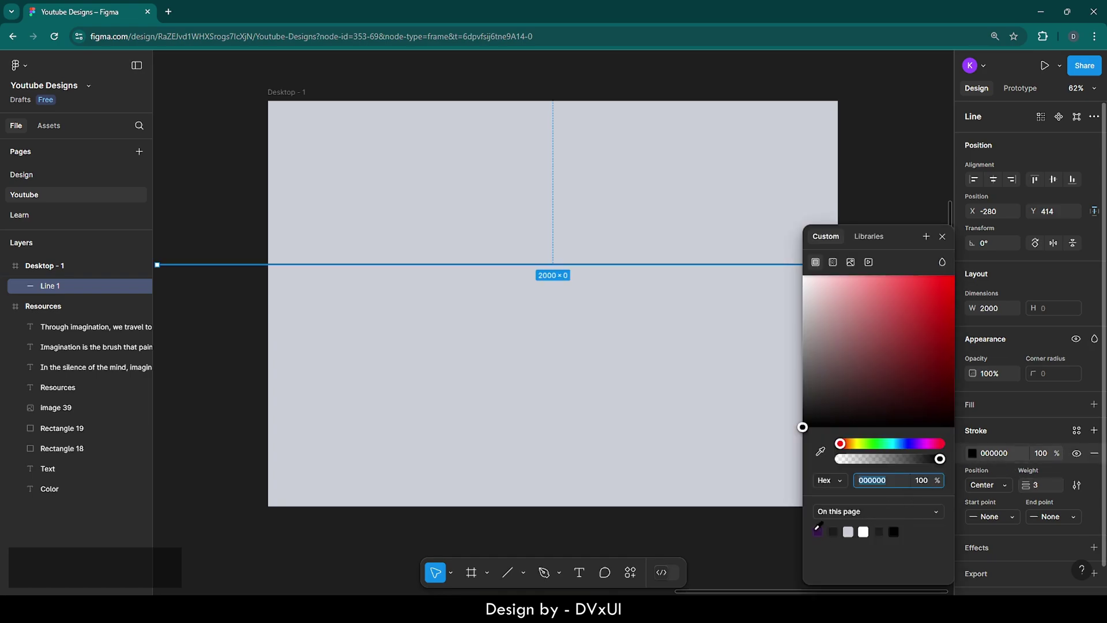
pyautogui.click(686, 434)
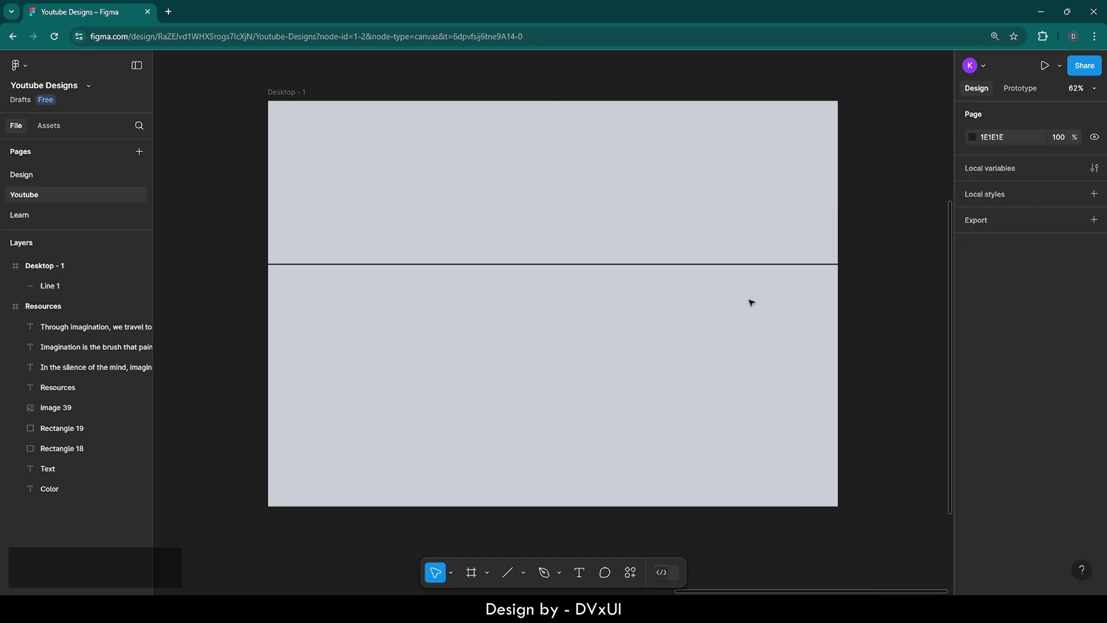
# - Set the opacity of the line's stroke colour to 30%
pyautogui.click(750, 264)
pyautogui.click(1041, 452)
pyautogui.press('BackSpace')
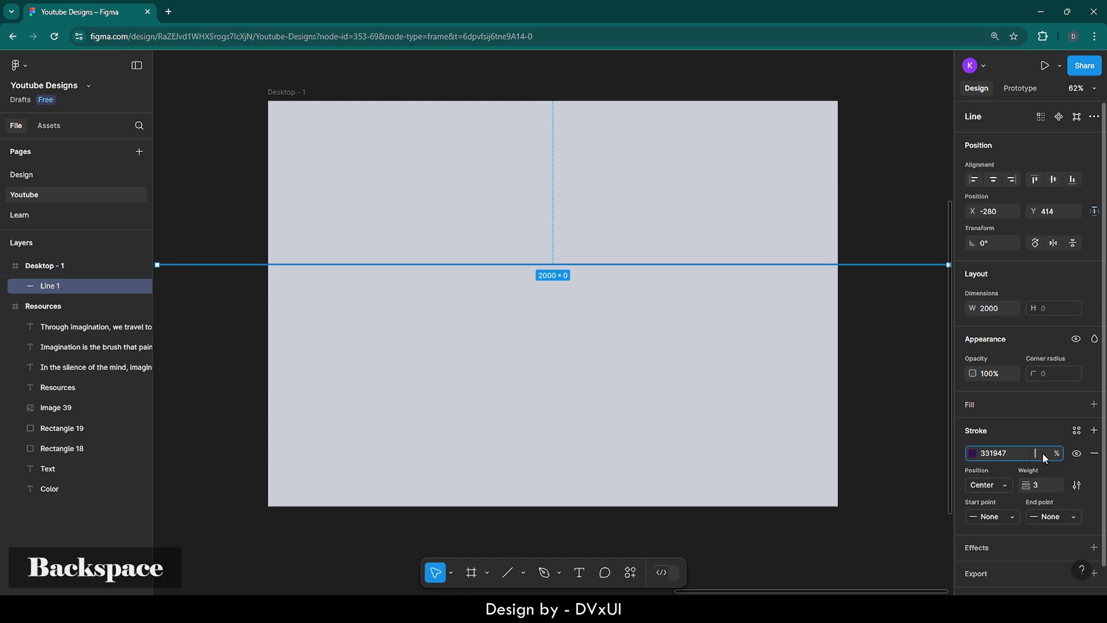
pyautogui.write('30')
pyautogui.press('Return')
pyautogui.click(705, 341)
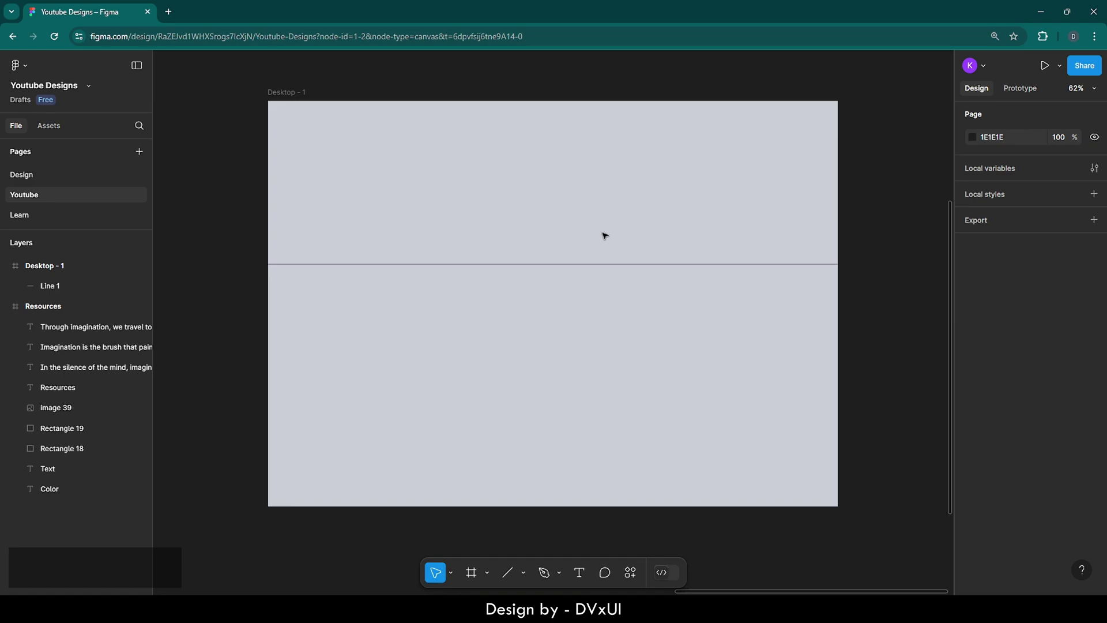
# - Duplicate the line and place the copy above the original at about Y 305
pyautogui.click(564, 264)
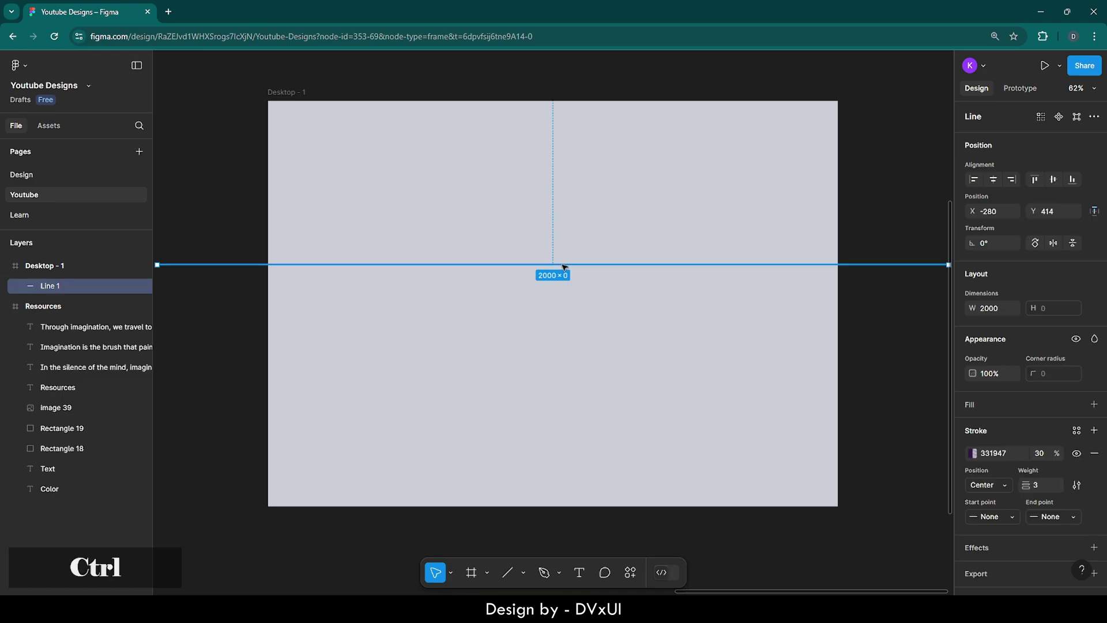
pyautogui.hotkey('ctrl', 'v')
pyautogui.moveTo(564, 266); pyautogui.dragTo(562, 223)
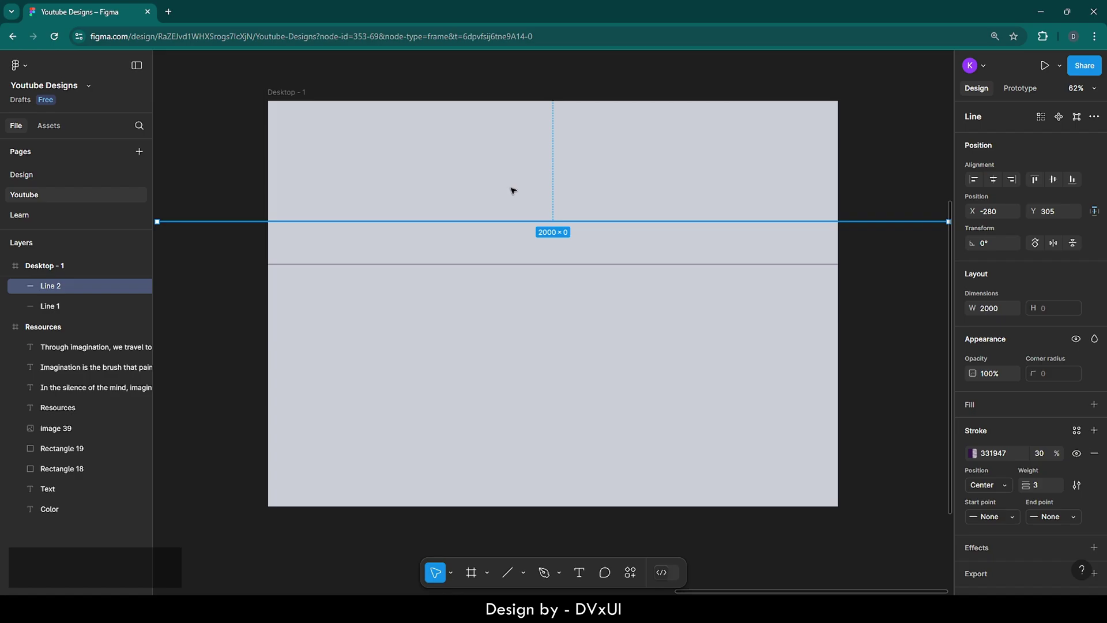
# - Select both horizontal lines and wrap them in an auto layout frame
pyautogui.moveTo(511, 188); pyautogui.dragTo(564, 287)
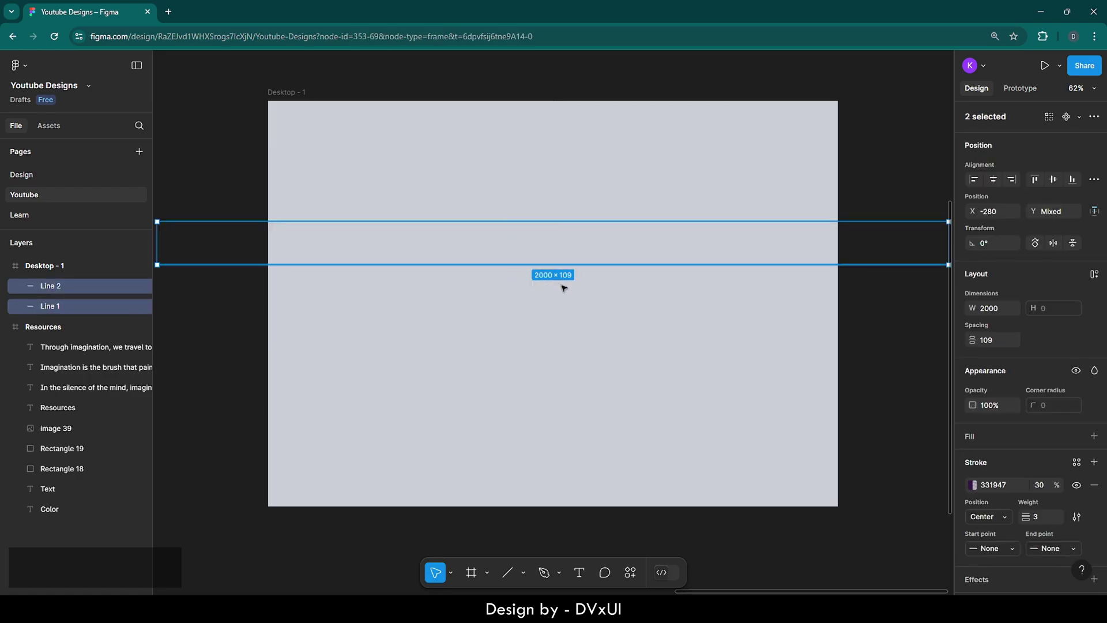
pyautogui.rightClick(531, 241)
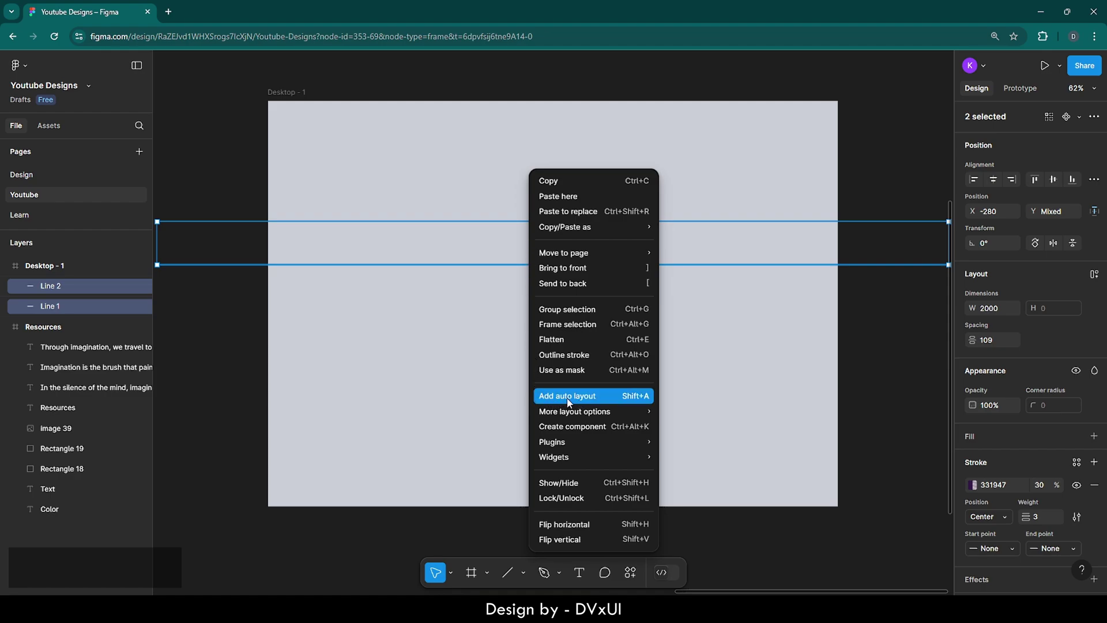
pyautogui.click(591, 398)
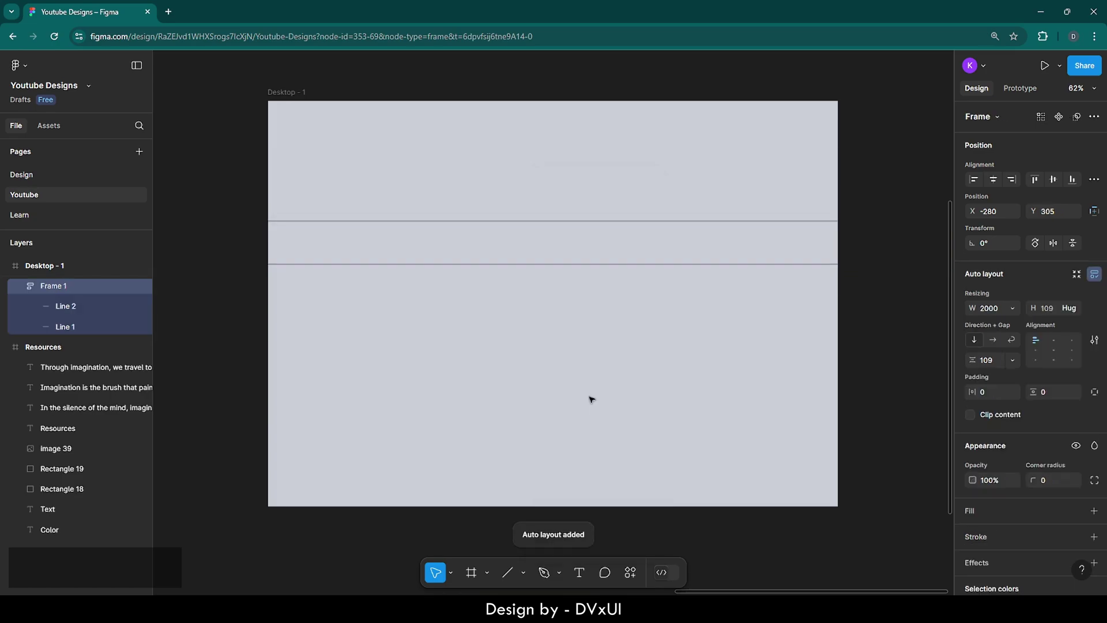
pyautogui.click(488, 328)
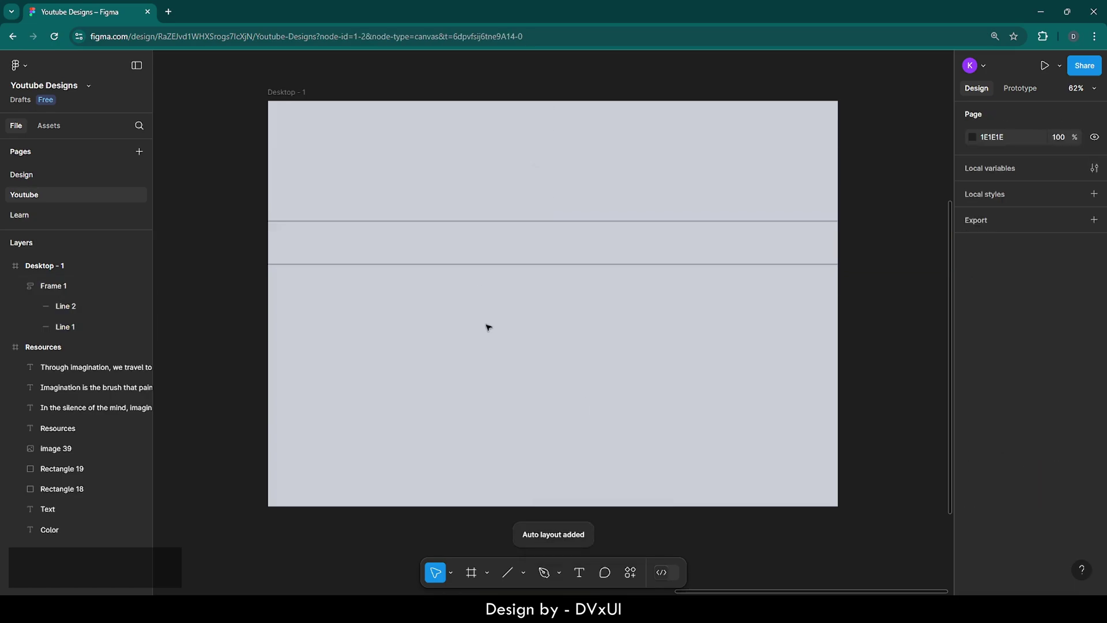
# - Set the vertical gap between the two lines in the auto layout frame to 100
pyautogui.click(497, 264)
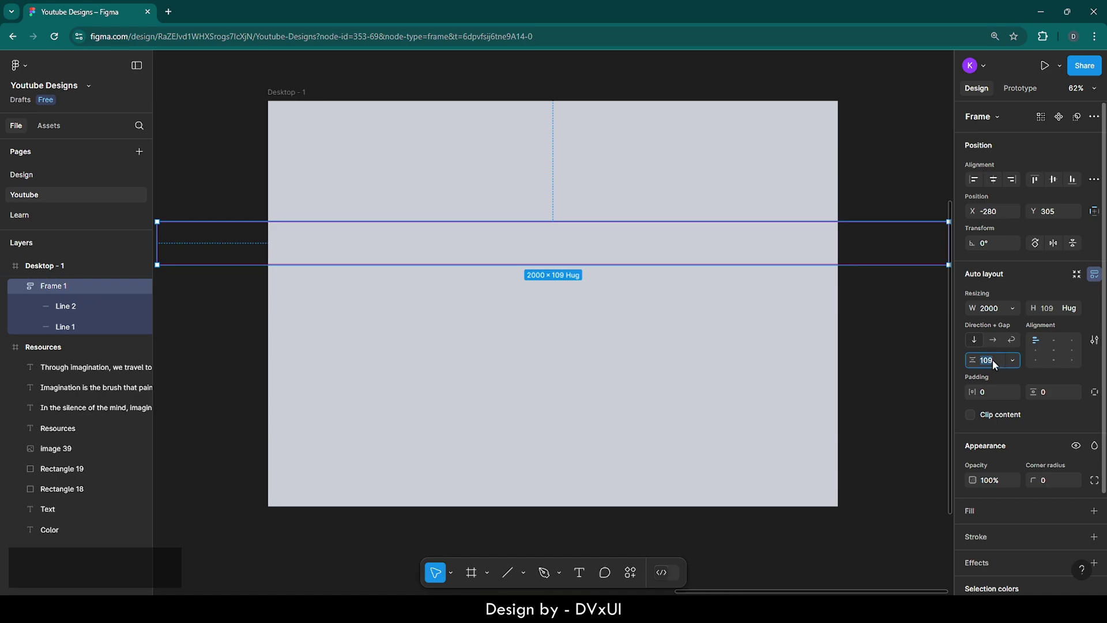
pyautogui.press('BackSpace')
pyautogui.write('100')
pyautogui.press('Return')
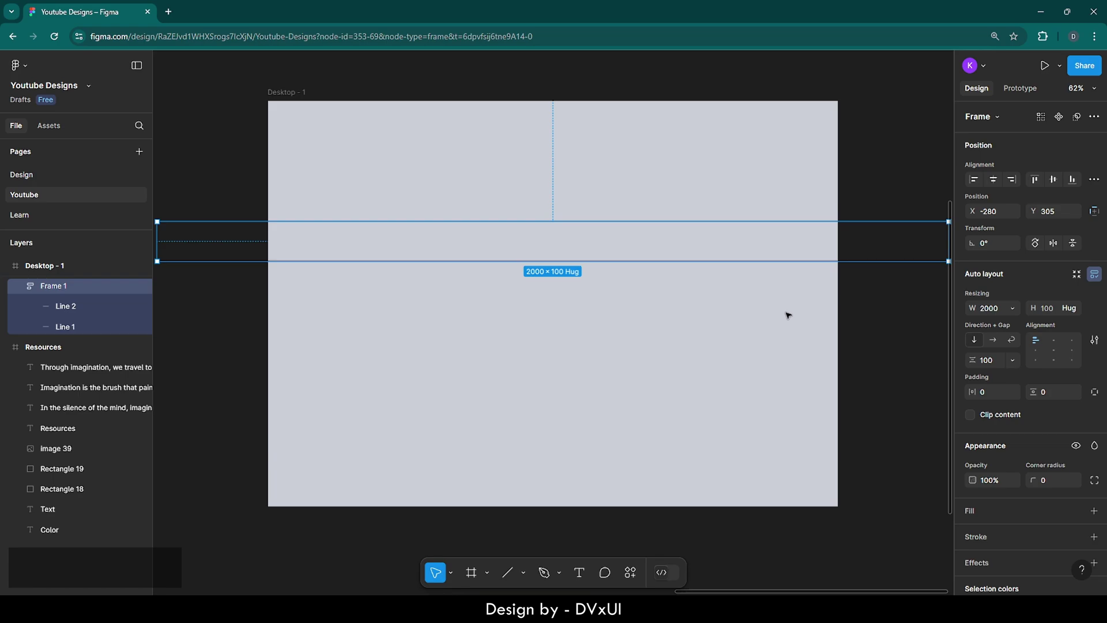
pyautogui.click(788, 315)
pyautogui.click(723, 261)
pyautogui.click(656, 311)
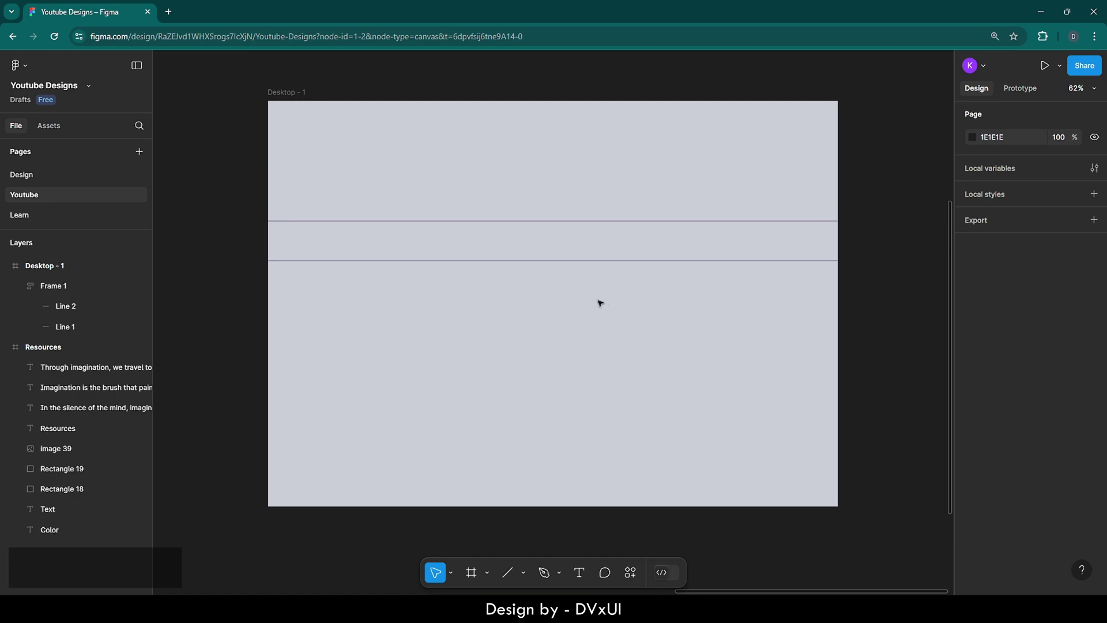
# - Copy the lower line inside the auto layout frame and paste three more lines below it
pyautogui.click(587, 263)
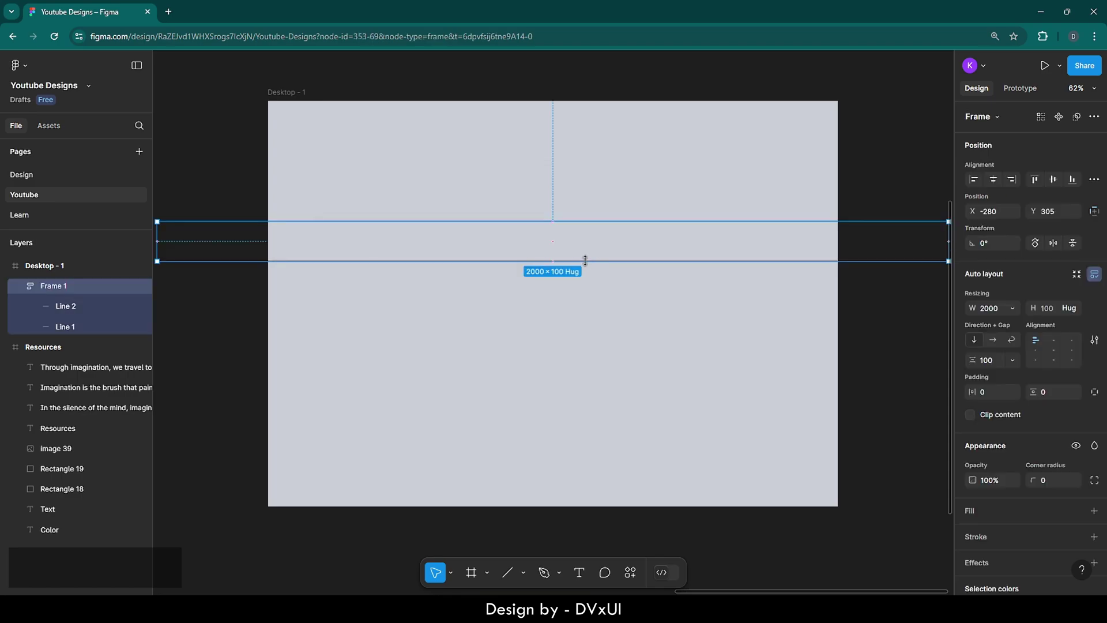
pyautogui.scroll(5, 589, 253)
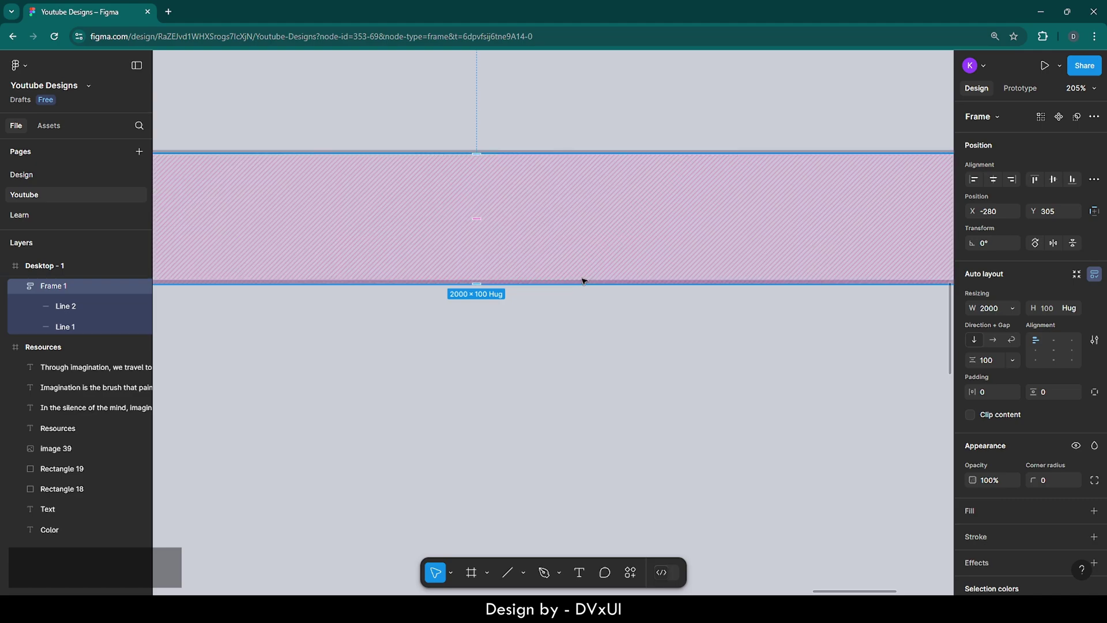
pyautogui.click(584, 282)
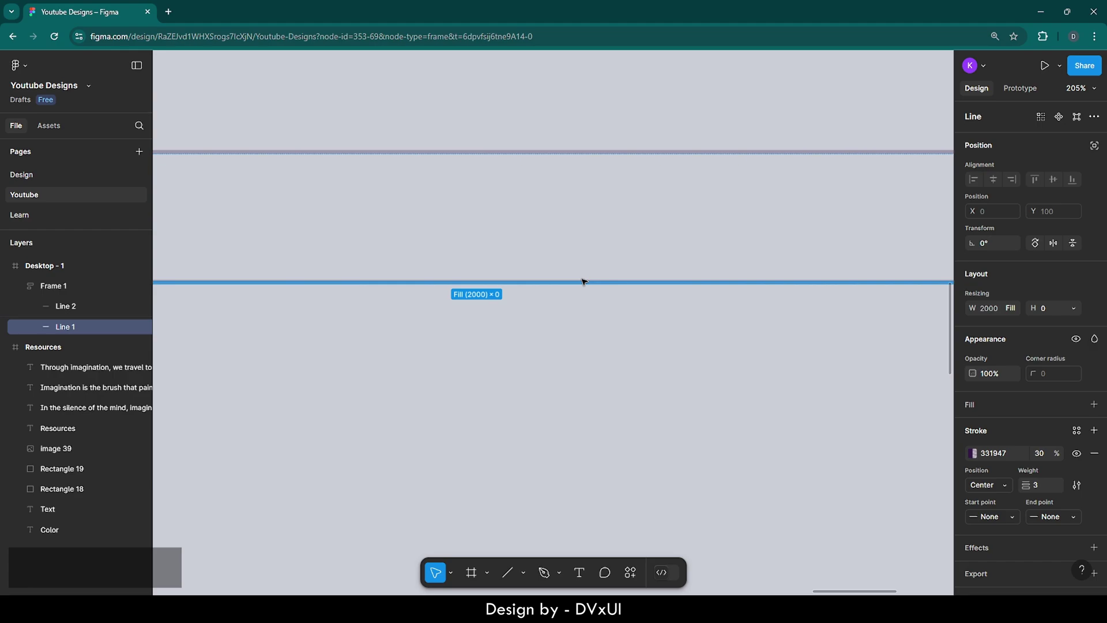
pyautogui.hotkey('ctrl', 'c')
pyautogui.hotkey('ctrl', 'v')
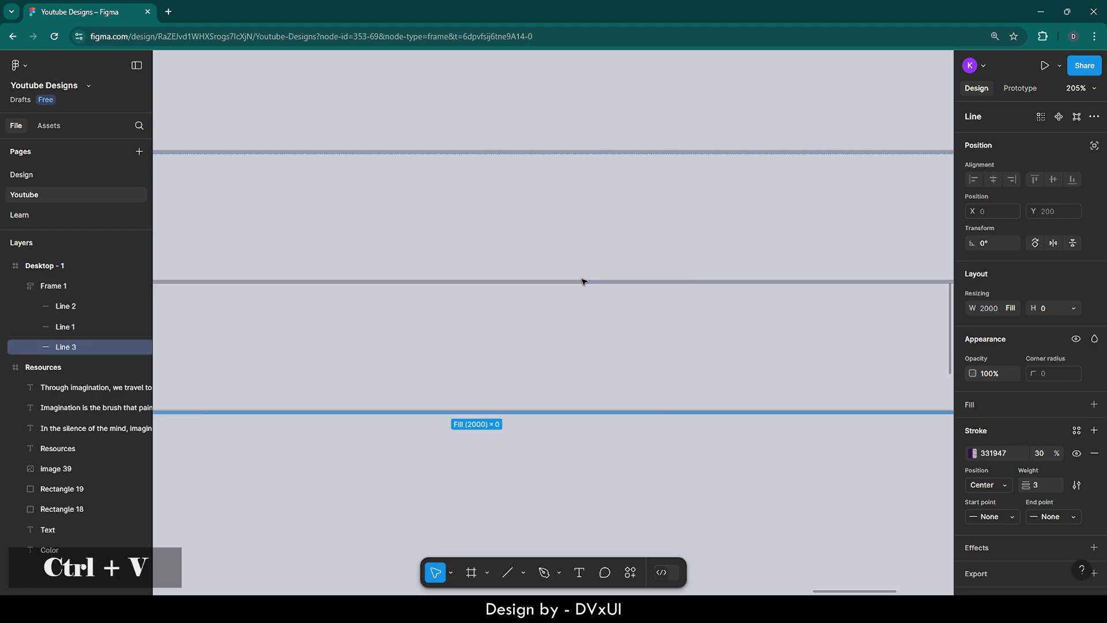
pyautogui.hotkey('ctrl', 'v')
pyautogui.hotkey('ctrl', 'v')
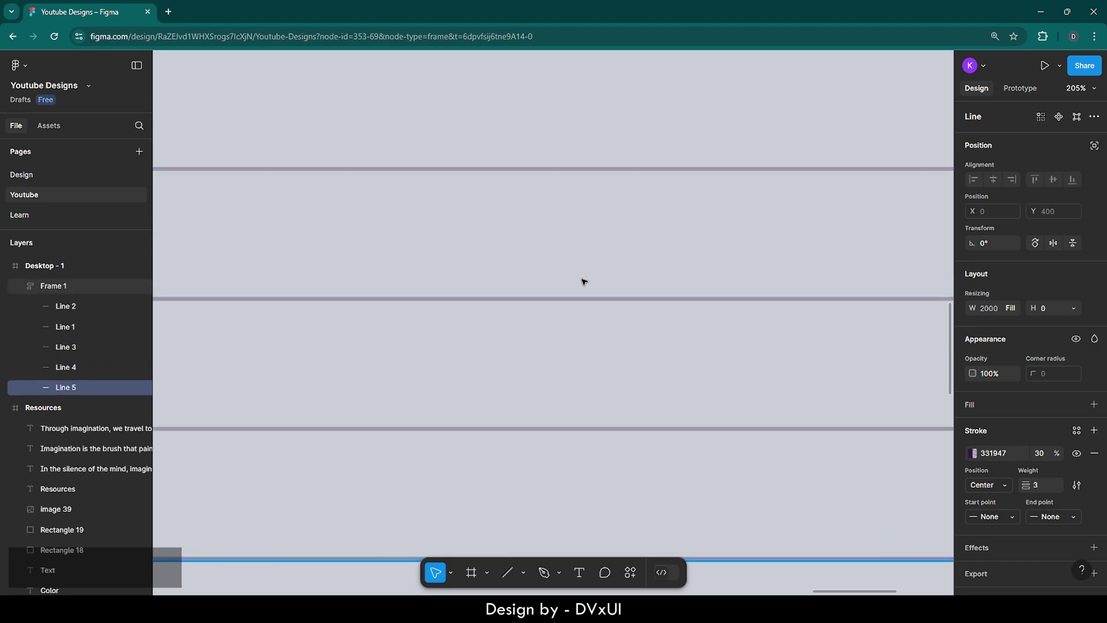
pyautogui.hotkey('shift', '2')
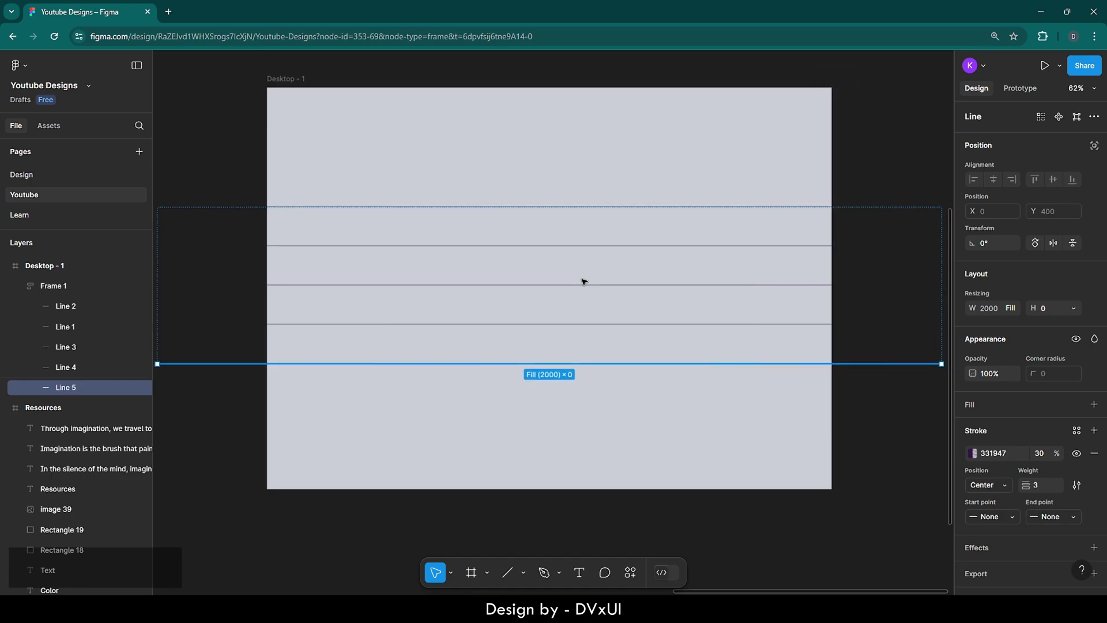
# - Add five more copies of the last line to the auto layout frame, extending past the bottom edge of Desktop - 1
pyautogui.hotkey('ctrl', 'c')
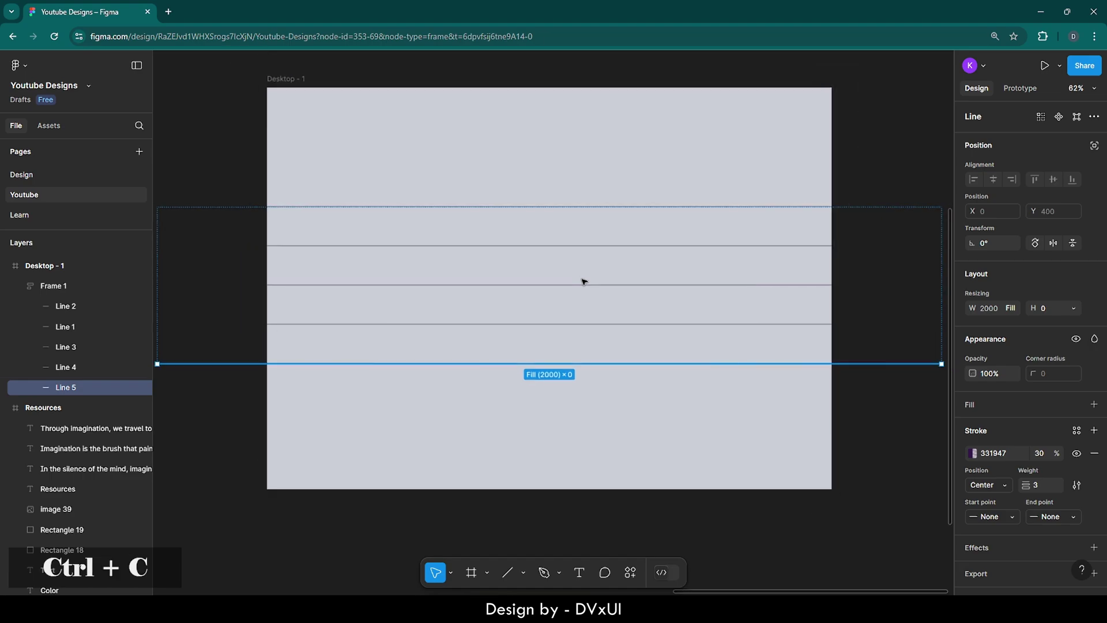
pyautogui.hotkey('ctrl', 'v')
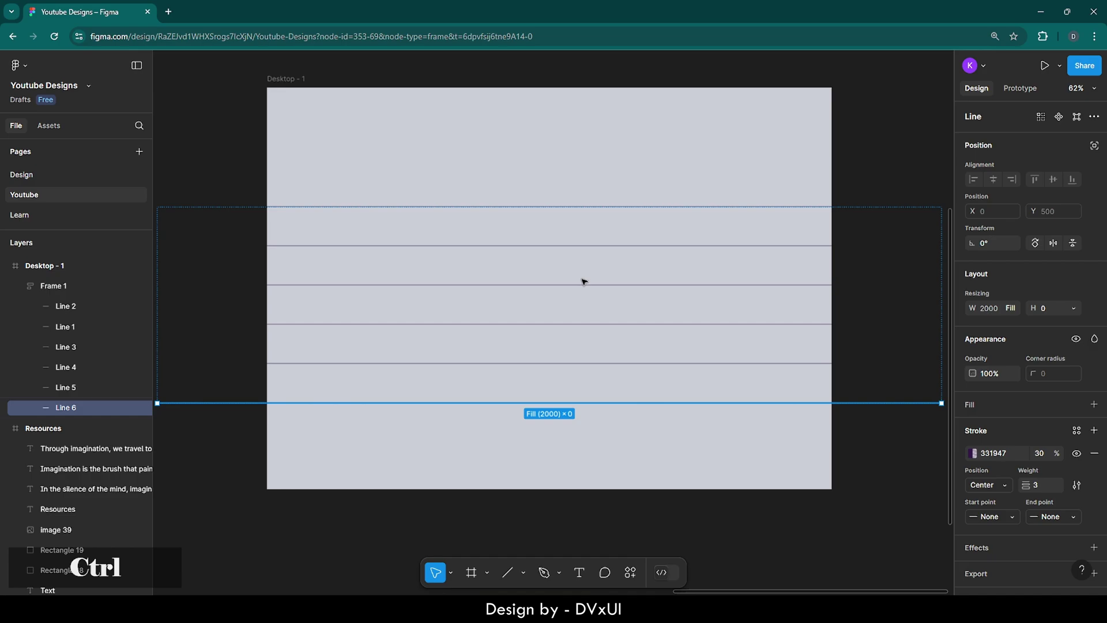
pyautogui.hotkey('ctrl', 'v')
pyautogui.hotkey('ctrl', 'v')
pyautogui.hotkey('ctrl', 'c')
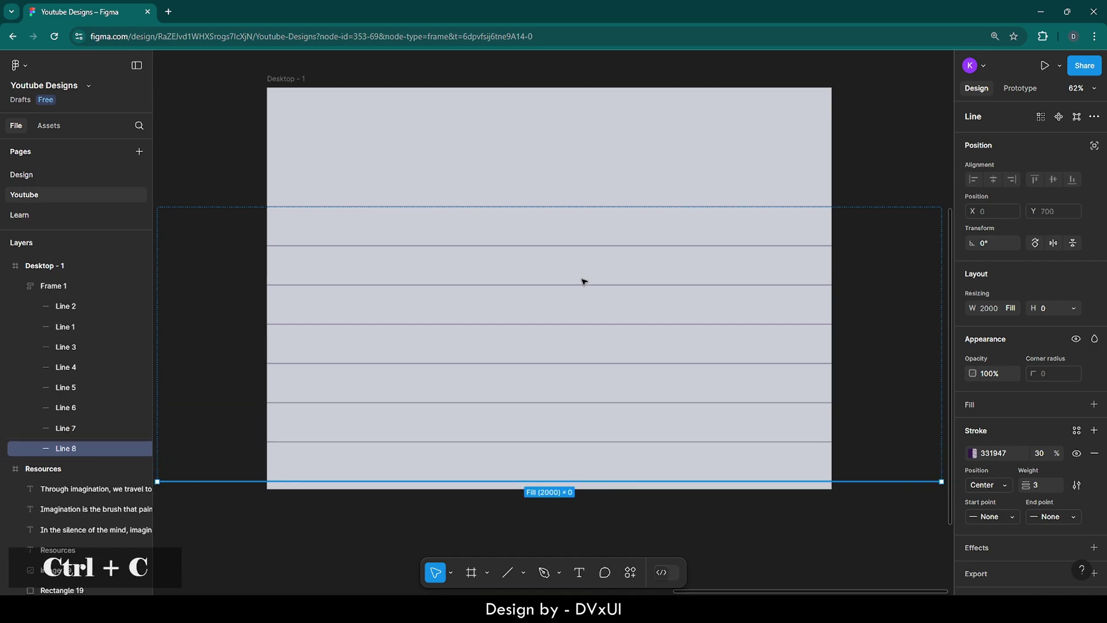
pyautogui.hotkey('ctrl', 'v')
pyautogui.hotkey('ctrl', 'v')
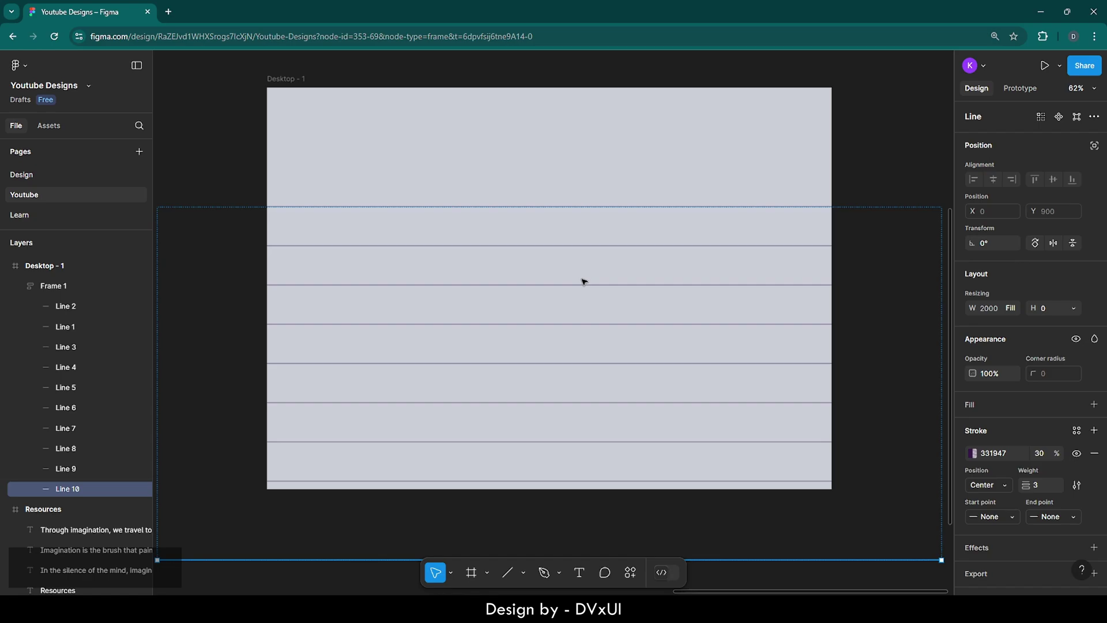
pyautogui.click(589, 163)
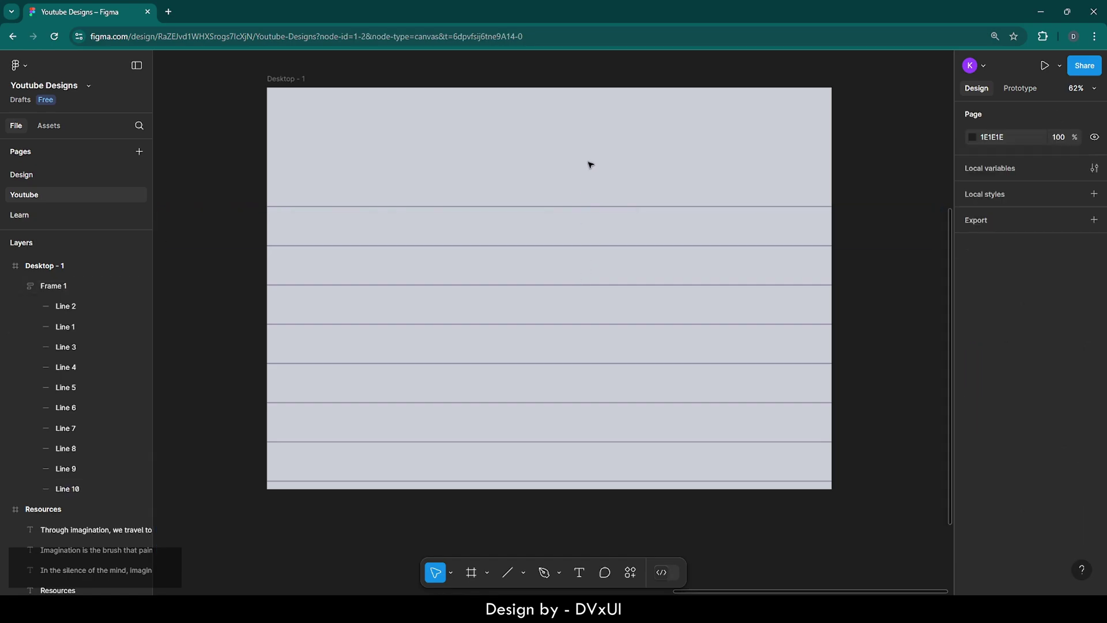
# - Center the auto layout frame of horizontal lines vertically within Desktop - 1
pyautogui.click(576, 220)
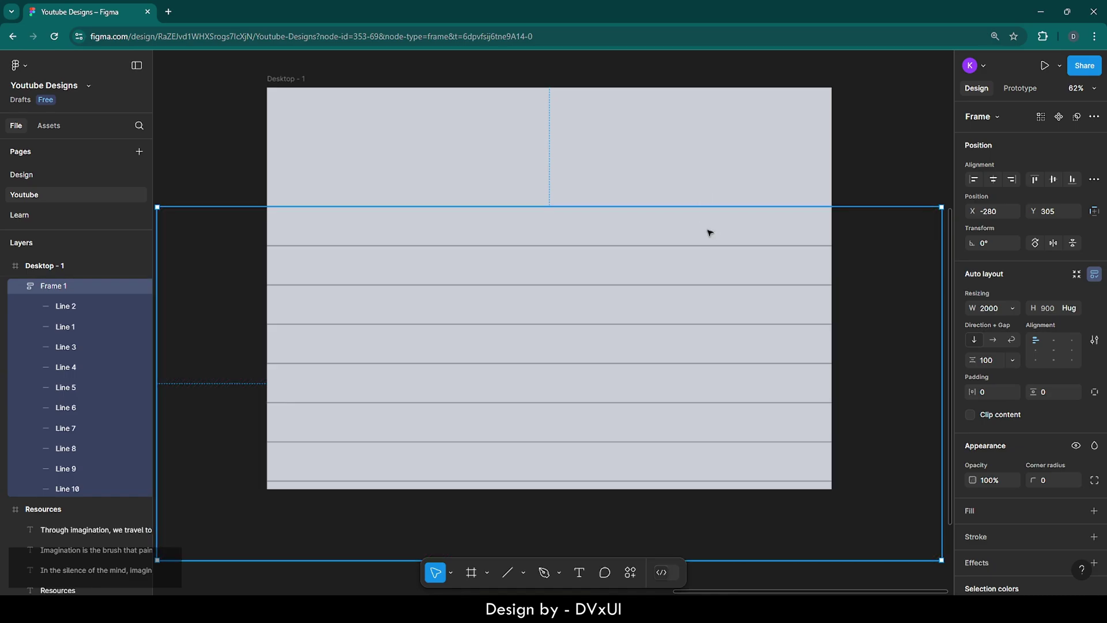
pyautogui.click(1054, 179)
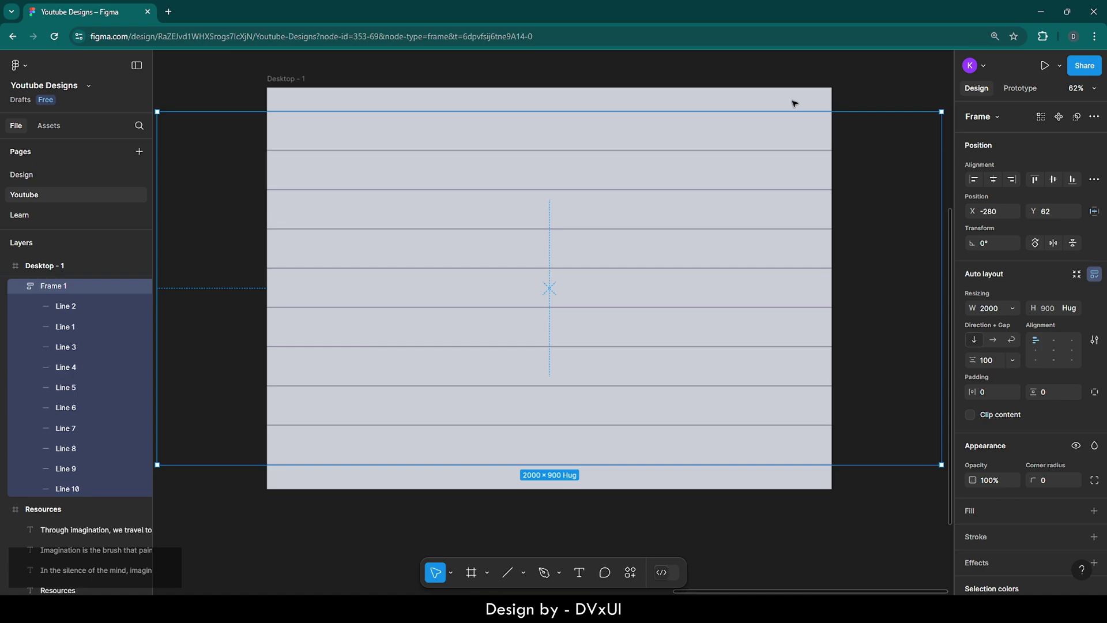
pyautogui.click(876, 102)
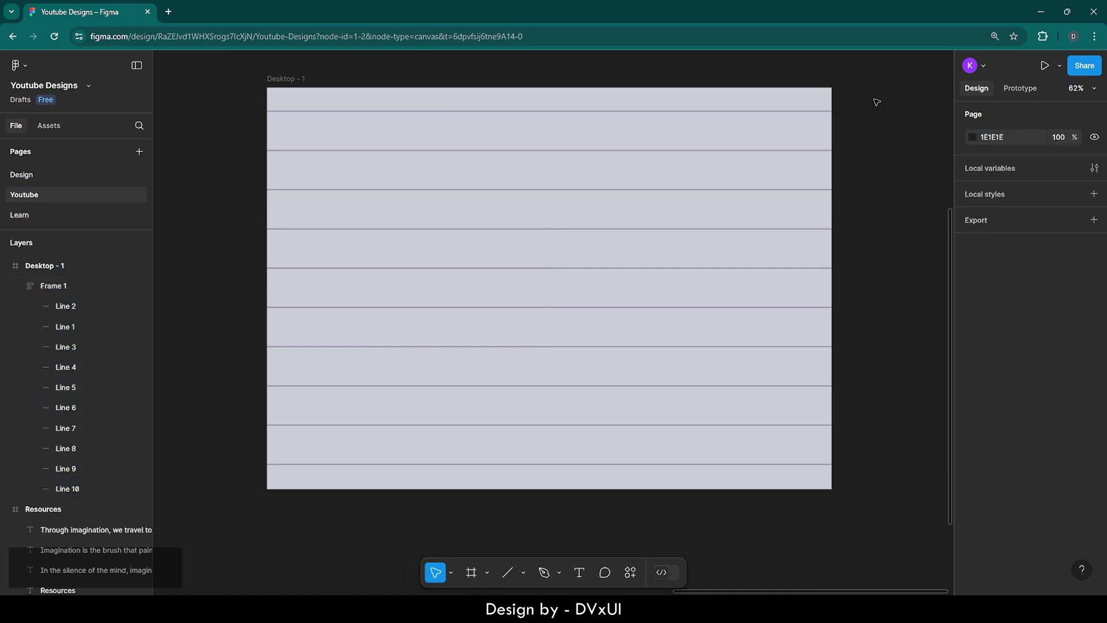
# - Rename the auto layout frame containing the lines as Horizontal lines
pyautogui.click(794, 111)
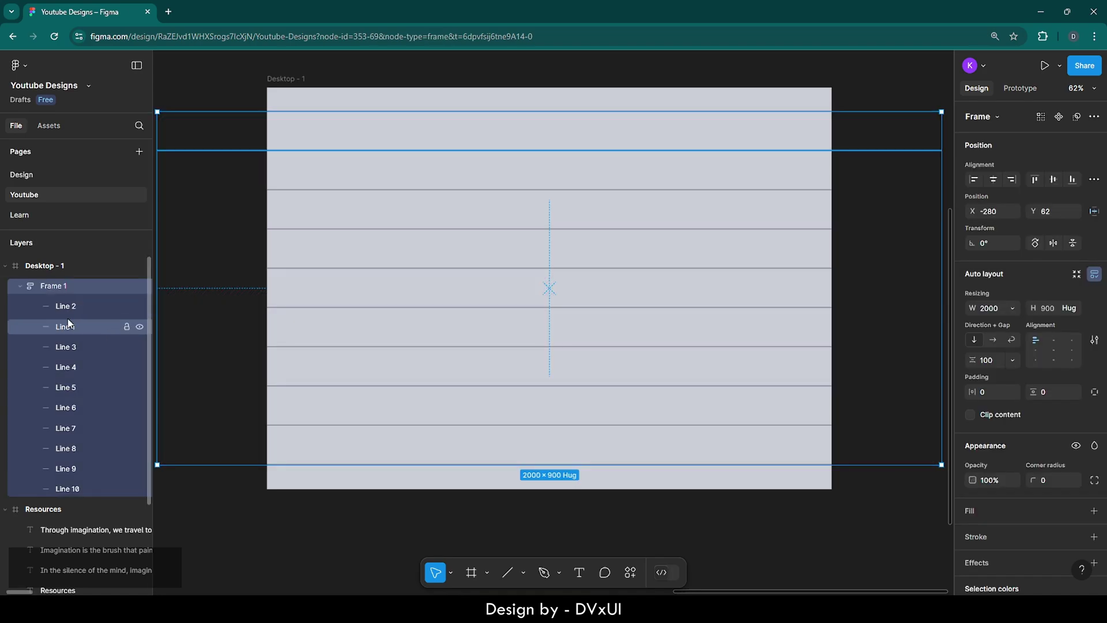
pyautogui.doubleClick(55, 287)
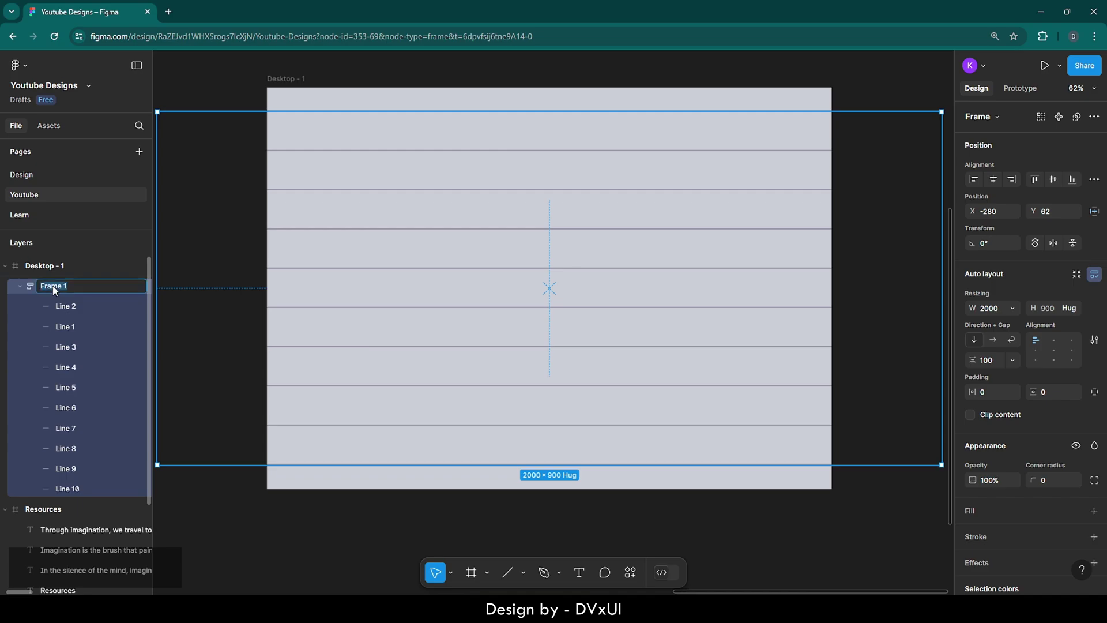
pyautogui.press('BackSpace')
pyautogui.write('Horizontal lines')
pyautogui.press('Return')
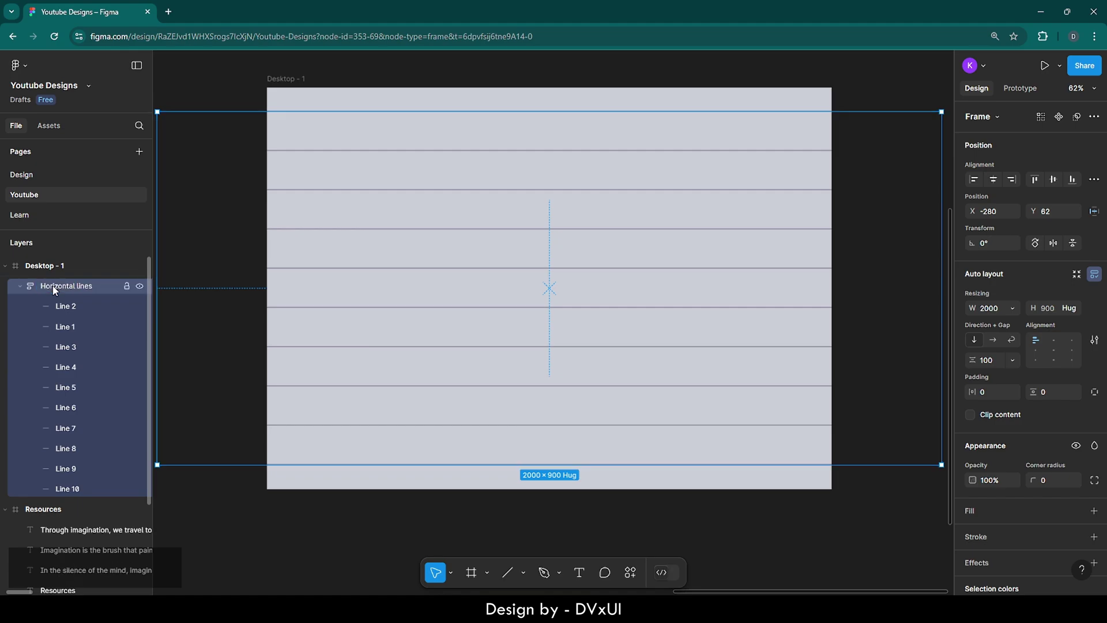
pyautogui.click(127, 287)
pyautogui.press('Escape')
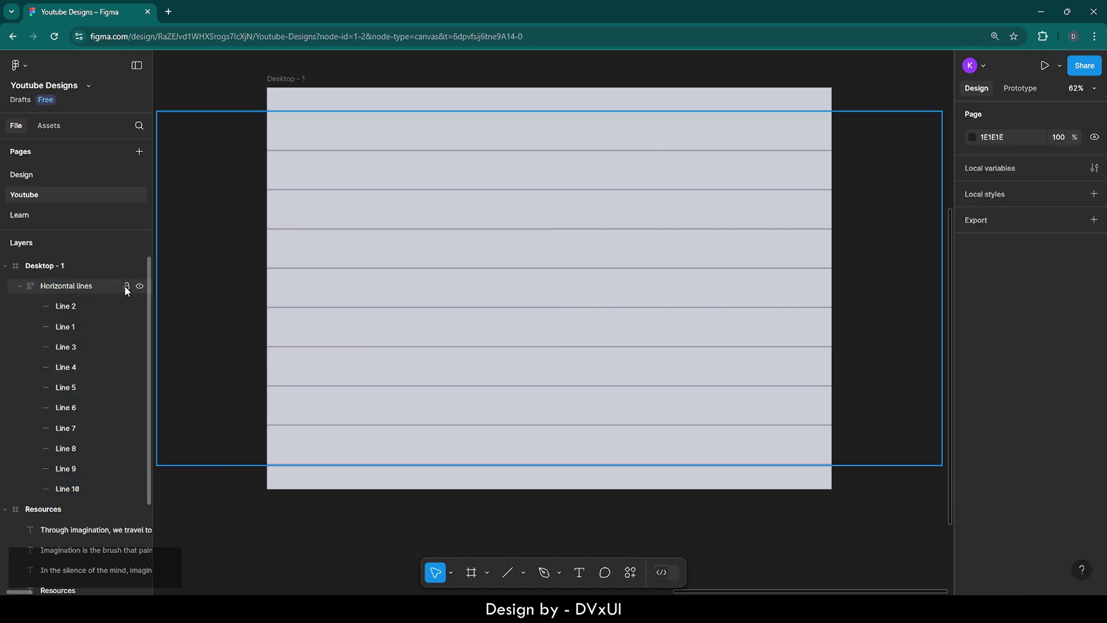
pyautogui.click(126, 286)
# - Duplicate the Horizontal lines frame, shift the copy down to about Y 88, and lock the original frame
pyautogui.click(294, 115)
pyautogui.hotkey('ctrl', 'c')
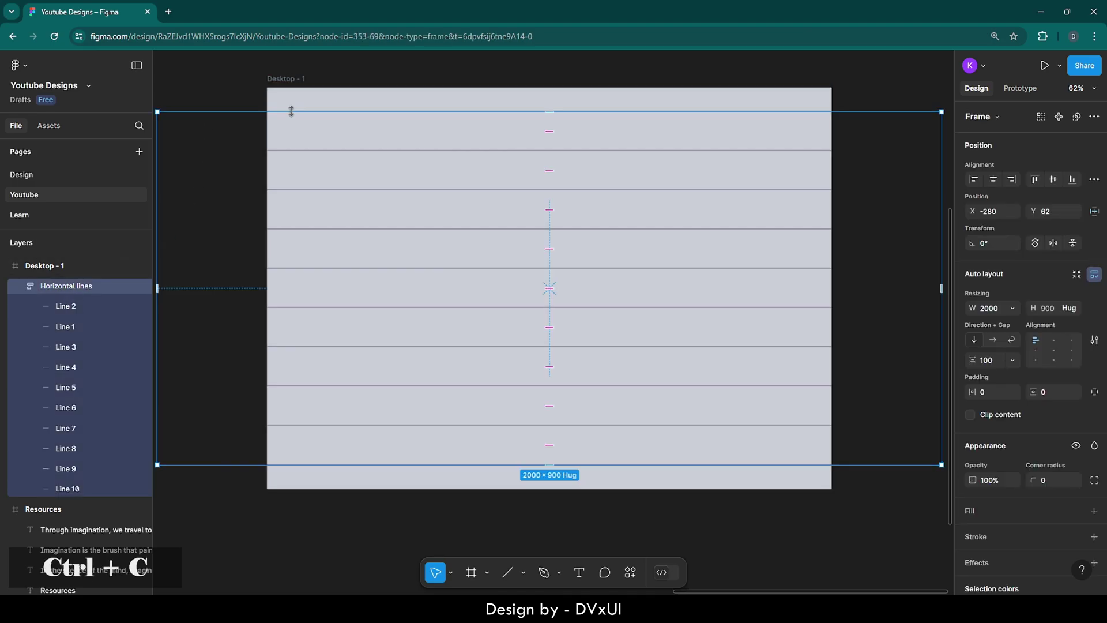
pyautogui.hotkey('ctrl', 'v')
pyautogui.moveTo(346, 127)
pyautogui.mouseDown()
pyautogui.moveTo(345, 138)
pyautogui.moveTo(312, 140)
pyautogui.mouseUp()
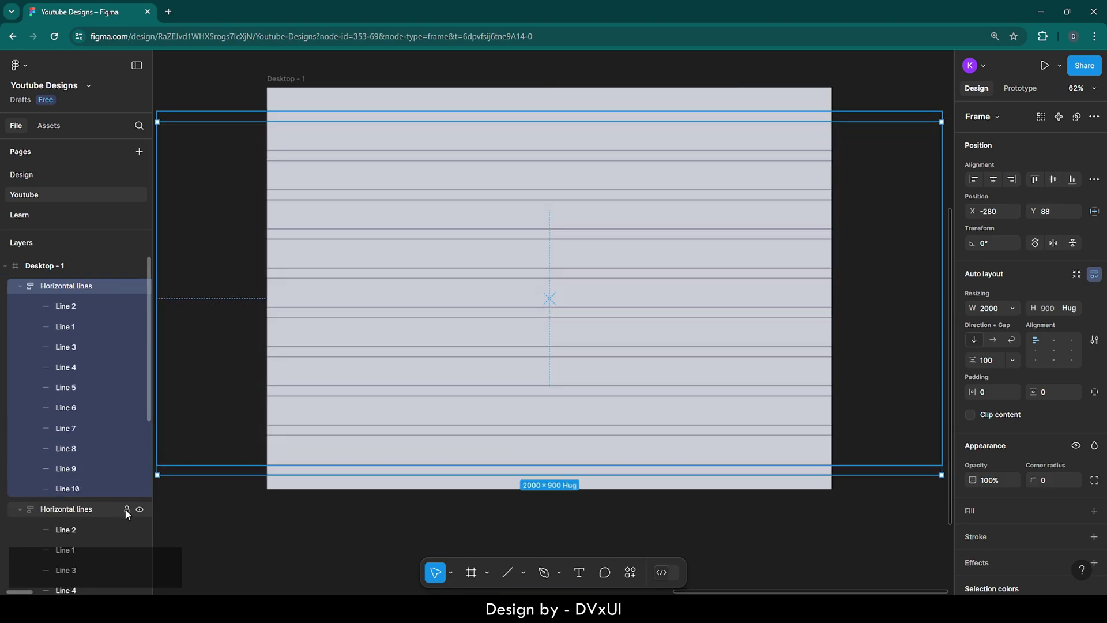
pyautogui.click(127, 510)
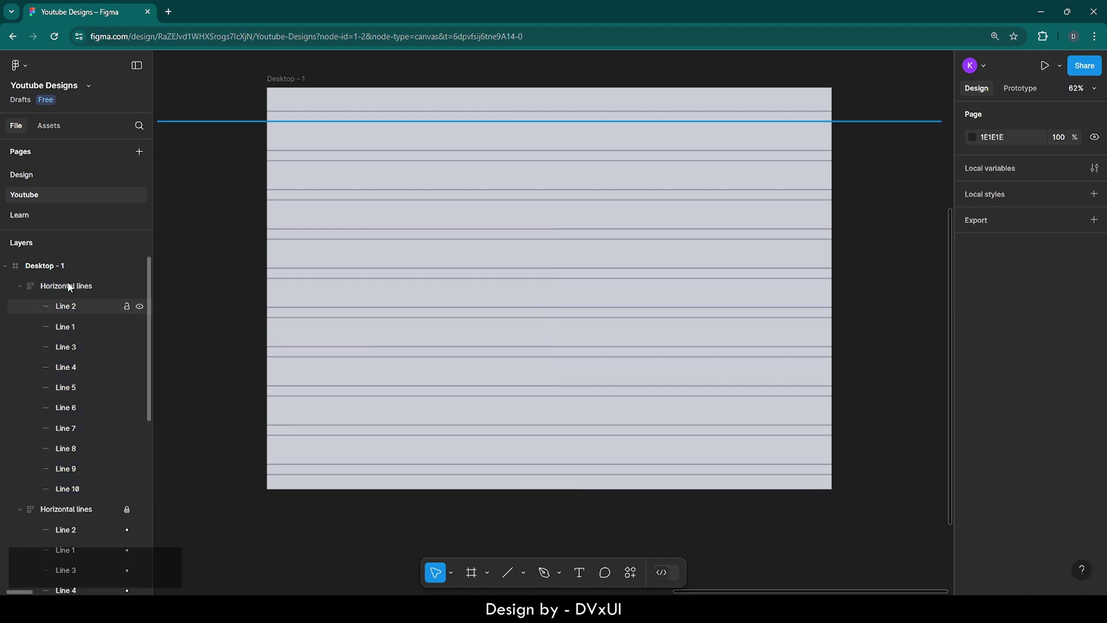
# - Rename the unlocked copy of the Horizontal lines frame as vertical lines
pyautogui.doubleClick(68, 286)
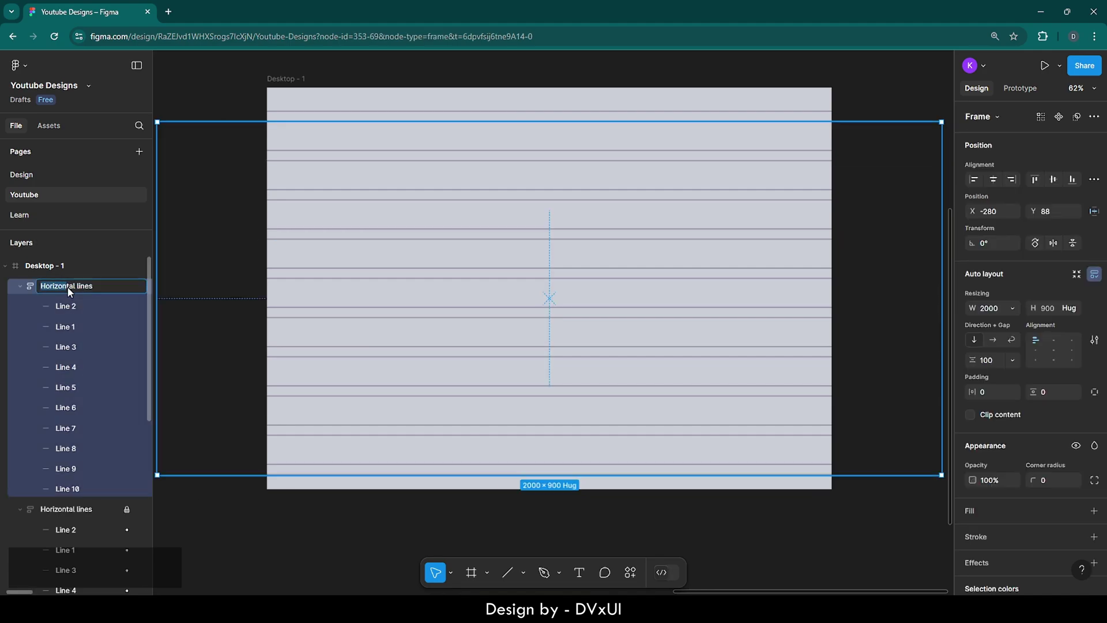
pyautogui.press('BackSpace')
pyautogui.write('vertic')
pyautogui.press('BackSpace')
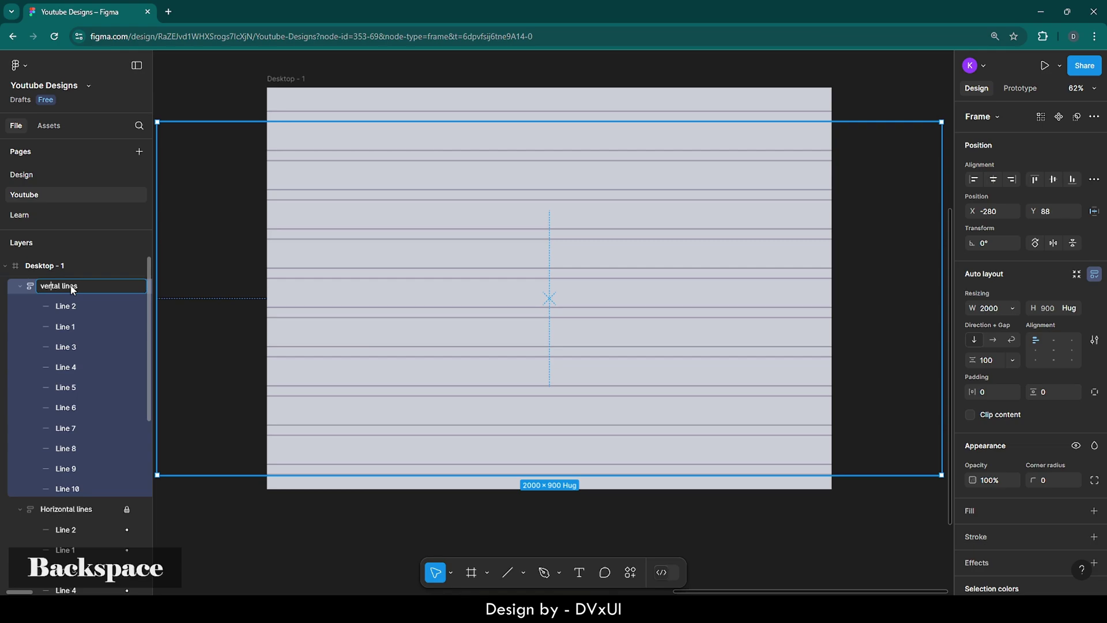
pyautogui.press('Right')
pyautogui.write('ic')
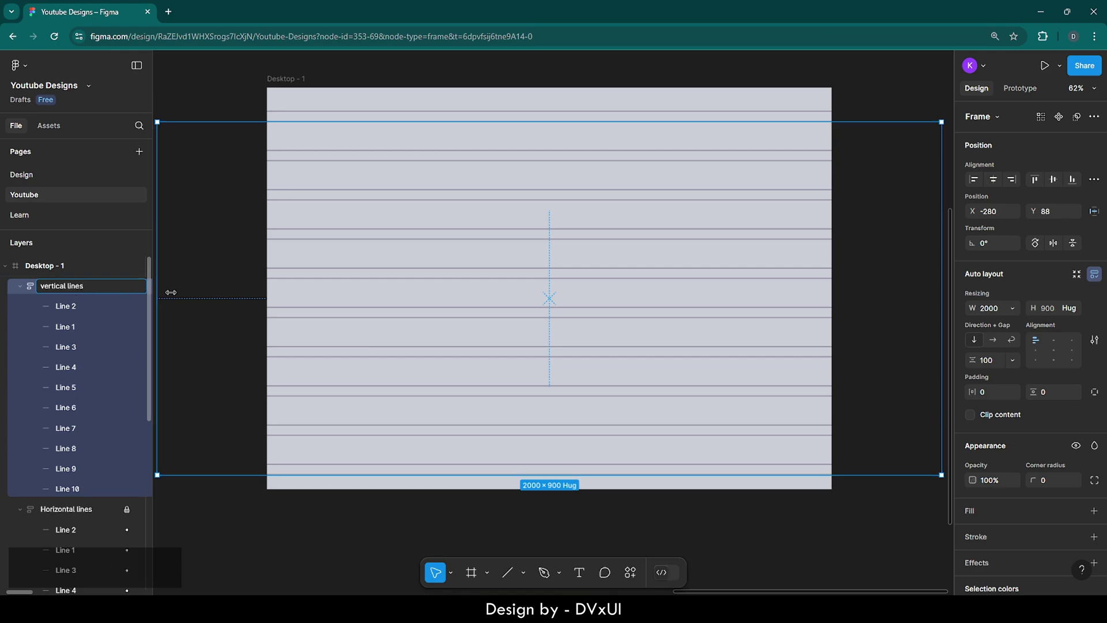
pyautogui.press('Return')
pyautogui.press('Escape')
# - Rotate the vertical lines frame by 90°
pyautogui.click(88, 286)
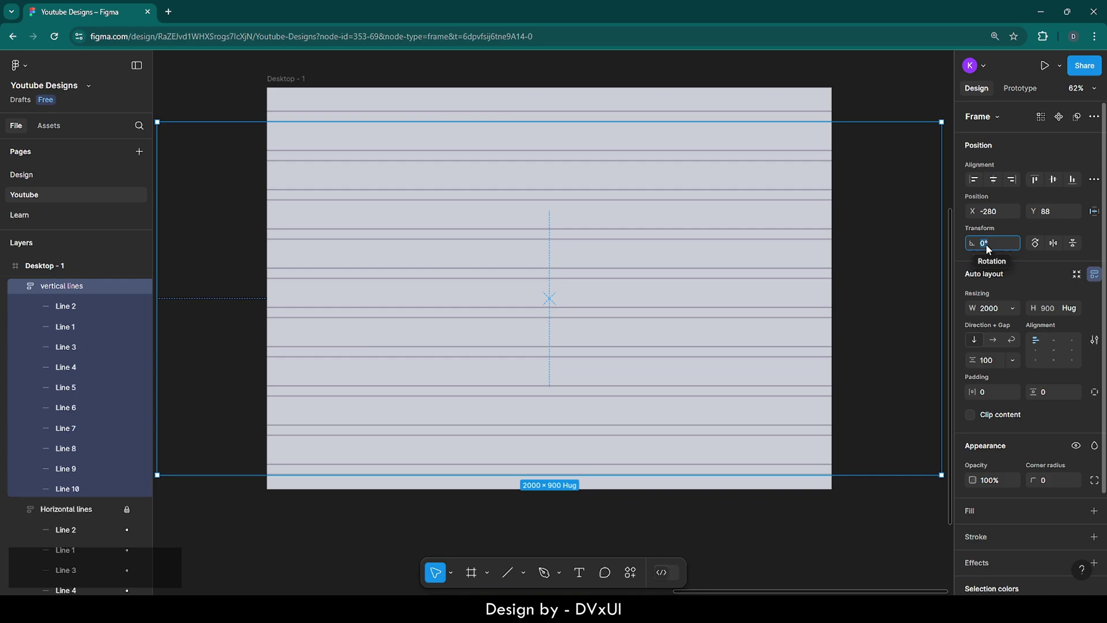
pyautogui.write('90')
pyautogui.press('Return')
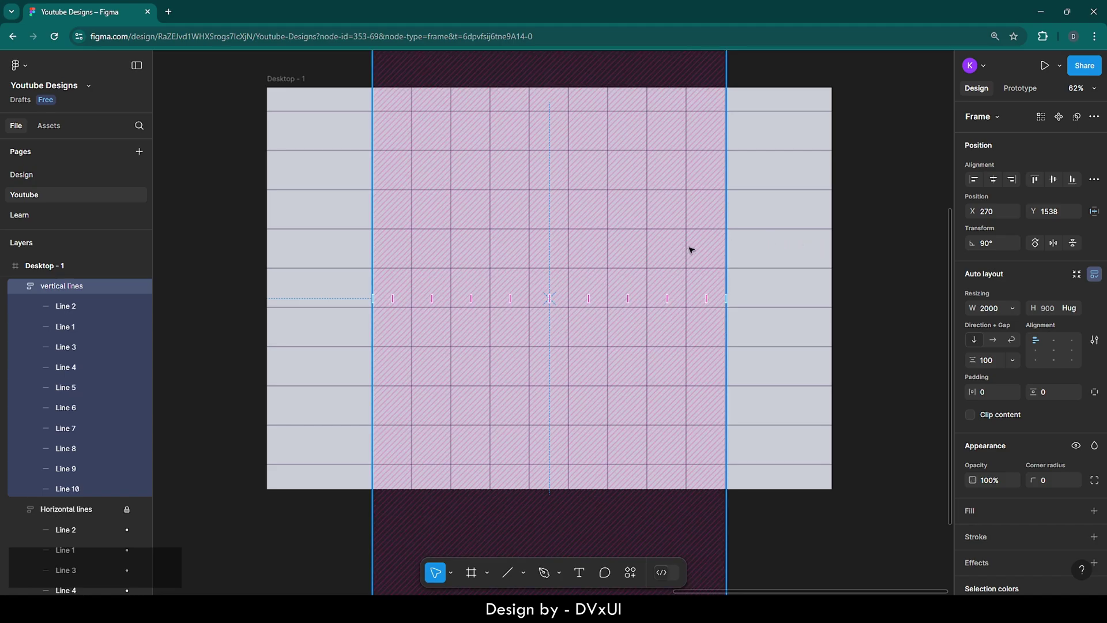
# - Add six copies of the second-to-last vertical line to the frame, extending past the right edge of Desktop - 1
pyautogui.doubleClick(687, 248)
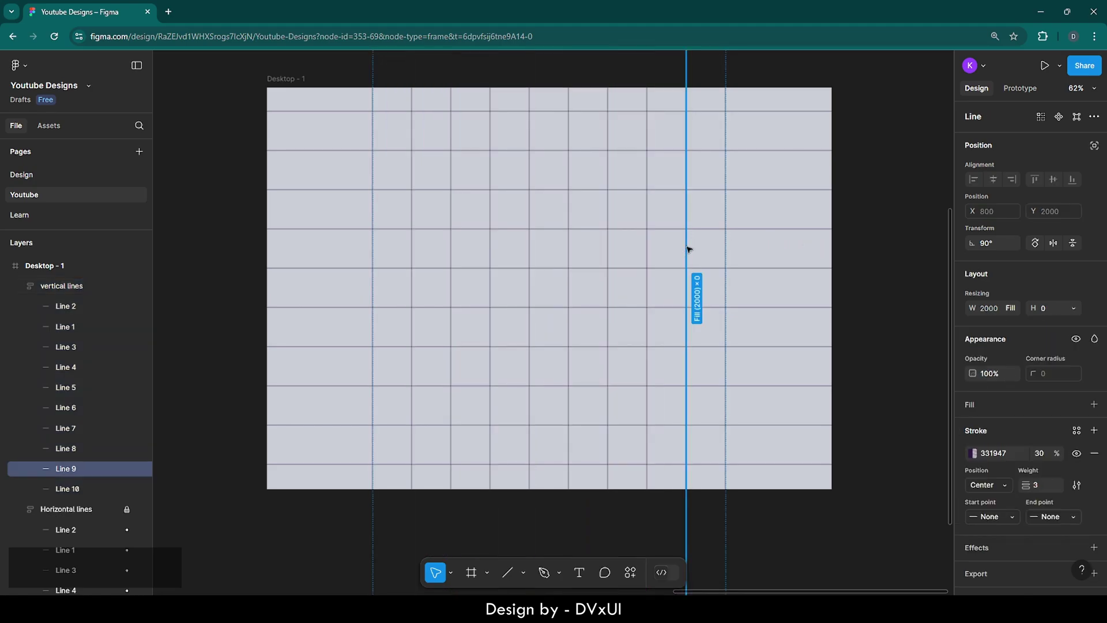
pyautogui.hotkey('ctrl', 'v')
pyautogui.hotkey('ctrl', 'v')
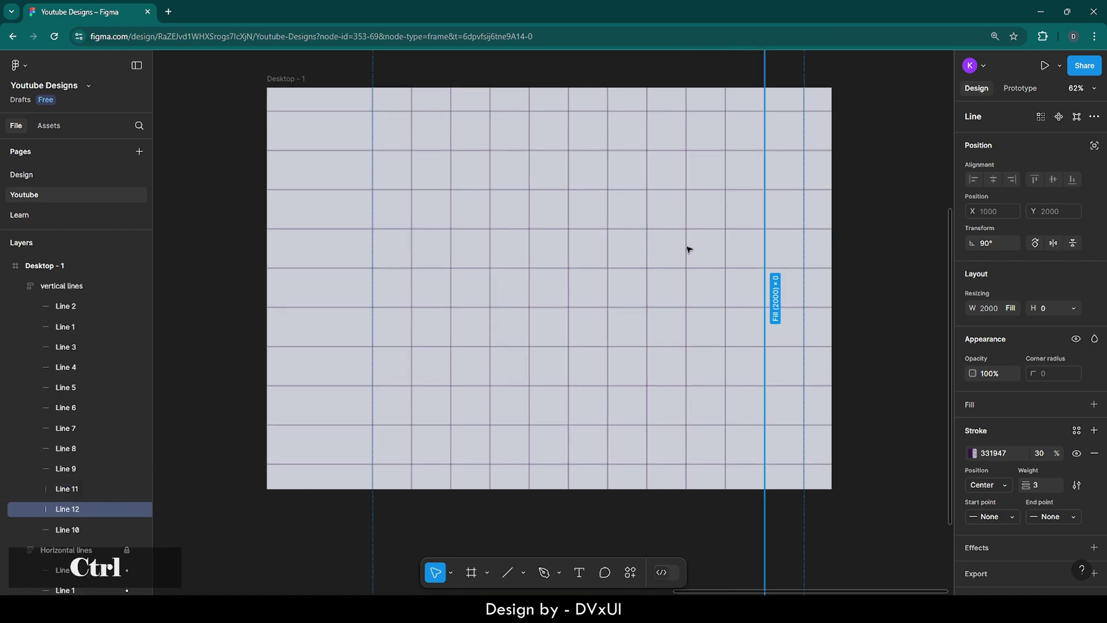
pyautogui.hotkey('ctrl', 'v')
pyautogui.hotkey('ctrl', 'v')
pyautogui.hotkey('ctrl', 'v')
pyautogui.hotkey('ctrl', 'c')
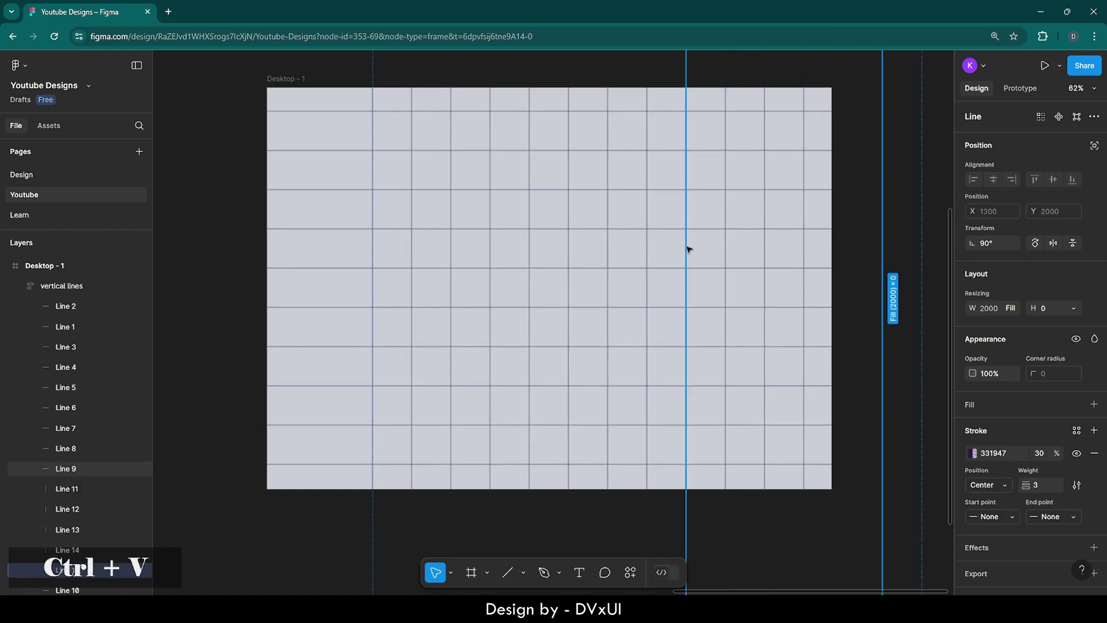
pyautogui.hotkey('ctrl', 'v')
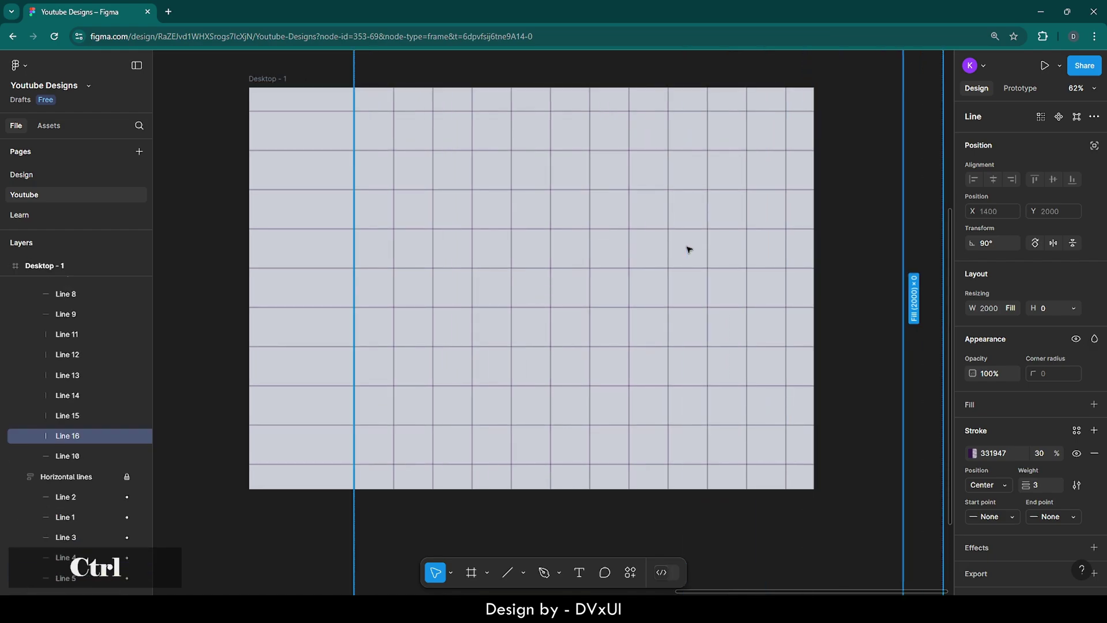
# - Center the vertical lines frame horizontally within Desktop - 1 and lock it
pyautogui.click(297, 70)
pyautogui.scroll(3, 119, 314)
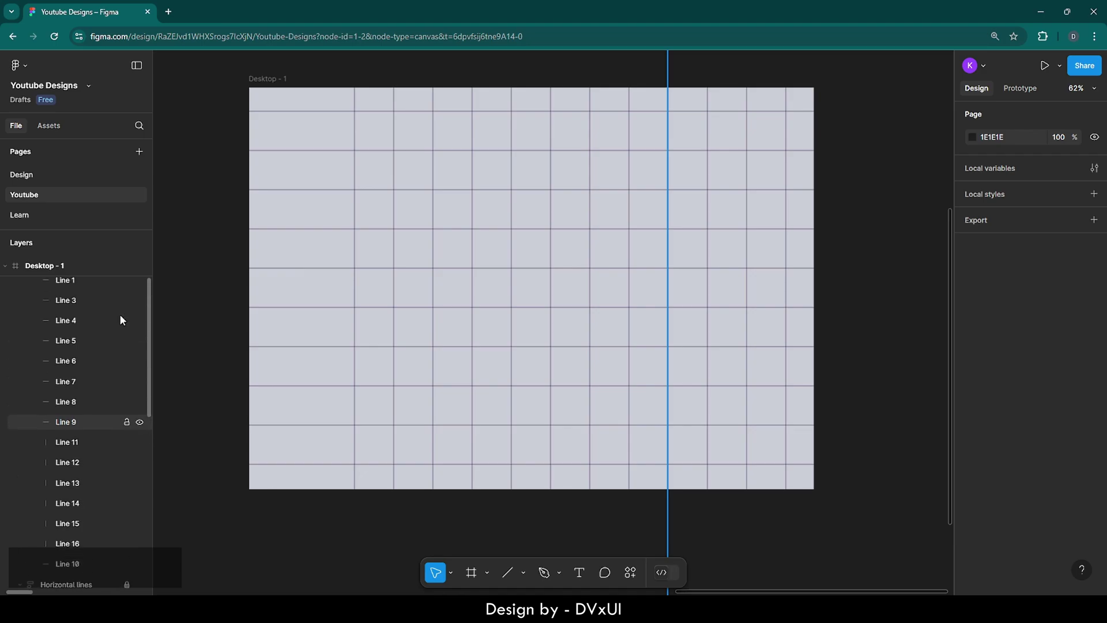
pyautogui.click(87, 281)
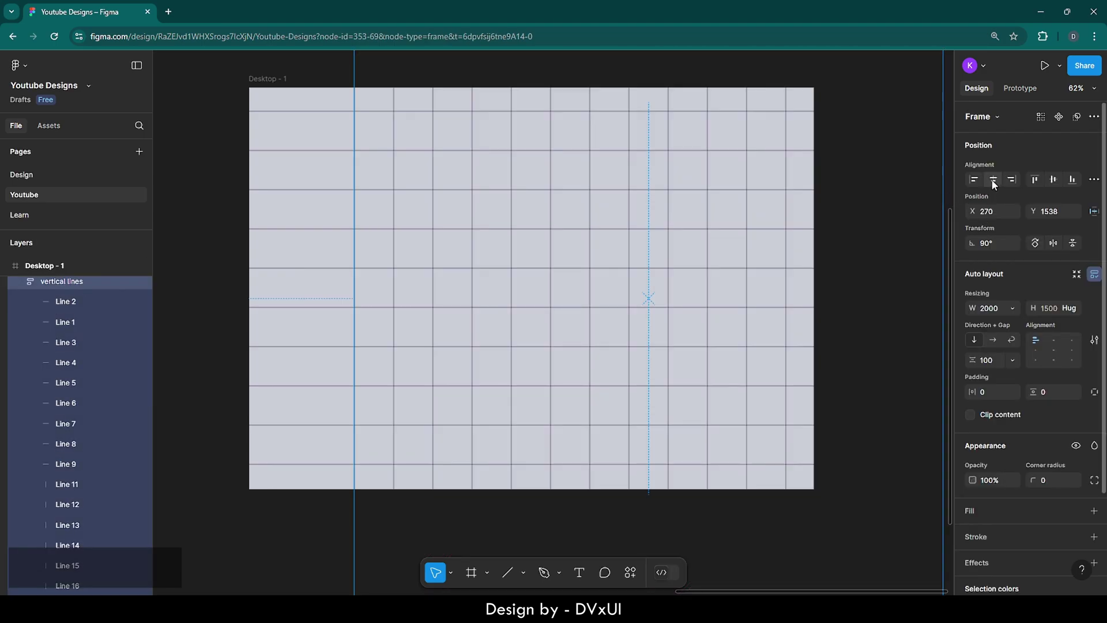
pyautogui.click(994, 182)
pyautogui.click(862, 143)
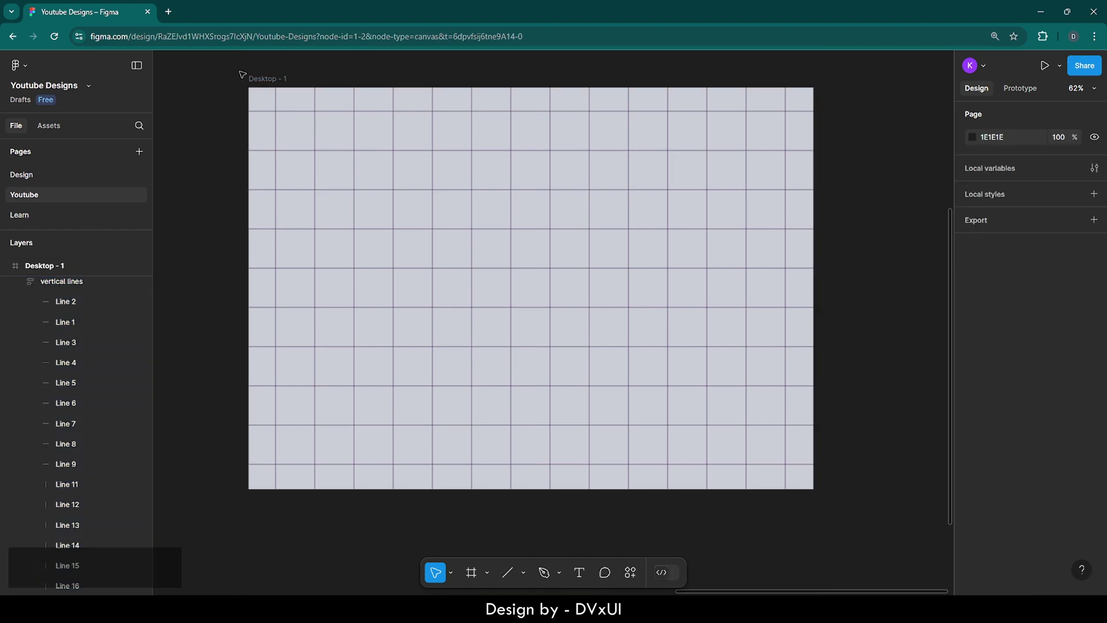
pyautogui.scroll(1, 242, 74)
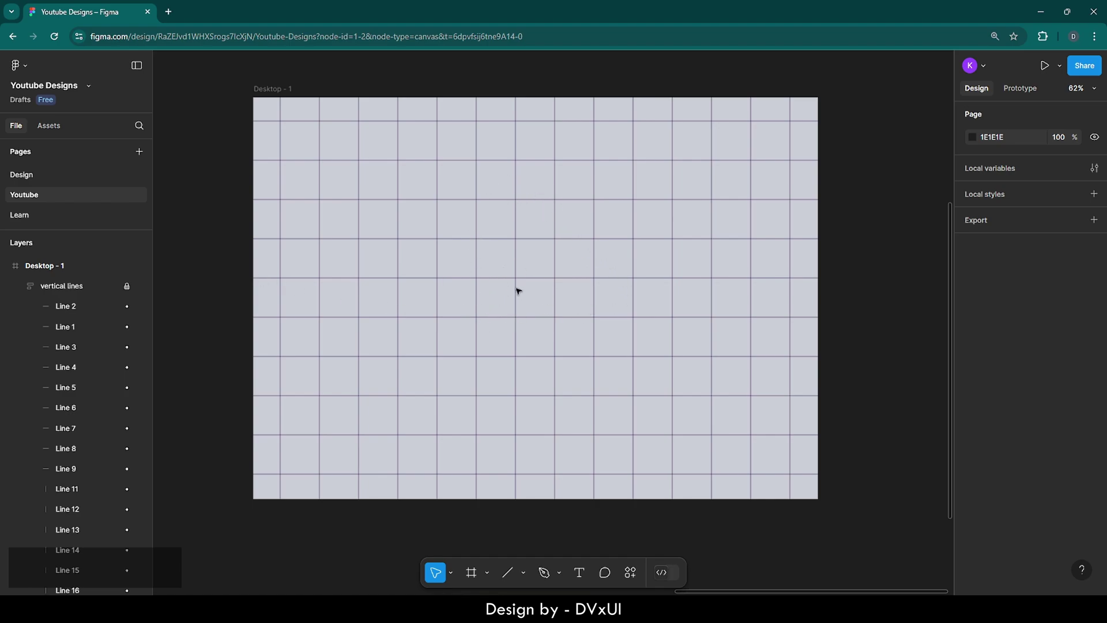
# - Copy the purple fabric image from the Resources frame and paste it into Desktop - 1
pyautogui.click(6, 266)
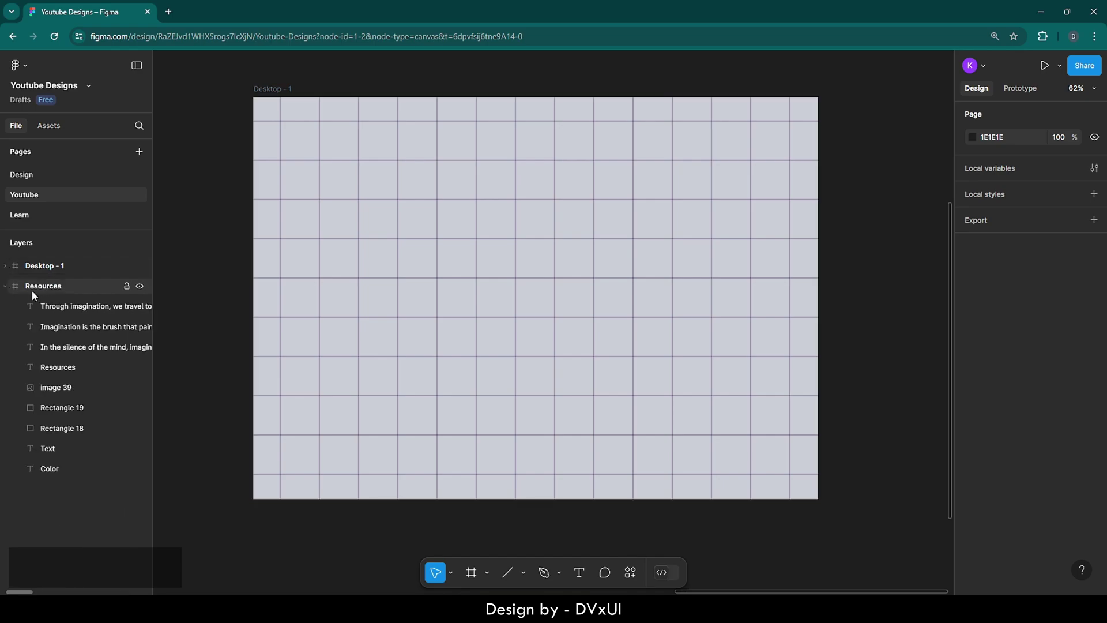
pyautogui.doubleClick(16, 285)
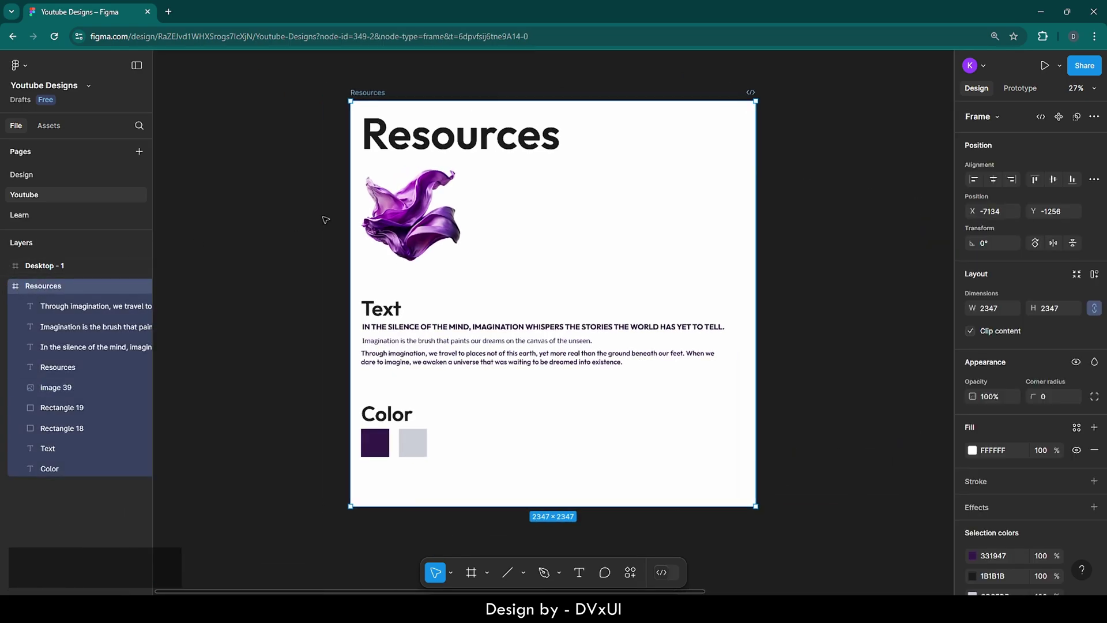
pyautogui.click(409, 216)
pyautogui.hotkey('ctrl', 'c')
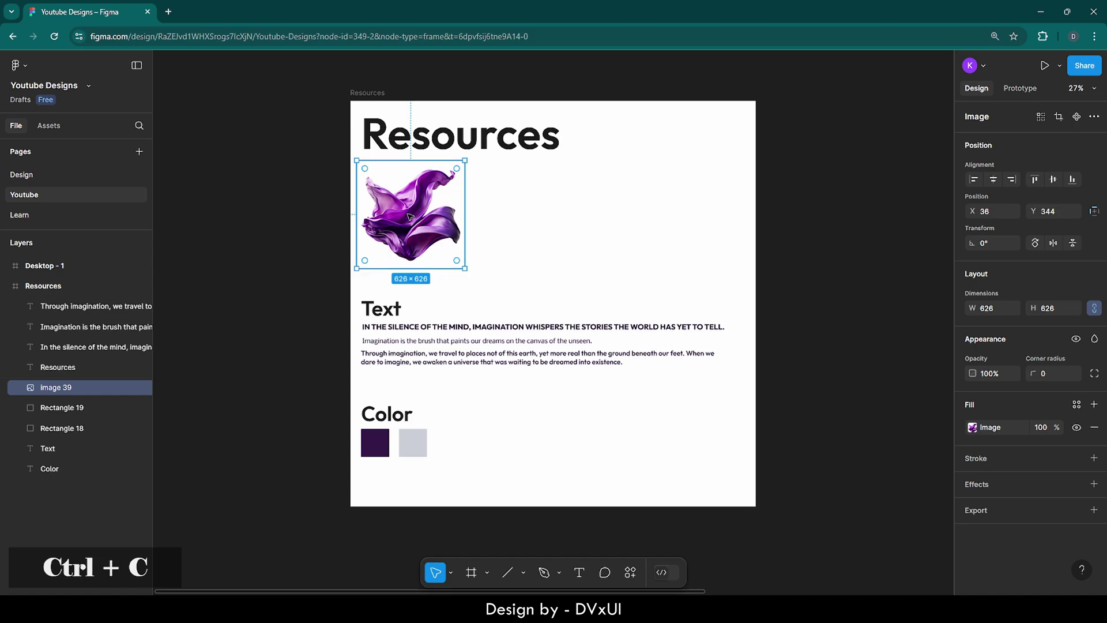
pyautogui.doubleClick(16, 272)
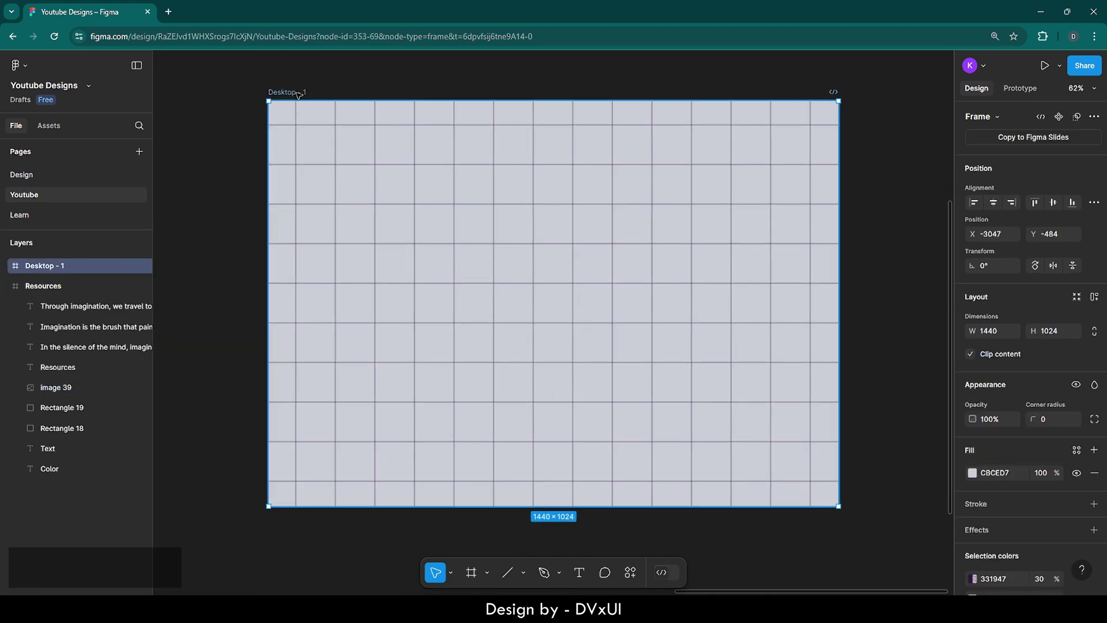
pyautogui.hotkey('ctrl', 'v')
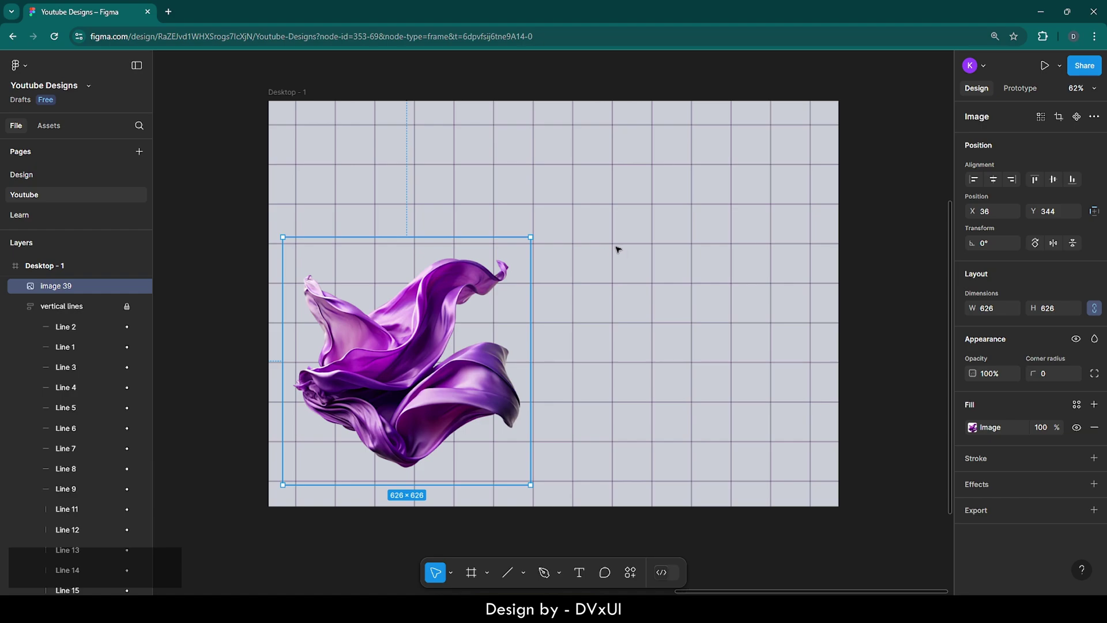
# - Center the purple fabric image horizontally and vertically within Desktop - 1
pyautogui.click(994, 179)
pyautogui.click(1055, 179)
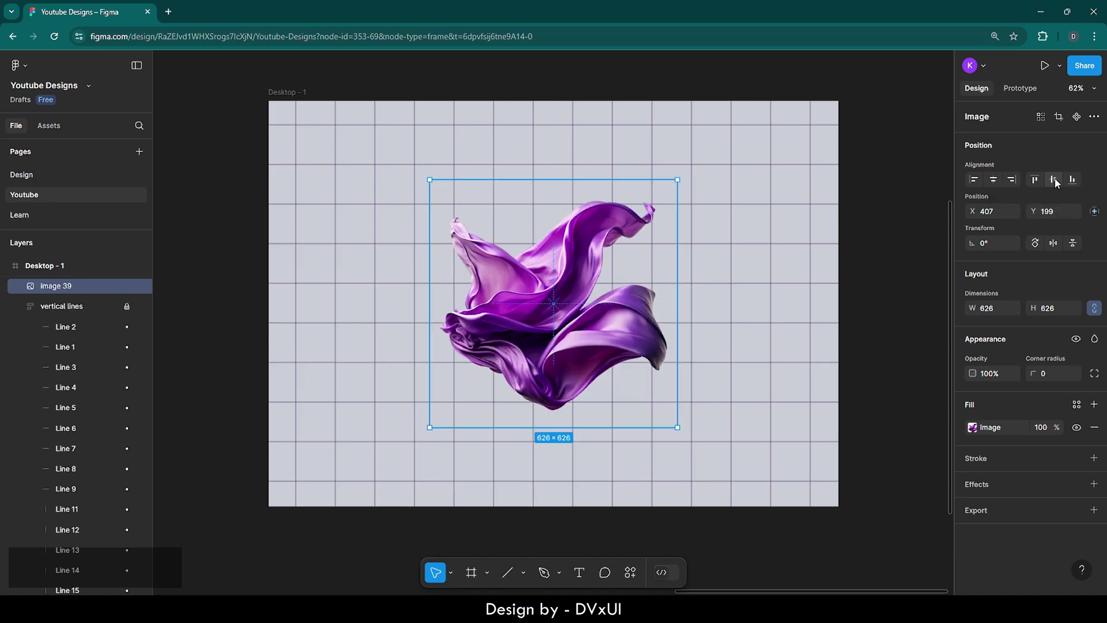
pyautogui.click(888, 170)
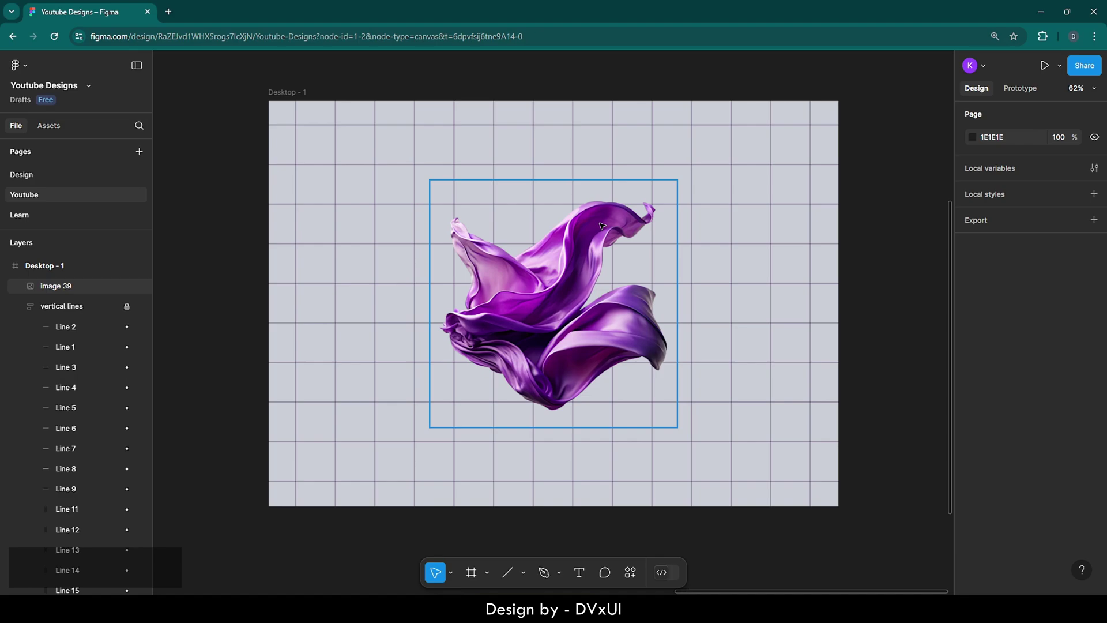
# - Add a drop shadow to the purple fabric image with its position offset set to X 20 and Y 40
pyautogui.click(581, 250)
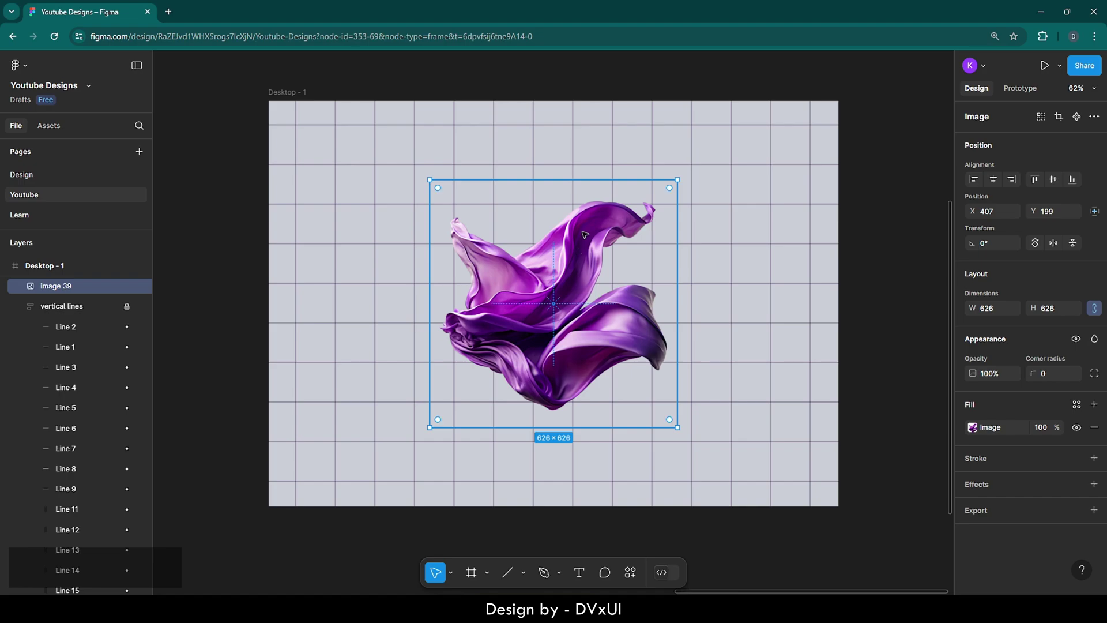
pyautogui.click(990, 482)
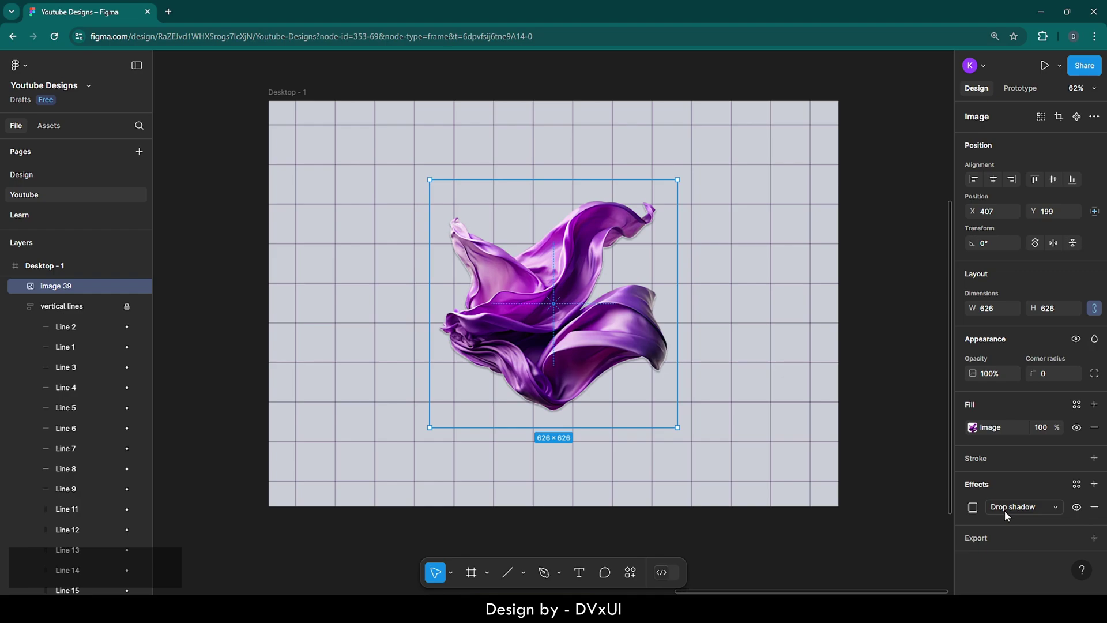
pyautogui.click(974, 506)
pyautogui.click(890, 455)
pyautogui.press('BackSpace')
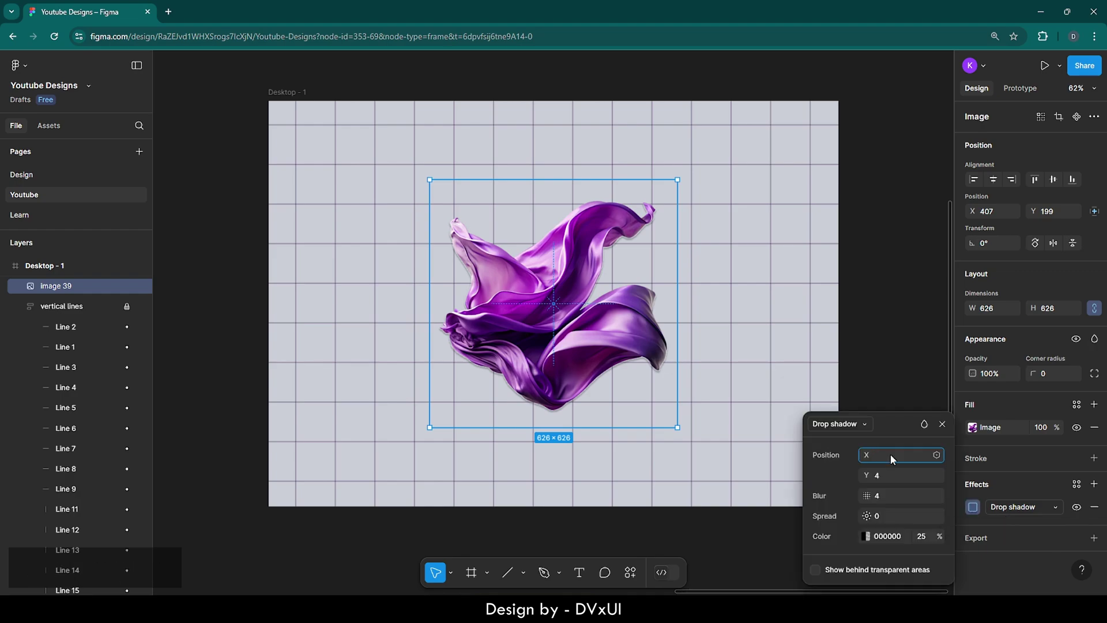
pyautogui.write('20')
pyautogui.press('Return')
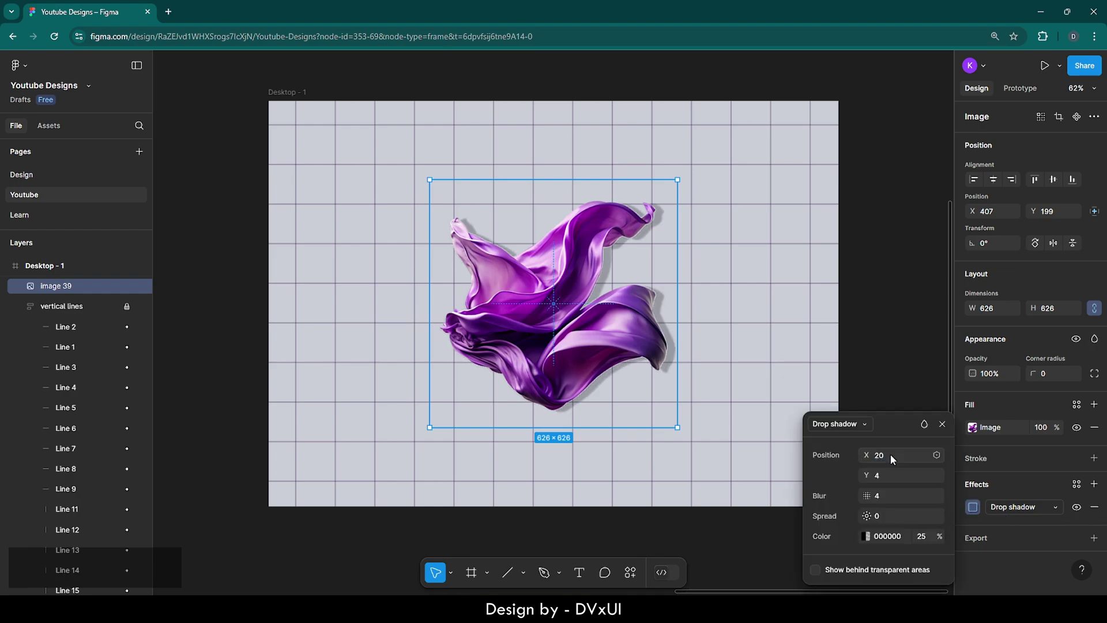
pyautogui.click(886, 473)
pyautogui.press('BackSpace')
pyautogui.write('40')
pyautogui.press('Return')
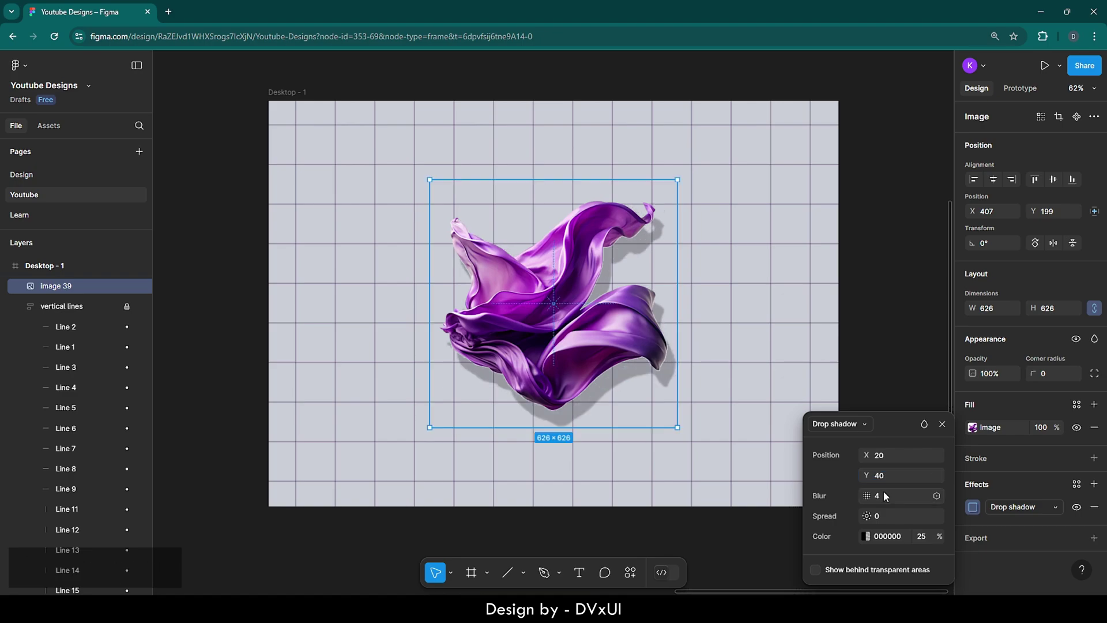
# - Set the color opacity of the fabric image's drop shadow to 20%
pyautogui.click(887, 496)
pyautogui.click(922, 537)
pyautogui.press('BackSpace')
pyautogui.write('20')
pyautogui.press('Return')
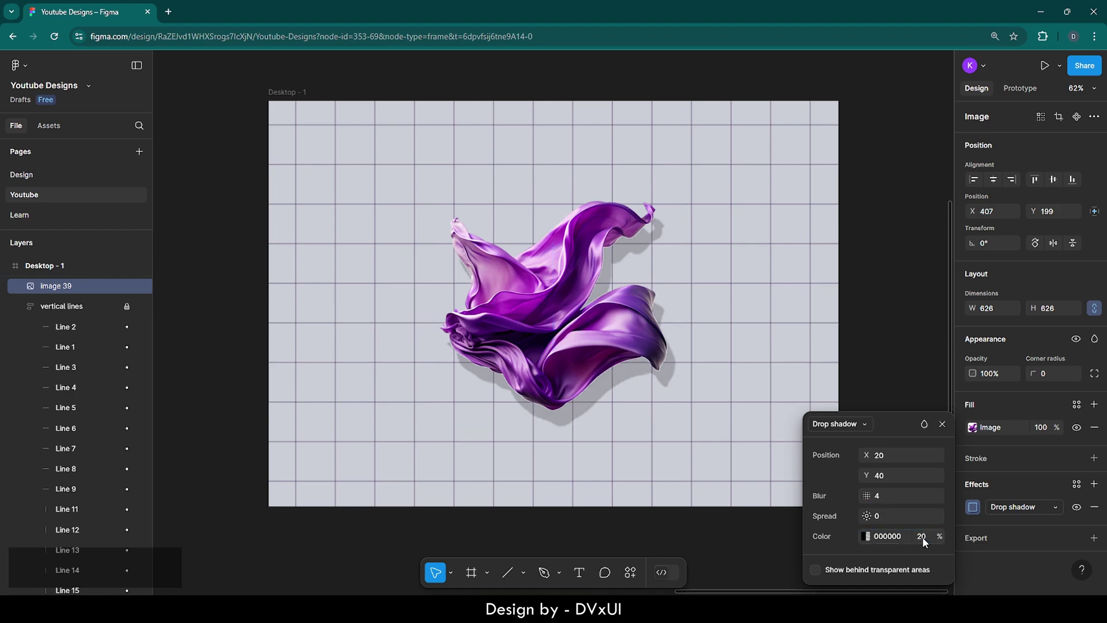
pyautogui.click(892, 318)
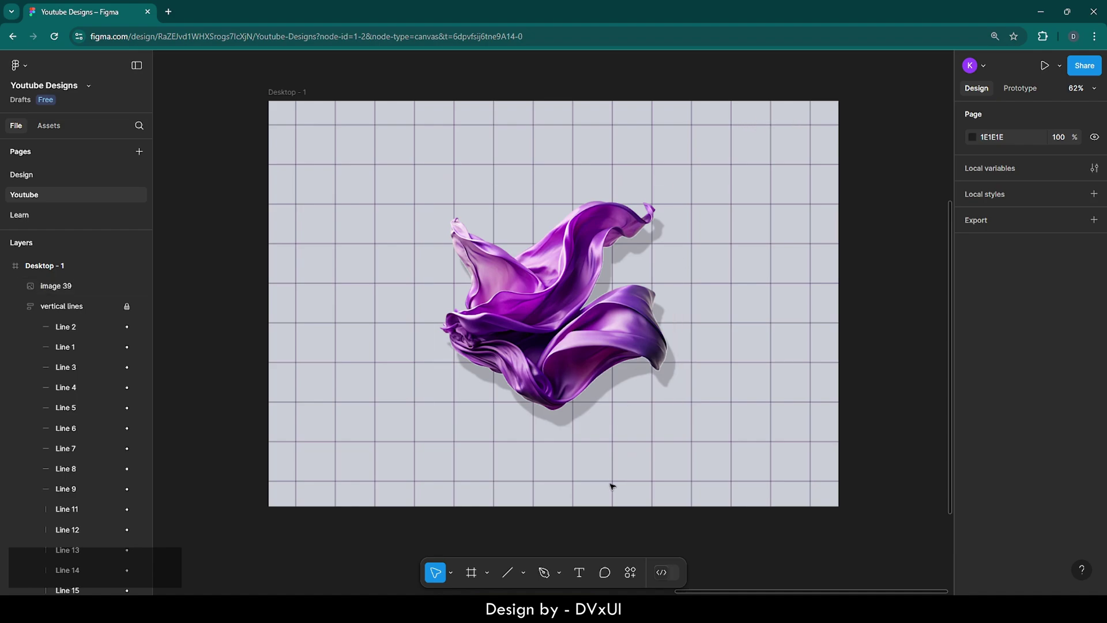
# - Add the text "Get Started" near the upper-right corner of the Desktop - 1 frame
pyautogui.click(580, 572)
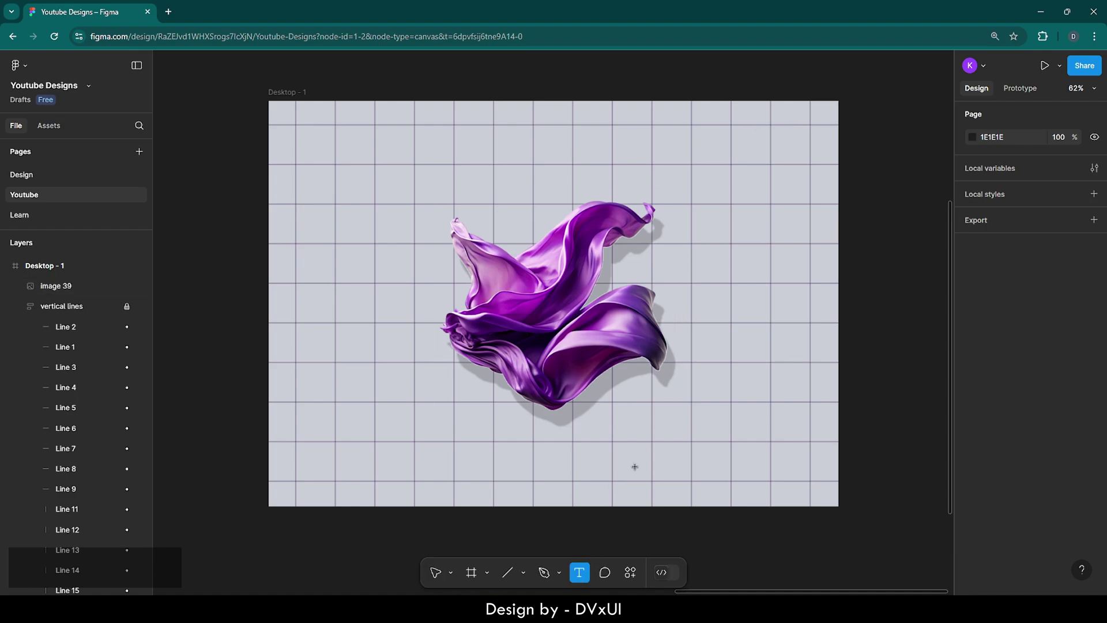
pyautogui.click(712, 141)
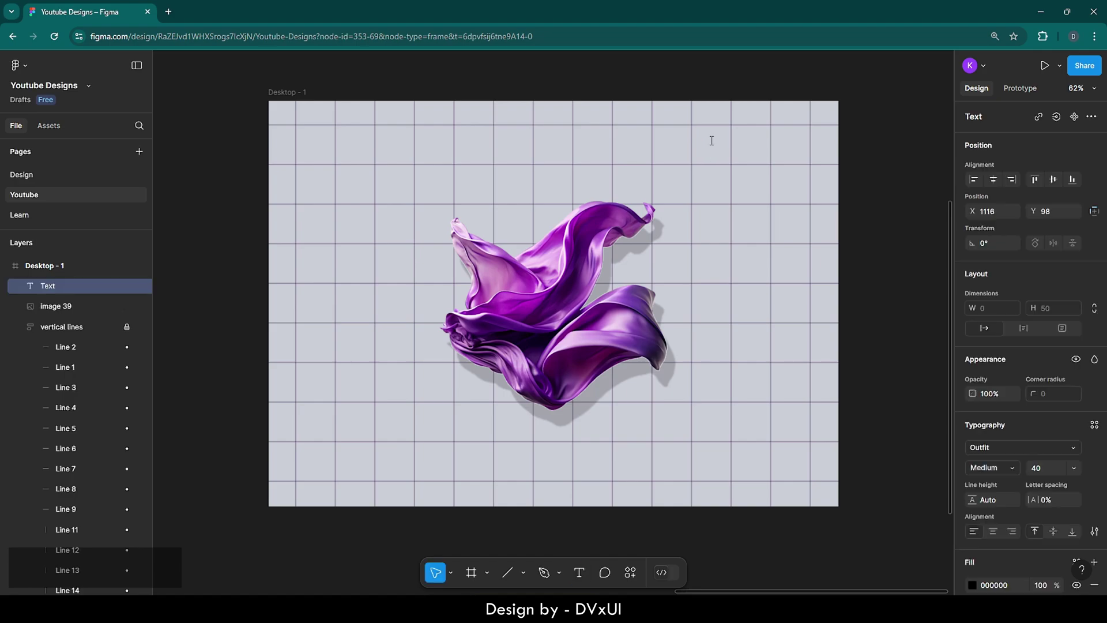
pyautogui.write('G')
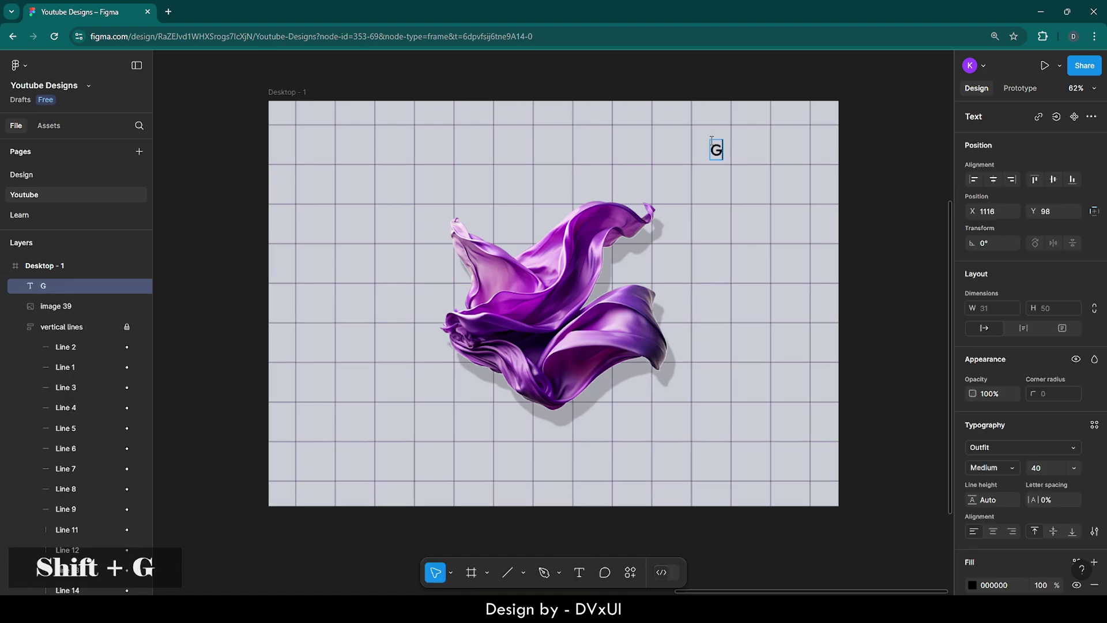
pyautogui.write('et Started')
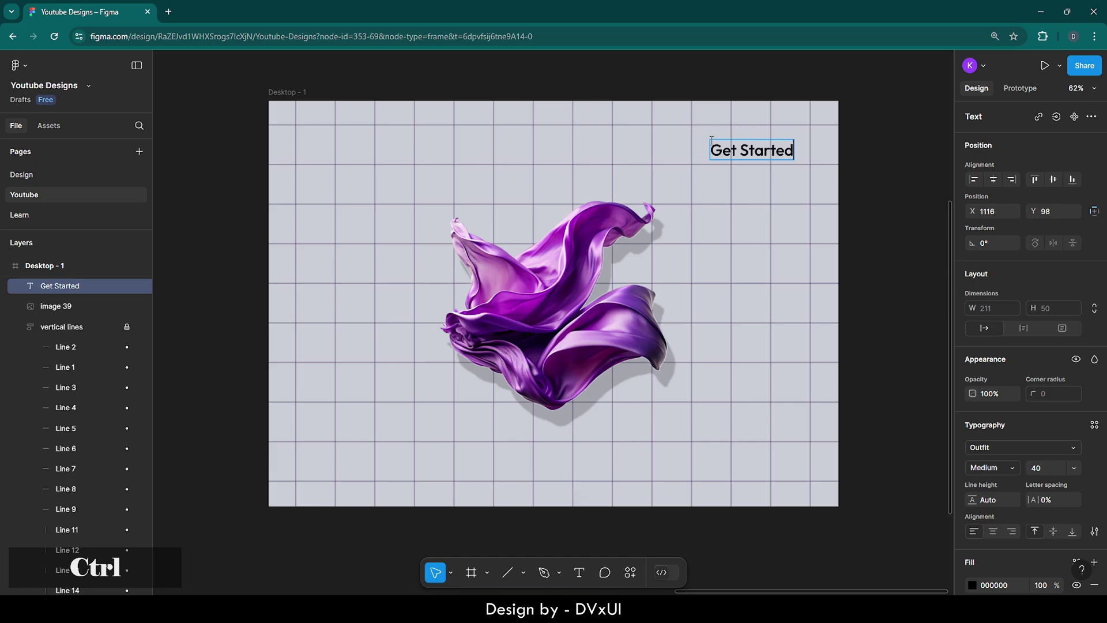
# - Format the "Get Started" text in KoHo Bold Italic at font size 20
pyautogui.hotkey('ctrl', 'a')
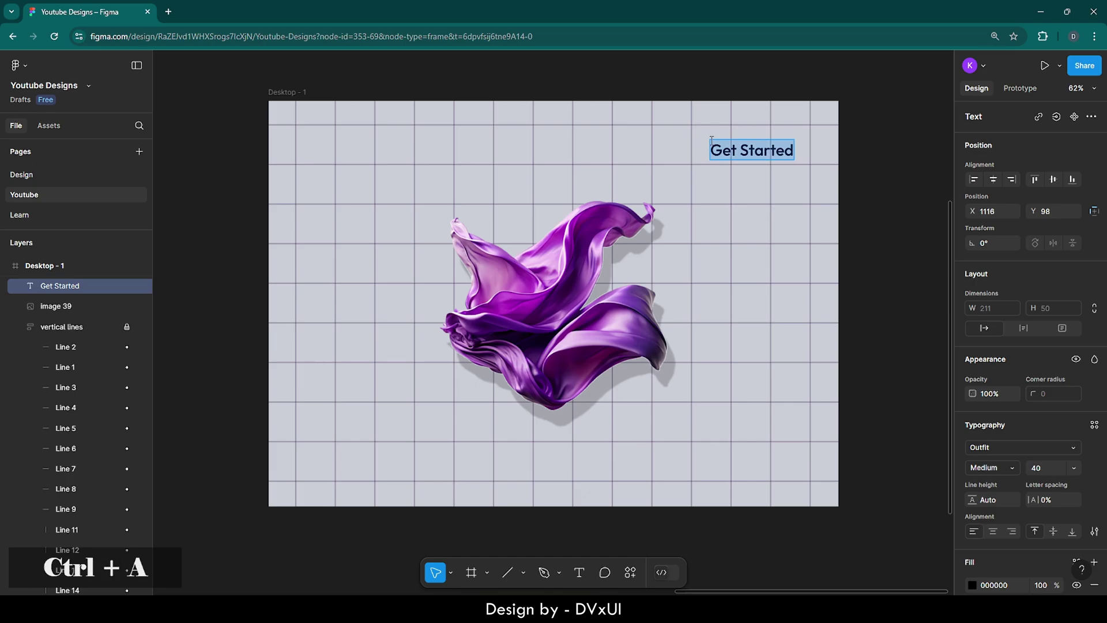
pyautogui.click(990, 451)
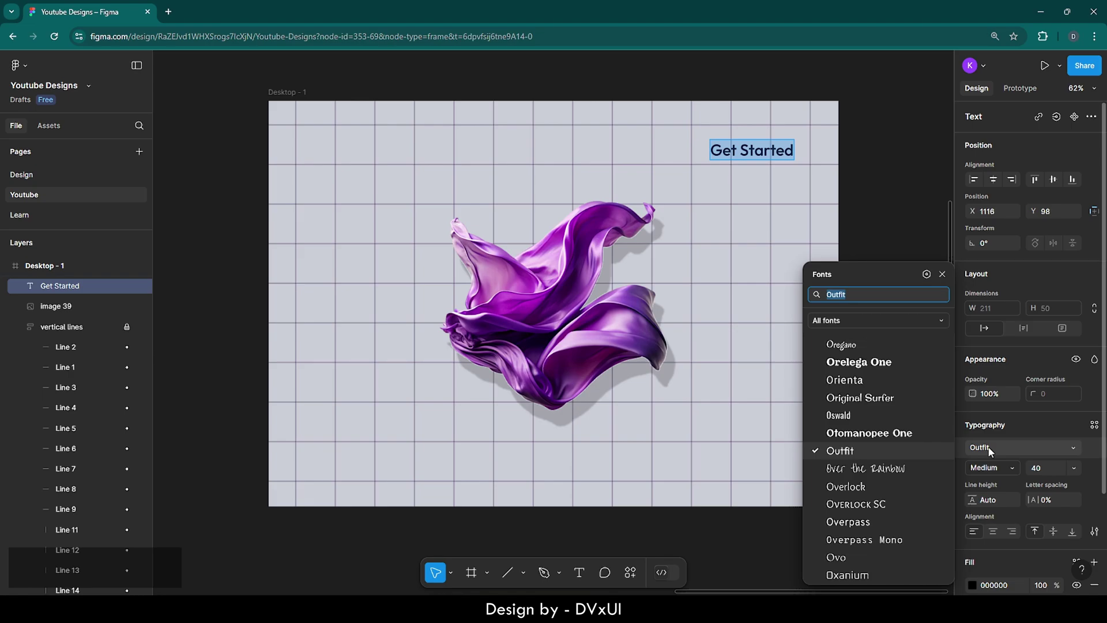
pyautogui.write('koho')
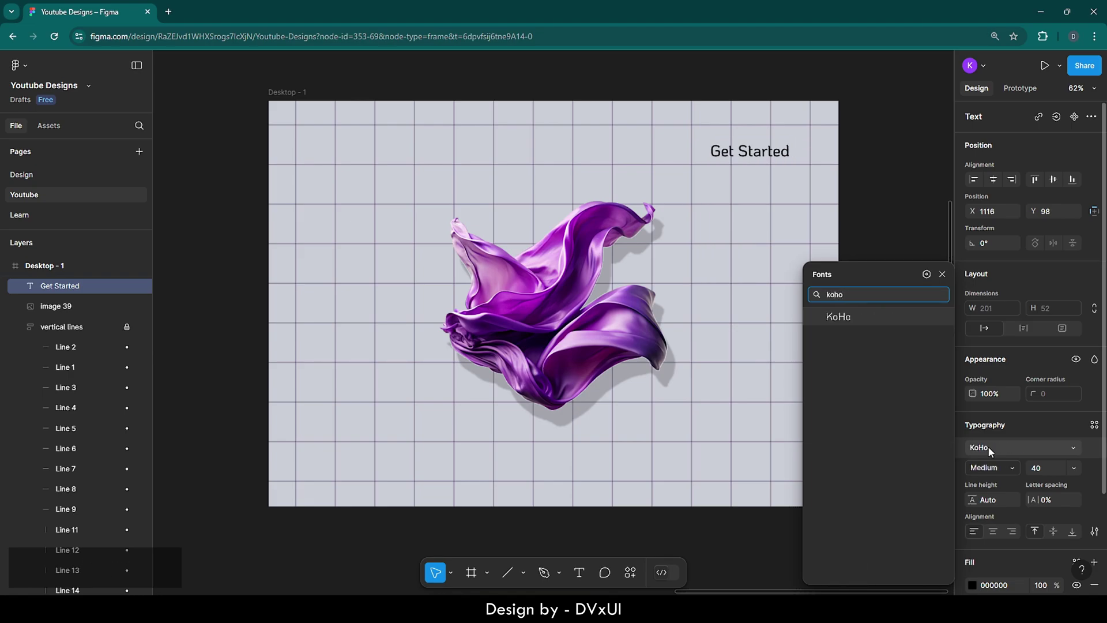
pyautogui.press('Return')
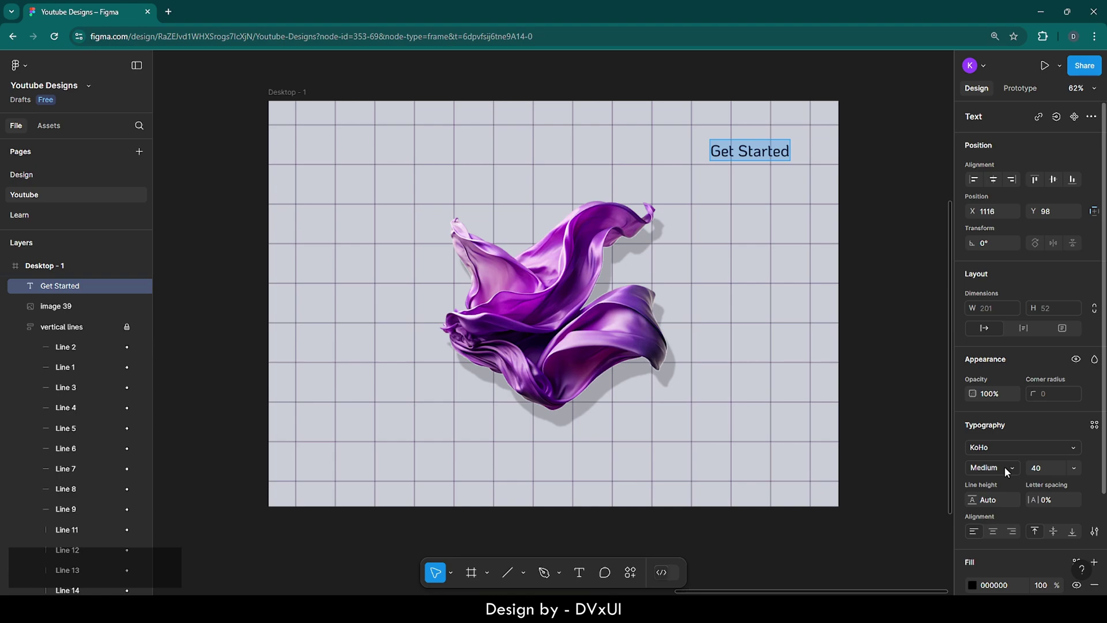
pyautogui.click(1005, 466)
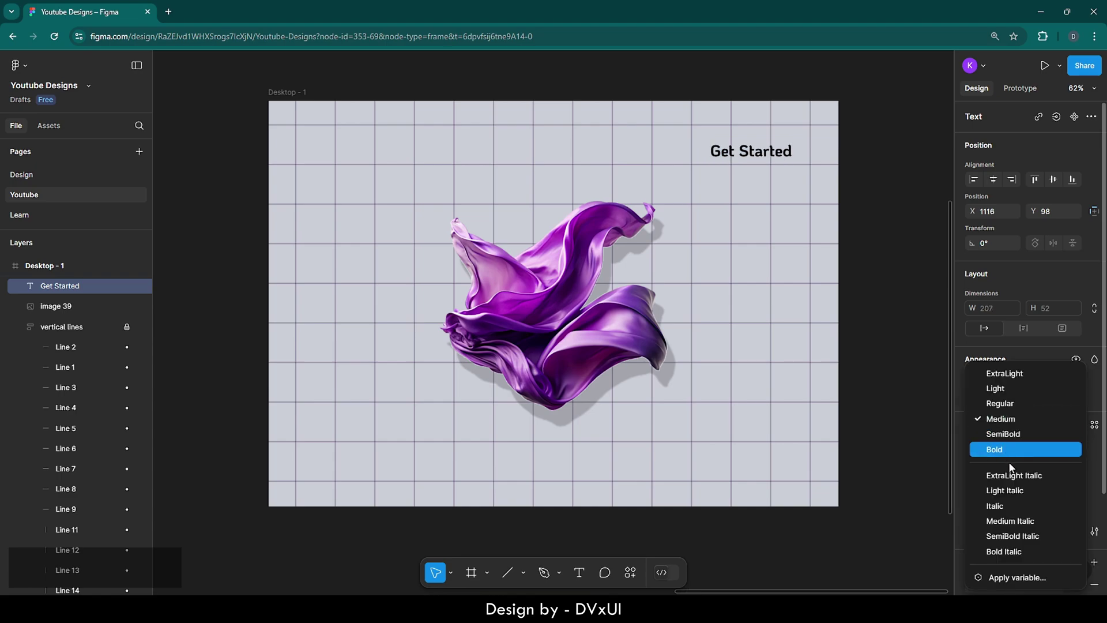
pyautogui.click(1014, 551)
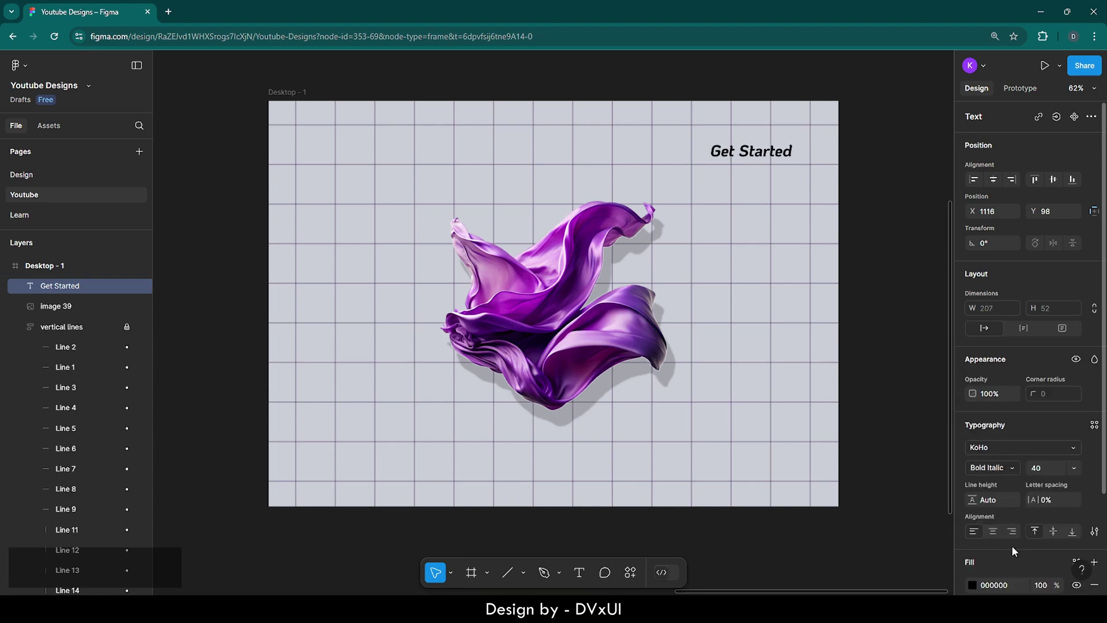
pyautogui.click(1045, 466)
pyautogui.press('BackSpace')
pyautogui.write('20')
pyautogui.press('Return')
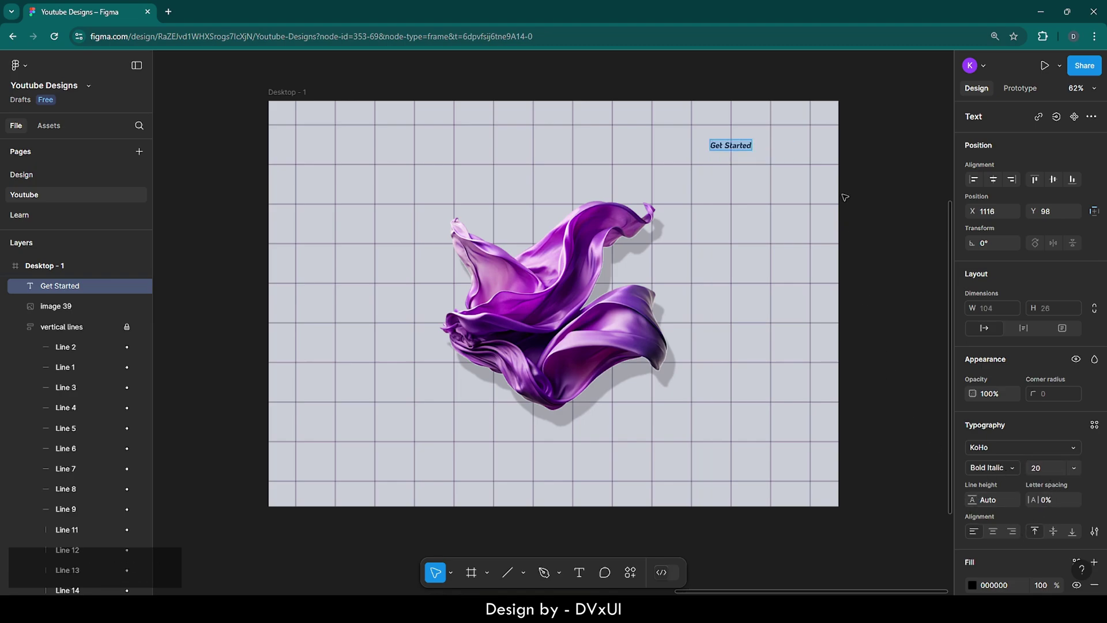
# - Wrap the "Get Started" text in an auto layout frame and fill it with the page's dark purple 331947
pyautogui.click(727, 141)
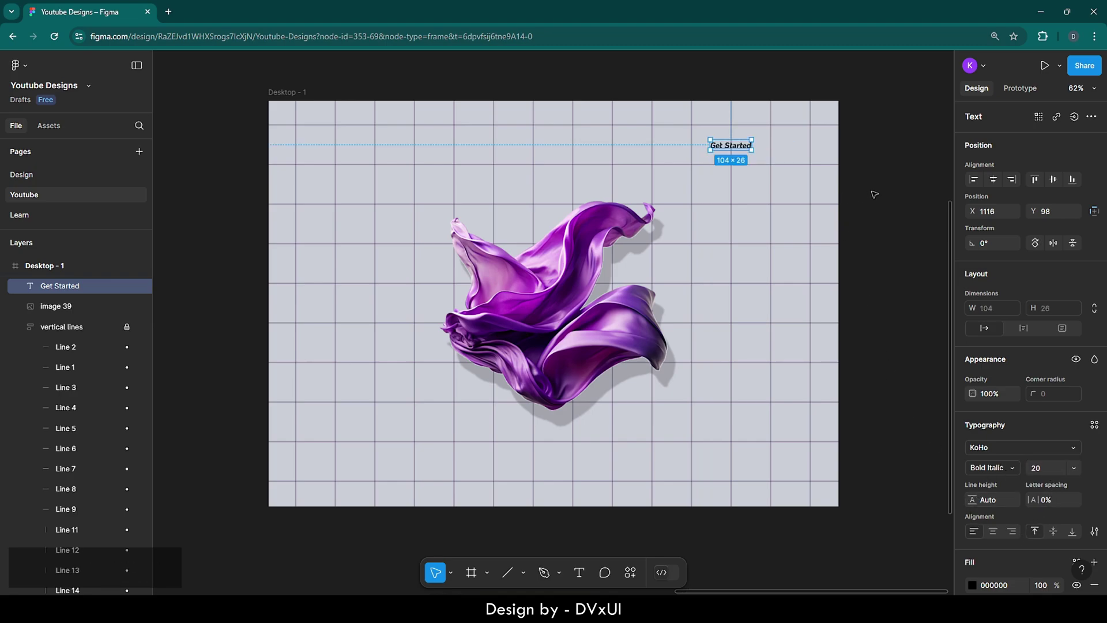
pyautogui.rightClick(731, 145)
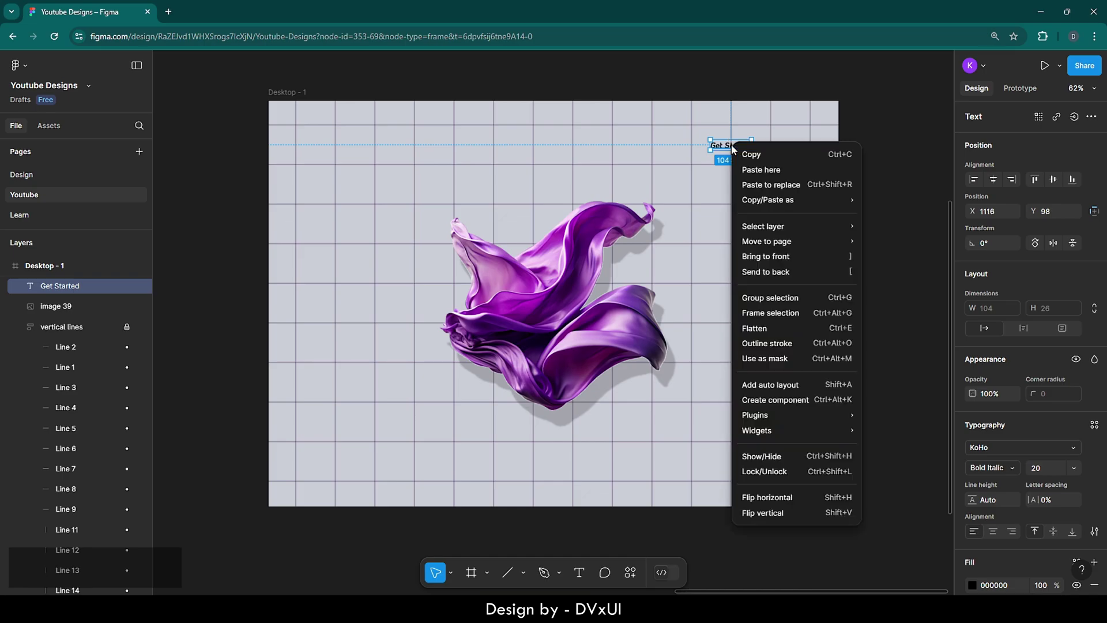
pyautogui.click(748, 385)
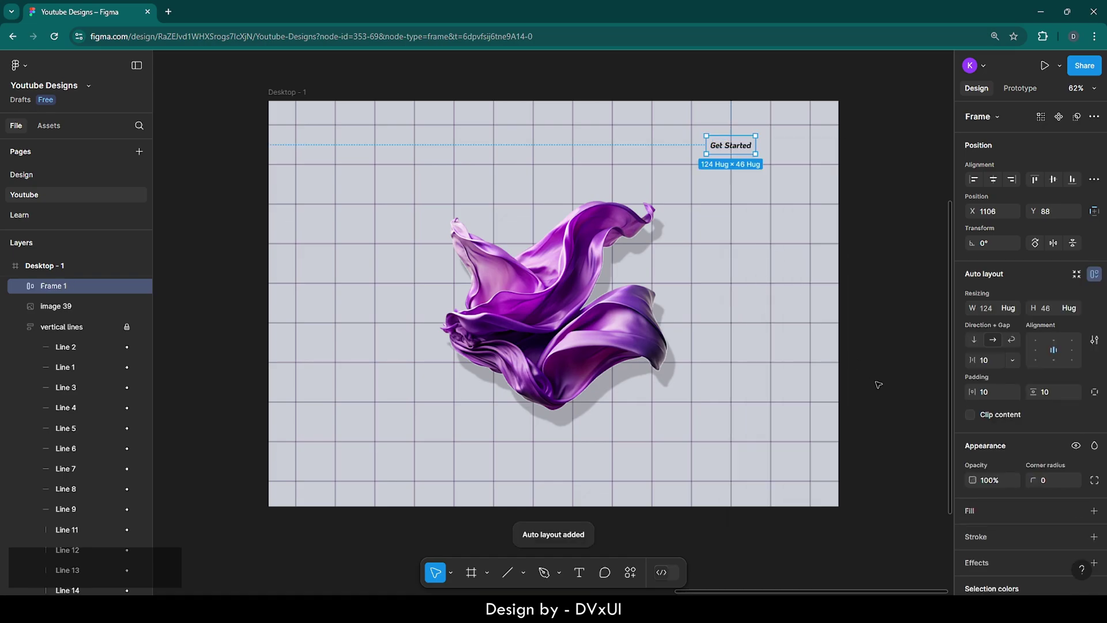
pyautogui.click(973, 509)
pyautogui.click(973, 534)
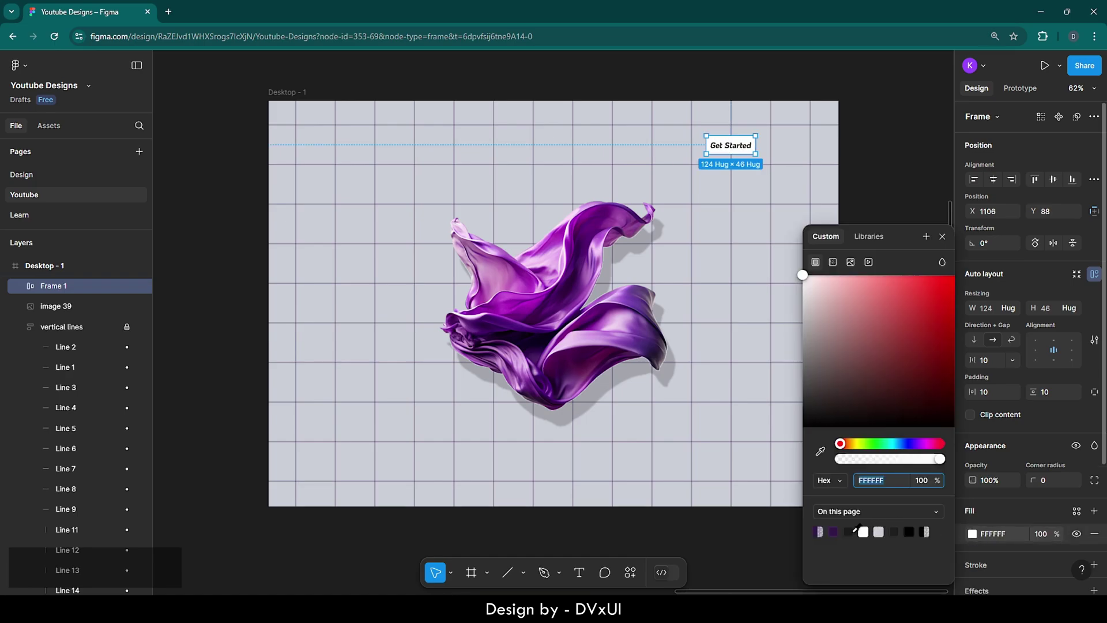
pyautogui.click(835, 531)
pyautogui.click(737, 248)
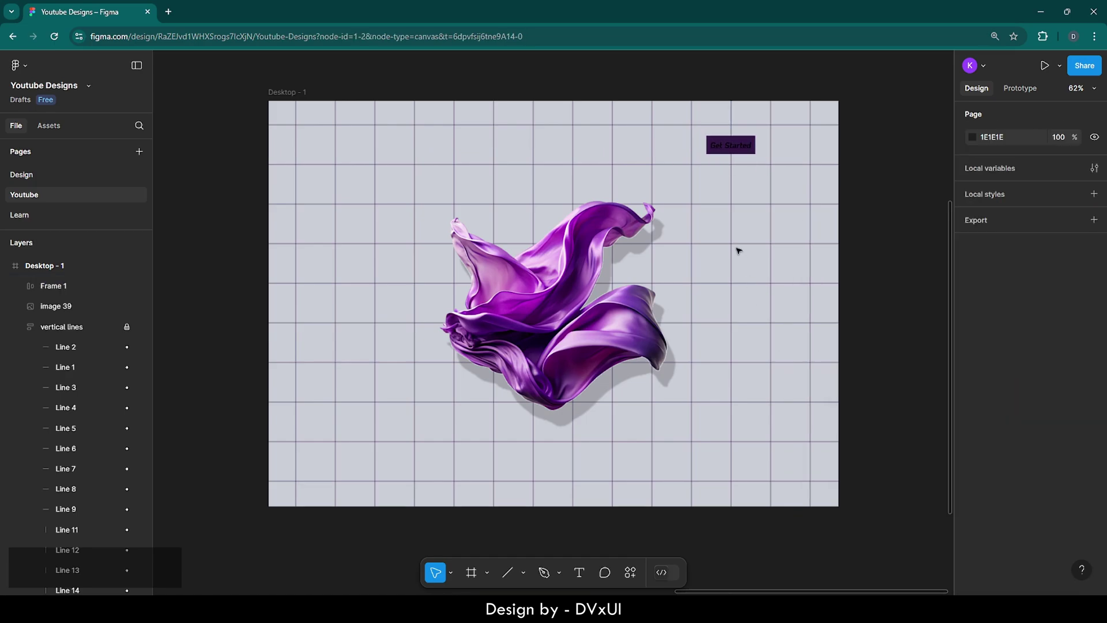
# - Set the "Get Started" button's auto layout padding to 22 horizontal and 16 vertical
pyautogui.click(739, 151)
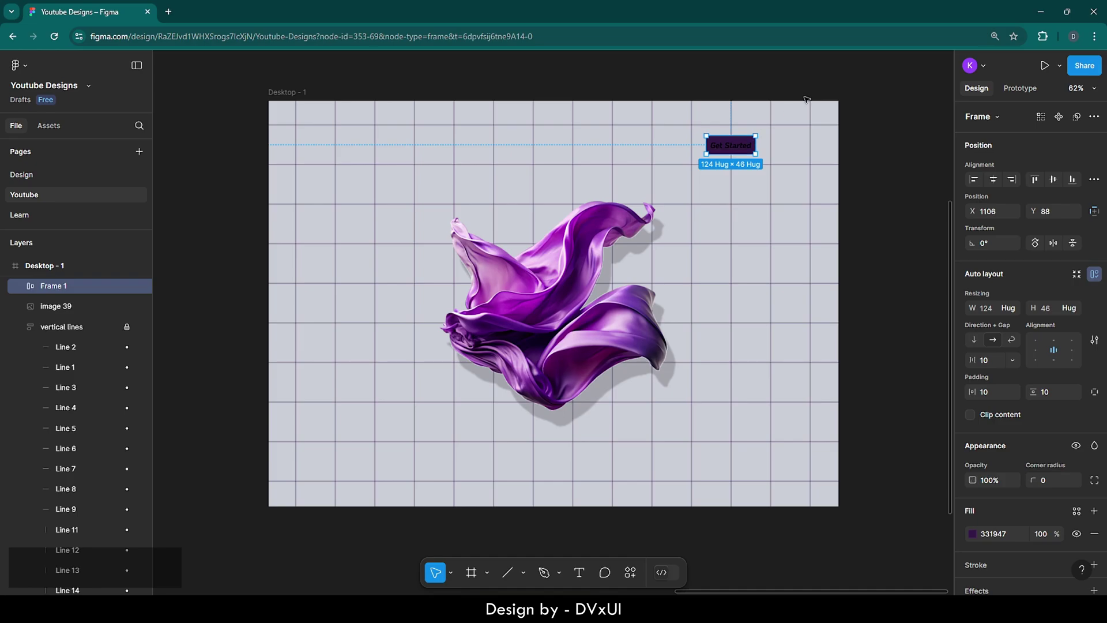
pyautogui.scroll(5, 795, 90)
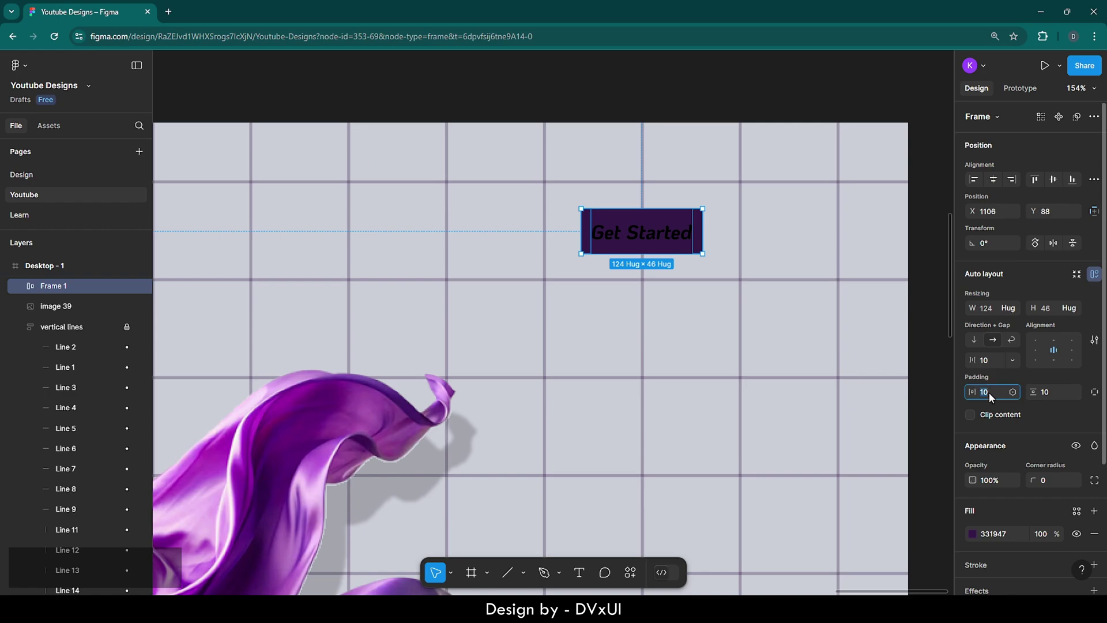
pyautogui.write('22')
pyautogui.press('Return')
pyautogui.click(1053, 396)
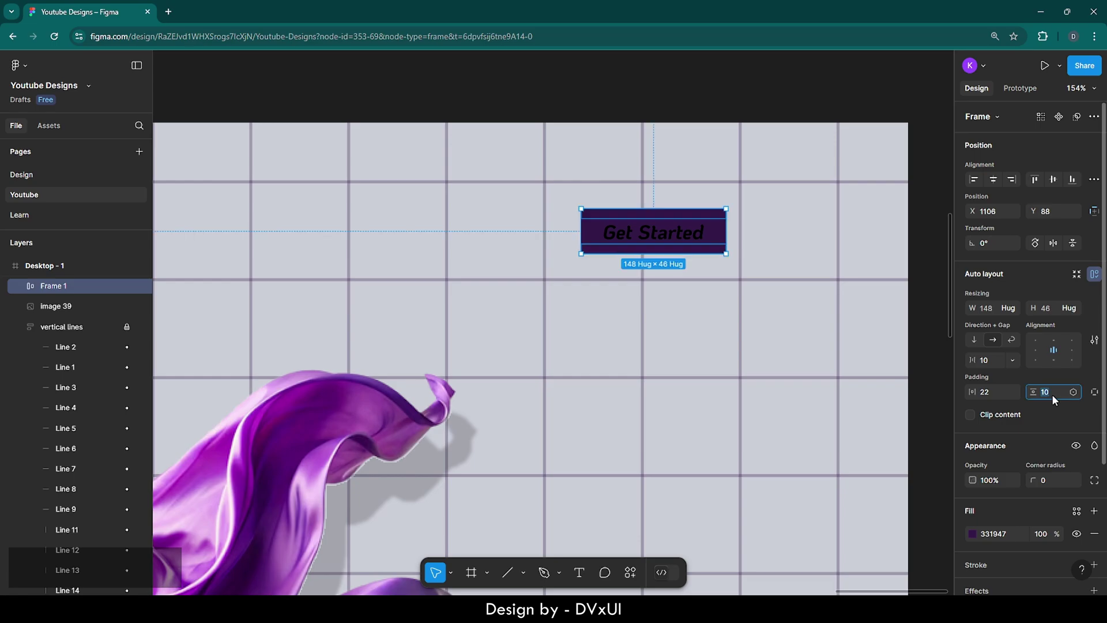
pyautogui.write('16')
pyautogui.press('Return')
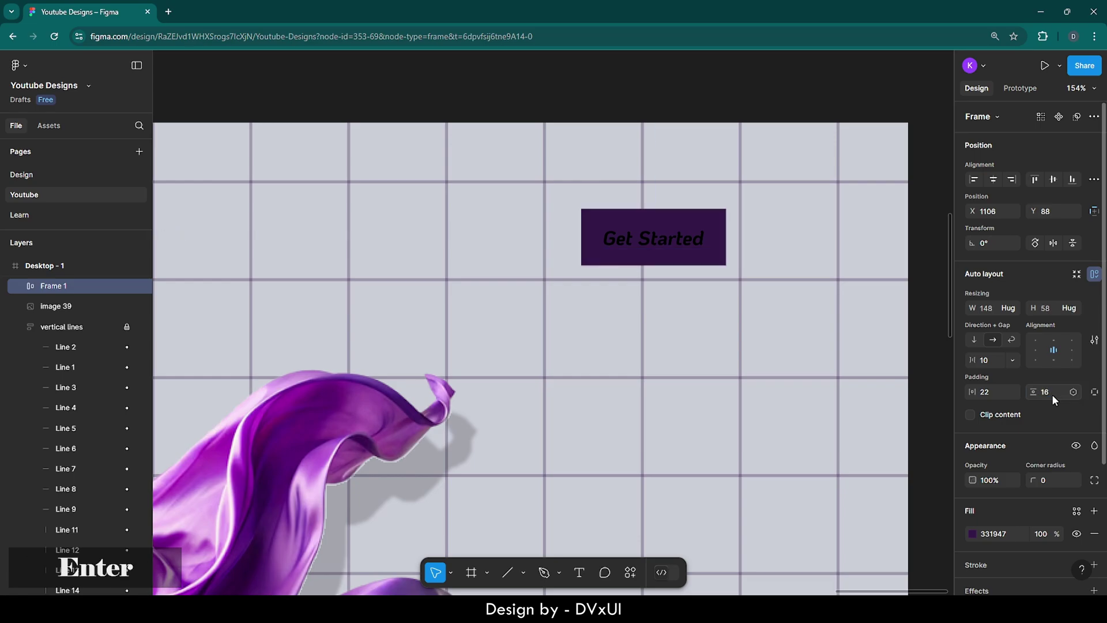
# - Recolor the "Get Started" text to CBCED7 by sampling the light grey background of Desktop - 1
pyautogui.click(664, 240)
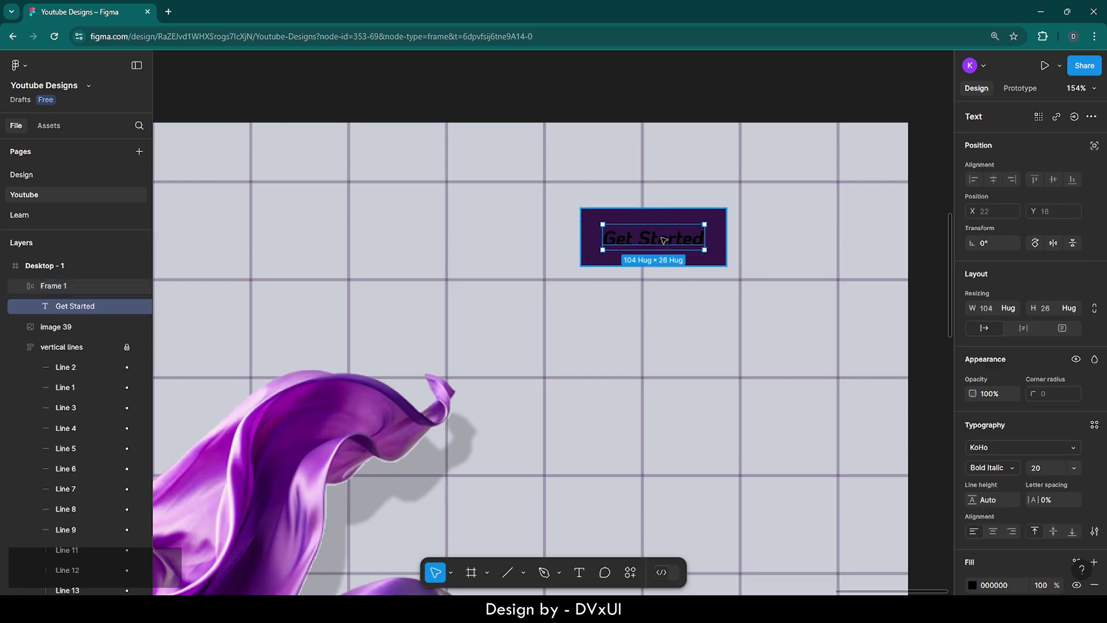
pyautogui.click(973, 585)
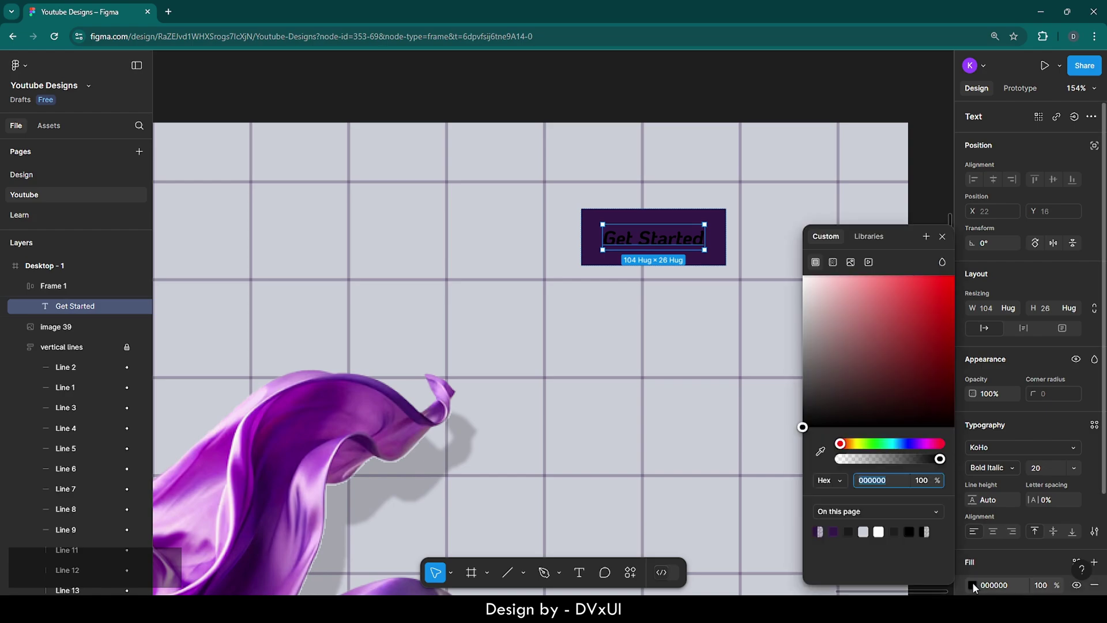
pyautogui.click(821, 452)
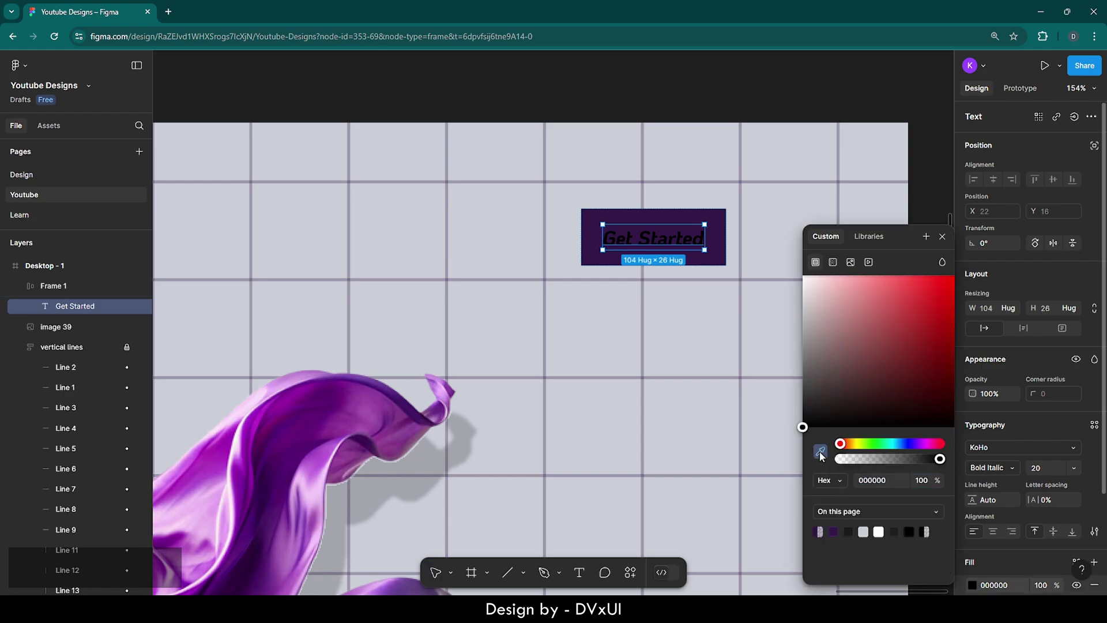
pyautogui.click(682, 414)
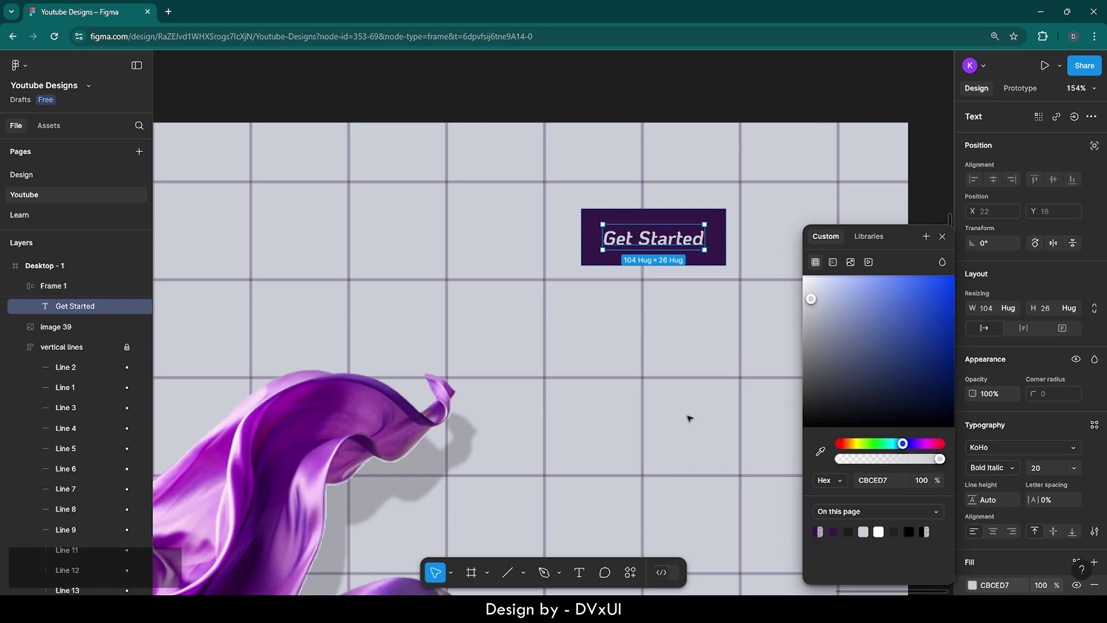
pyautogui.click(685, 317)
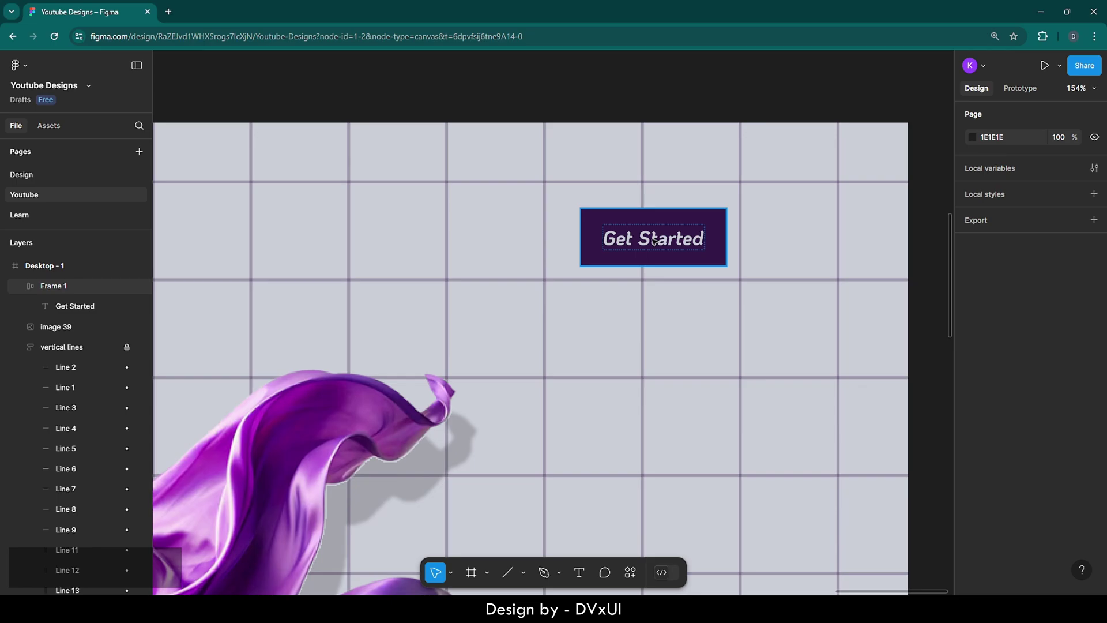
# - Move the "Get Started" button into the upper-right corner of Desktop - 1, at X 1239 and Y 32
pyautogui.moveTo(654, 241); pyautogui.dragTo(772, 188)
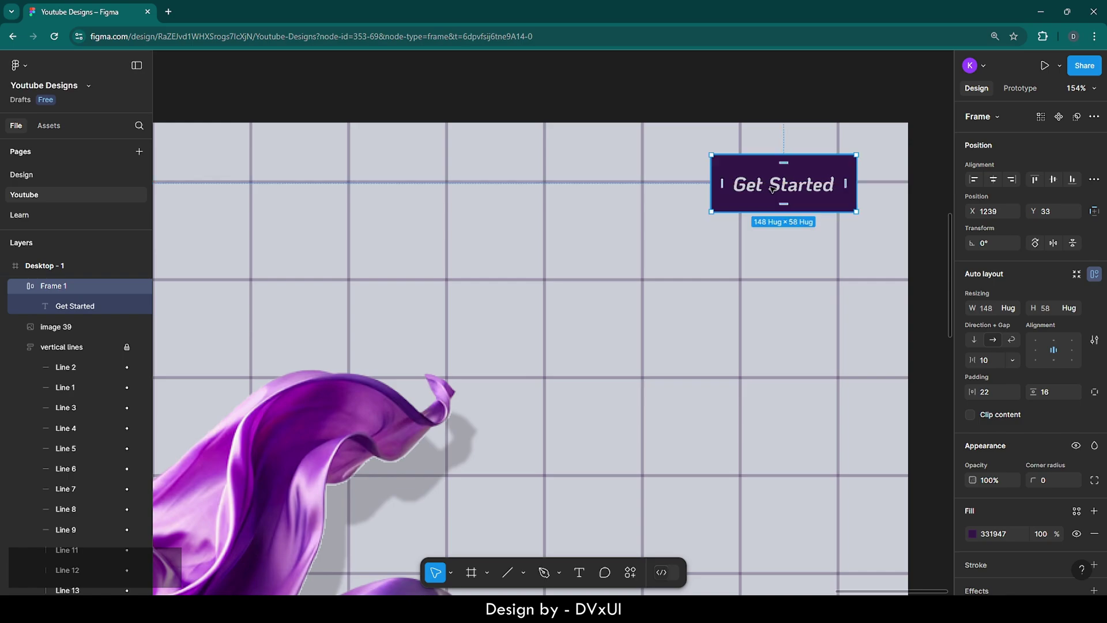
pyautogui.press('Up')
pyautogui.press('Up')
pyautogui.press('Down')
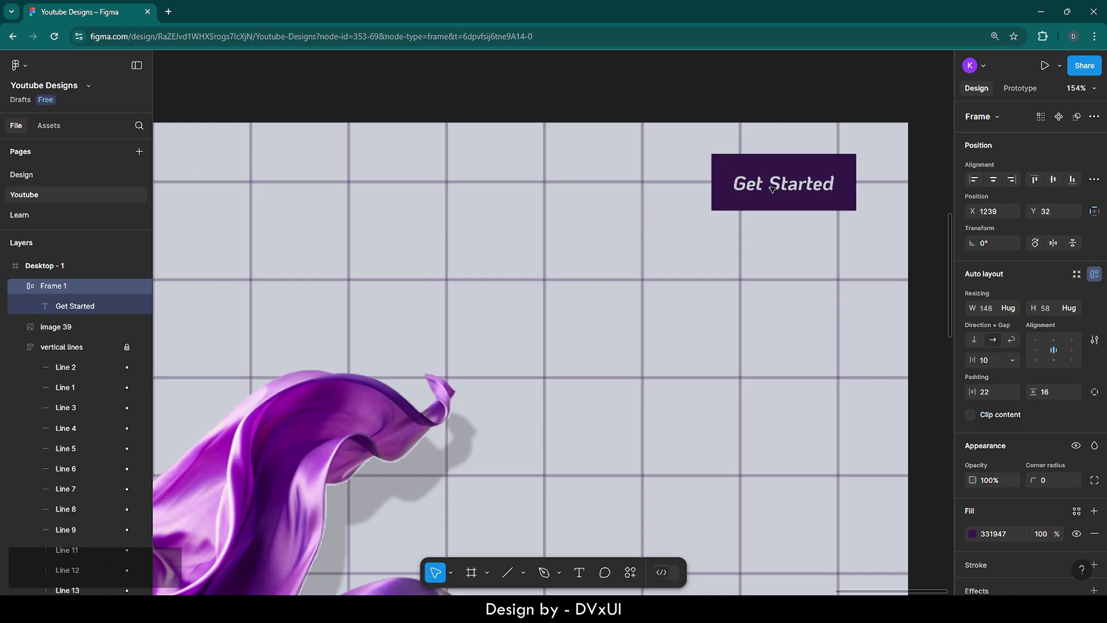
pyautogui.click(781, 242)
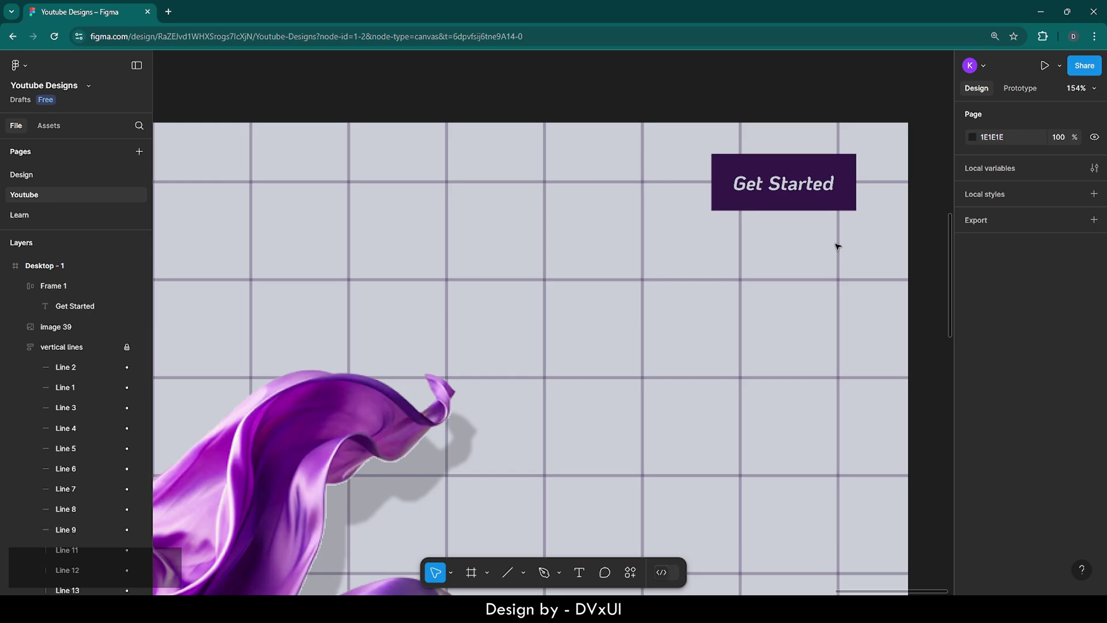
# - Add the text "Home" above the fabric image near the upper edge of Desktop - 1, at about X 509, Y 69
pyautogui.hotkey('shift', '1')
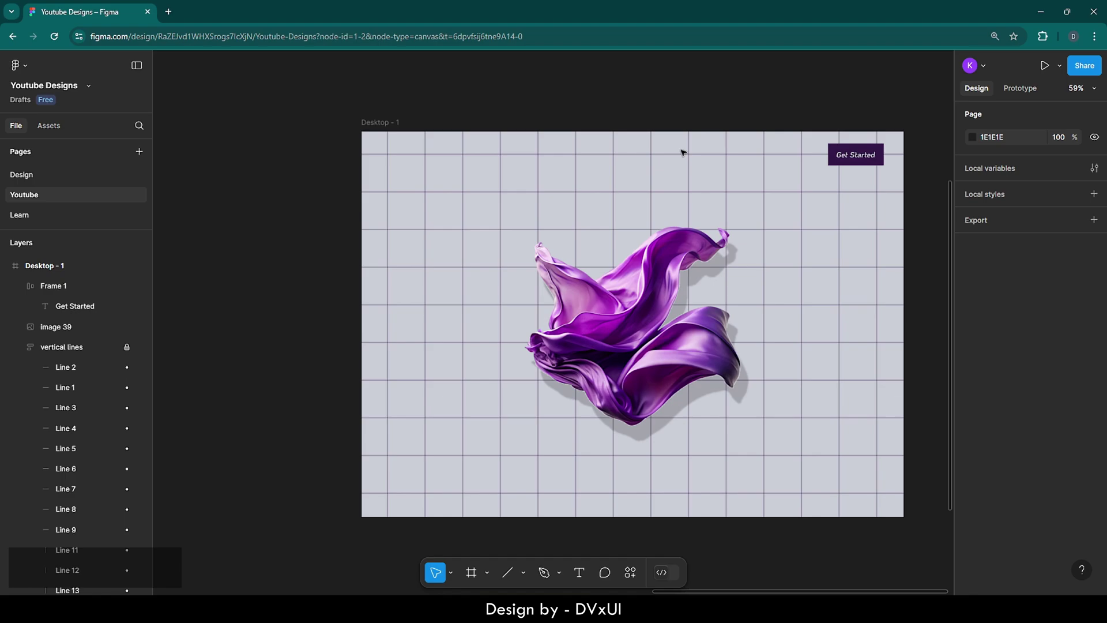
pyautogui.click(581, 573)
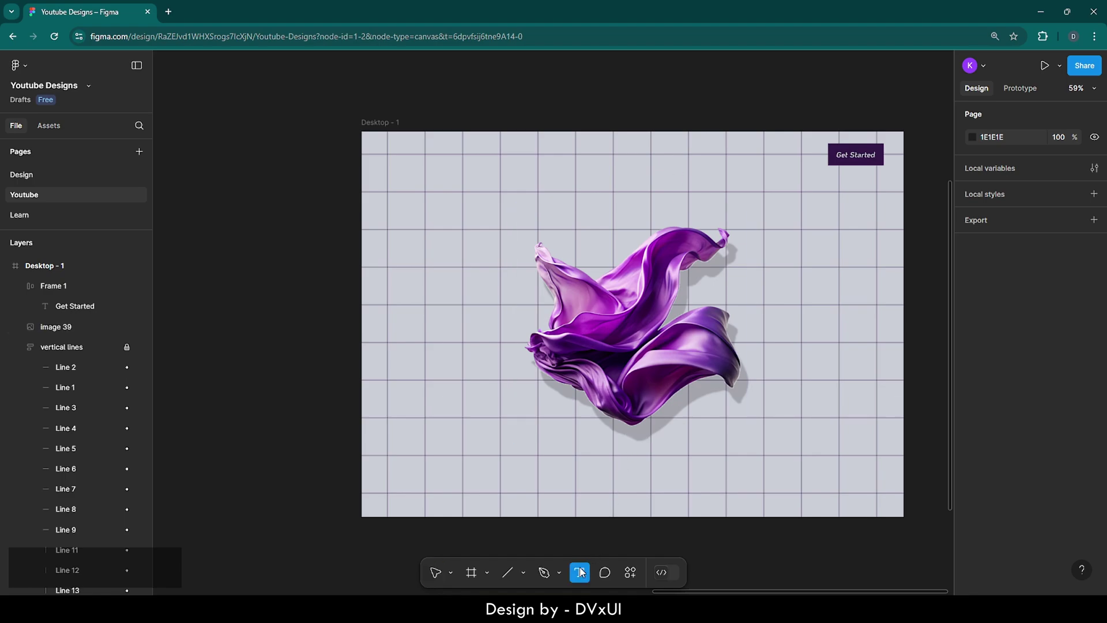
pyautogui.click(553, 160)
pyautogui.write('Home')
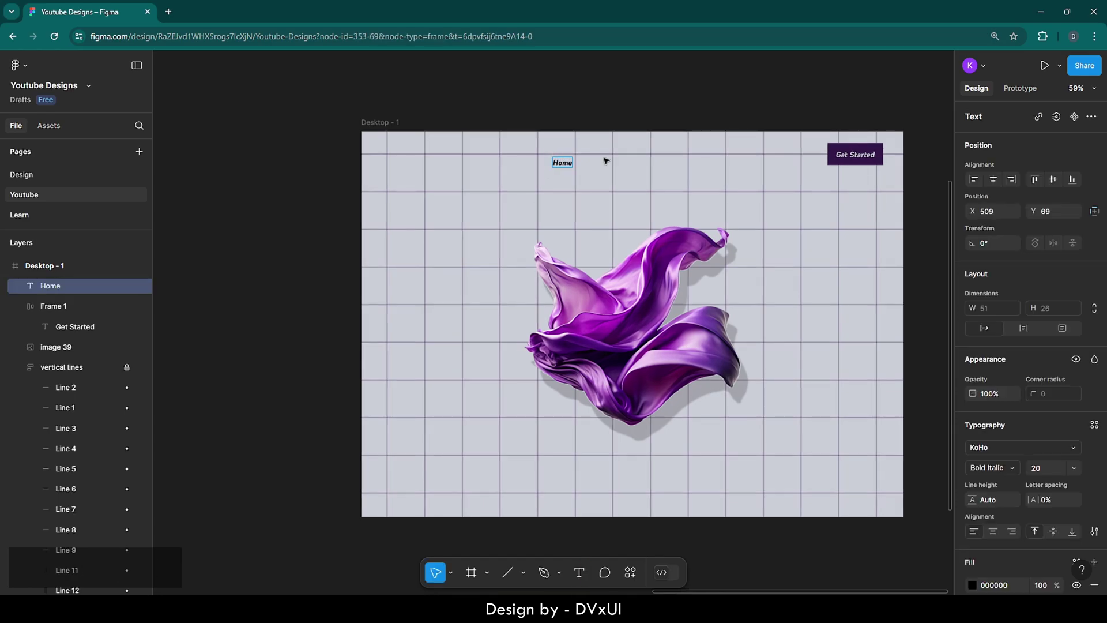
pyautogui.press('Escape')
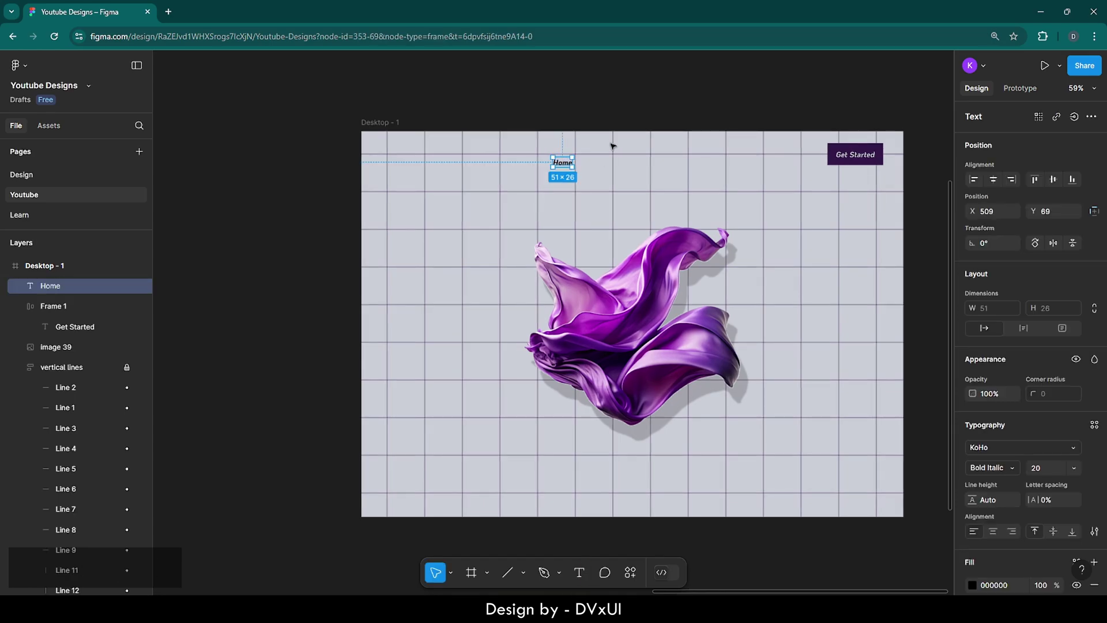
pyautogui.scroll(5, 613, 145)
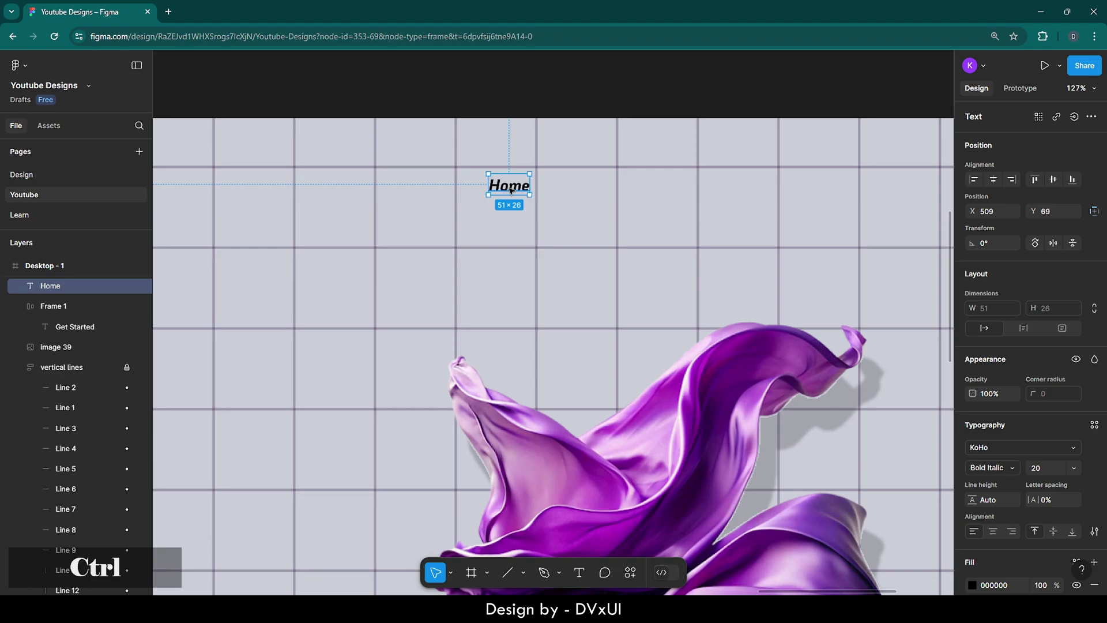
# - Duplicate the "Home" text beside it at X 606, Y 69 and change the copy's wording to "Research"
pyautogui.hotkey('ctrl', 'v')
pyautogui.moveTo(517, 187); pyautogui.dragTo(588, 188)
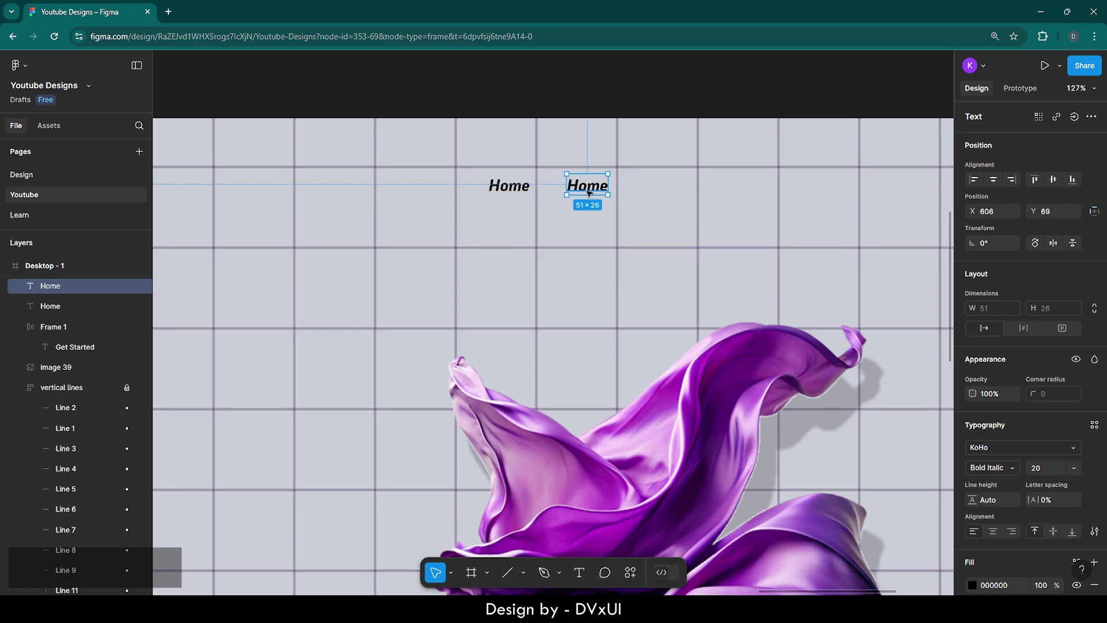
pyautogui.doubleClick(588, 187)
pyautogui.press('BackSpace')
pyautogui.write('Rea')
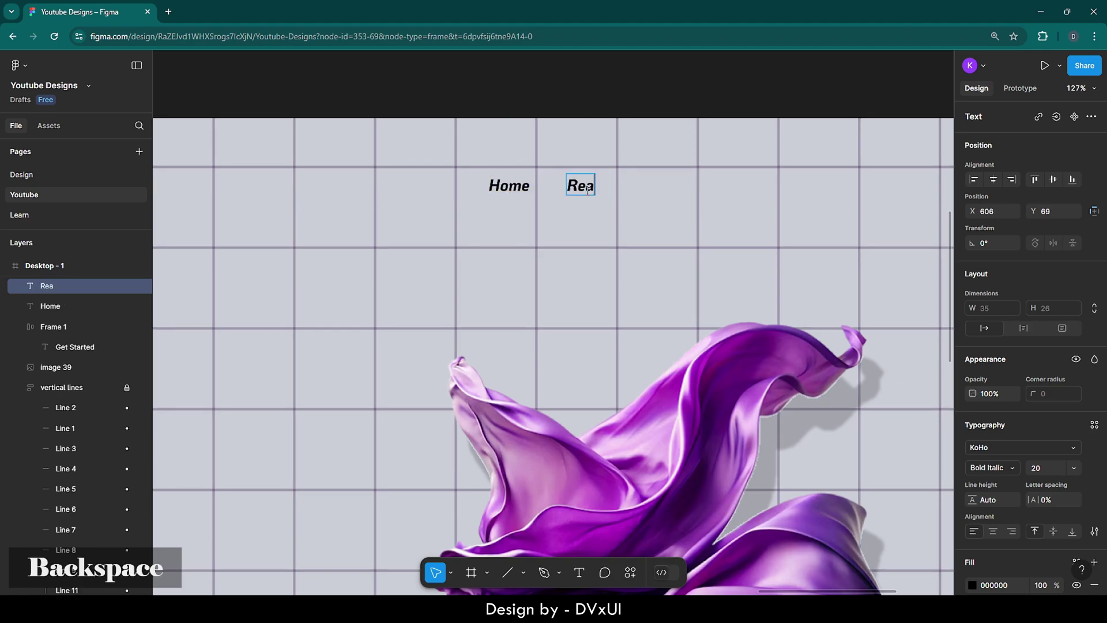
pyautogui.press('BackSpace')
pyautogui.write('search')
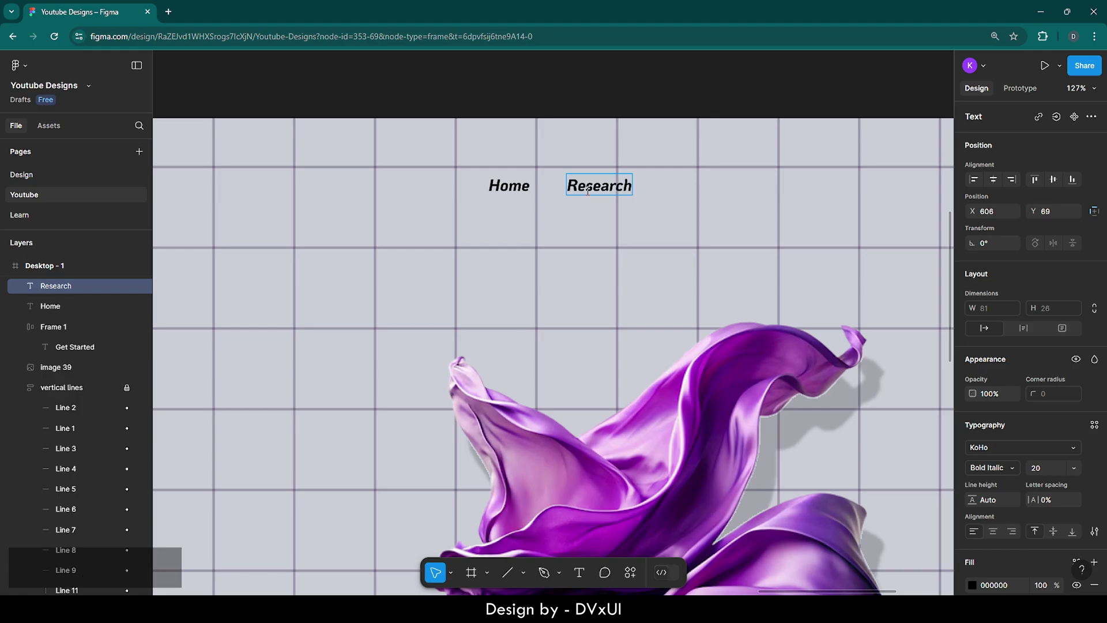
pyautogui.press('Escape')
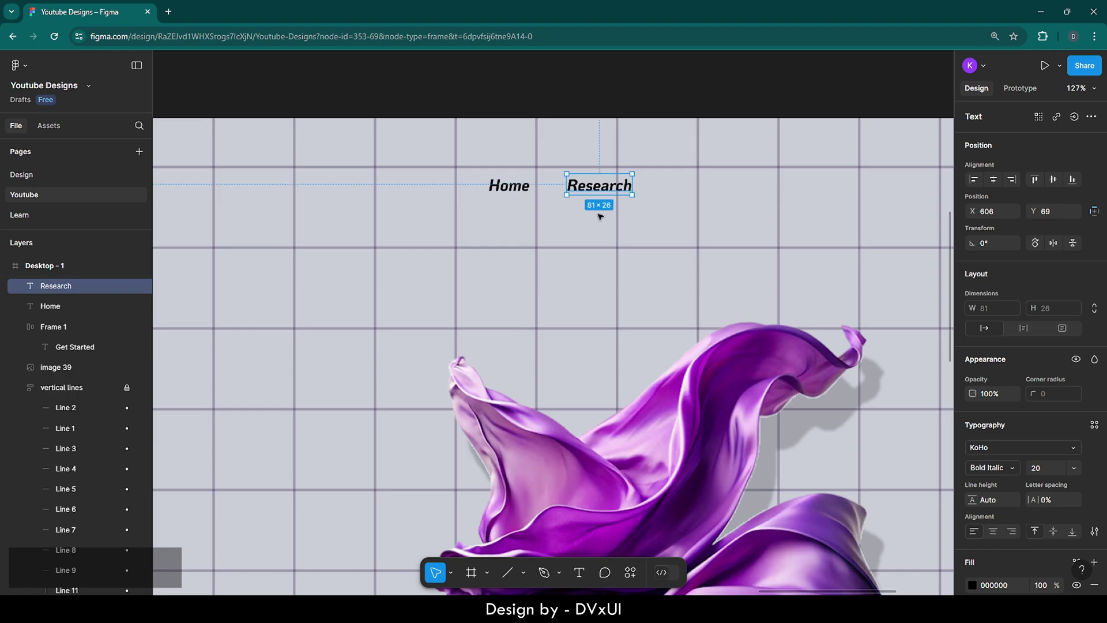
# - Duplicate the "Research" text beside it at X 720, Y 69 and change the copy's wording to "About"
pyautogui.click(598, 215)
pyautogui.click(598, 196)
pyautogui.hotkey('ctrl', 'v')
pyautogui.moveTo(600, 190); pyautogui.dragTo(696, 188)
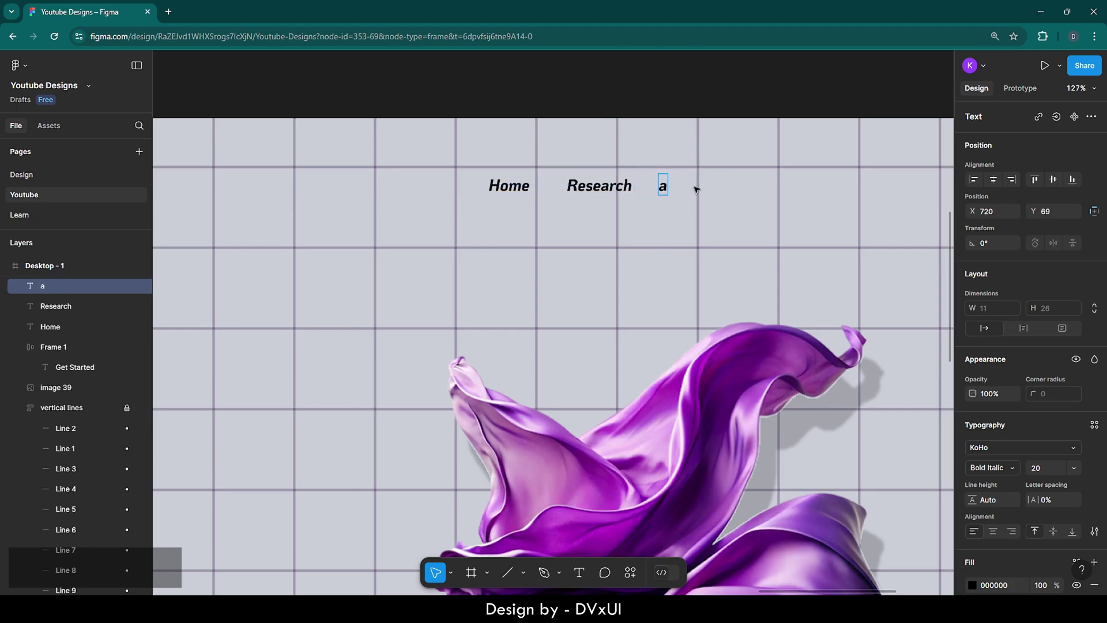
pyautogui.press('BackSpace')
pyautogui.write('About')
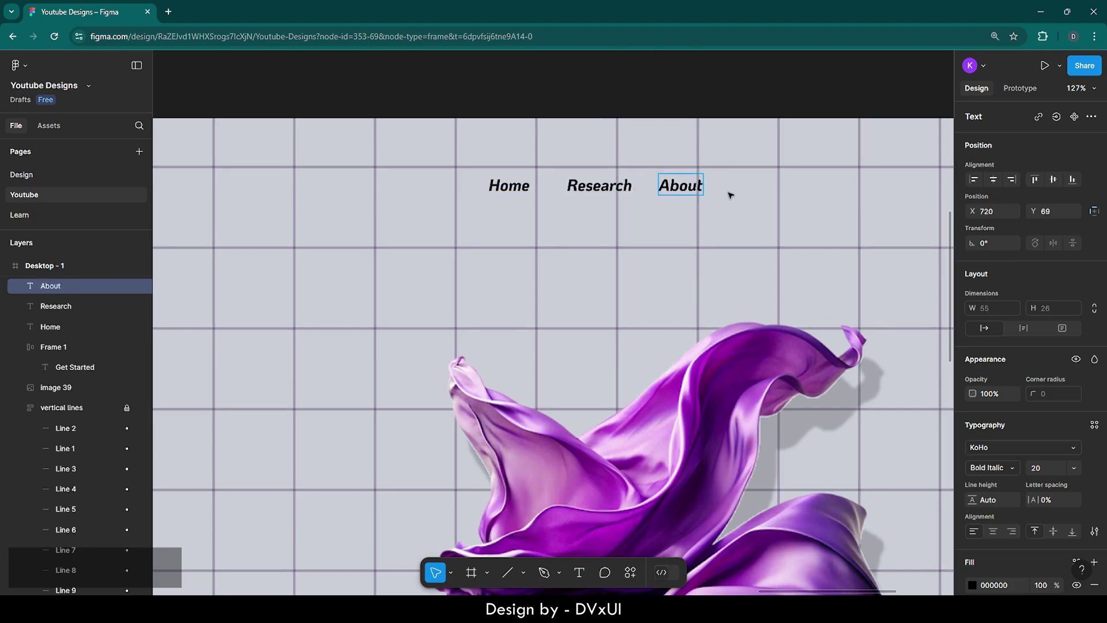
pyautogui.press('Escape')
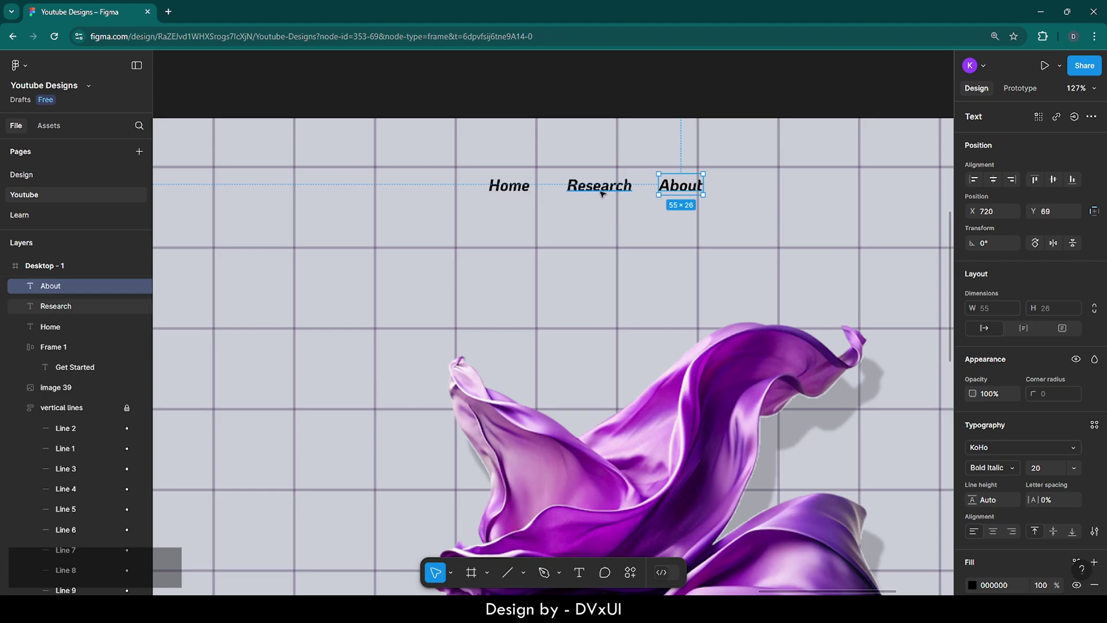
# - Set the font size of the "Home", "Research" and "About" texts to 32
pyautogui.keyDown('shift'); pyautogui.click(600, 190); pyautogui.keyUp('shift')
pyautogui.keyDown('shift'); pyautogui.click(522, 190); pyautogui.keyUp('shift')
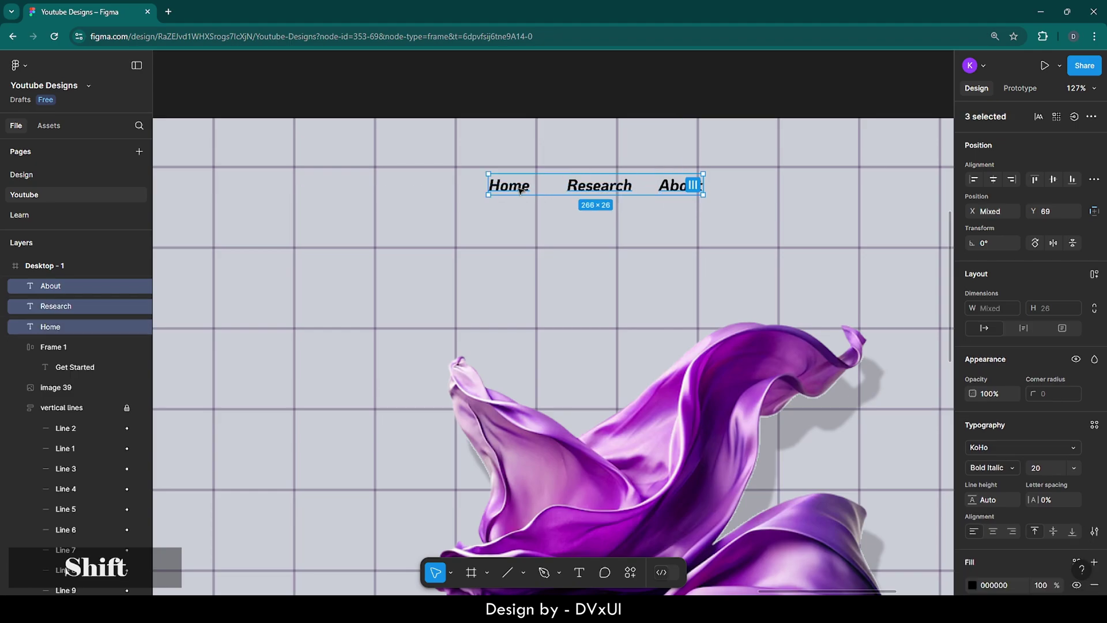
pyautogui.click(1043, 469)
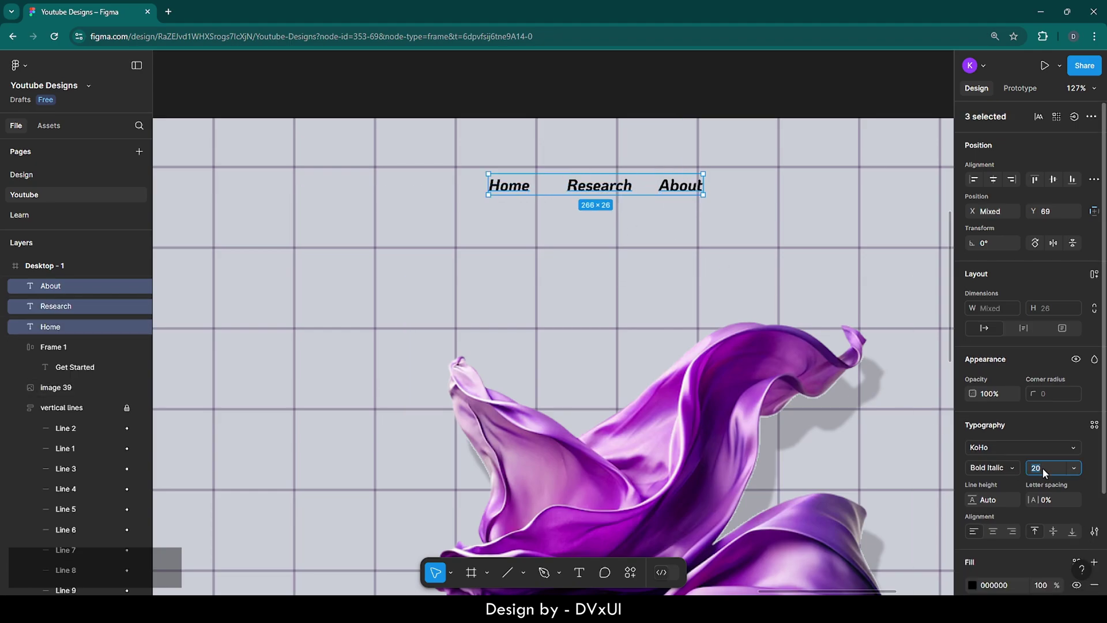
pyautogui.press('BackSpace')
pyautogui.write('32')
pyautogui.press('Return')
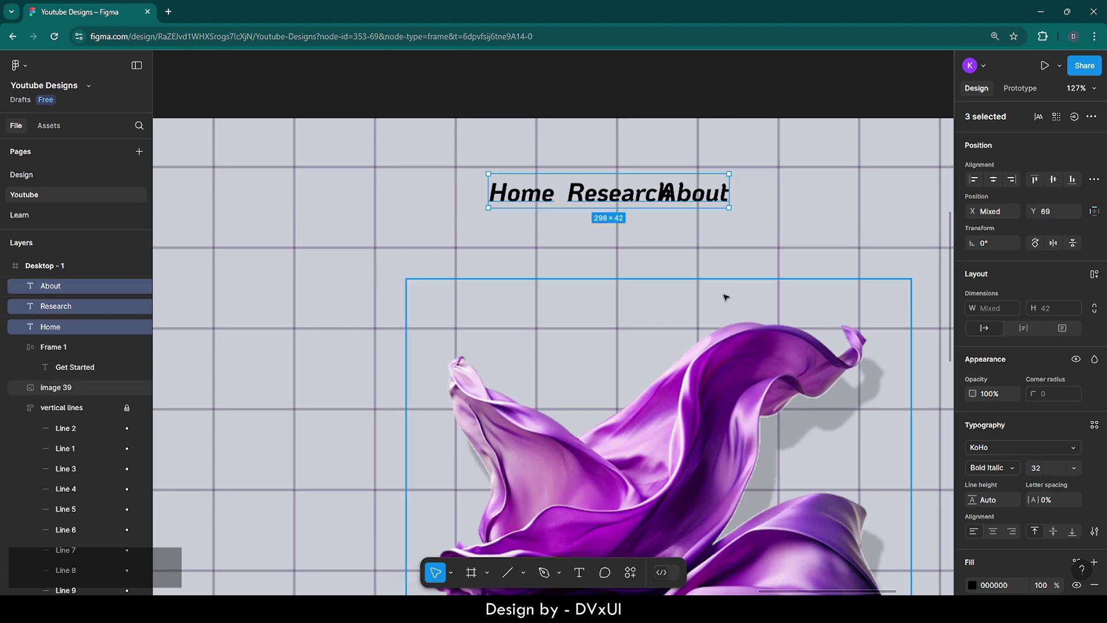
pyautogui.click(528, 196)
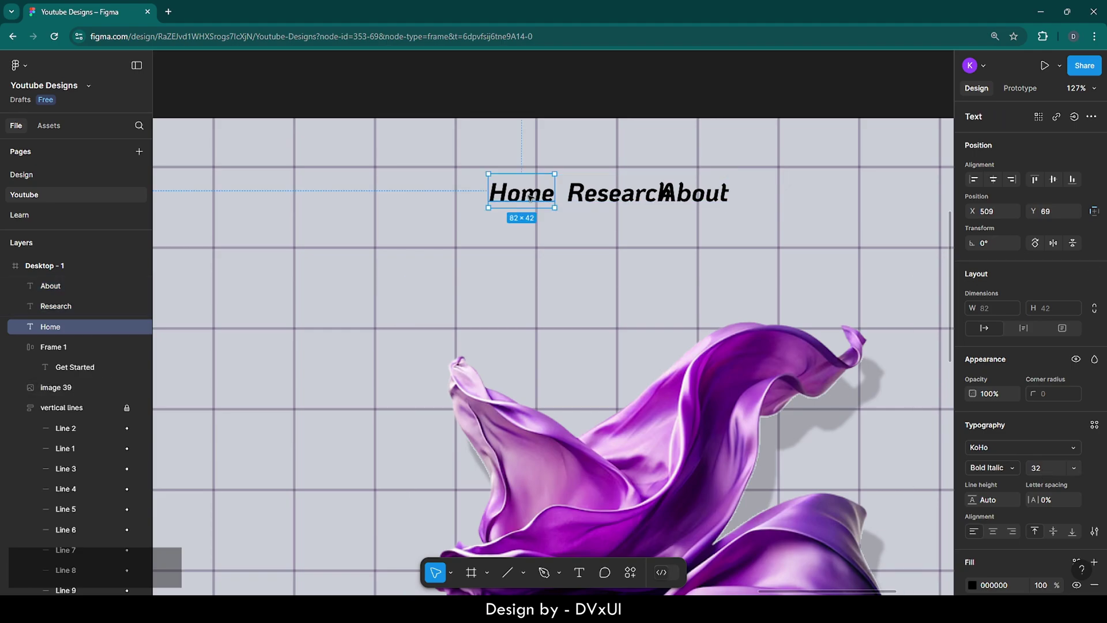
pyautogui.click(994, 469)
pyautogui.click(992, 455)
# - Set the font style of the "Research" and "About" texts to Italic
pyautogui.click(634, 199)
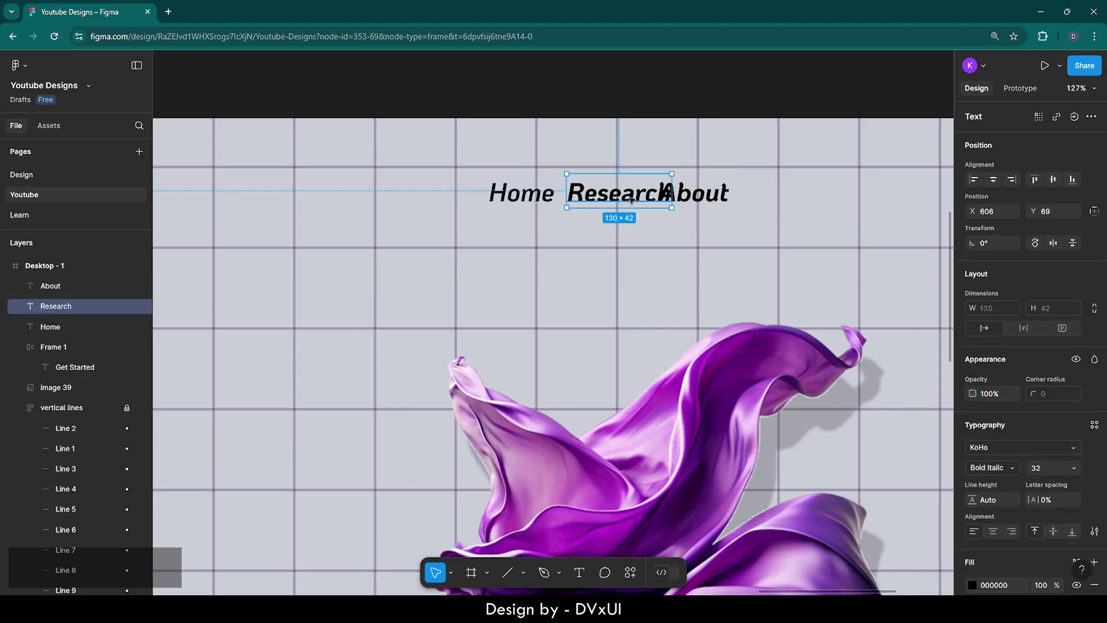
pyautogui.keyDown('shift'); pyautogui.click(694, 199); pyautogui.keyUp('shift')
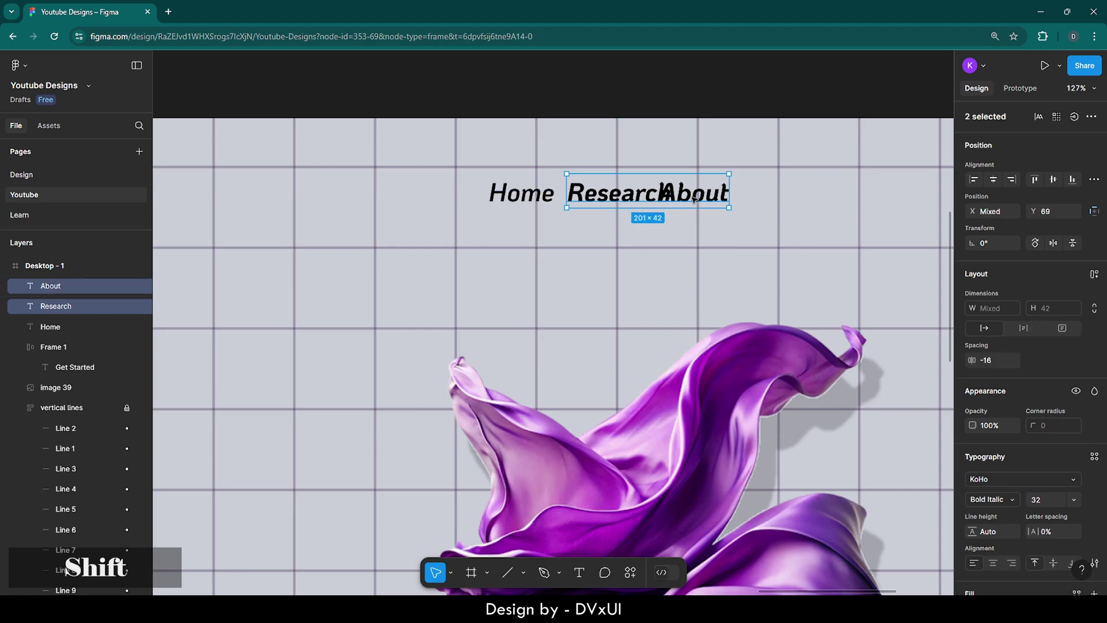
pyautogui.click(1000, 499)
pyautogui.click(998, 438)
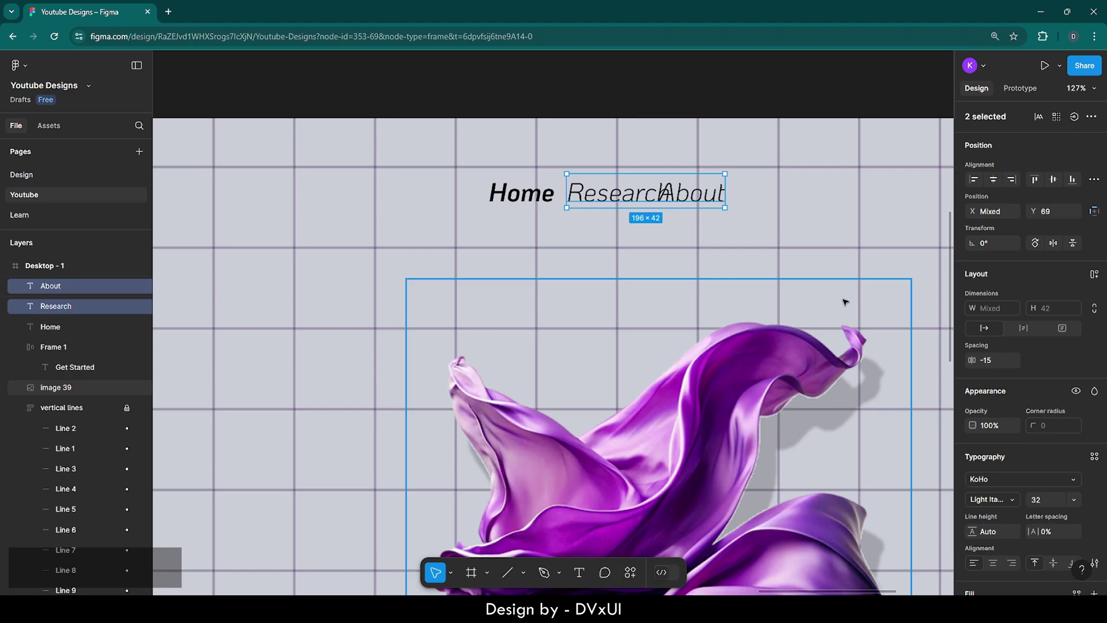
pyautogui.click(997, 500)
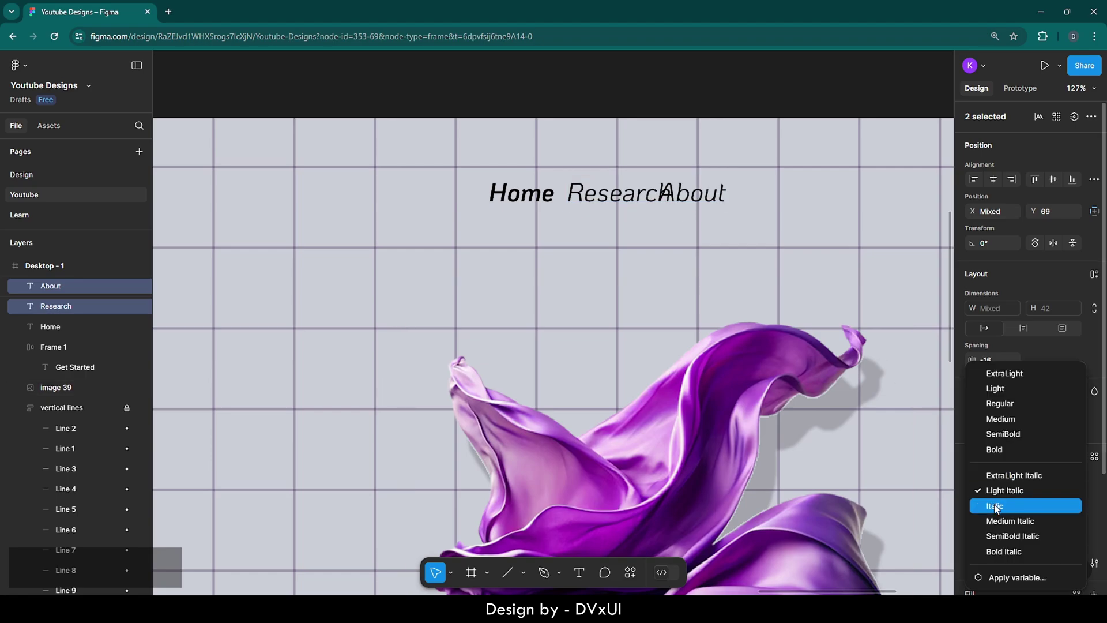
pyautogui.click(994, 506)
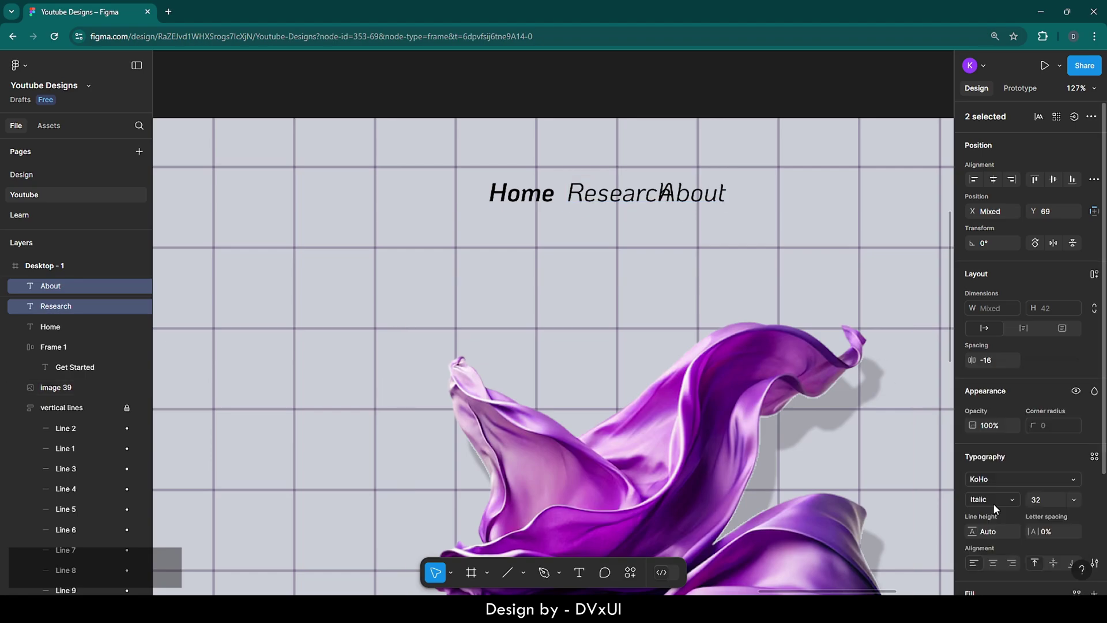
pyautogui.click(744, 181)
# - Combine the "Home", "Research" and "About" texts in a horizontal auto layout with a gap of 80
pyautogui.click(664, 190)
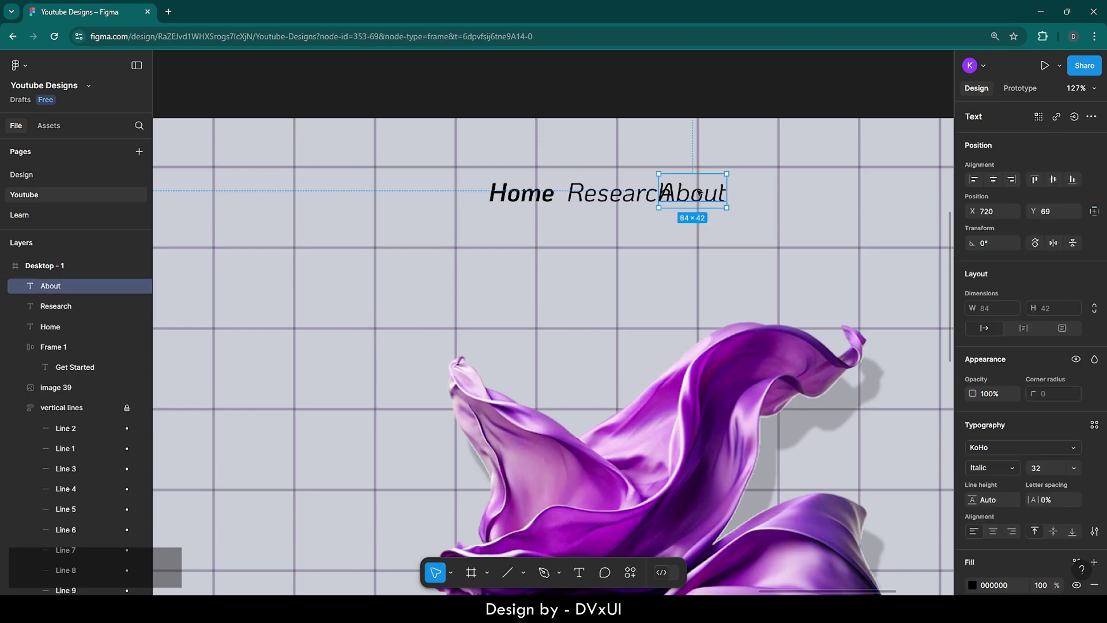
pyautogui.keyDown('shift'); pyautogui.click(627, 194); pyautogui.keyUp('shift')
pyautogui.keyDown('shift'); pyautogui.click(539, 191); pyautogui.keyUp('shift')
pyautogui.rightClick(541, 191)
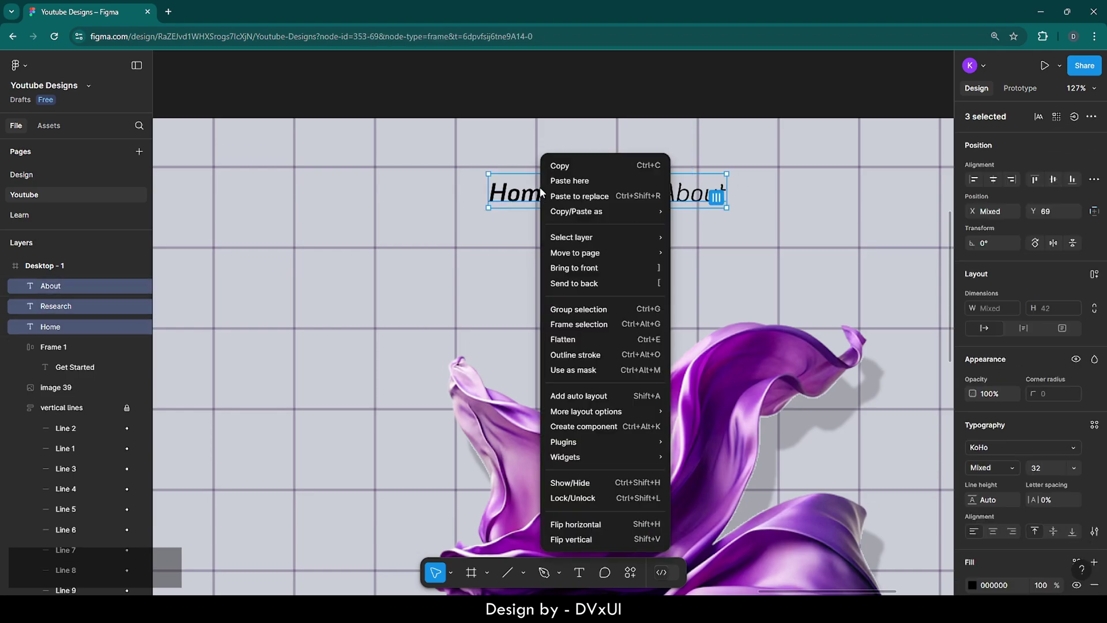
pyautogui.click(580, 396)
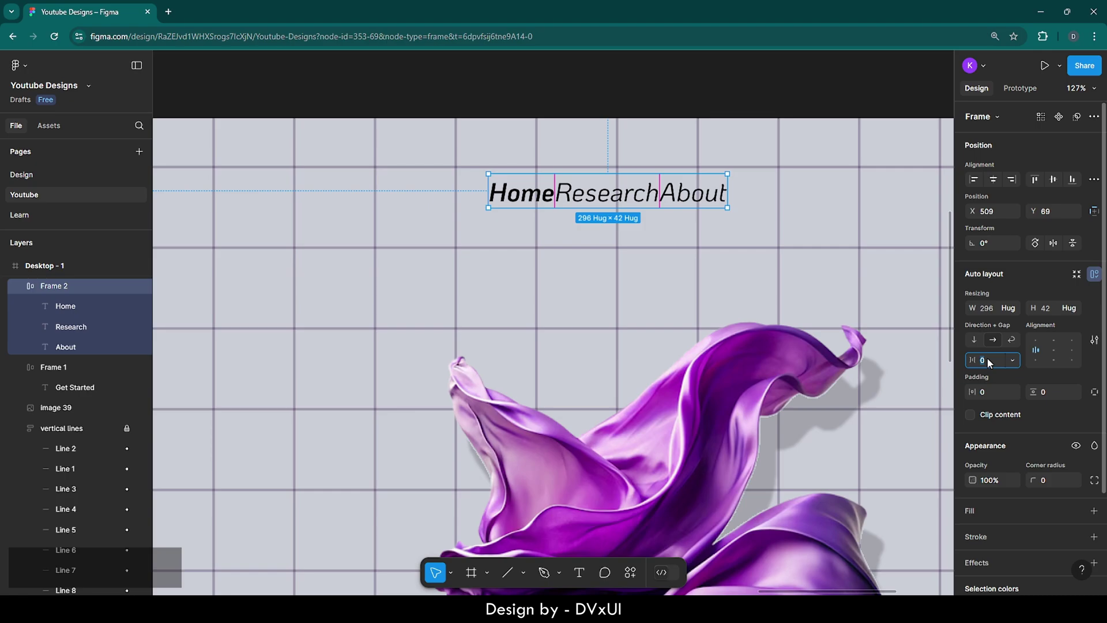
pyautogui.write('80')
pyautogui.press('Return')
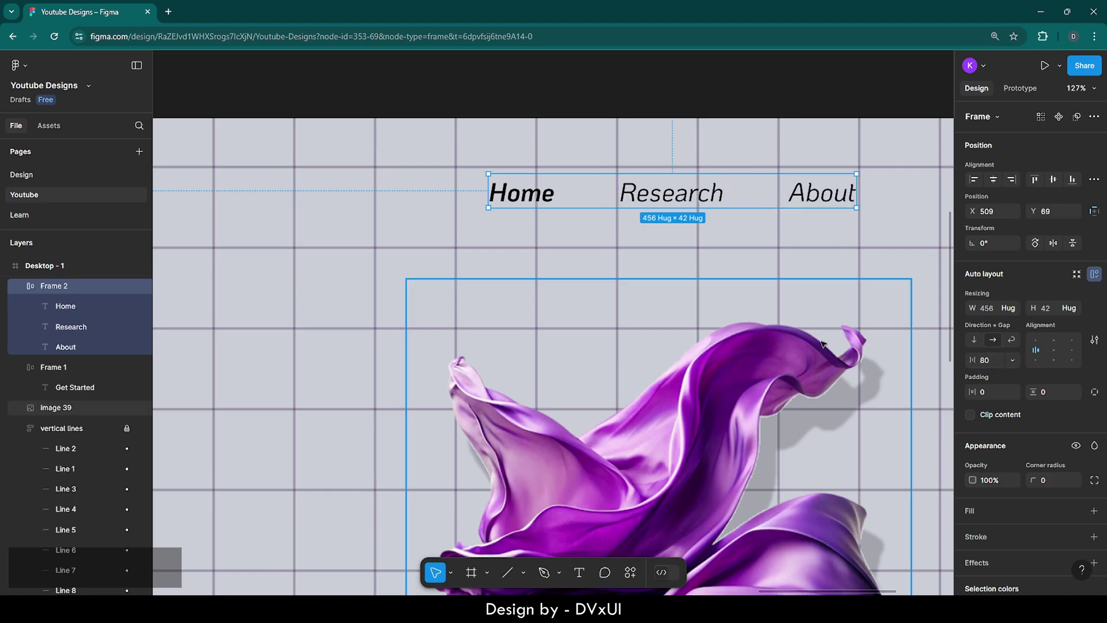
# - Move the navigation links frame up to Y 37, level with the "Get Started" button
pyautogui.click(499, 253)
pyautogui.scroll(-5, 497, 250)
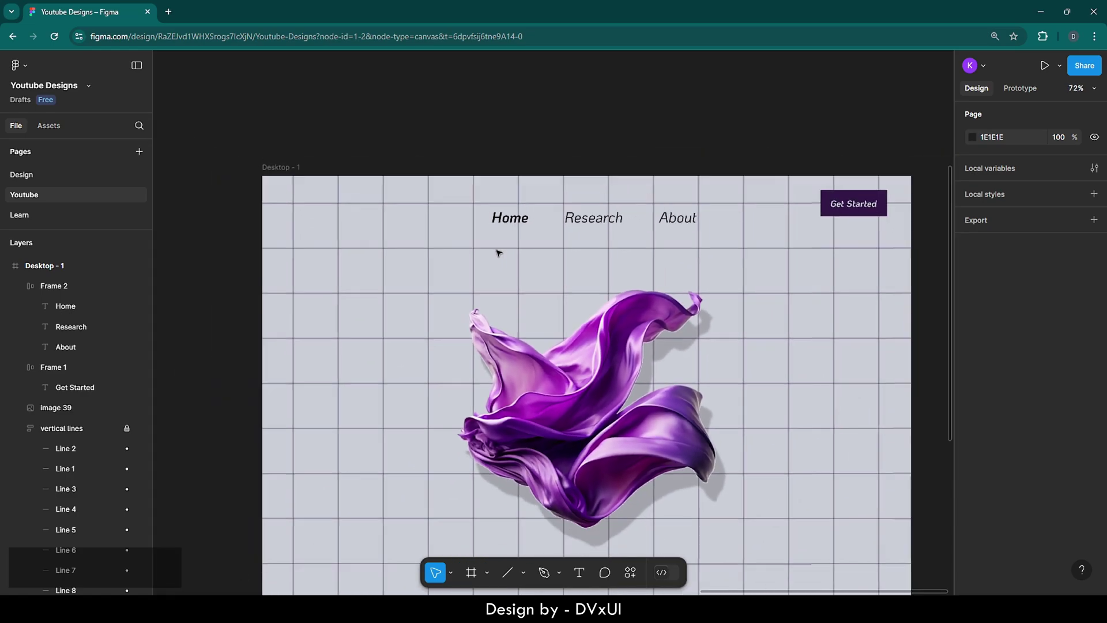
pyautogui.click(588, 223)
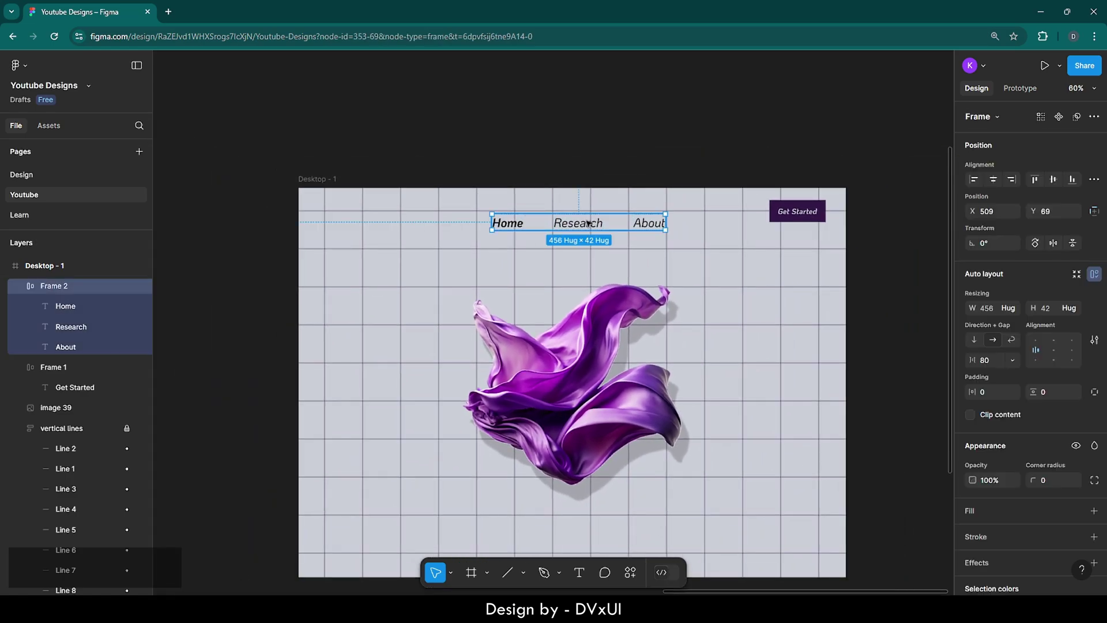
pyautogui.hotkey('shift', 'Up')
pyautogui.hotkey('shift', 'Up')
pyautogui.hotkey('shift', 'Up')
pyautogui.hotkey('shift', 'Up')
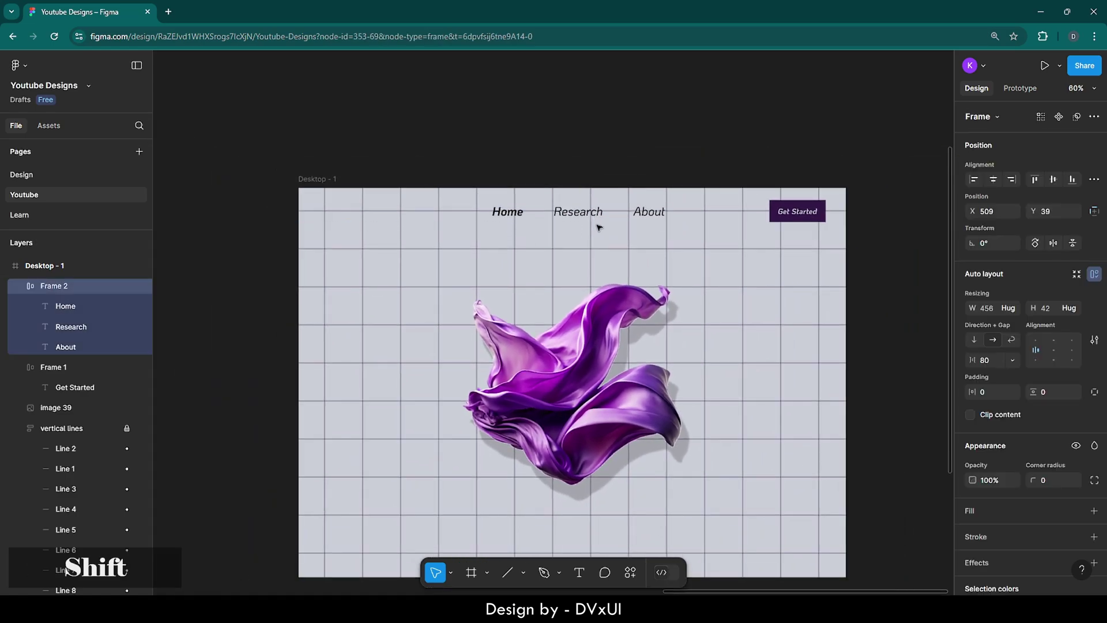
pyautogui.press('Down')
pyautogui.press('Down')
pyautogui.press('Down')
pyautogui.press('Down')
pyautogui.press('Down')
pyautogui.press('Down')
pyautogui.press('Down')
pyautogui.press('Down')
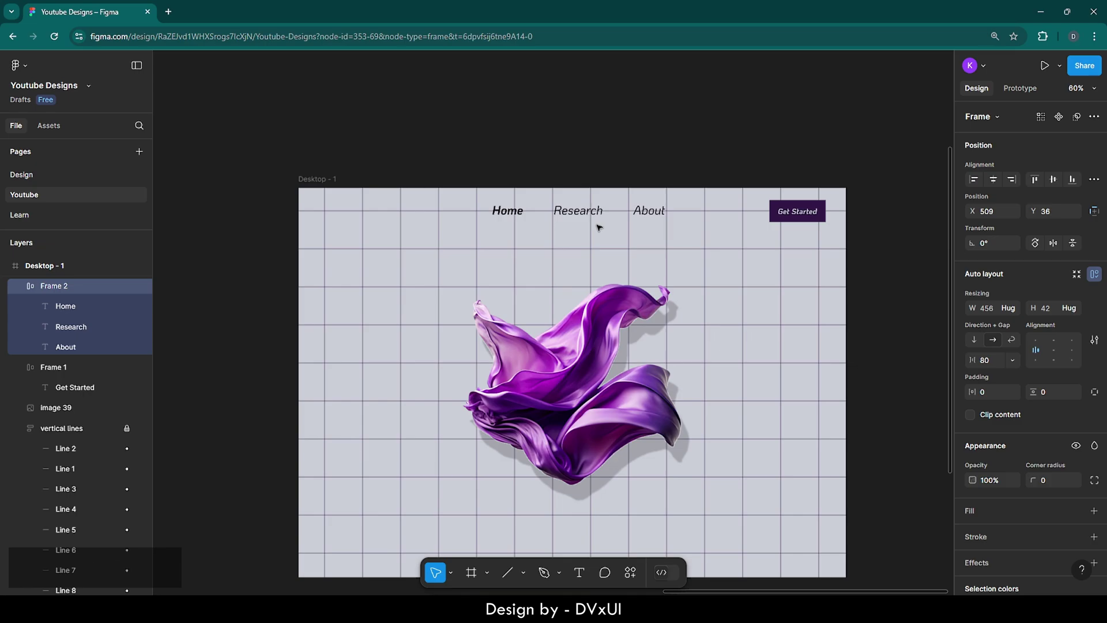
pyautogui.scroll(5, 709, 205)
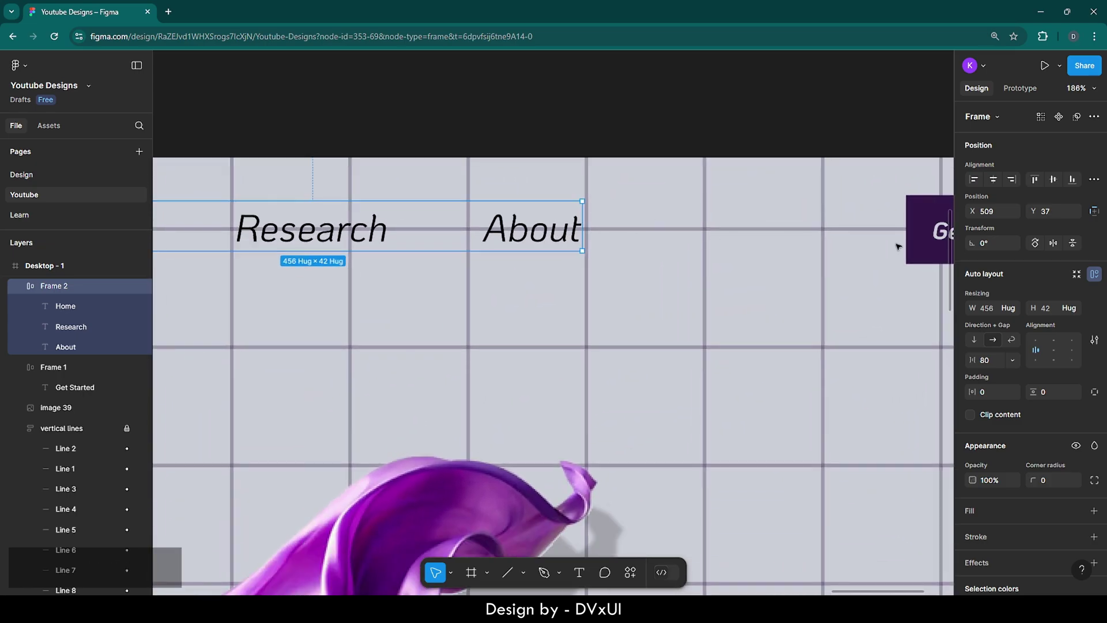
pyautogui.scroll(-5, 825, 247)
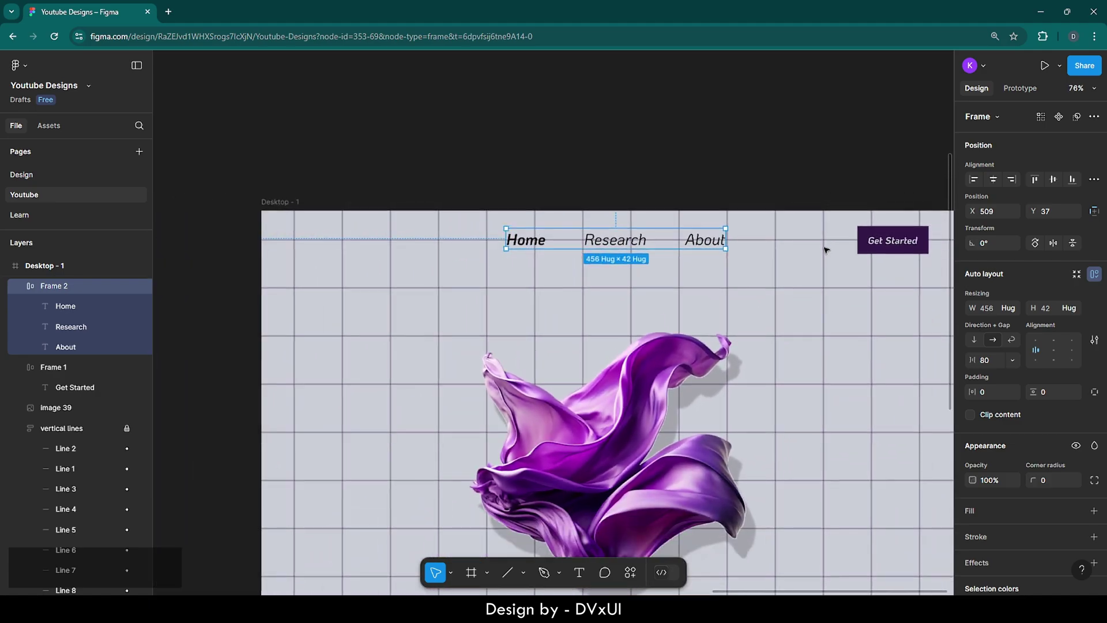
# - Recolor the three navigation links to the dark purple 331947 already used on the page
pyautogui.scroll(-3, 825, 249)
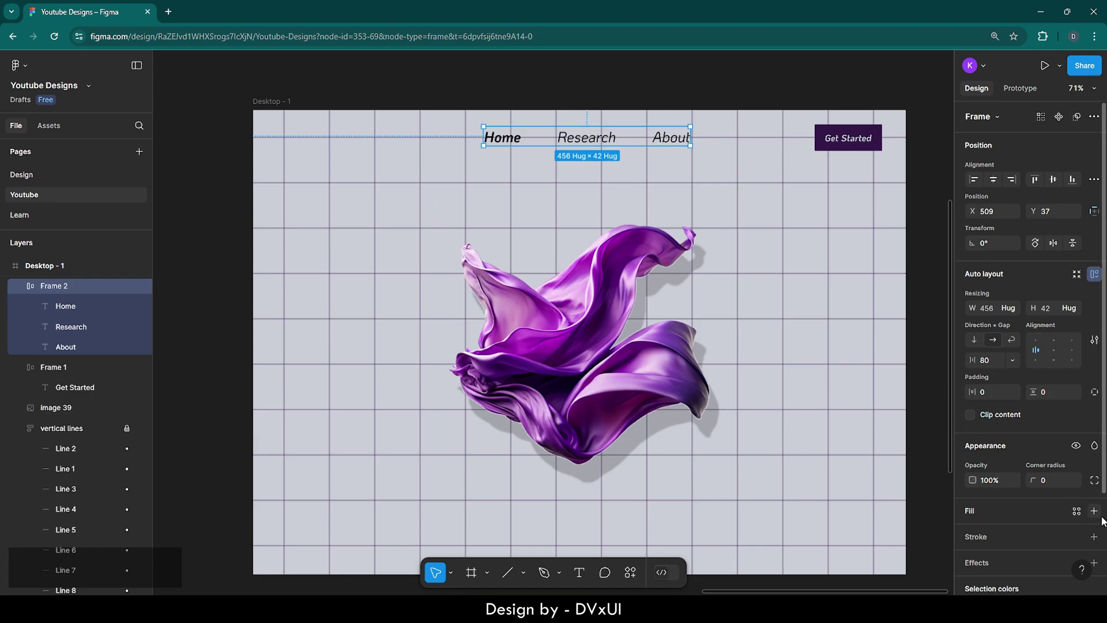
pyautogui.scroll(-2, 1103, 509)
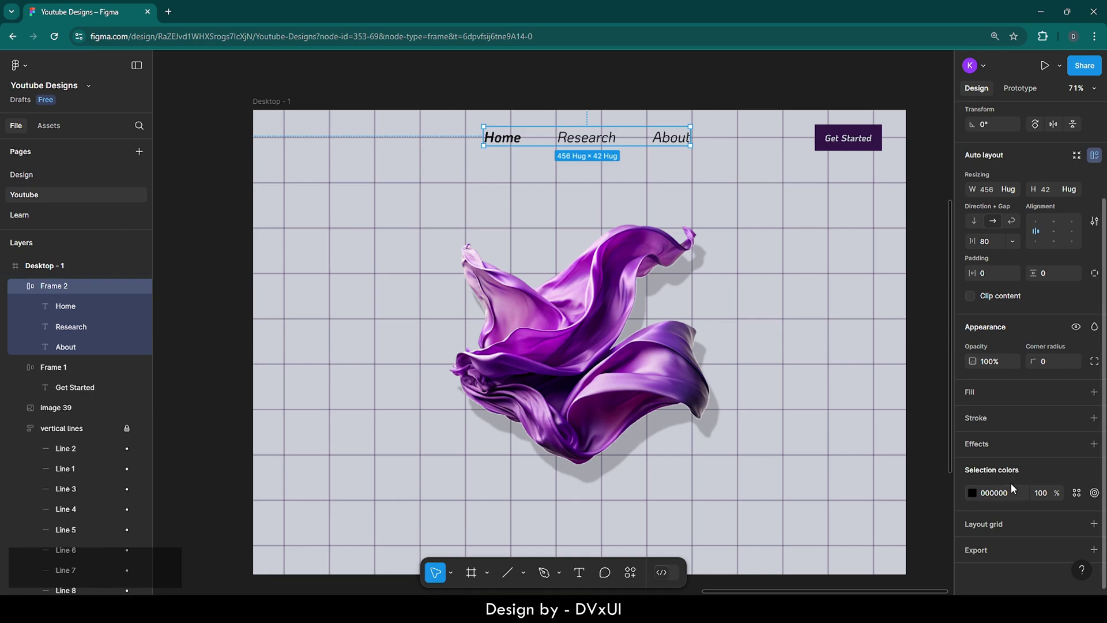
pyautogui.click(973, 494)
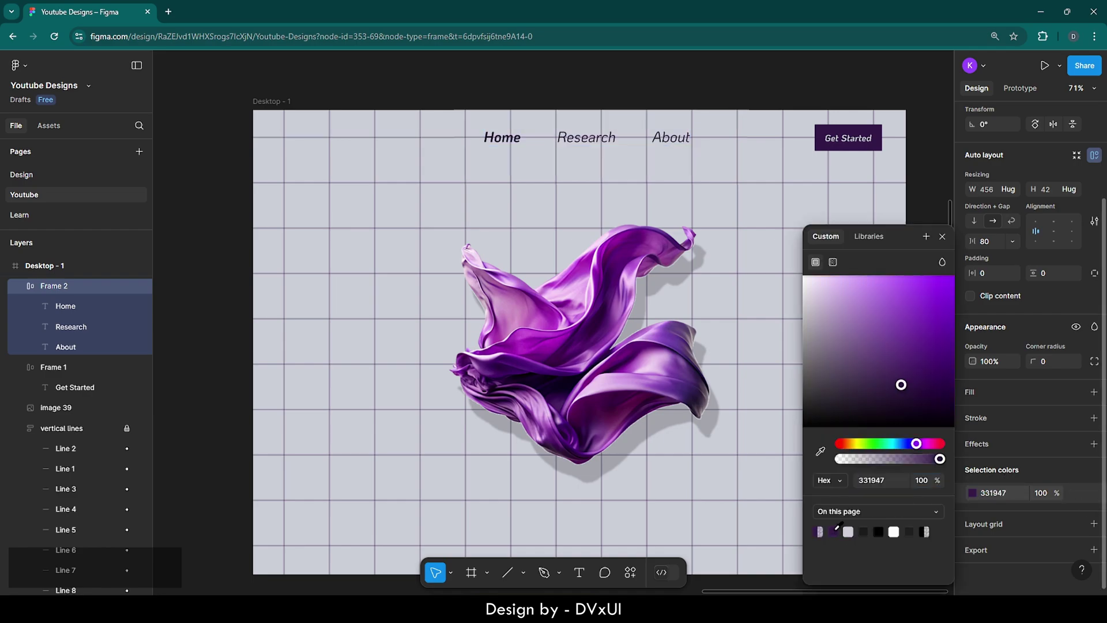
pyautogui.click(758, 218)
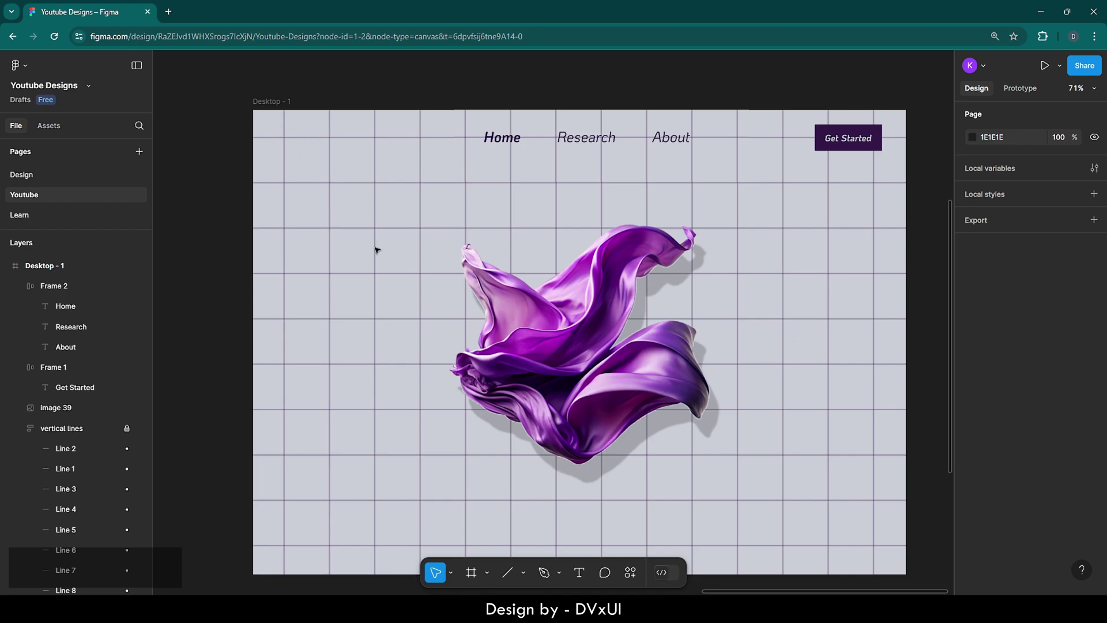
# - Add the text "1magic.inc" near the upper-left corner of Desktop - 1, at about X 86, Y 106
pyautogui.click(580, 573)
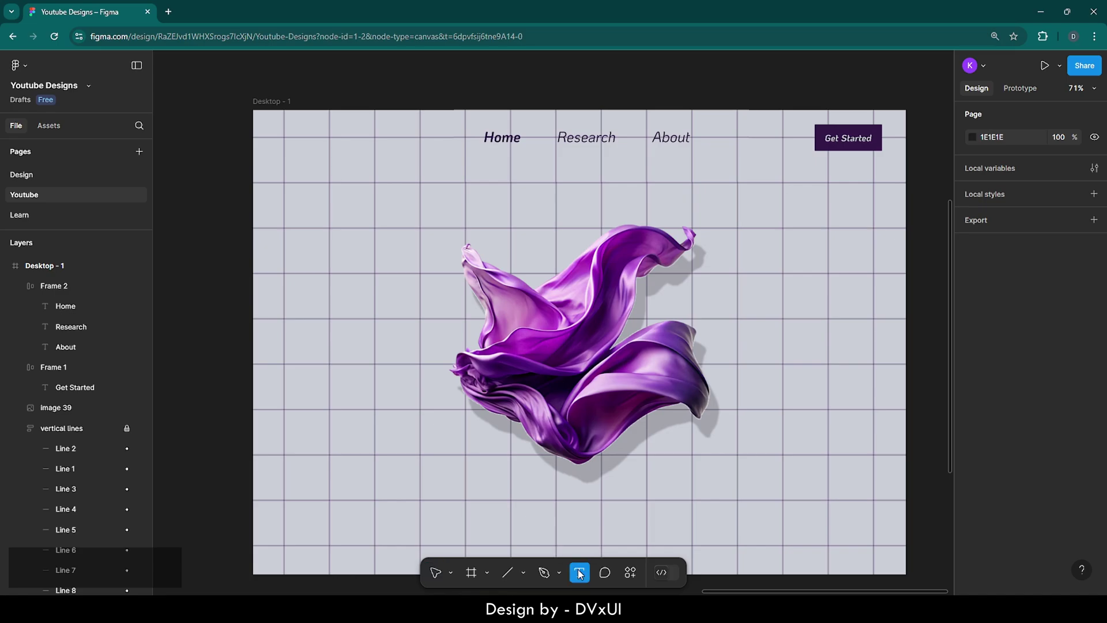
pyautogui.click(292, 157)
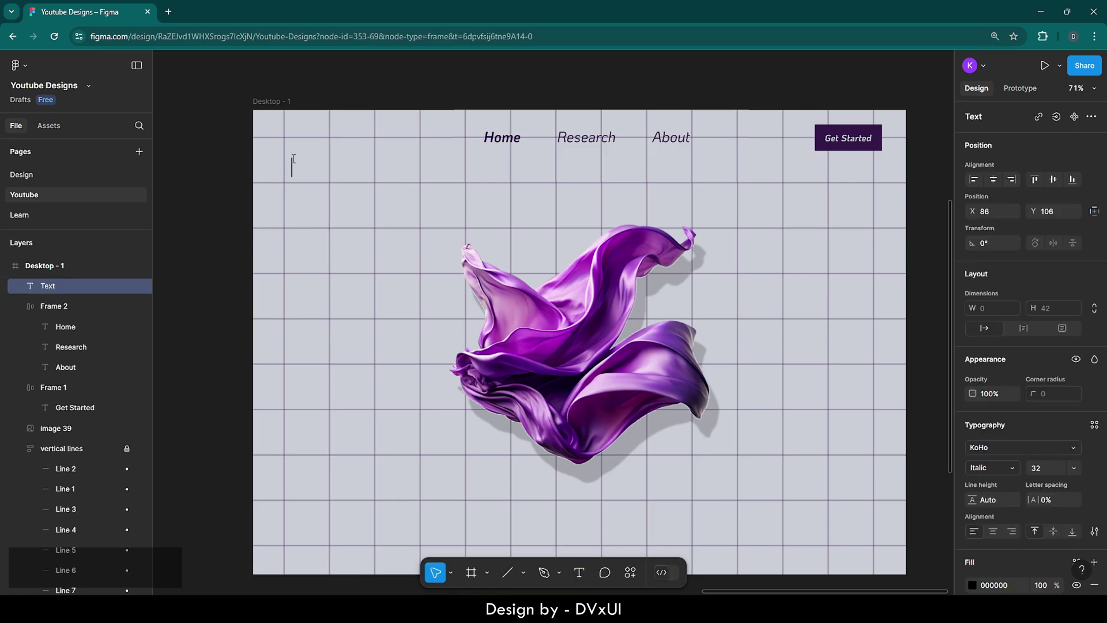
pyautogui.write('1magic')
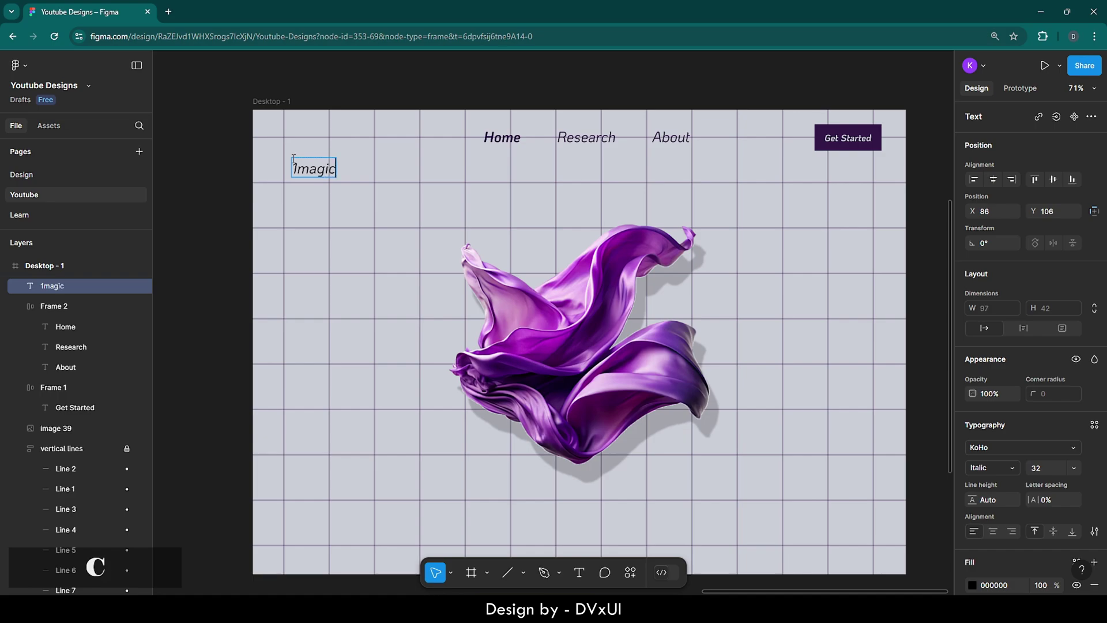
pyautogui.write('.inc')
# - Make the "1magic" part of the logo text SemiBold Italic, leaving ".inc" in Italic
pyautogui.hotkey('ctrl', 'a')
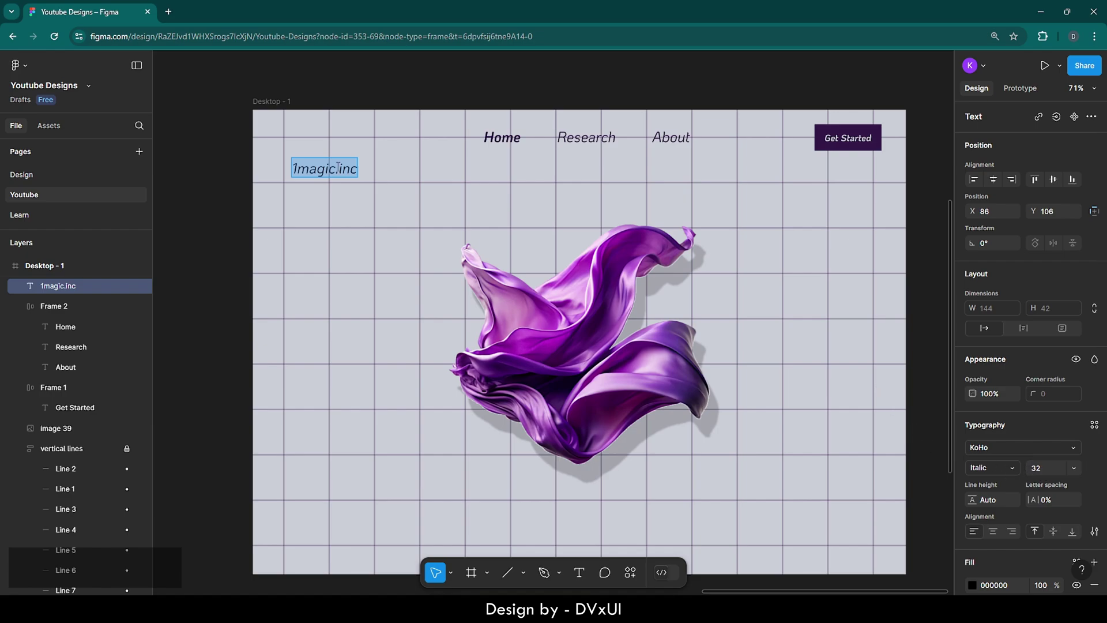
pyautogui.moveTo(338, 168); pyautogui.dragTo(295, 171)
pyautogui.click(988, 467)
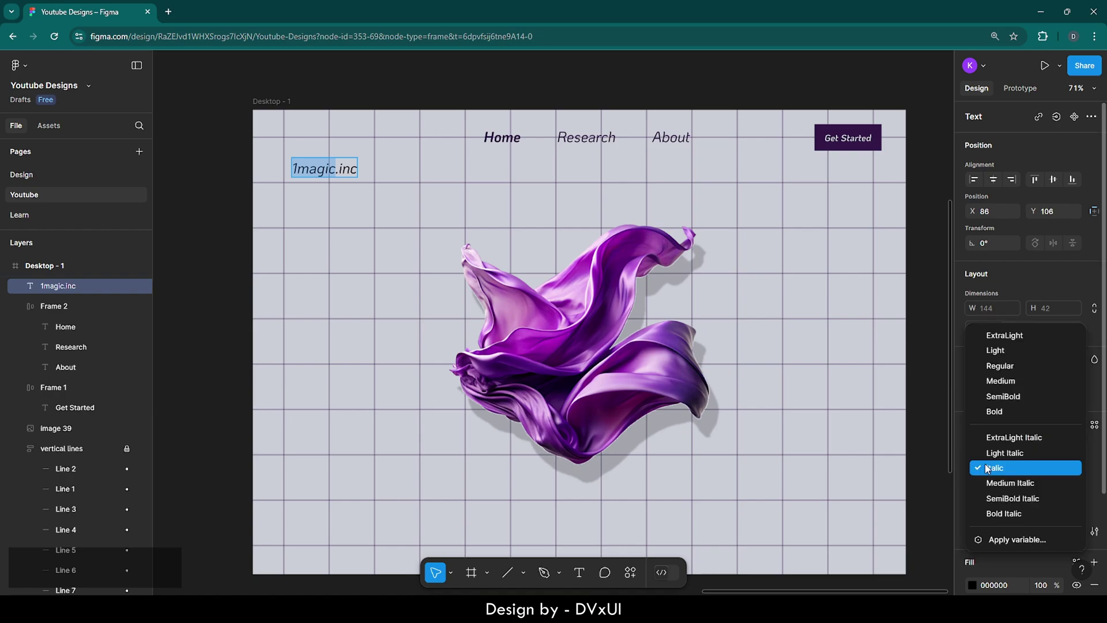
pyautogui.click(993, 495)
pyautogui.press('Escape')
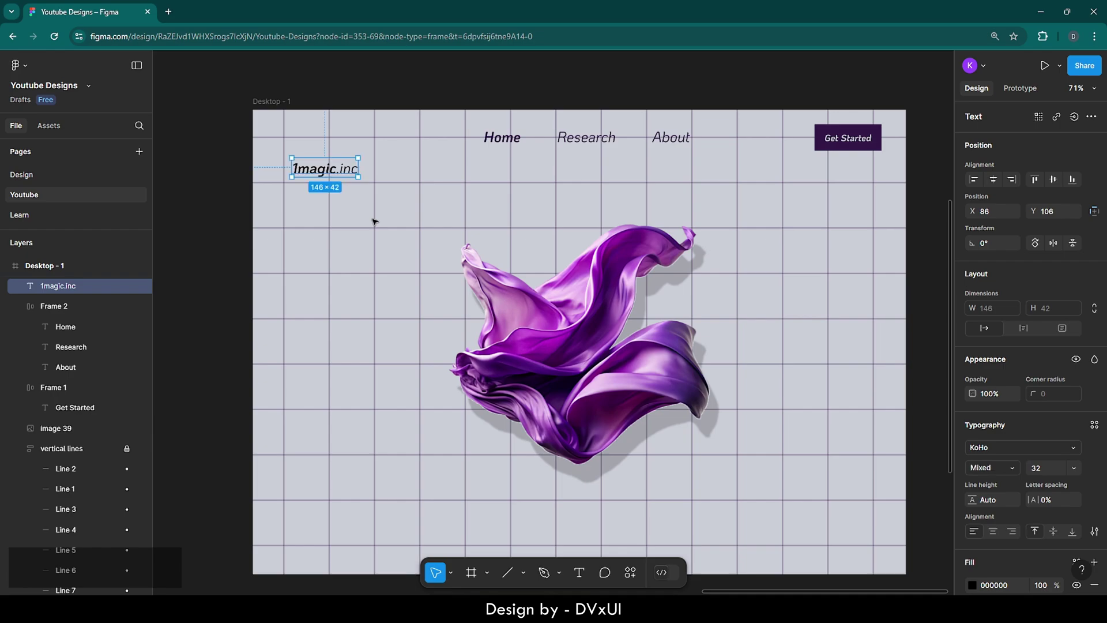
# - Move the "1magic.inc" text to X 36, Y 34 and recolor it with the page's dark purple 331947
pyautogui.moveTo(323, 171); pyautogui.dragTo(301, 139)
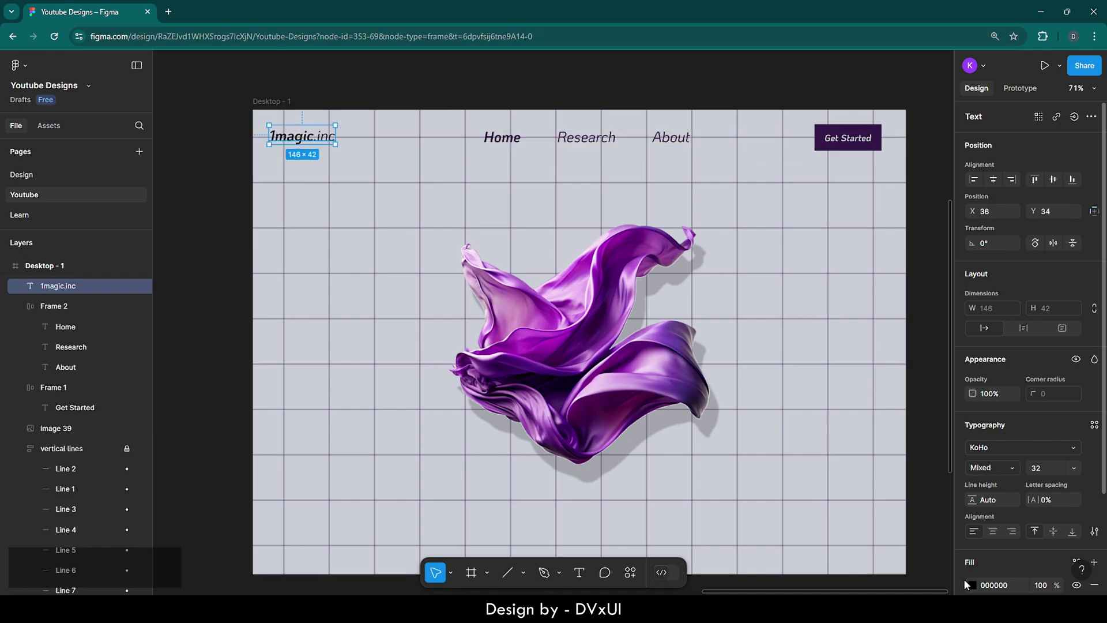
pyautogui.click(972, 585)
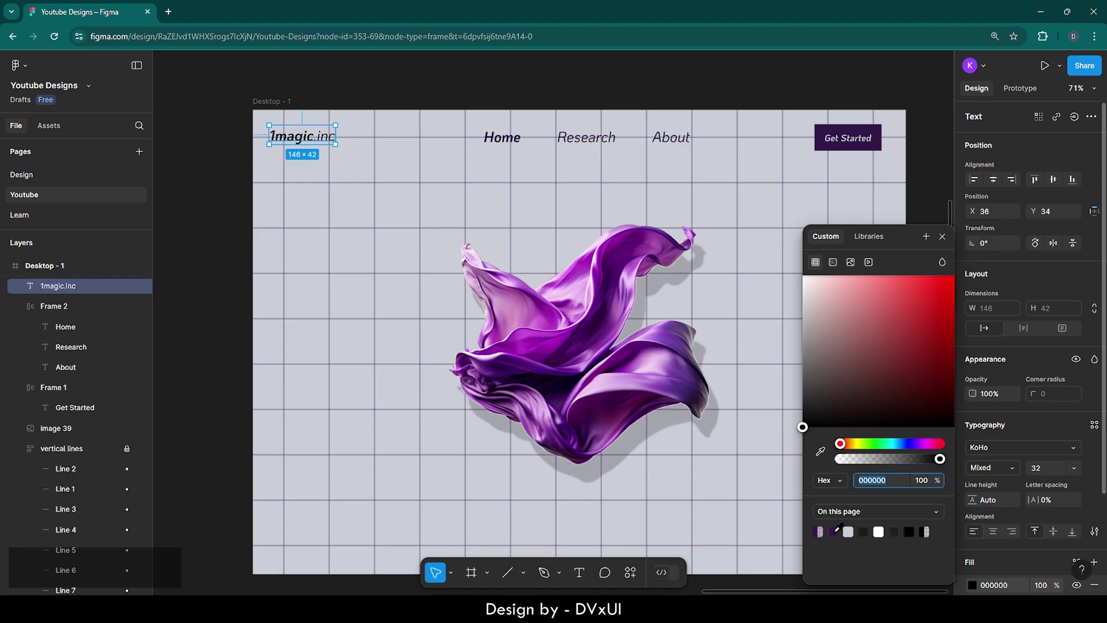
pyautogui.click(833, 532)
pyautogui.click(307, 250)
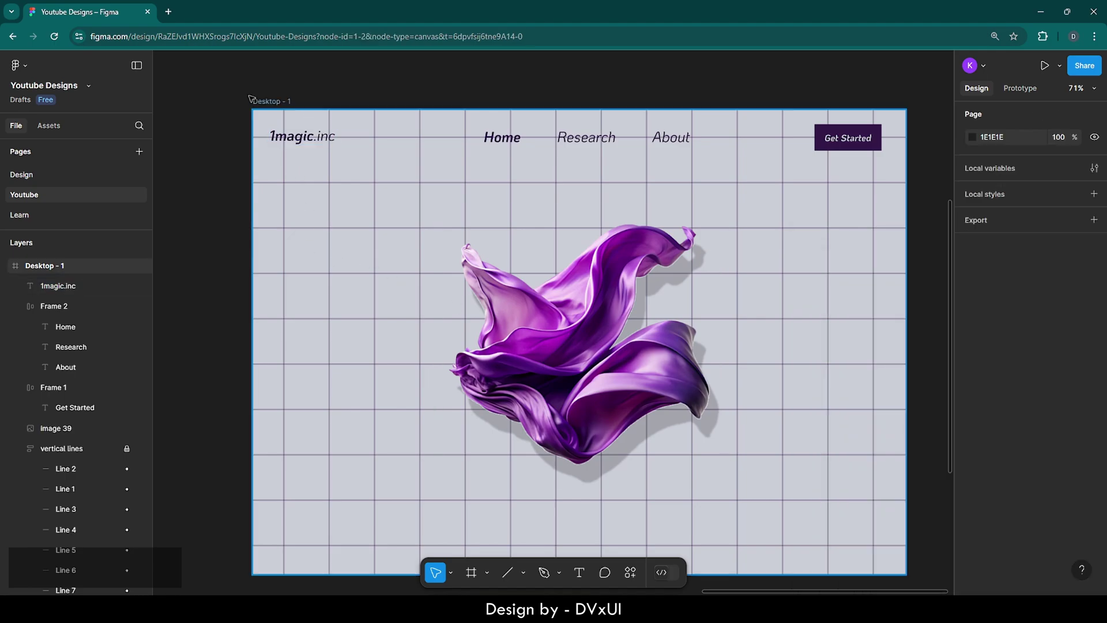
# - Draw a roughly horizontal line about 142 long just beneath the "1magic.inc" text and set its width to 156
pyautogui.scroll(5, 252, 97)
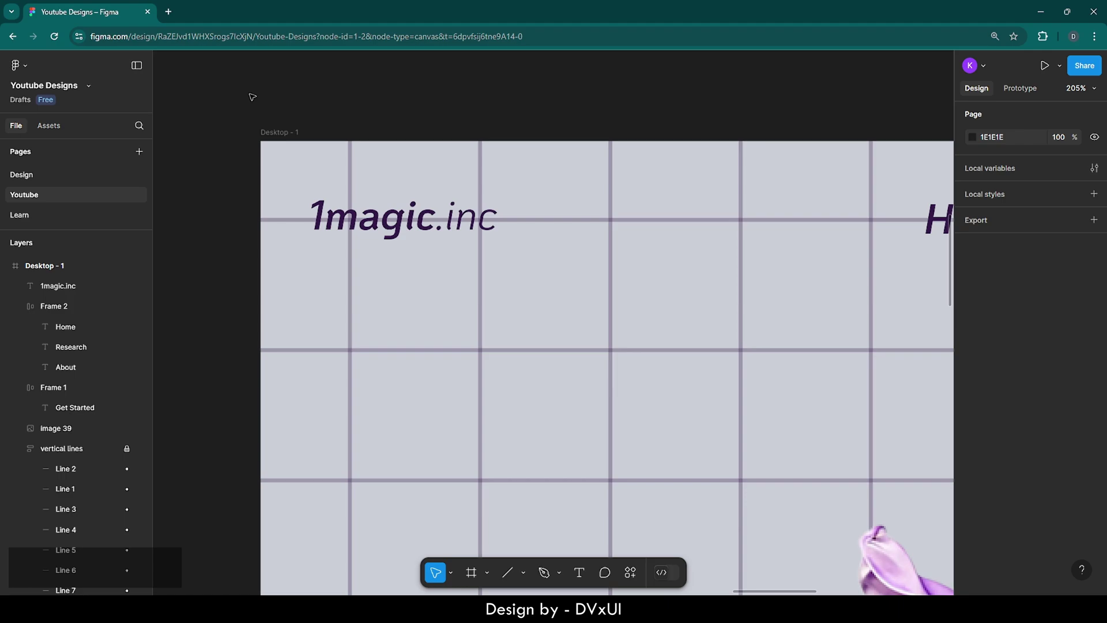
pyautogui.press('l')
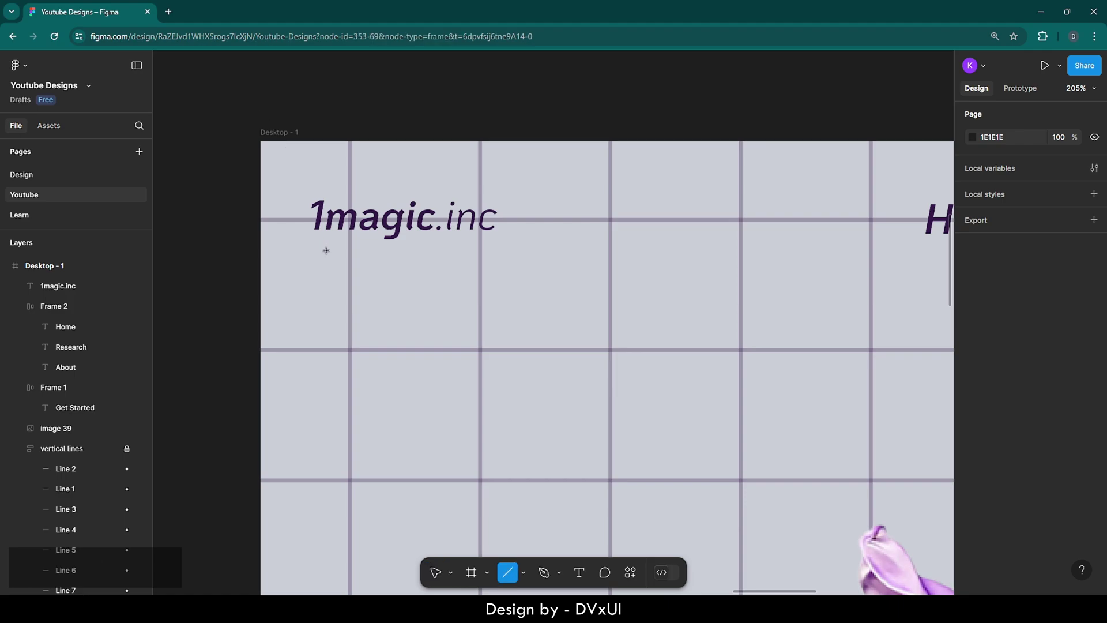
pyautogui.moveTo(313, 250); pyautogui.dragTo(495, 251)
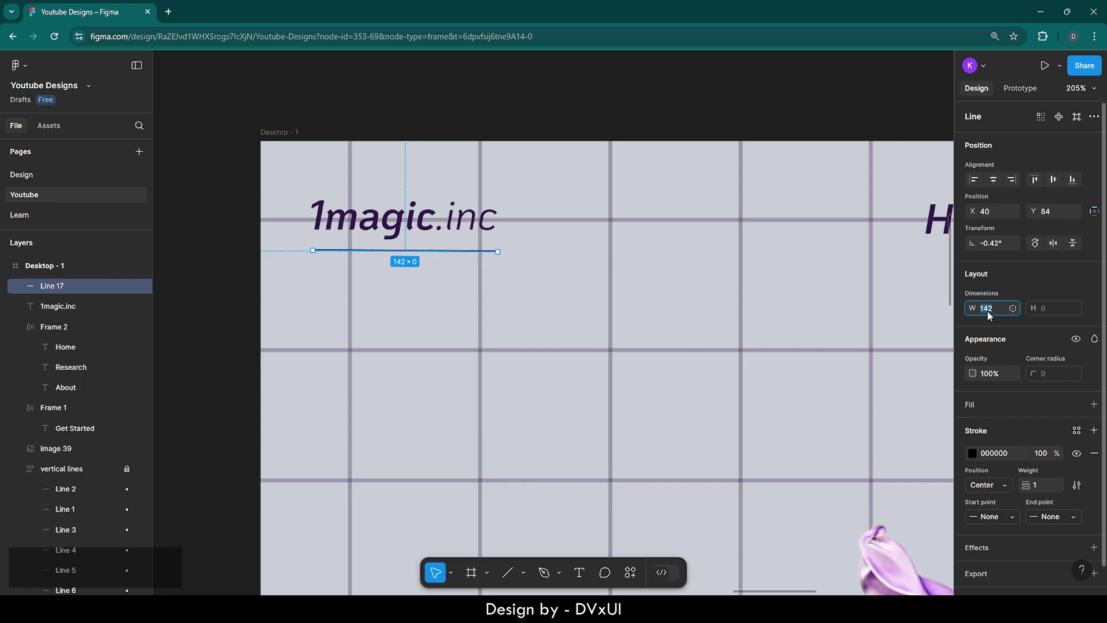
pyautogui.press('BackSpace')
pyautogui.write('156')
pyautogui.press('Return')
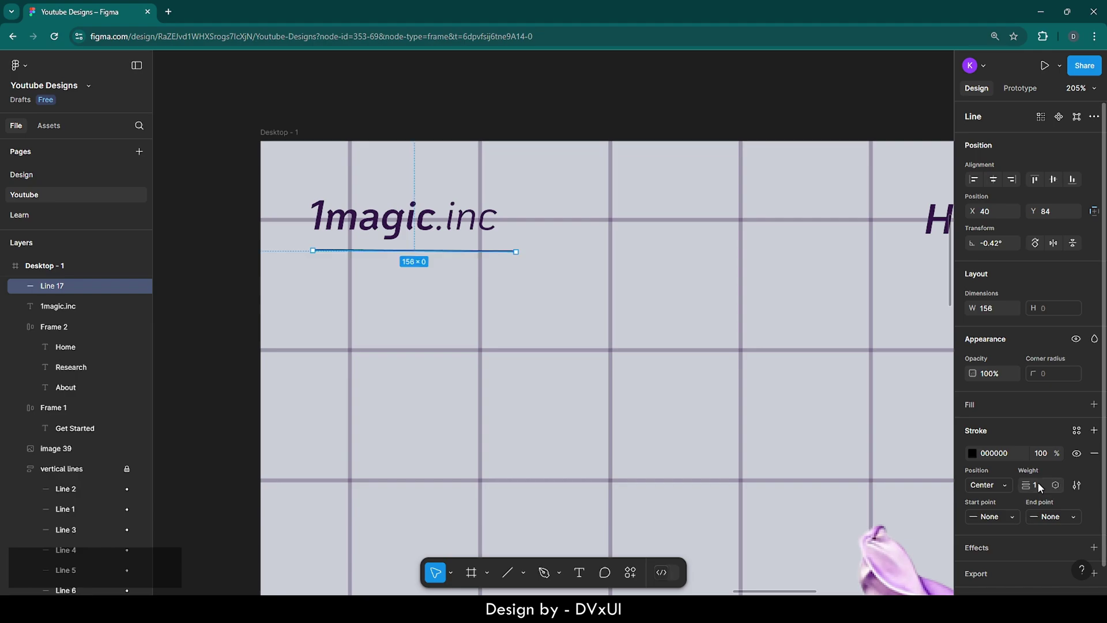
# - Give the line under the logo a stroke weight of 10 and the dark purple color 331947
pyautogui.write('10')
pyautogui.press('Return')
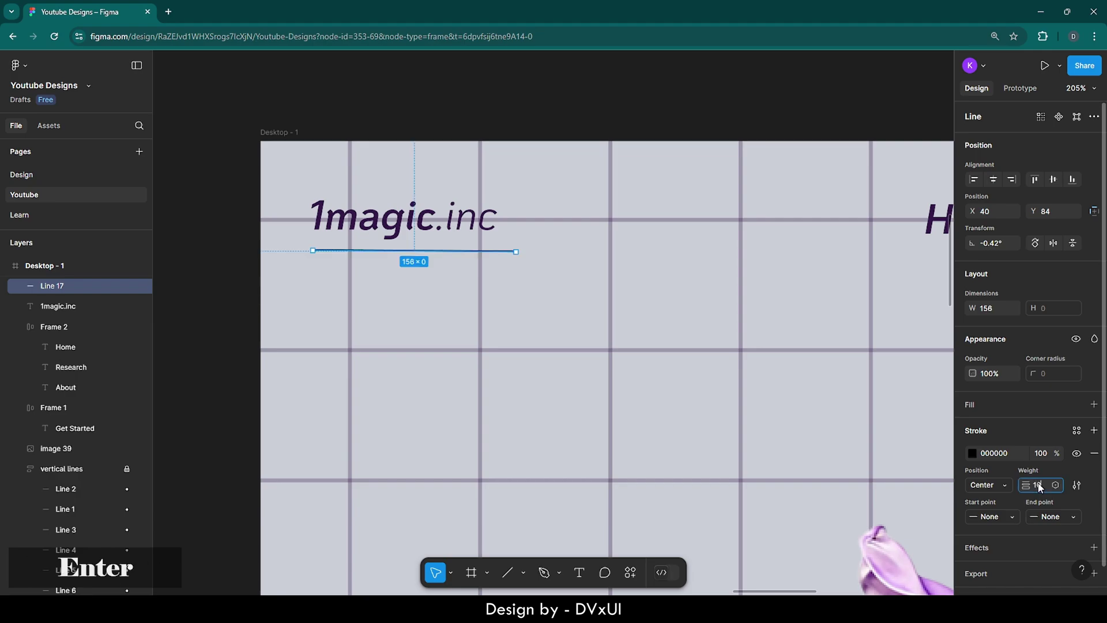
pyautogui.click(971, 453)
pyautogui.click(835, 532)
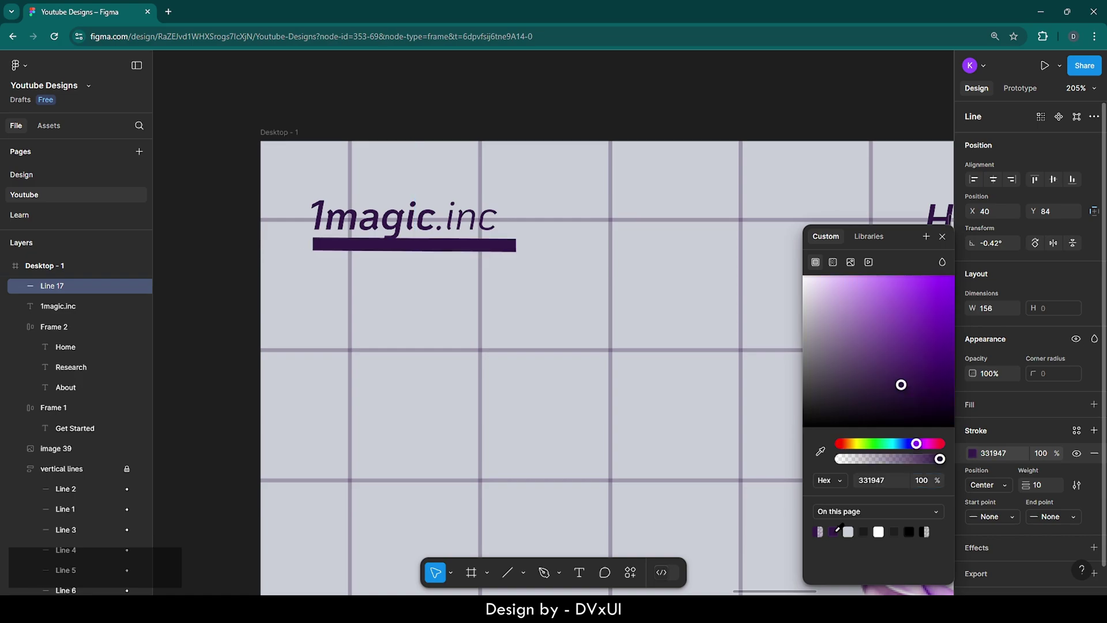
pyautogui.click(531, 354)
# - Nudge the thick line left and down to X 30, Y 90, clear of the logo text
pyautogui.click(452, 243)
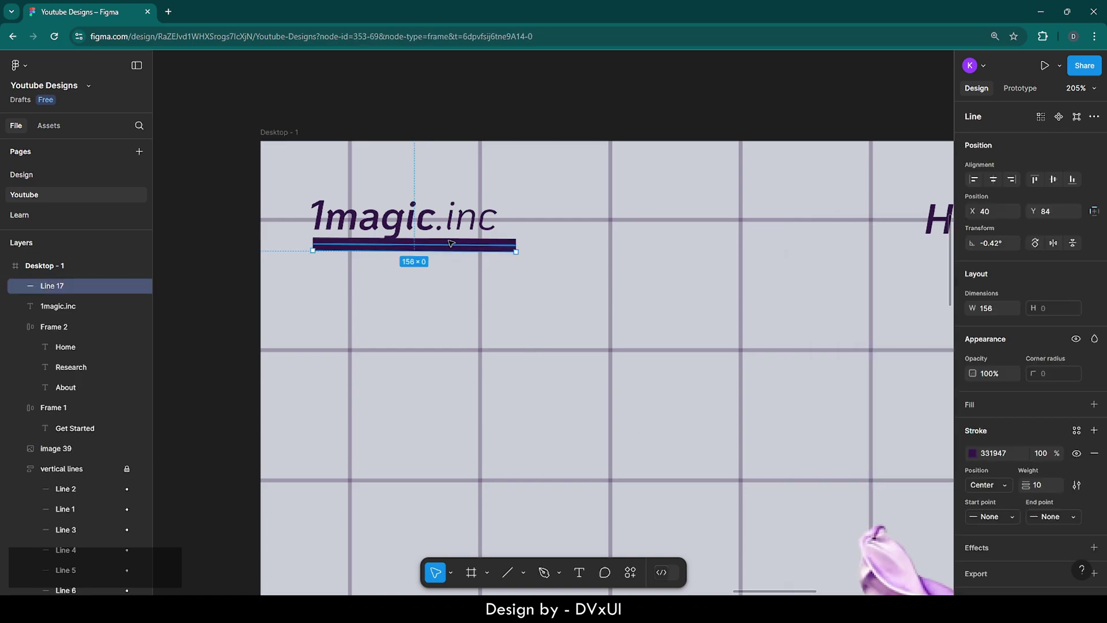
pyautogui.hotkey('shift', 'Left')
pyautogui.press('Down')
pyautogui.press('Down')
pyautogui.press('Down')
pyautogui.press('Down')
pyautogui.press('Down')
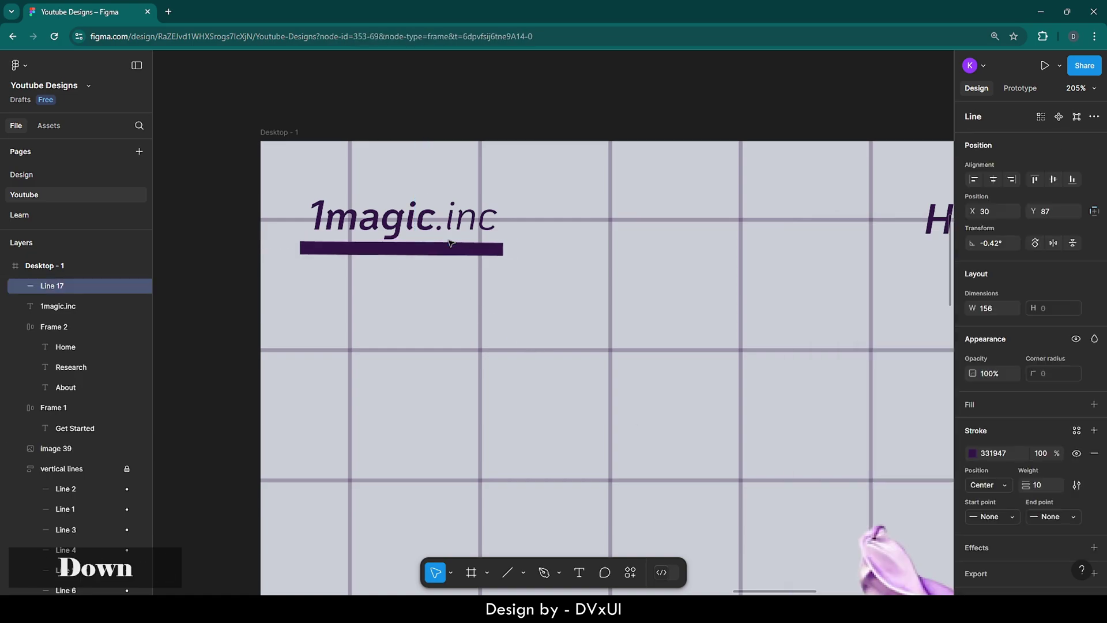
pyautogui.press('Down')
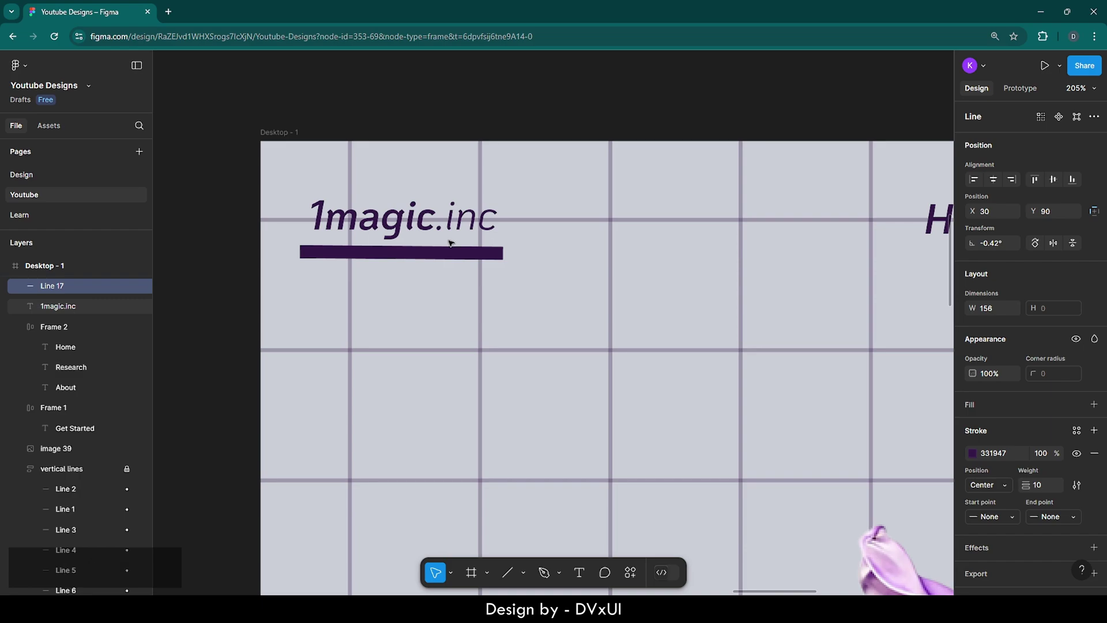
pyautogui.click(372, 333)
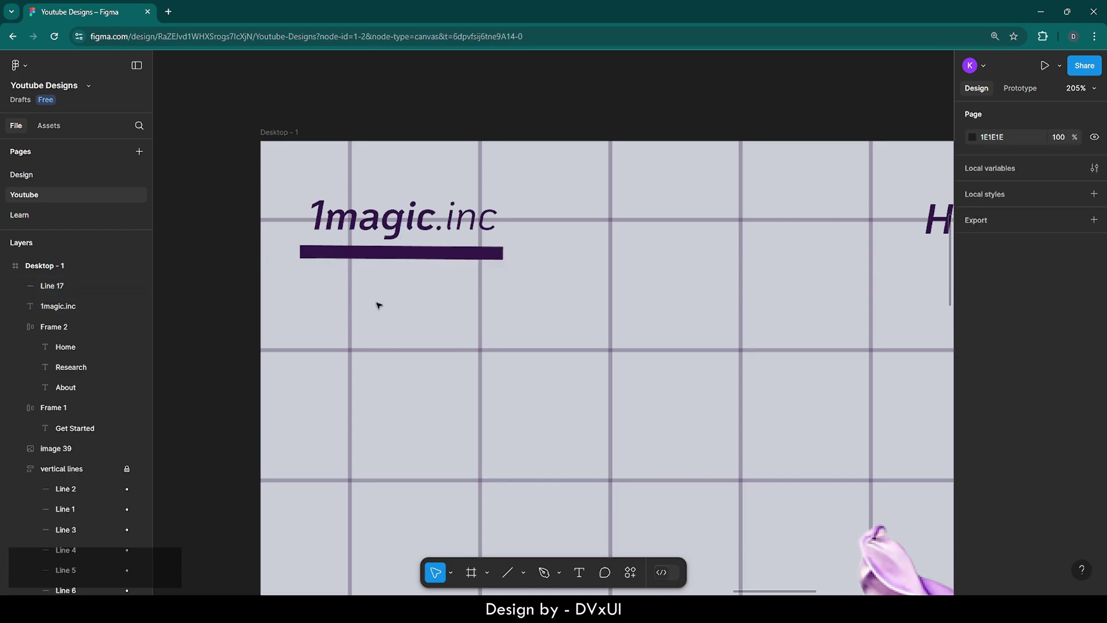
# - Add the text "REALITY IS A SHADOW" below the logo line, at about X 70, Y 148
pyautogui.click(578, 571)
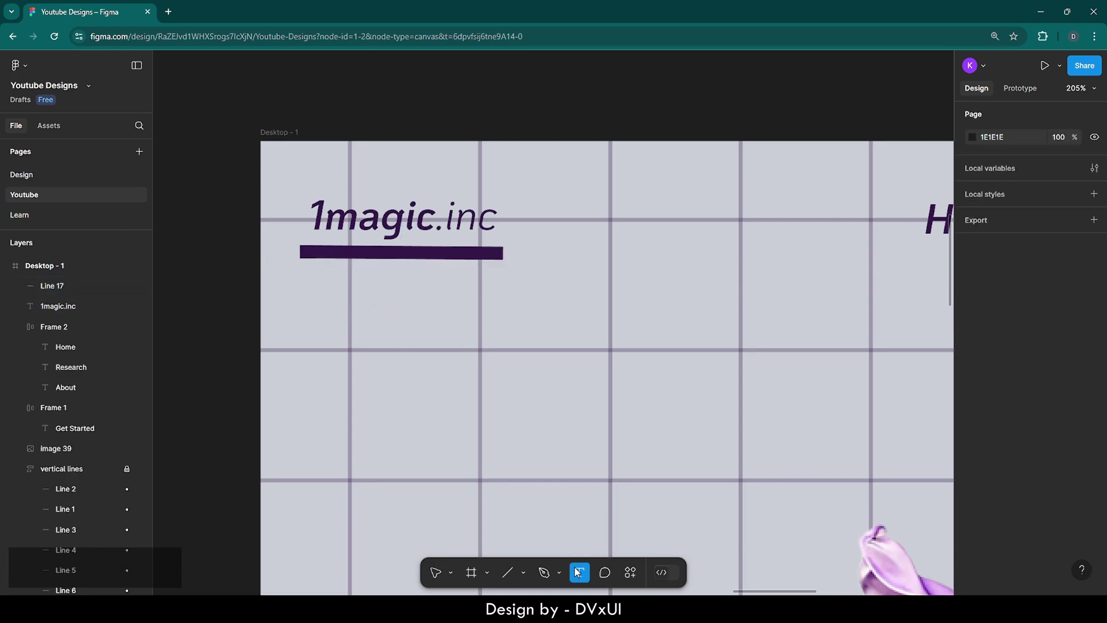
pyautogui.click(352, 334)
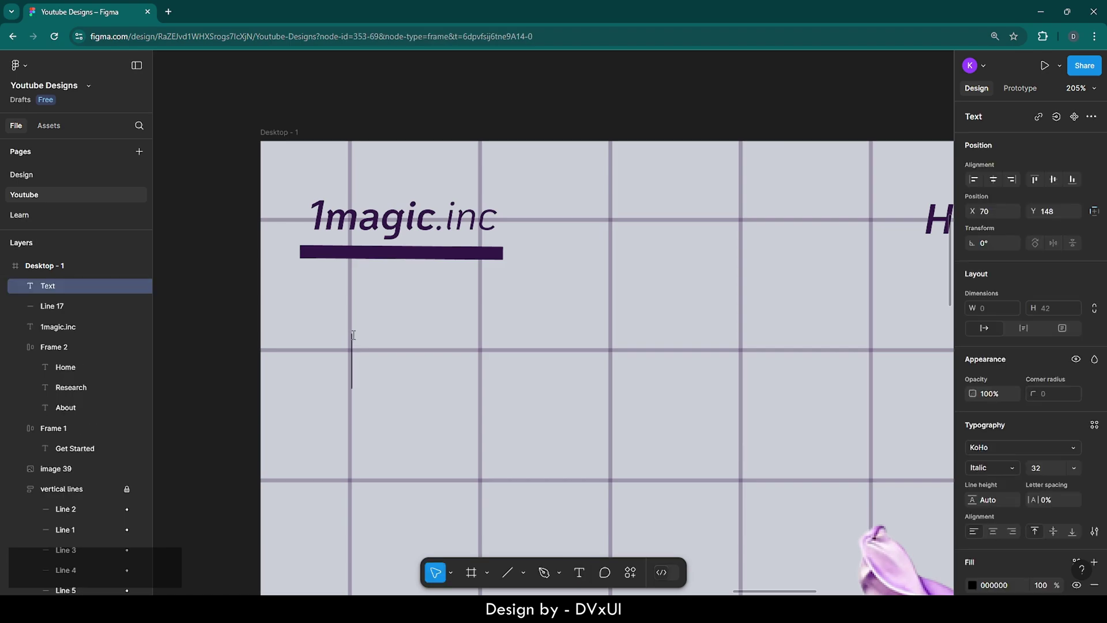
pyautogui.press('shift')
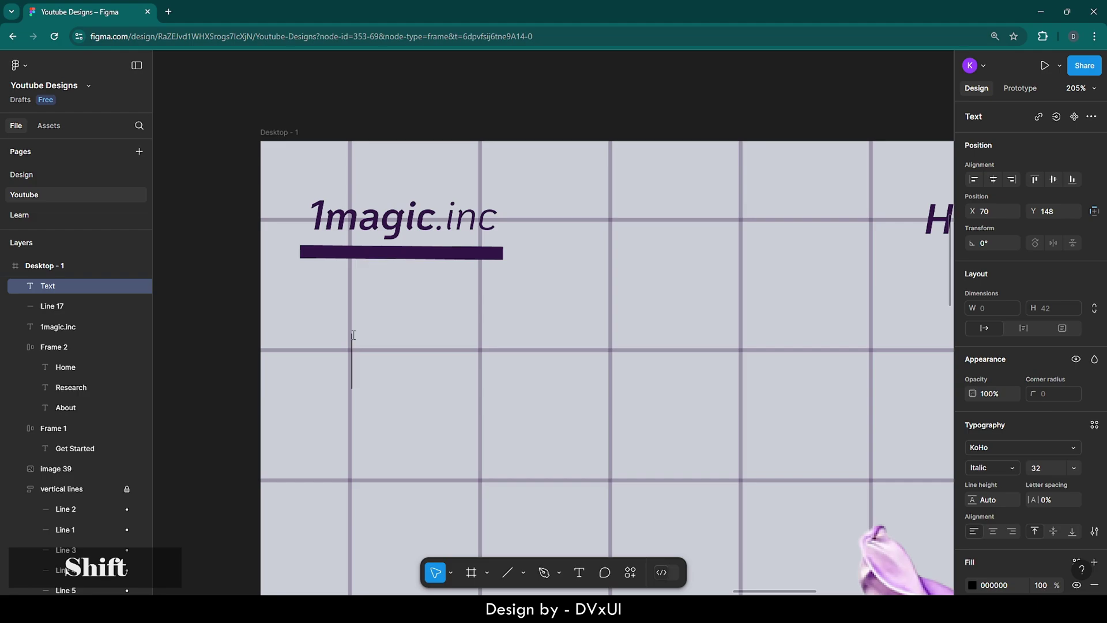
pyautogui.write('REAL')
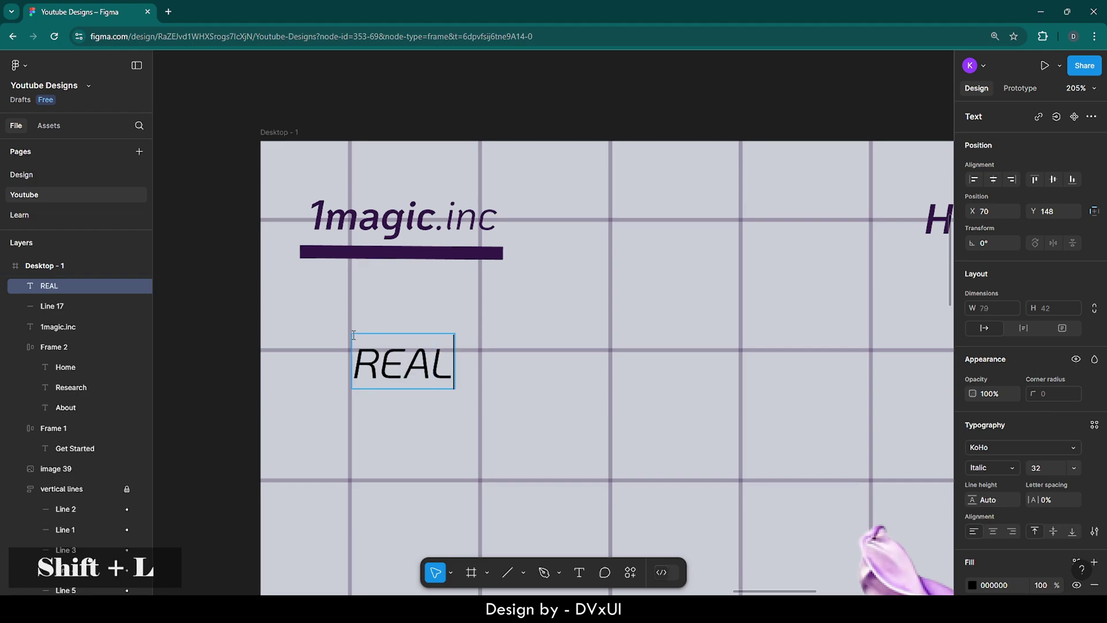
pyautogui.write('ITY I')
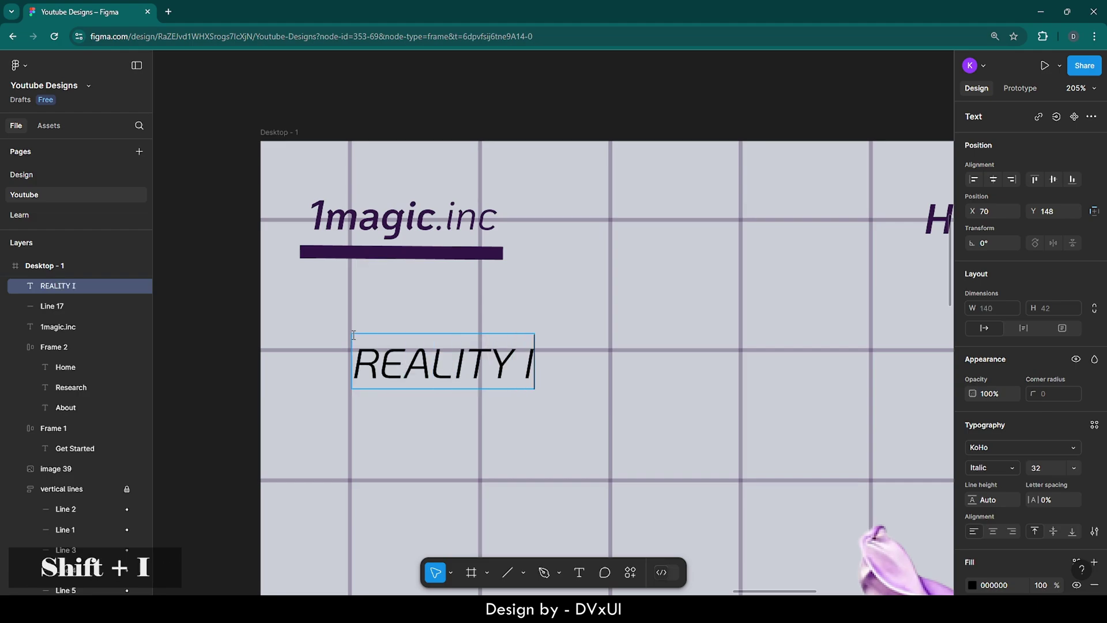
pyautogui.write('S A SHADOW')
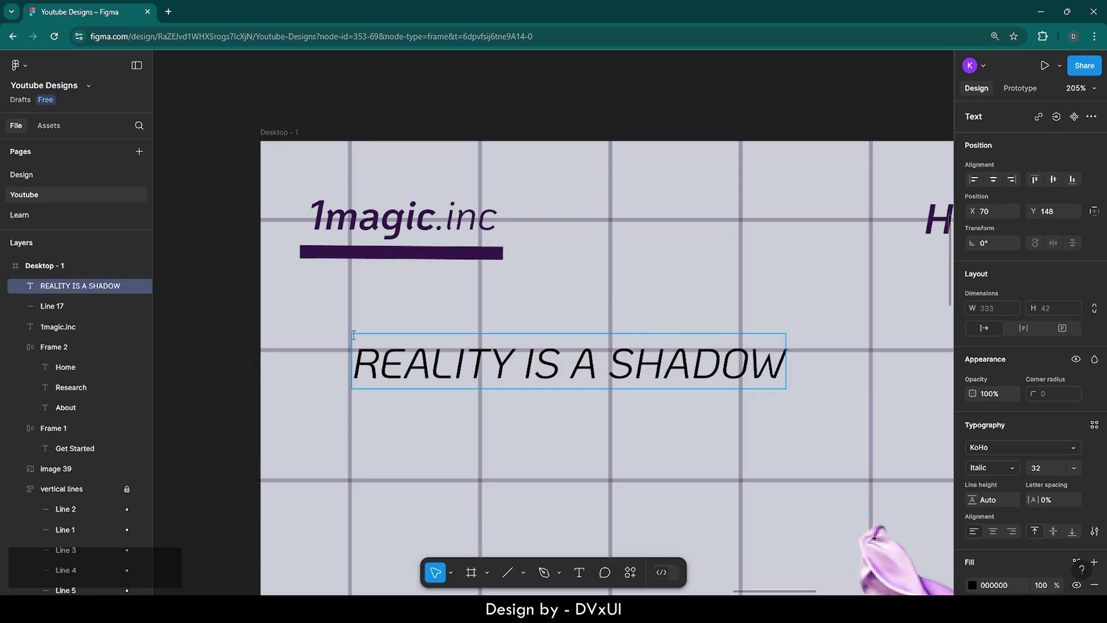
# - Set the "REALITY IS A SHADOW" text in Nobile Bold at size 18
pyautogui.hotkey('ctrl', 'a')
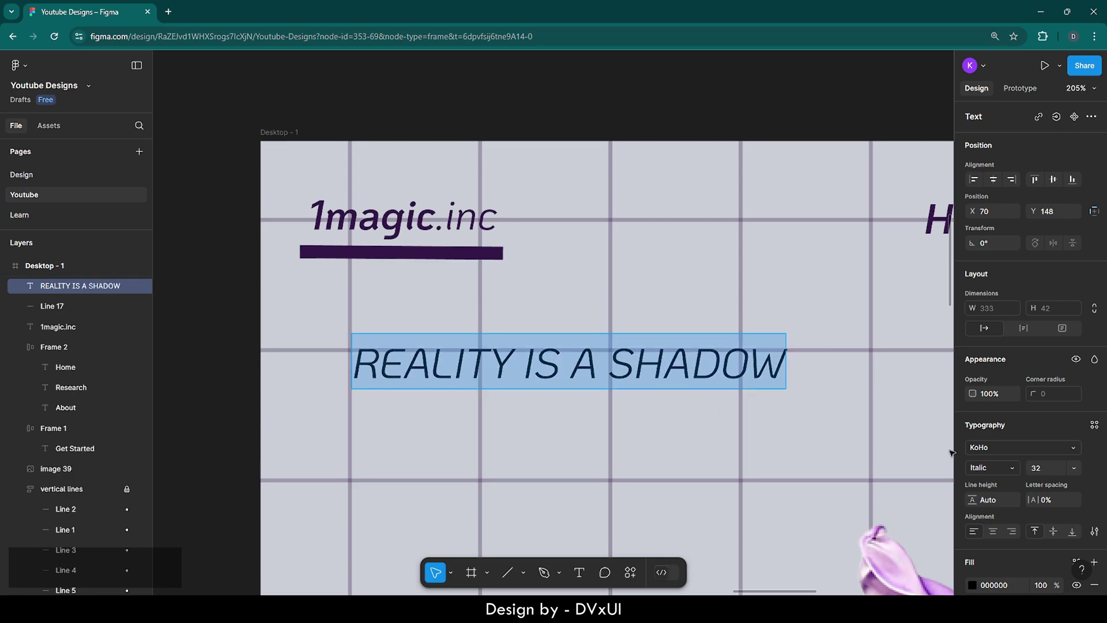
pyautogui.click(979, 448)
pyautogui.write('no4')
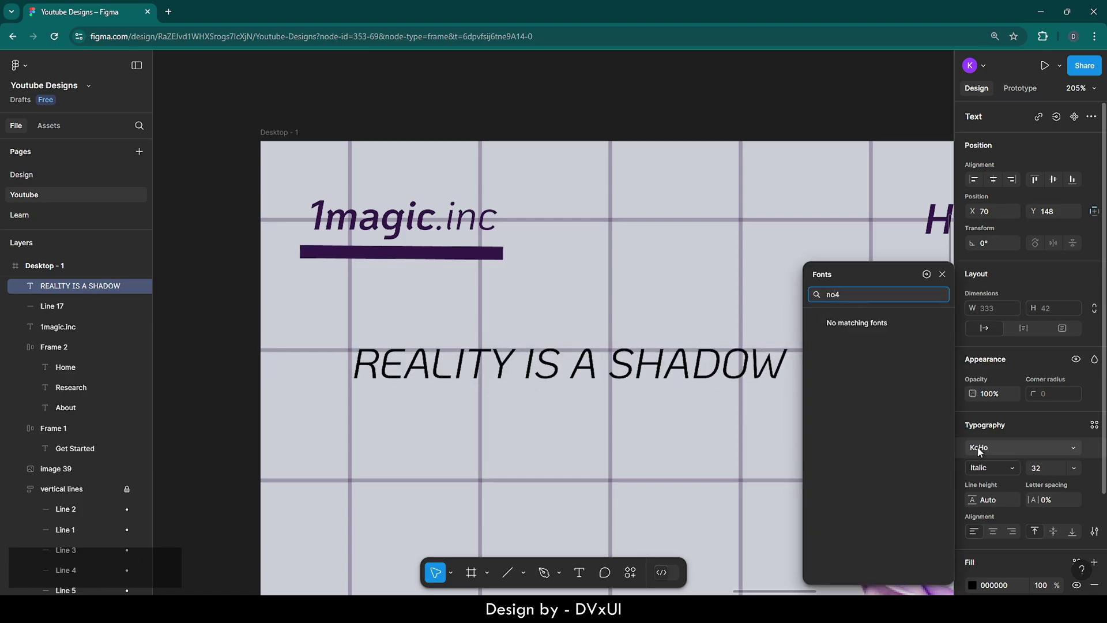
pyautogui.press('BackSpace')
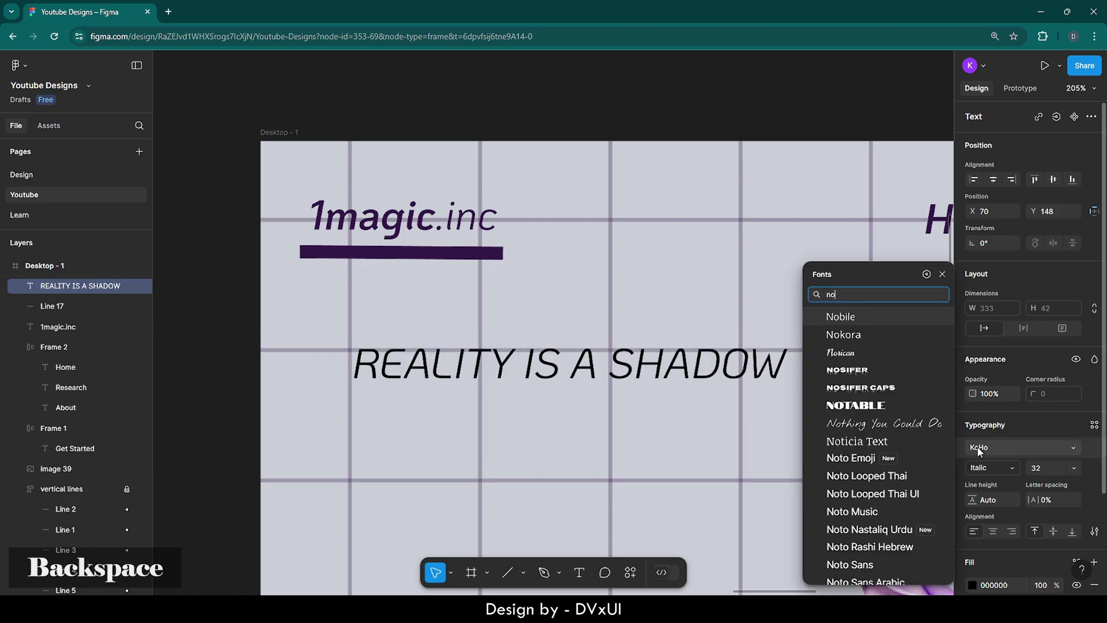
pyautogui.press('Return')
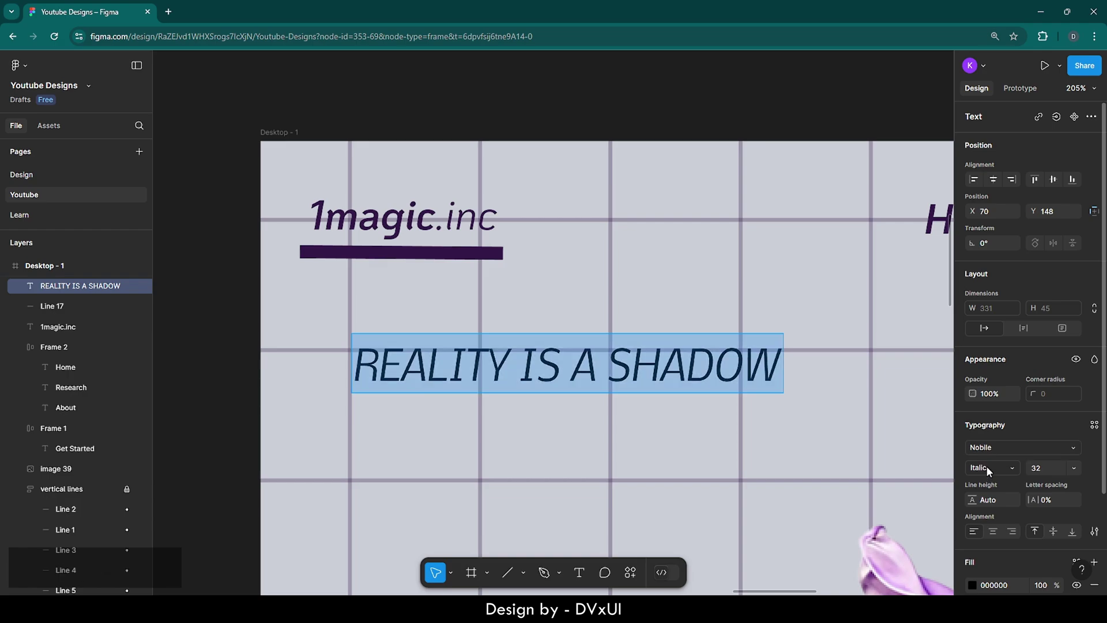
pyautogui.click(988, 468)
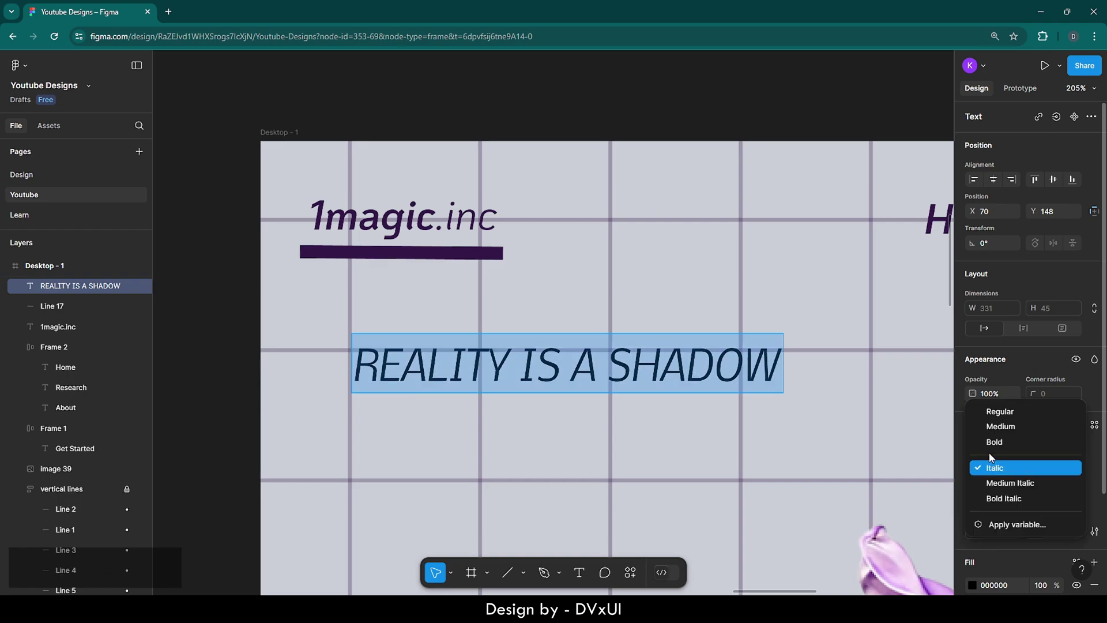
pyautogui.click(990, 443)
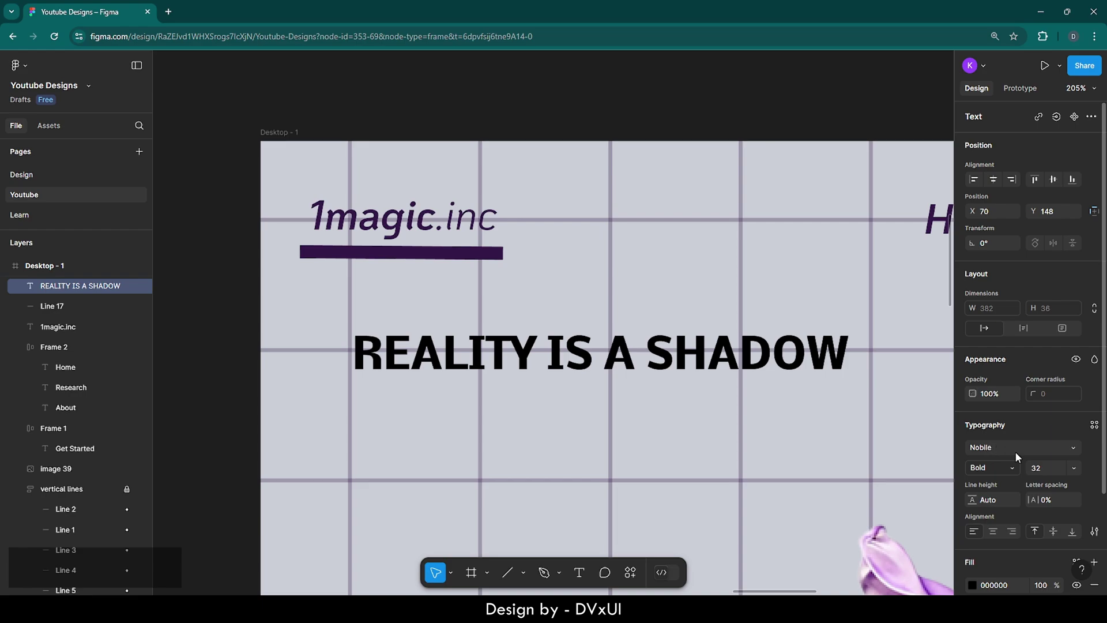
pyautogui.press('Return')
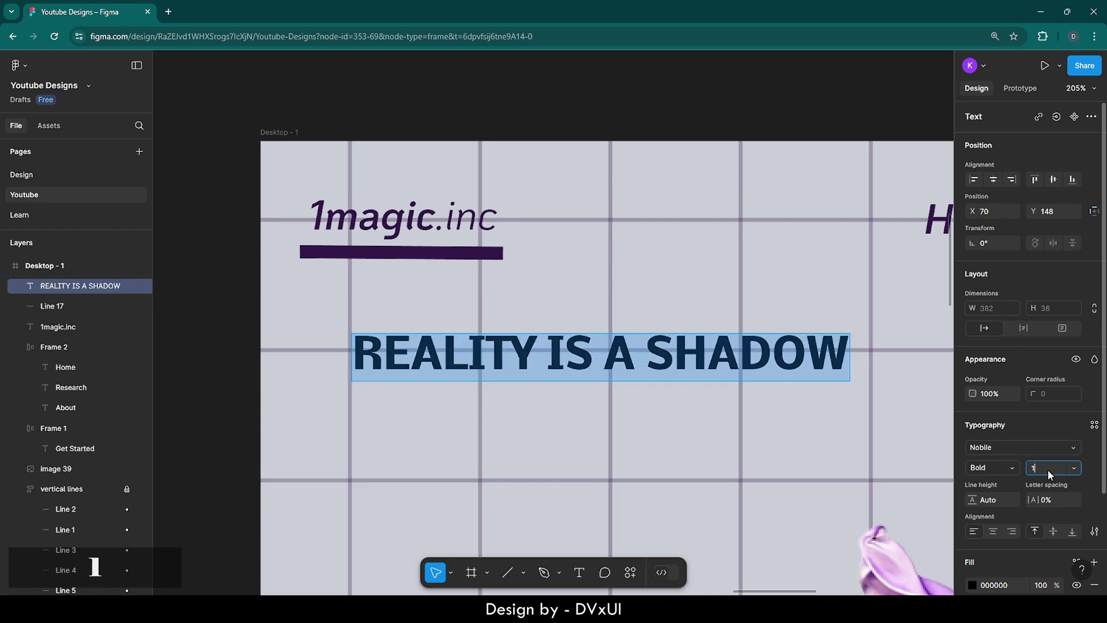
pyautogui.write('18')
pyautogui.press('Return')
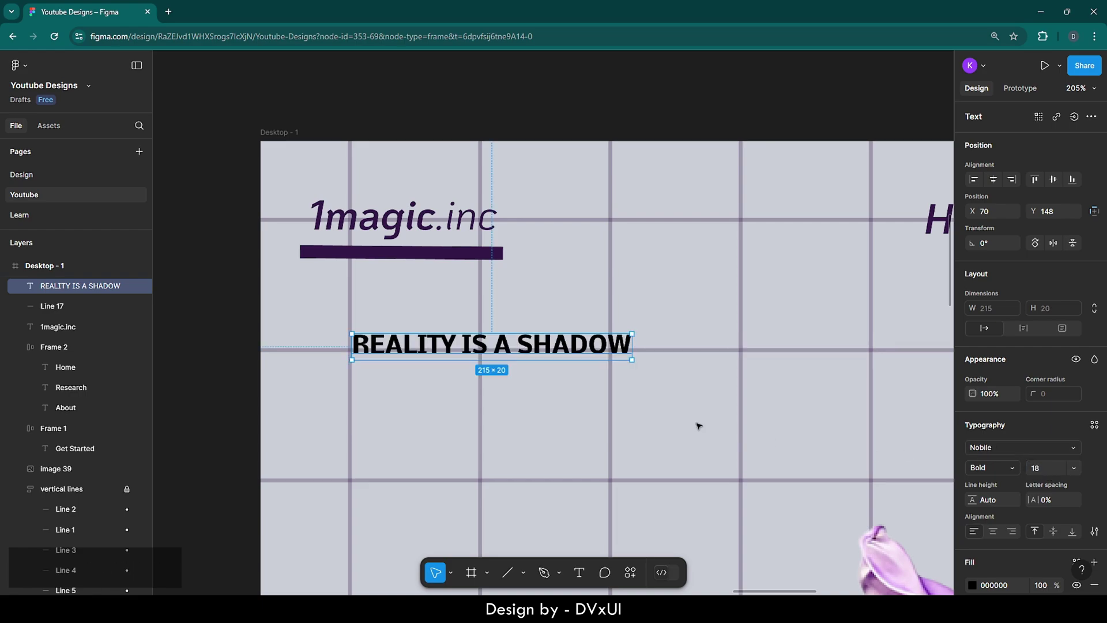
# - Recolor the "REALITY IS A SHADOW" text with the page's dark purple 331947
pyautogui.click(973, 584)
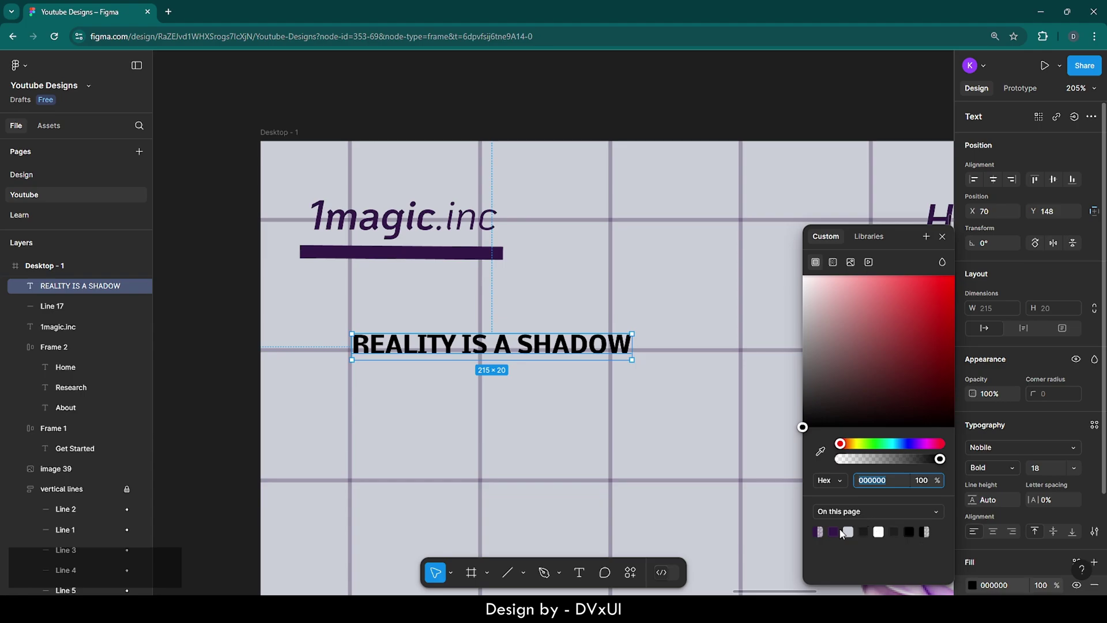
pyautogui.click(834, 532)
pyautogui.click(598, 397)
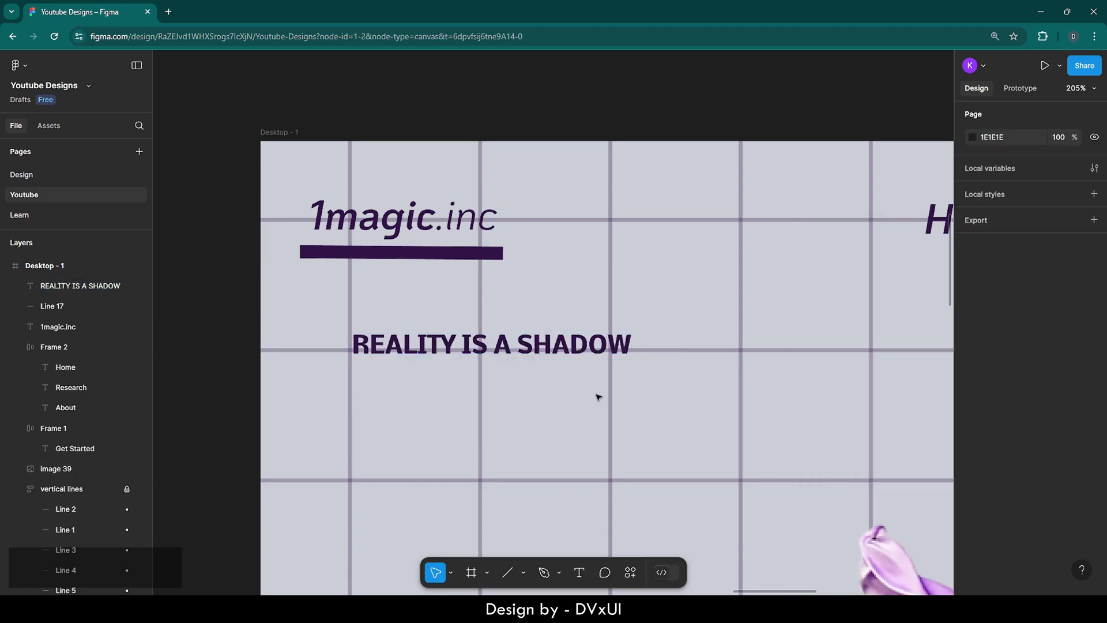
# - Narrow the "REALITY IS A SHADOW" text box so it wraps onto two lines and place it directly under the logo line
pyautogui.click(559, 345)
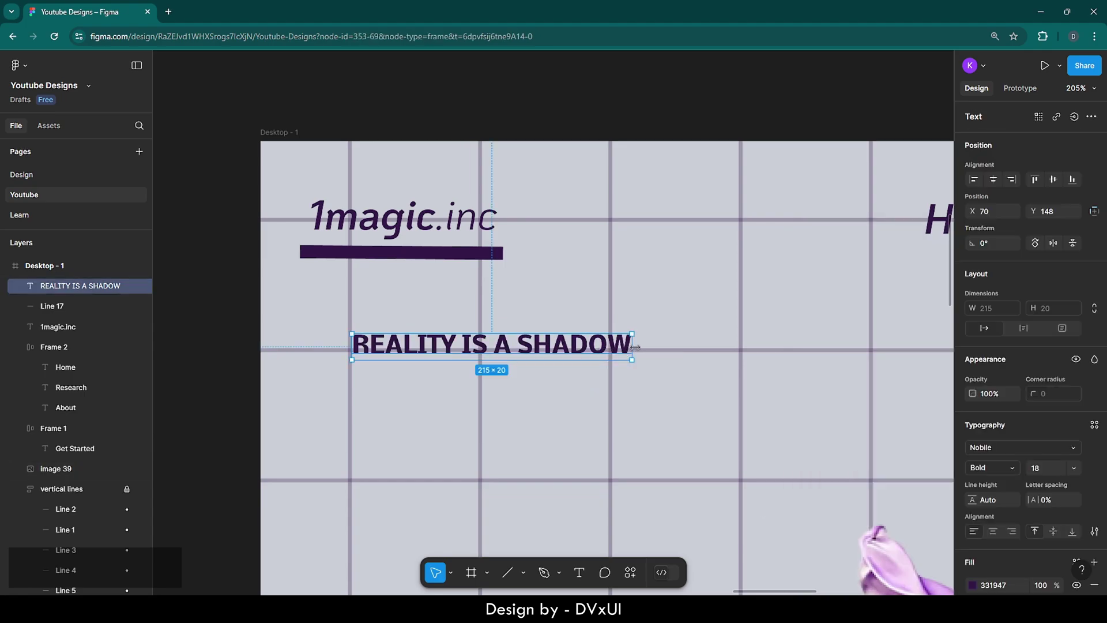
pyautogui.moveTo(633, 346); pyautogui.dragTo(421, 294)
pyautogui.click(404, 367)
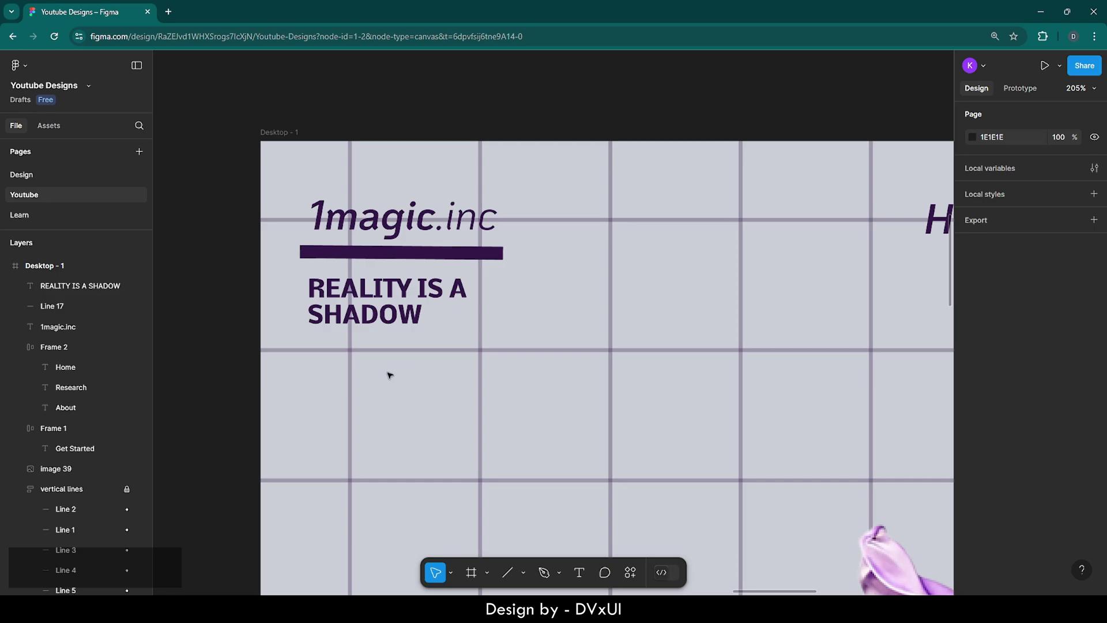
pyautogui.hotkey('shift', '1')
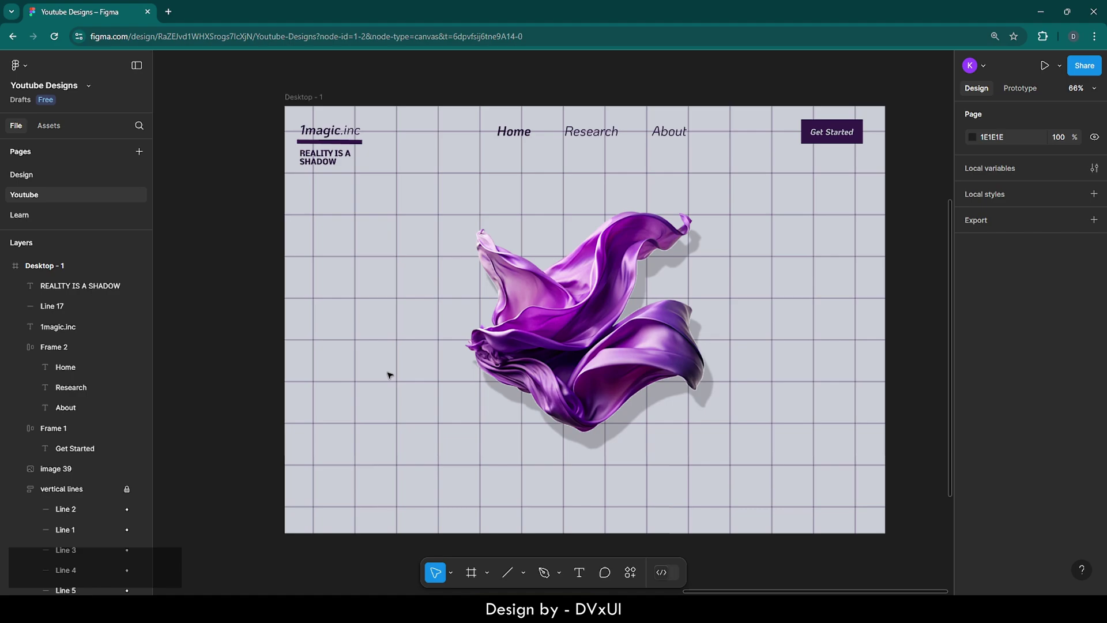
# - Set the rotation of the line under the 1magic.inc logo to 0°
pyautogui.click(350, 144)
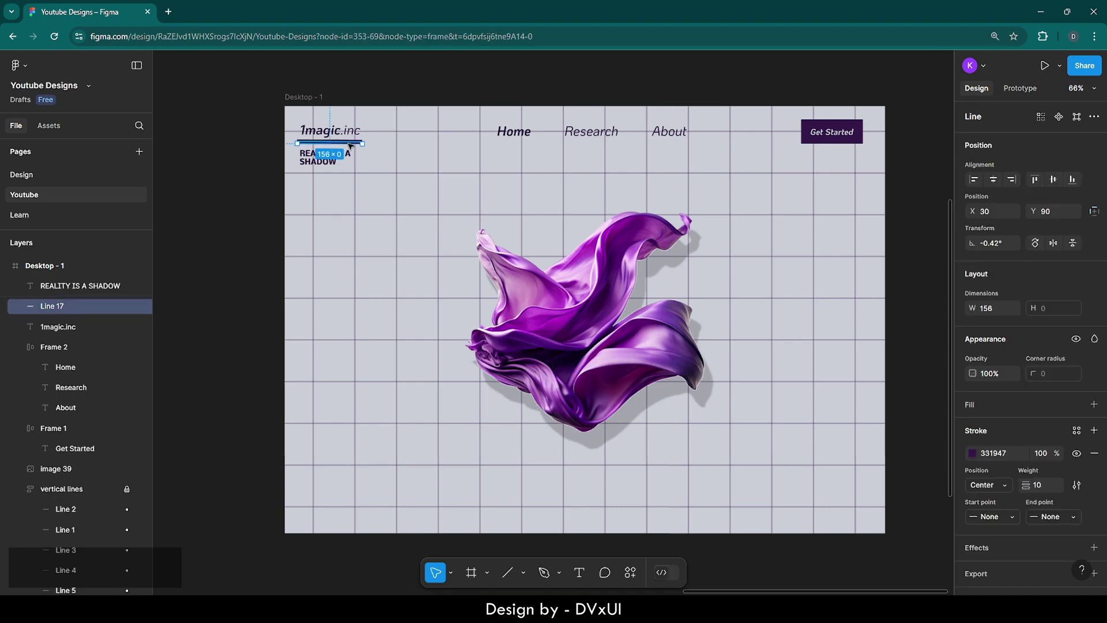
pyautogui.click(992, 245)
pyautogui.hotkey('ctrl', 'a')
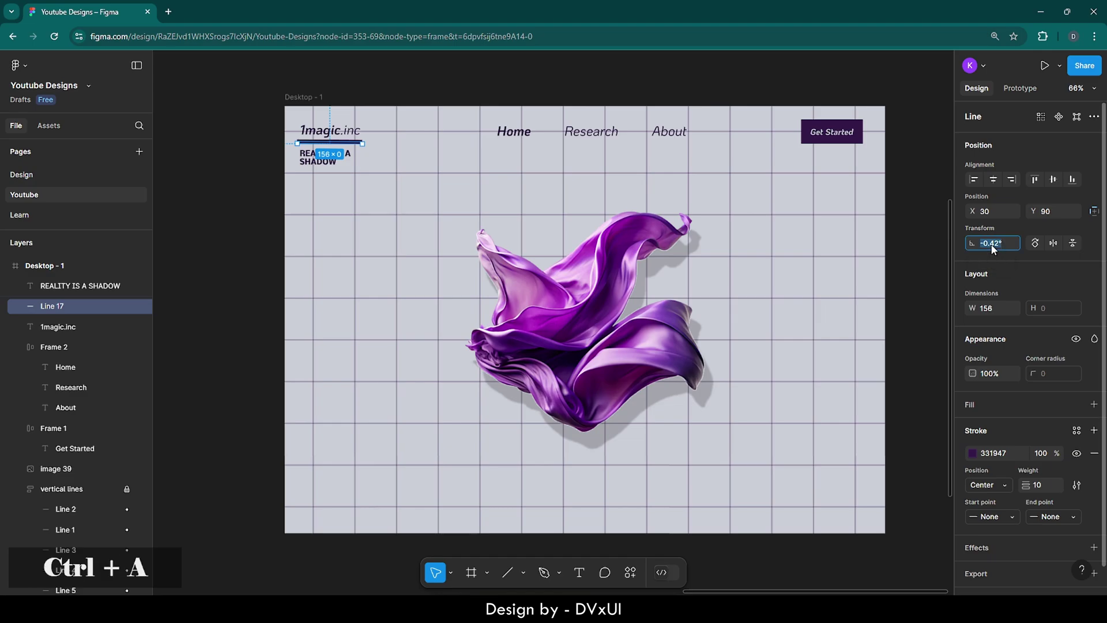
pyautogui.press('BackSpace')
pyautogui.write('0')
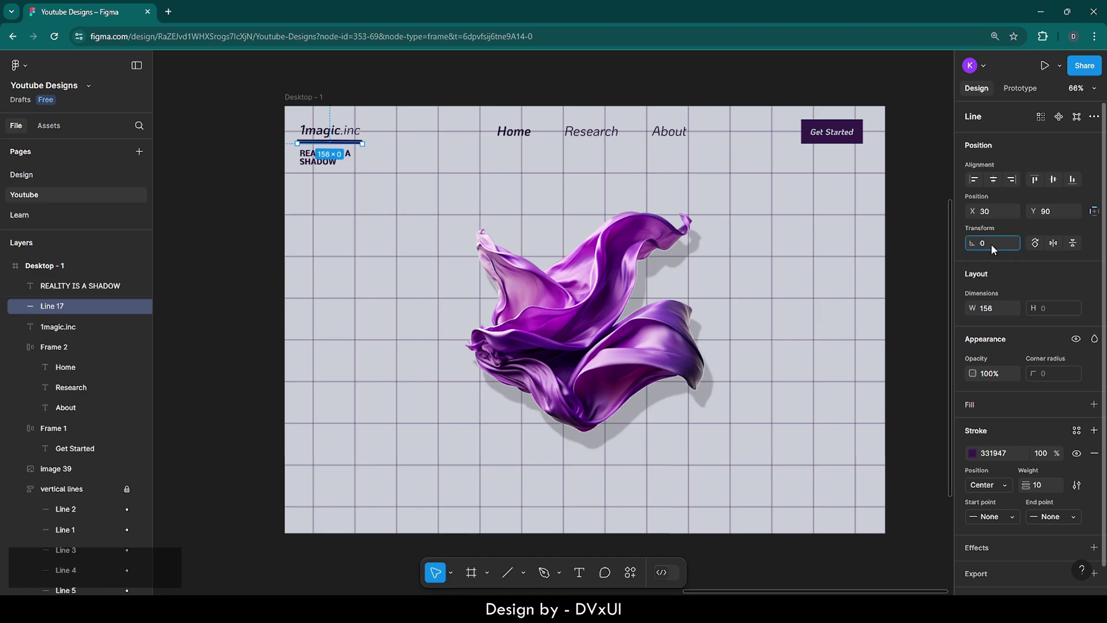
pyautogui.press('Return')
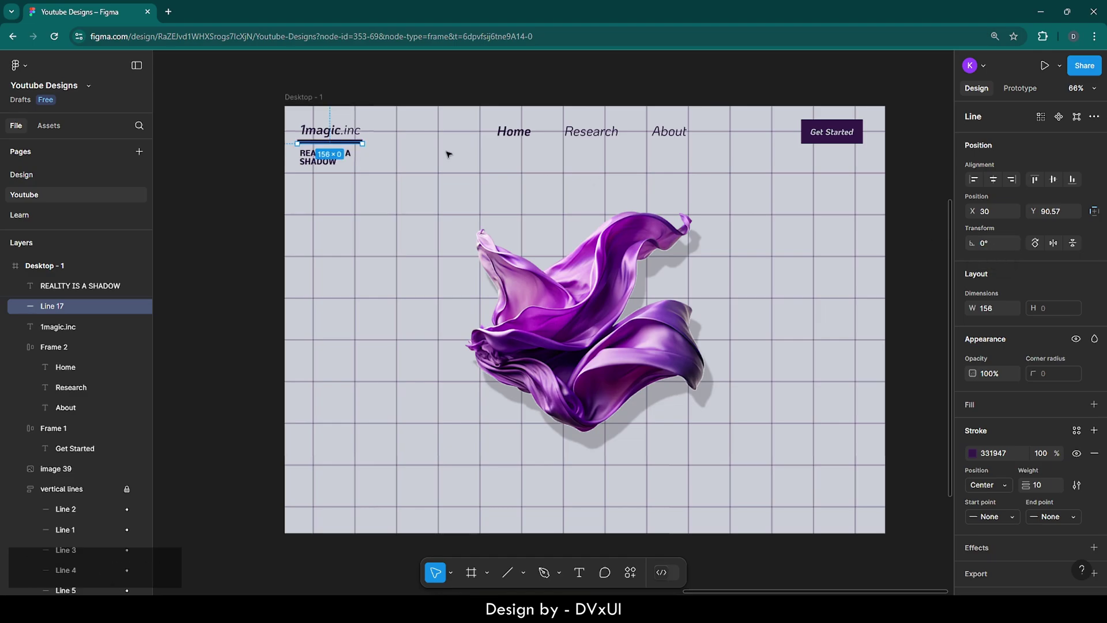
# - Nudge the "REALITY IS A SHADOW" tagline up to Y 102, closer to the logo line
pyautogui.click(327, 166)
pyautogui.press('Up')
pyautogui.press('Up')
pyautogui.press('Up')
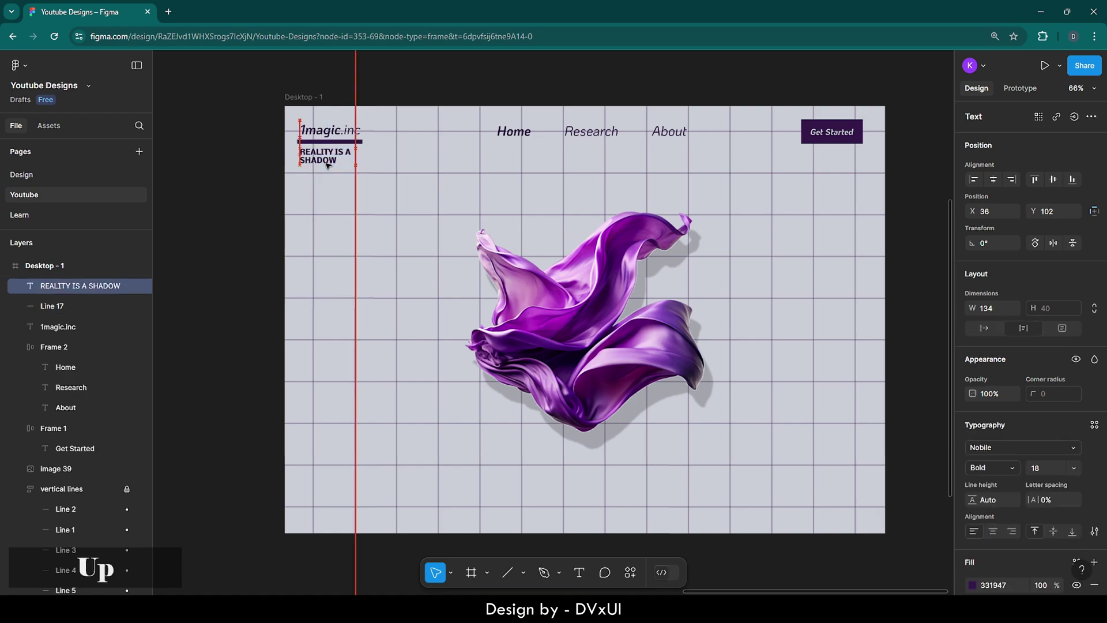
# - Move the 1magic.inc logo, its line and the tagline together slightly upward in the frame
pyautogui.keyDown('shift'); pyautogui.click(327, 142); pyautogui.keyUp('shift')
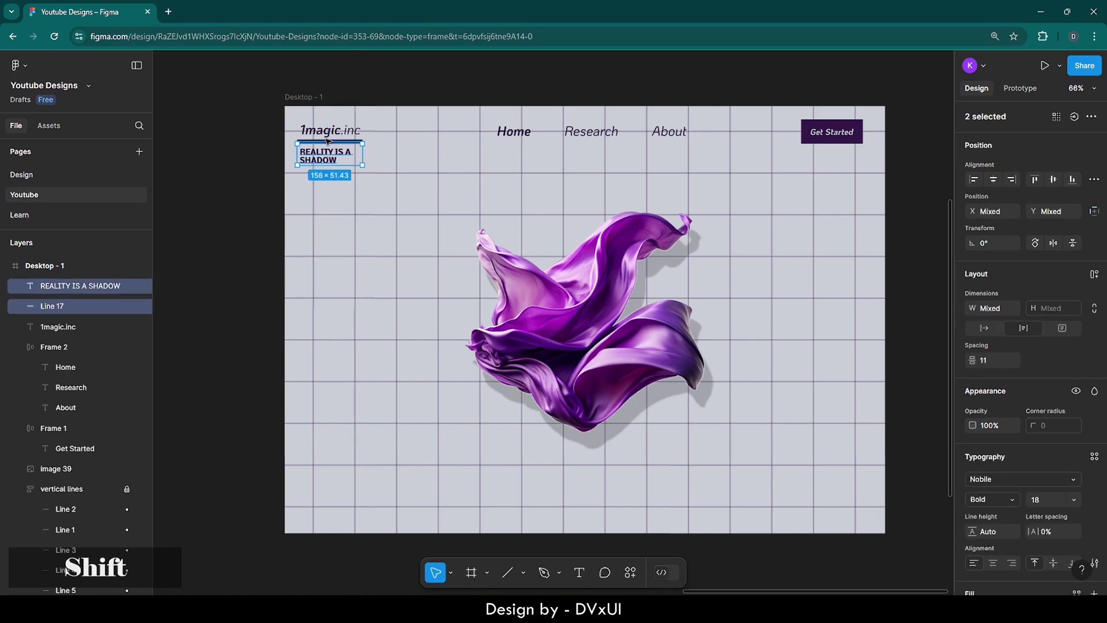
pyautogui.keyDown('shift'); pyautogui.click(329, 136); pyautogui.keyUp('shift')
pyautogui.hotkey('shift', 'Up')
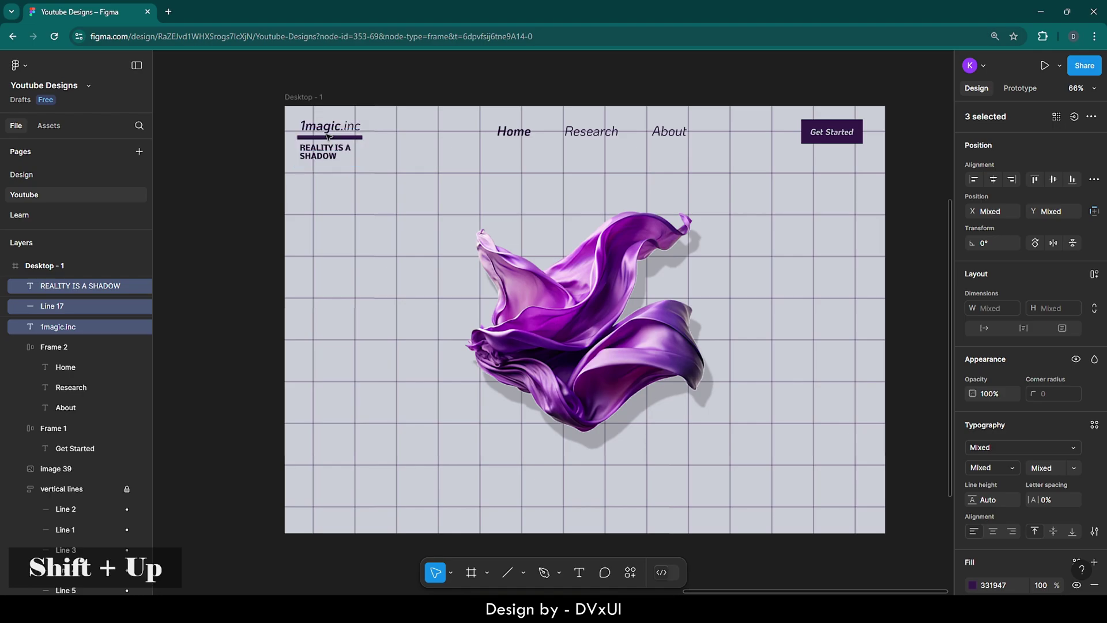
pyautogui.press('Down')
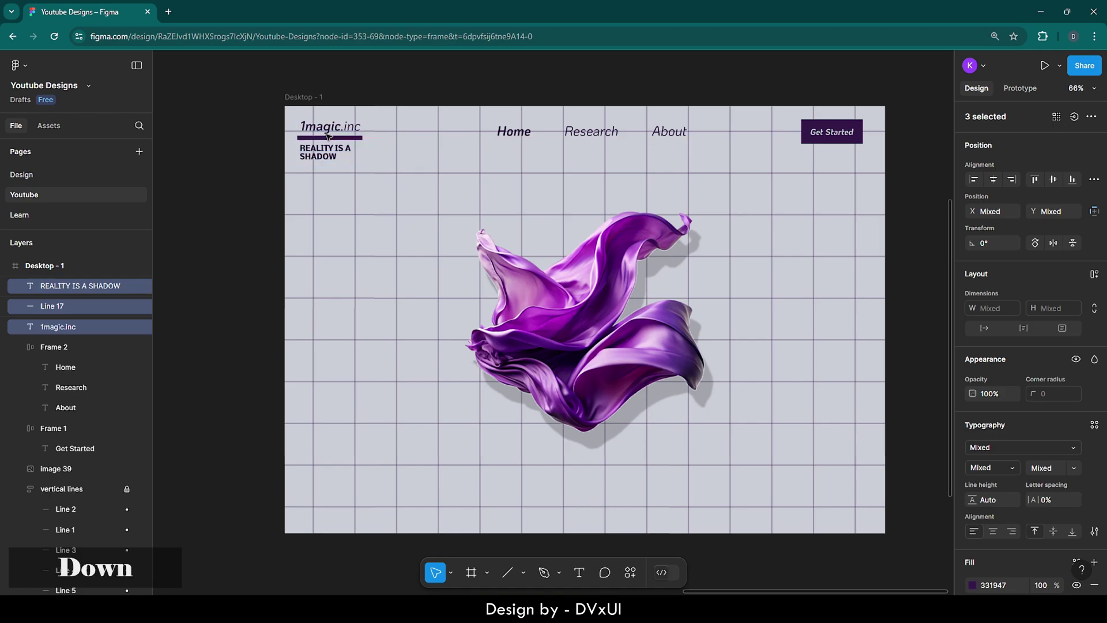
pyautogui.click(375, 242)
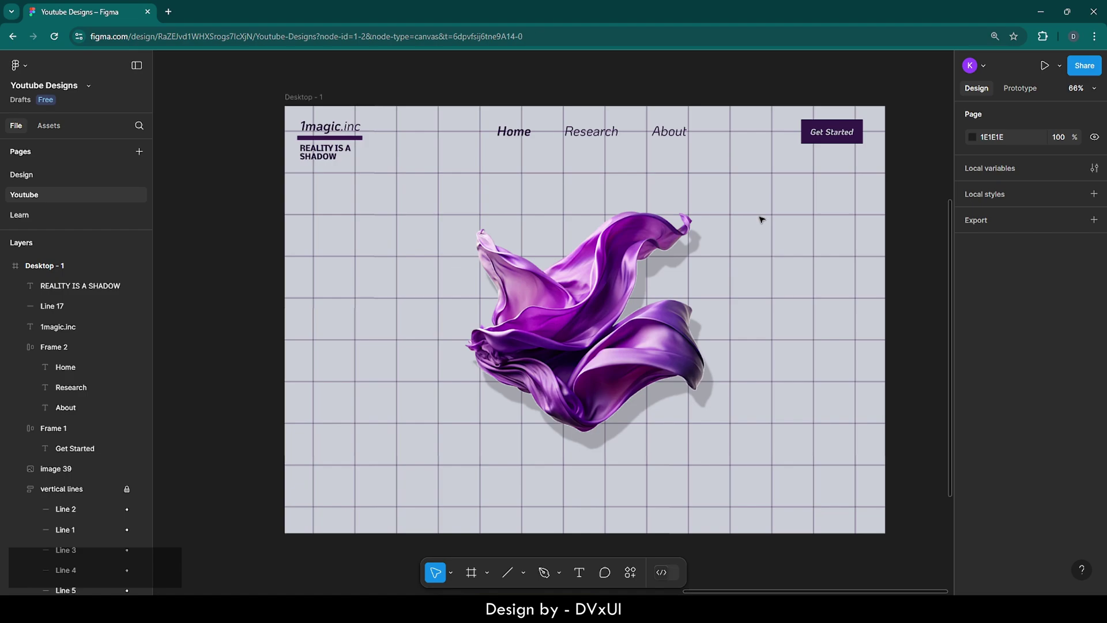
# - Add the text "Imagination" beside the fabric image at about X 222, Y 507
pyautogui.click(579, 573)
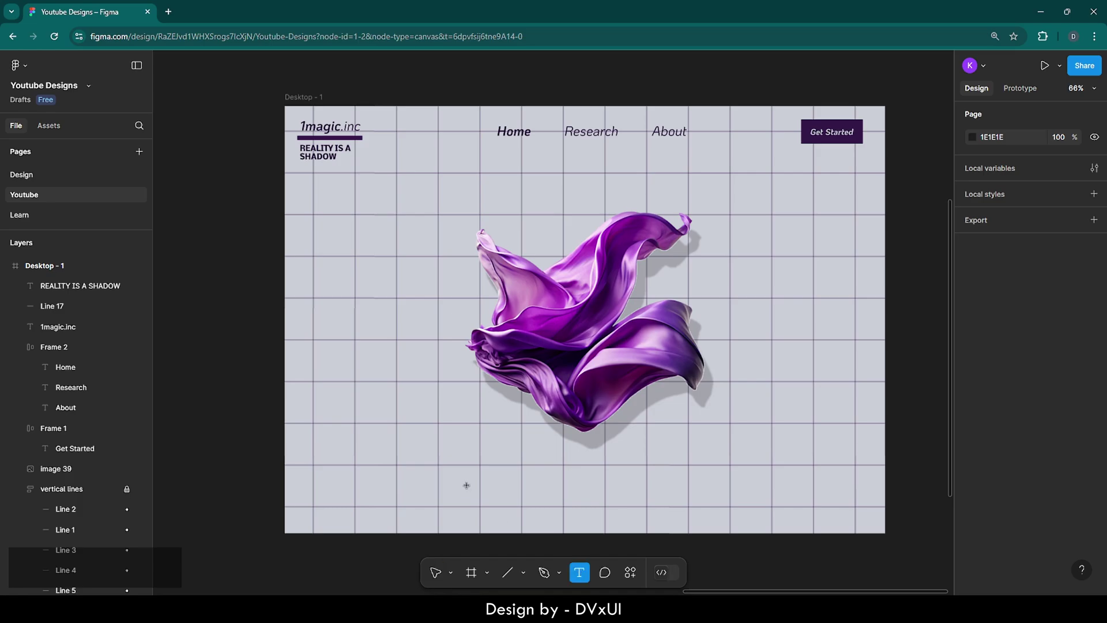
pyautogui.click(378, 319)
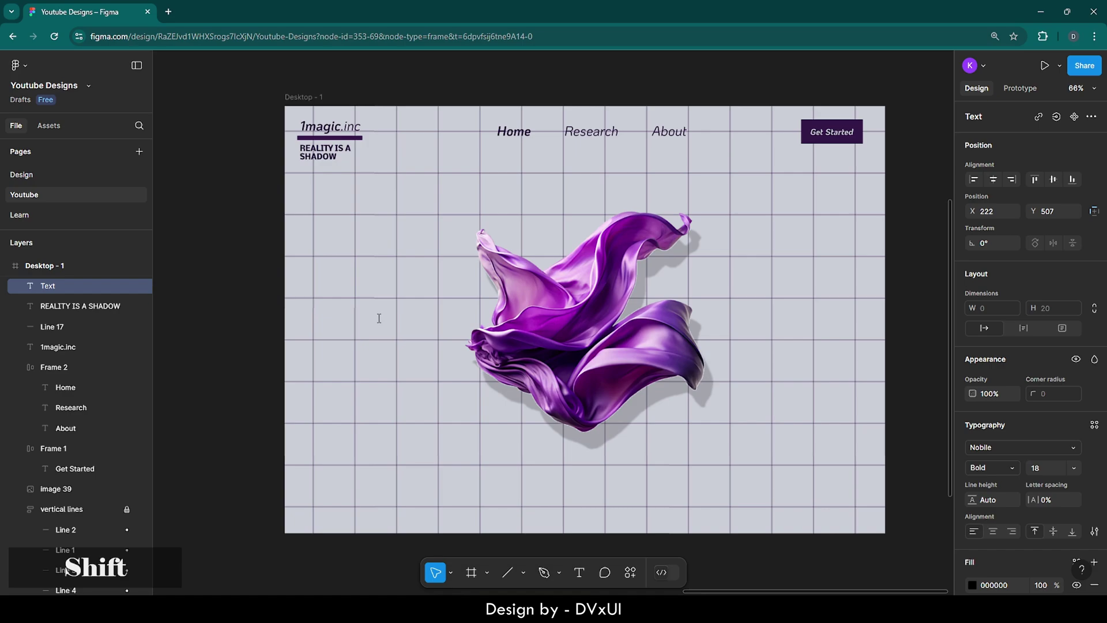
pyautogui.write('Imagination')
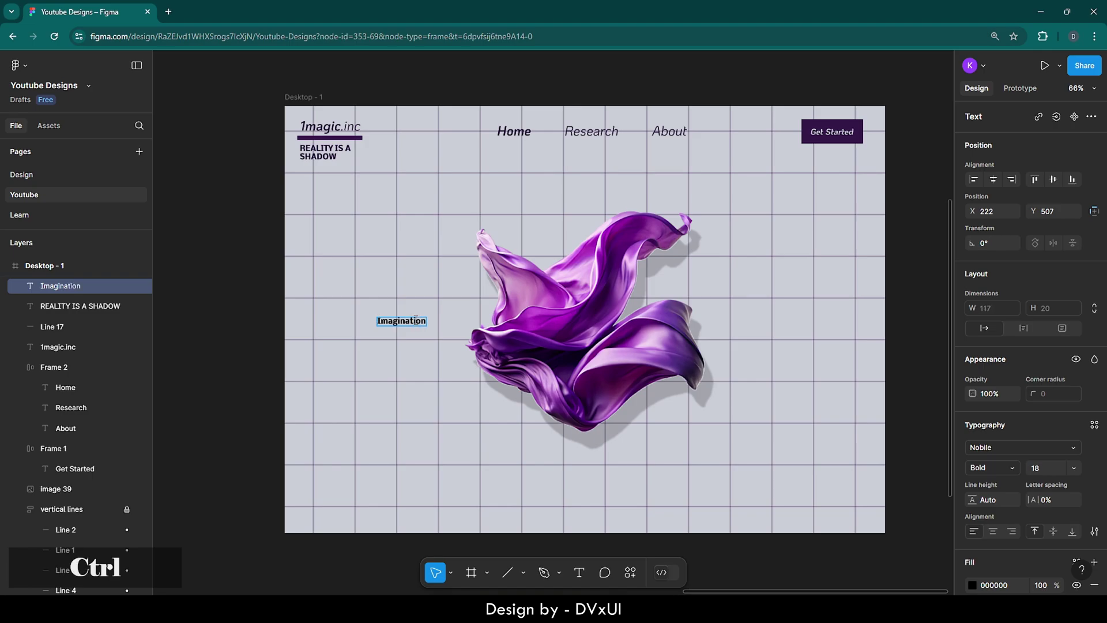
# - Set the "Imagination" text to size 200 in the KoHo font
pyautogui.hotkey('ctrl', 'a')
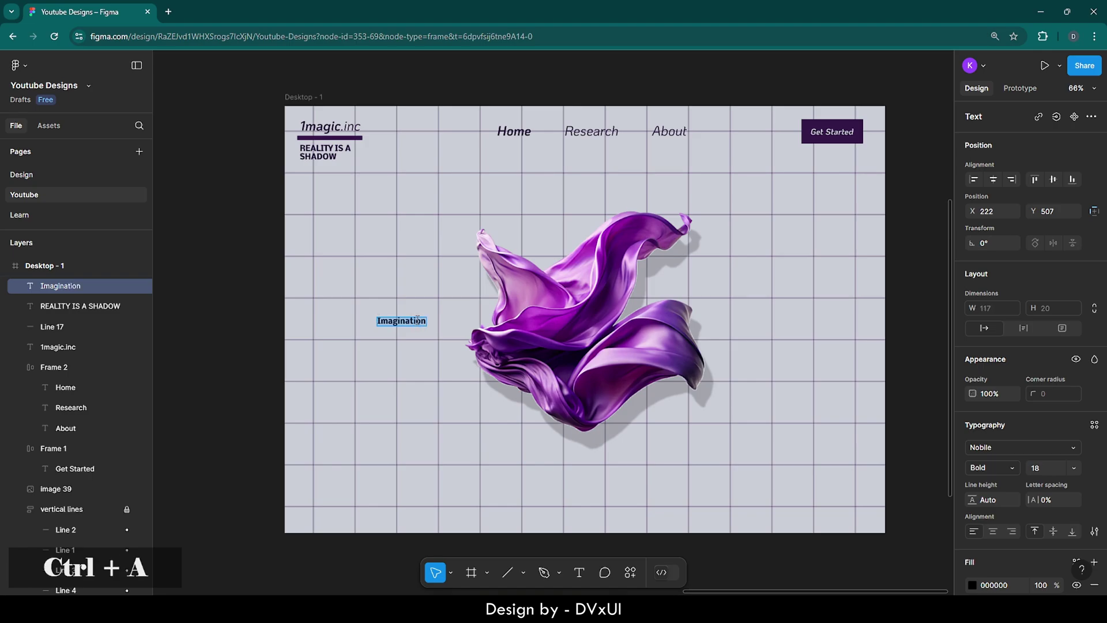
pyautogui.click(1040, 466)
pyautogui.press('BackSpace')
pyautogui.write('200')
pyautogui.press('Return')
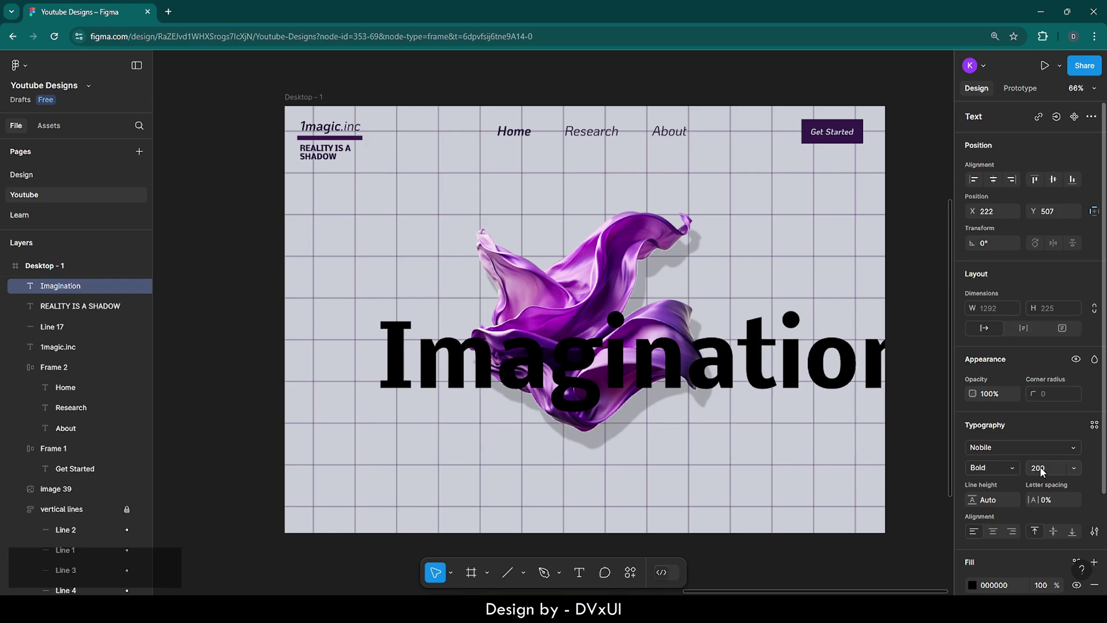
pyautogui.click(995, 449)
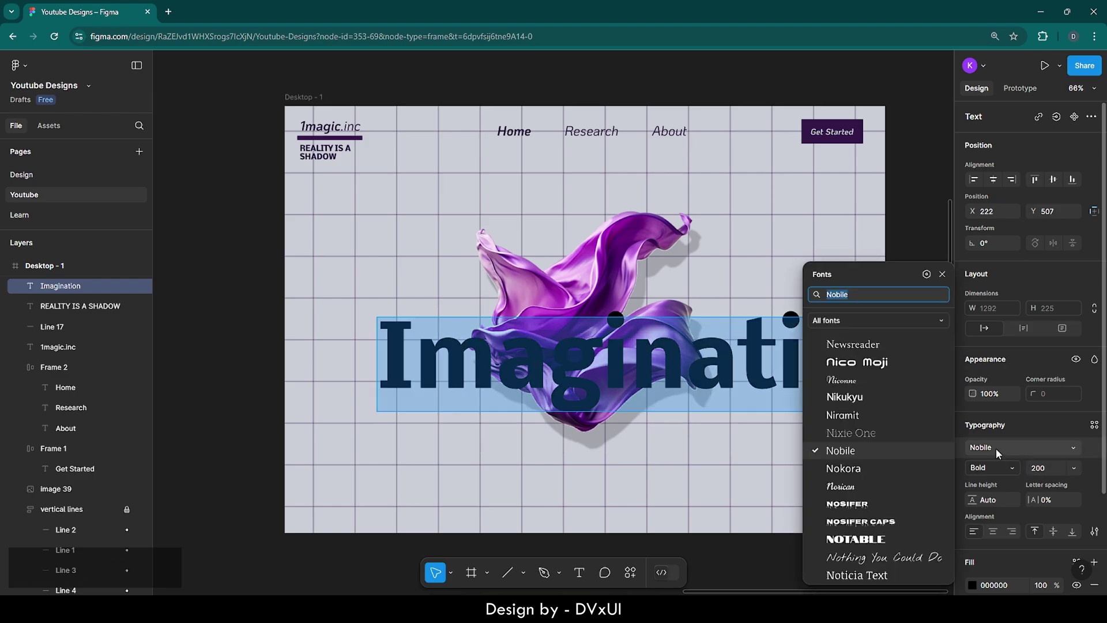
pyautogui.write('koho')
pyautogui.press('Return')
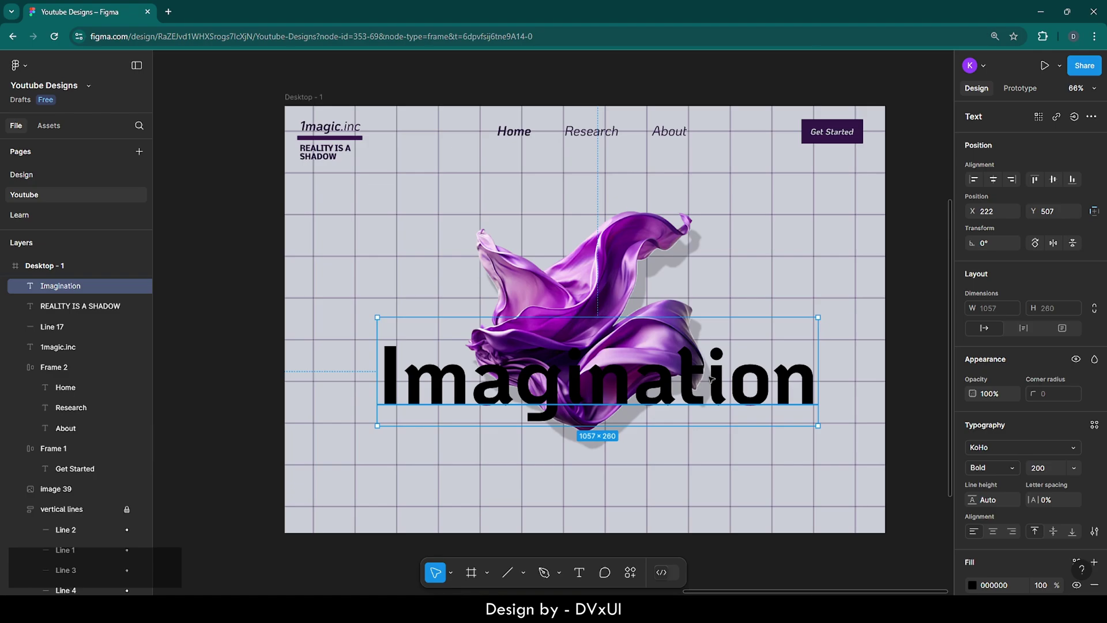
# - Move the "Imagination" heading roughly centred above the fabric image, at about X 186, Y 133
pyautogui.moveTo(711, 379); pyautogui.dragTo(706, 381)
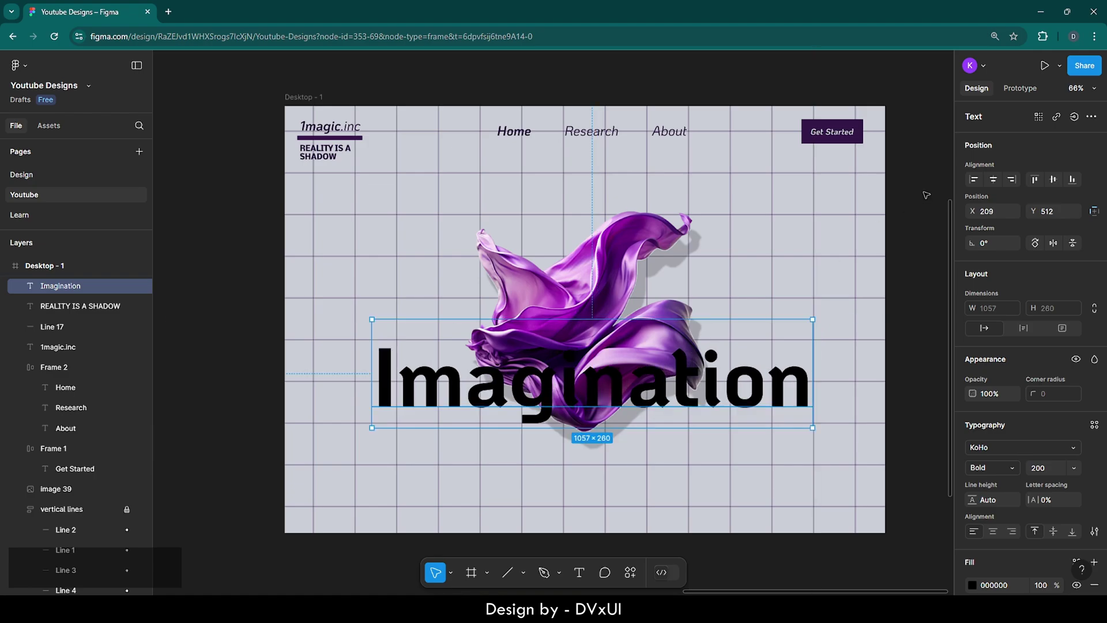
pyautogui.click(994, 180)
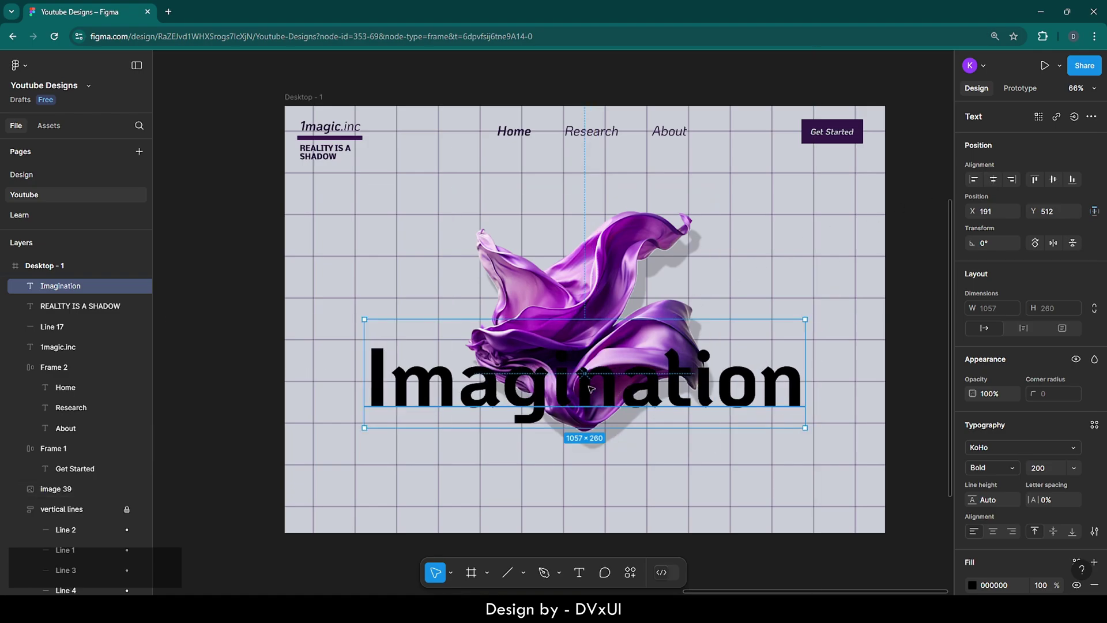
pyautogui.moveTo(591, 390); pyautogui.dragTo(589, 232)
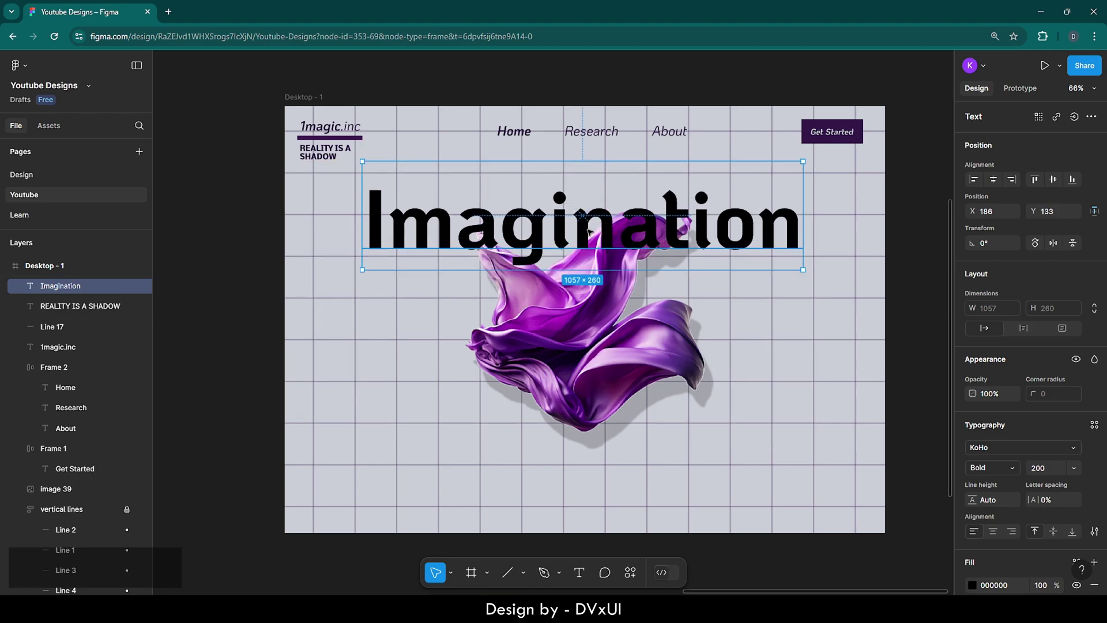
# - Move the fabric image straight down to Y 249
pyautogui.click(585, 316)
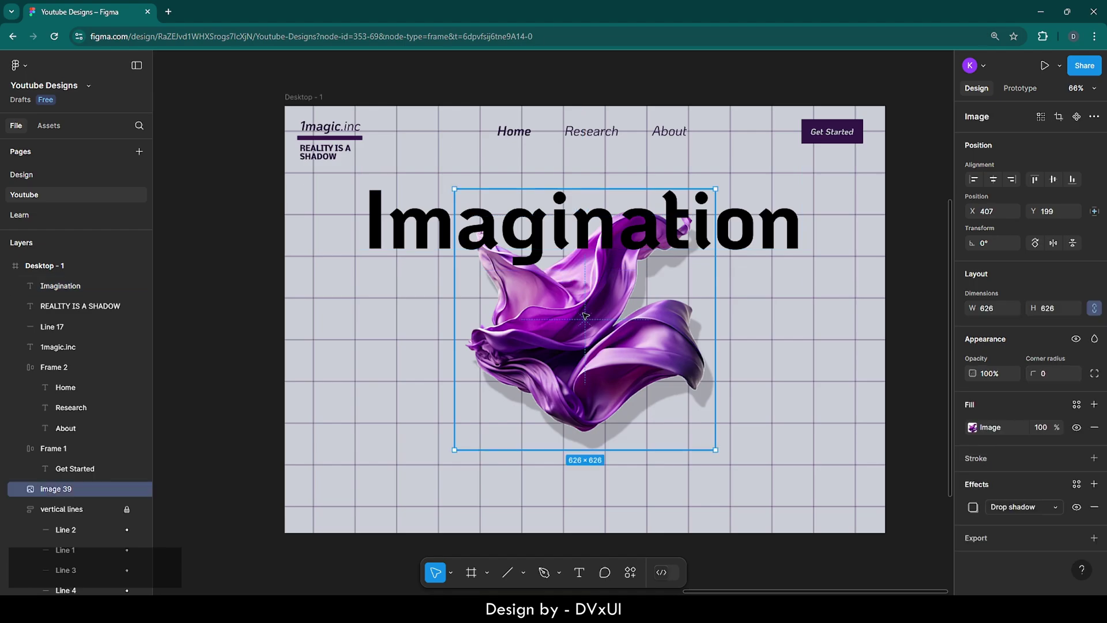
pyautogui.hotkey('shift', 'Down')
pyautogui.hotkey('shift', 'Down')
pyautogui.hotkey('shift', 'Down')
pyautogui.hotkey('shift', 'Down')
pyautogui.hotkey('shift', 'Down')
pyautogui.hotkey('shift', 'Down')
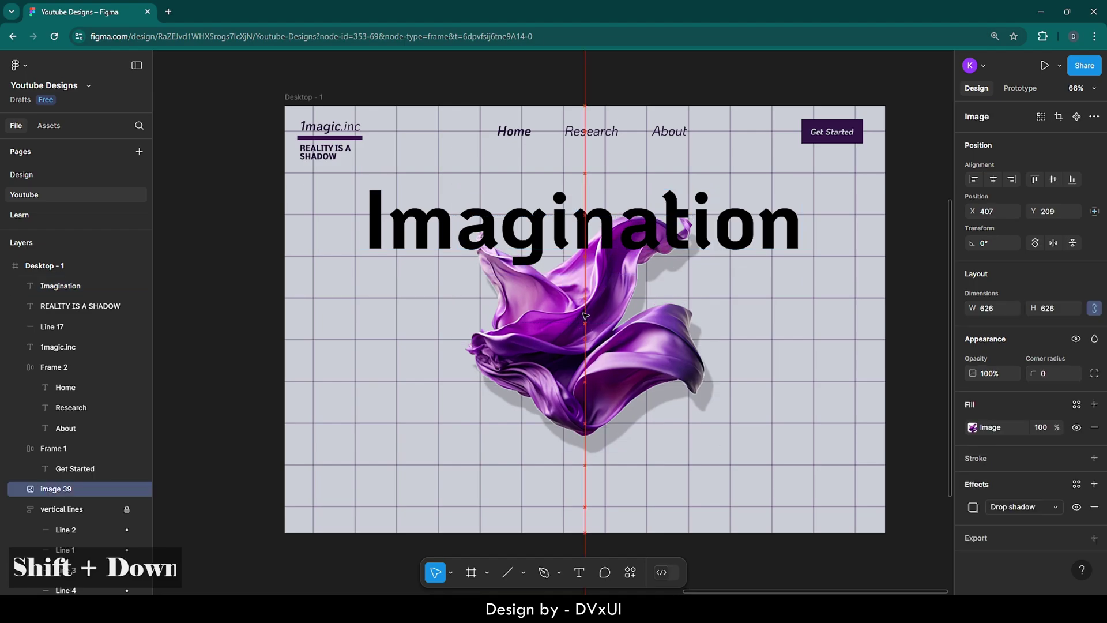
pyautogui.hotkey('shift', 'Up')
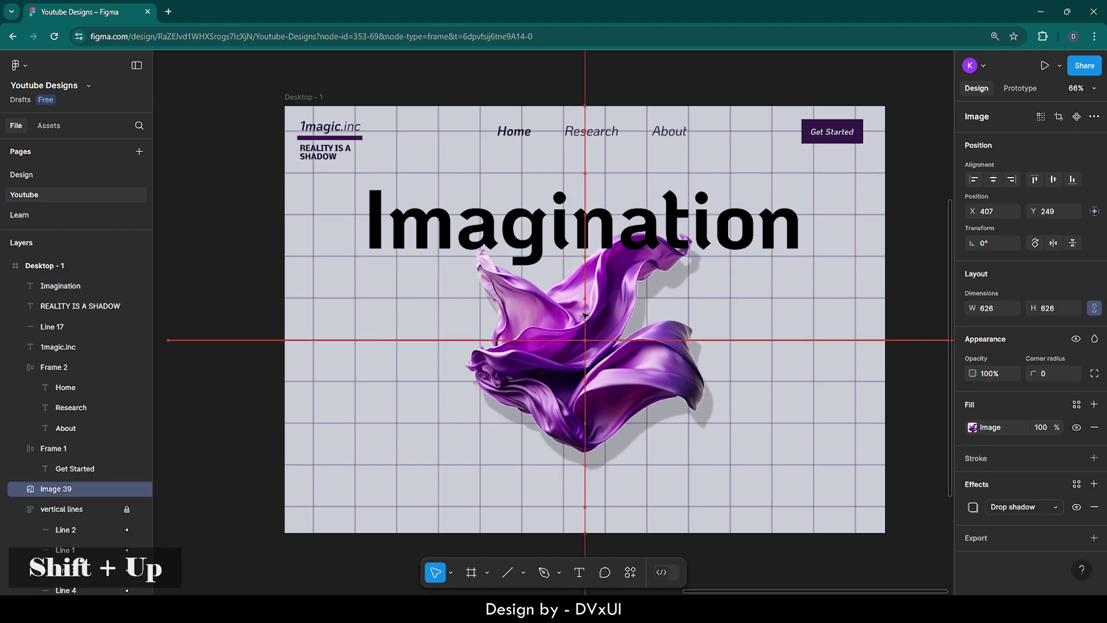
# - Lower the "Imagination" heading to Y 153 and send it to the back, behind the fabric image
pyautogui.click(600, 220)
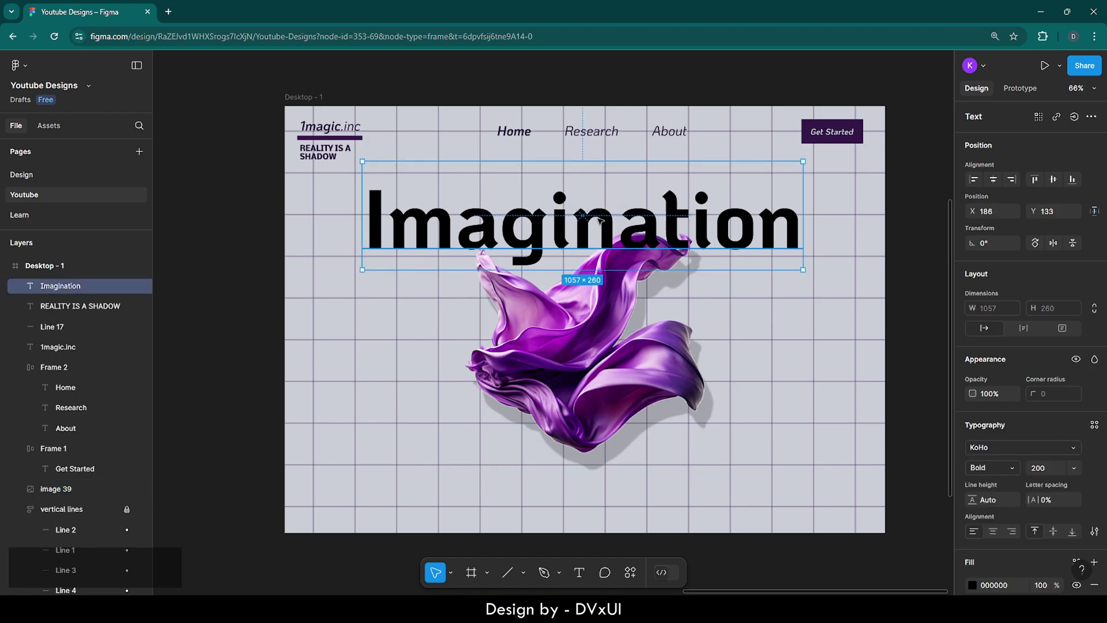
pyautogui.hotkey('shift', 'Down')
pyautogui.hotkey('shift', 'Down')
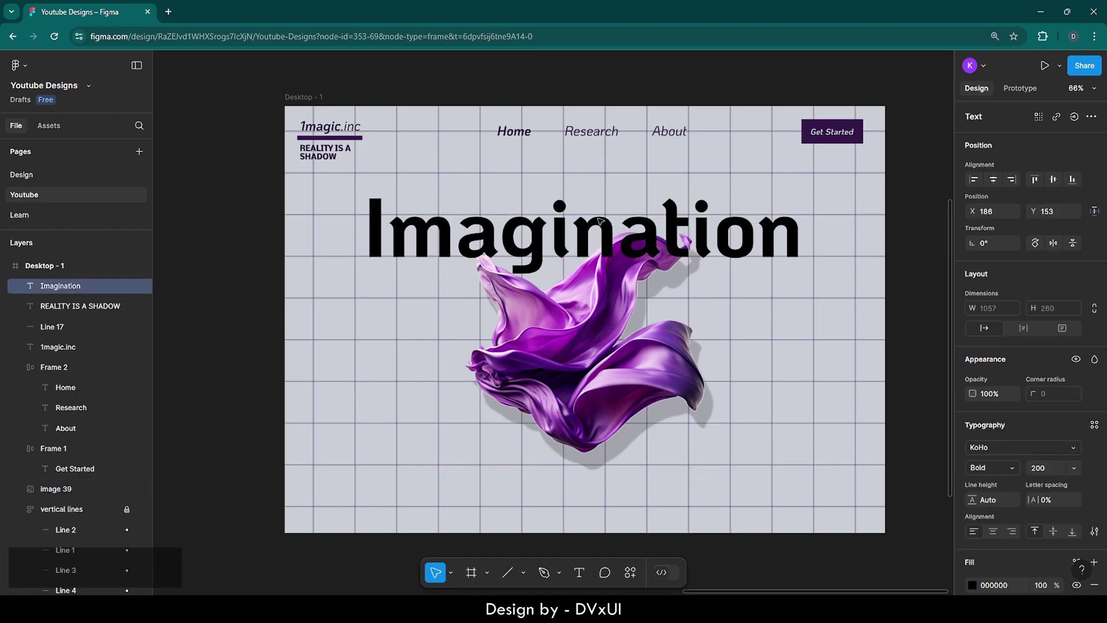
pyautogui.rightClick(597, 230)
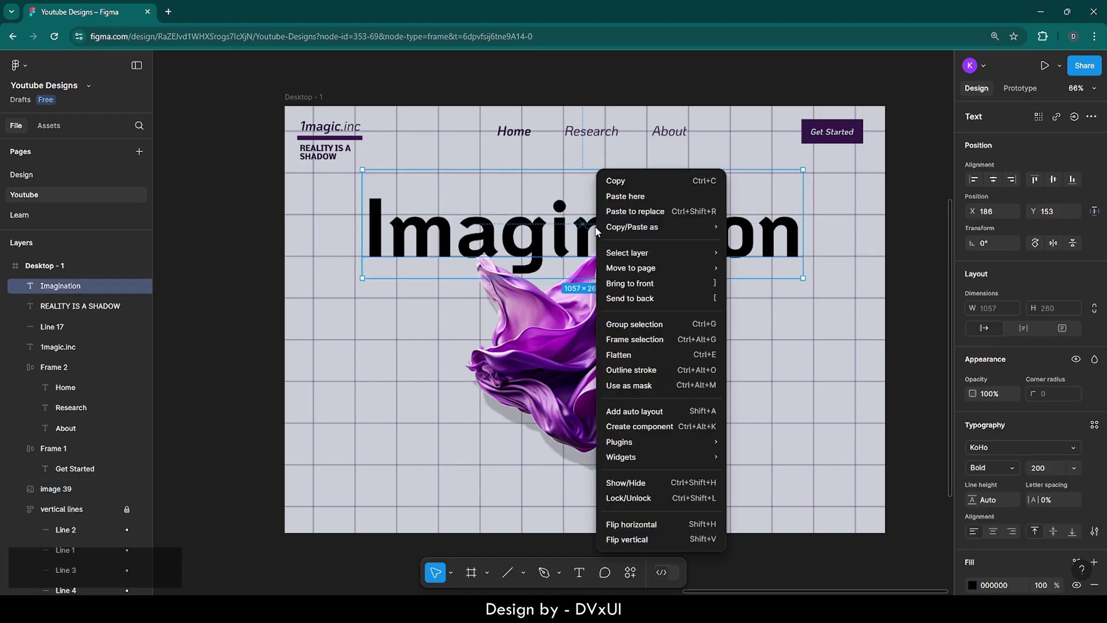
pyautogui.click(628, 299)
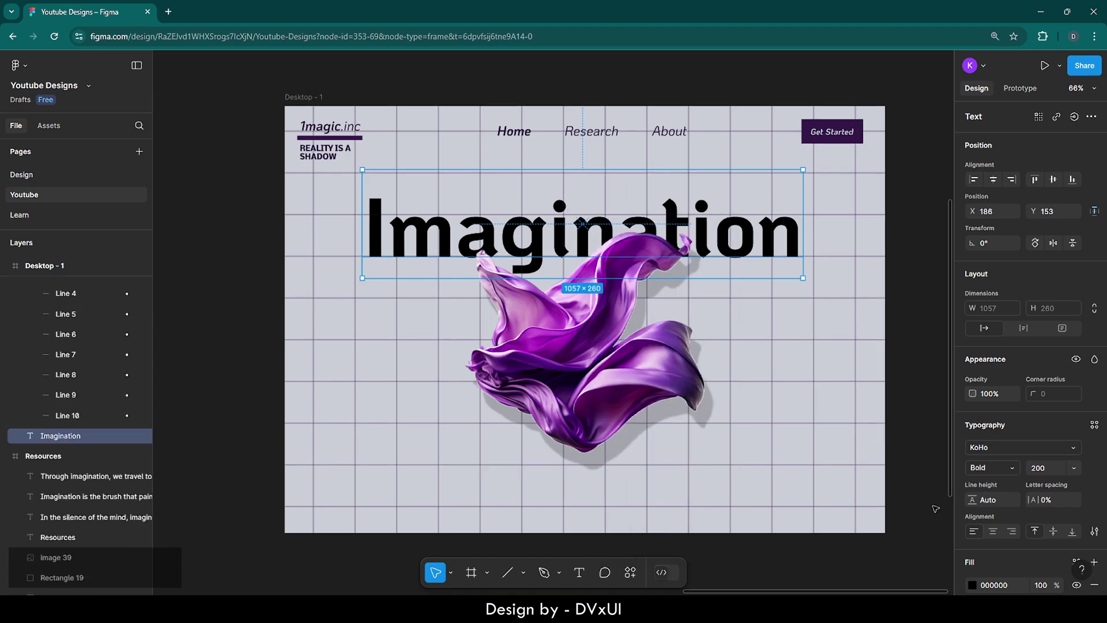
# - Recolor the "Imagination" heading with the page's dark purple 331947
pyautogui.click(973, 584)
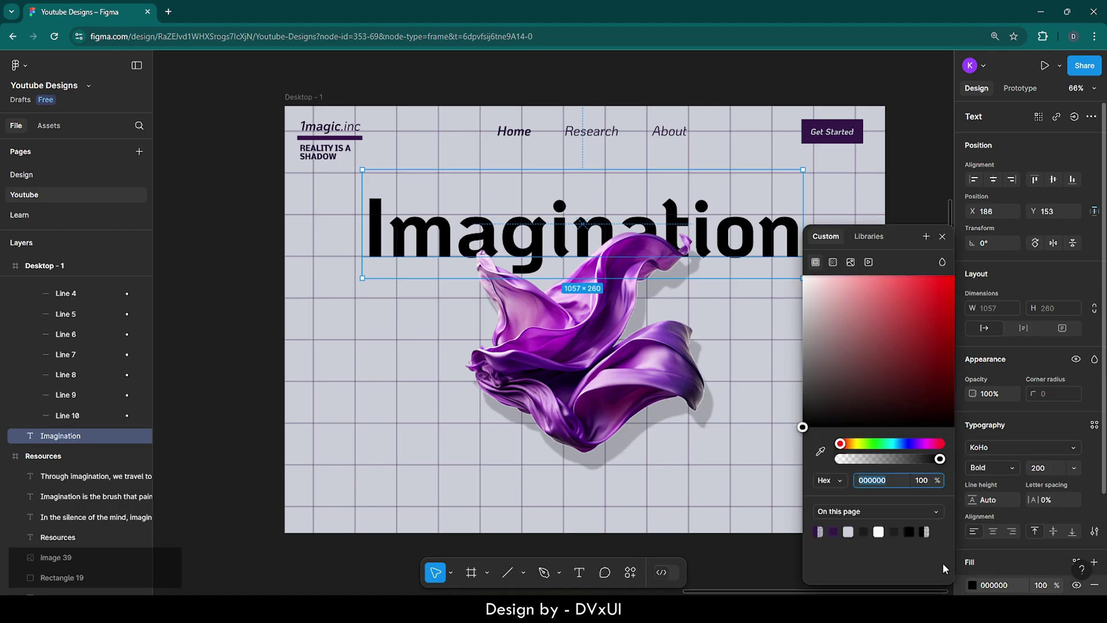
pyautogui.click(835, 531)
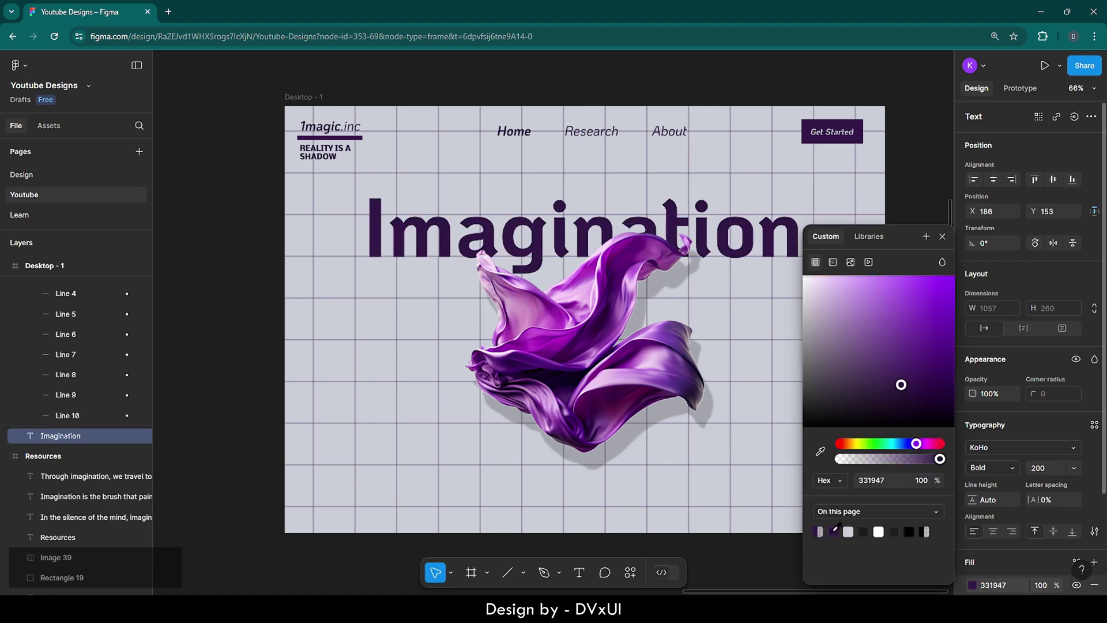
pyautogui.click(559, 505)
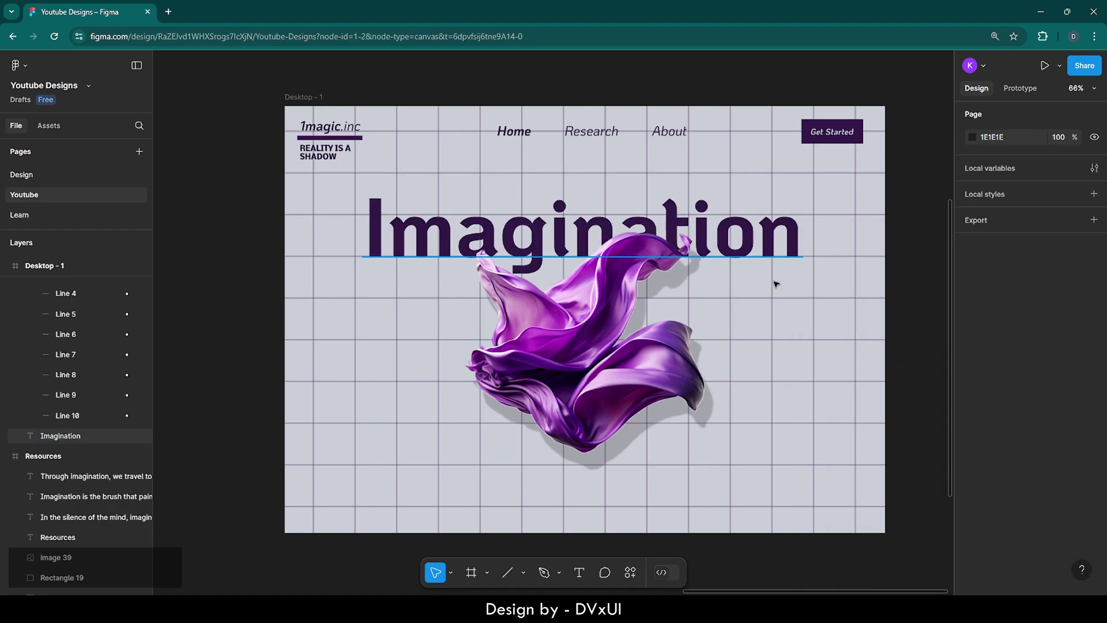
# - Duplicate the "Imagination" heading and place the copy over the fabric's lower end, at about X 192, Y 702
pyautogui.click(763, 225)
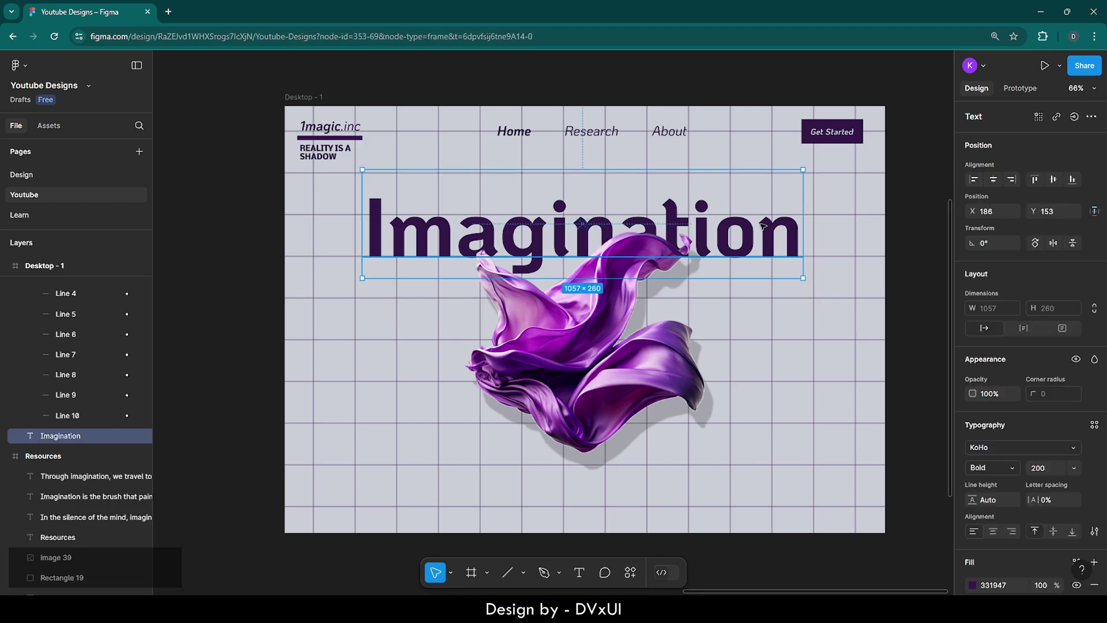
pyautogui.hotkey('ctrl', 'c')
pyautogui.hotkey('ctrl', 'v')
pyautogui.moveTo(762, 225); pyautogui.dragTo(766, 453)
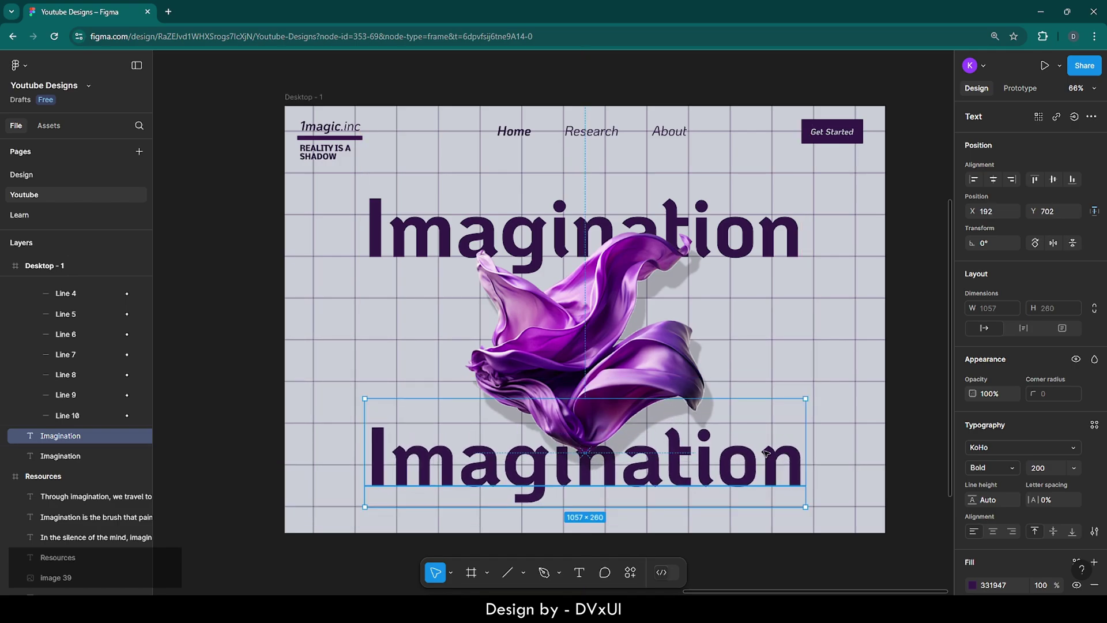
# - Replace the lower heading's text with "in creation..."
pyautogui.doubleClick(766, 453)
pyautogui.press('BackSpace')
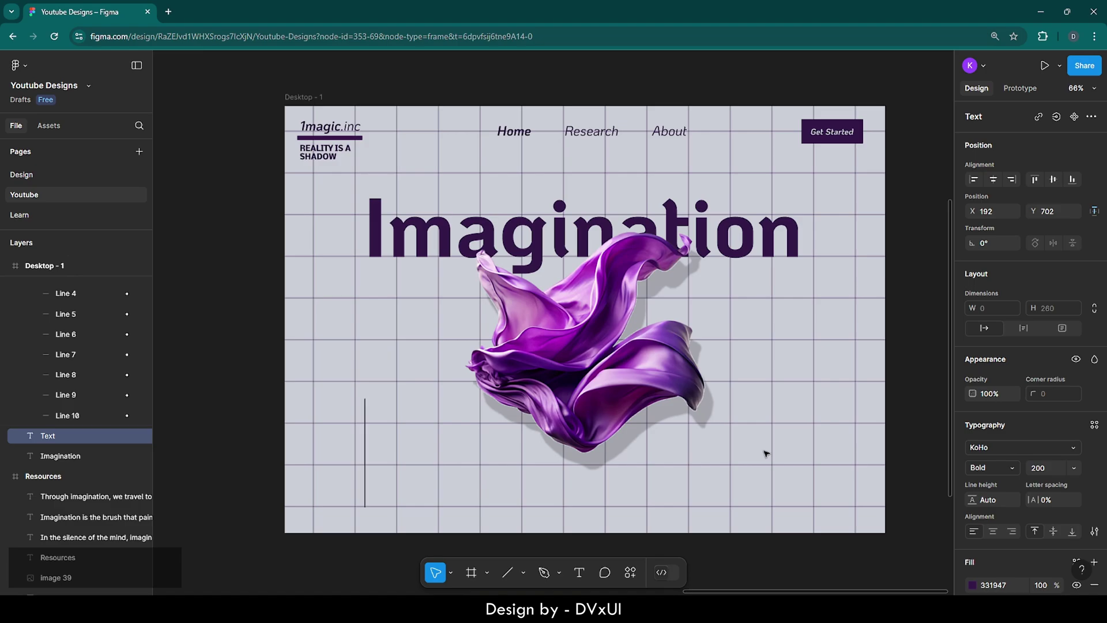
pyautogui.write('i')
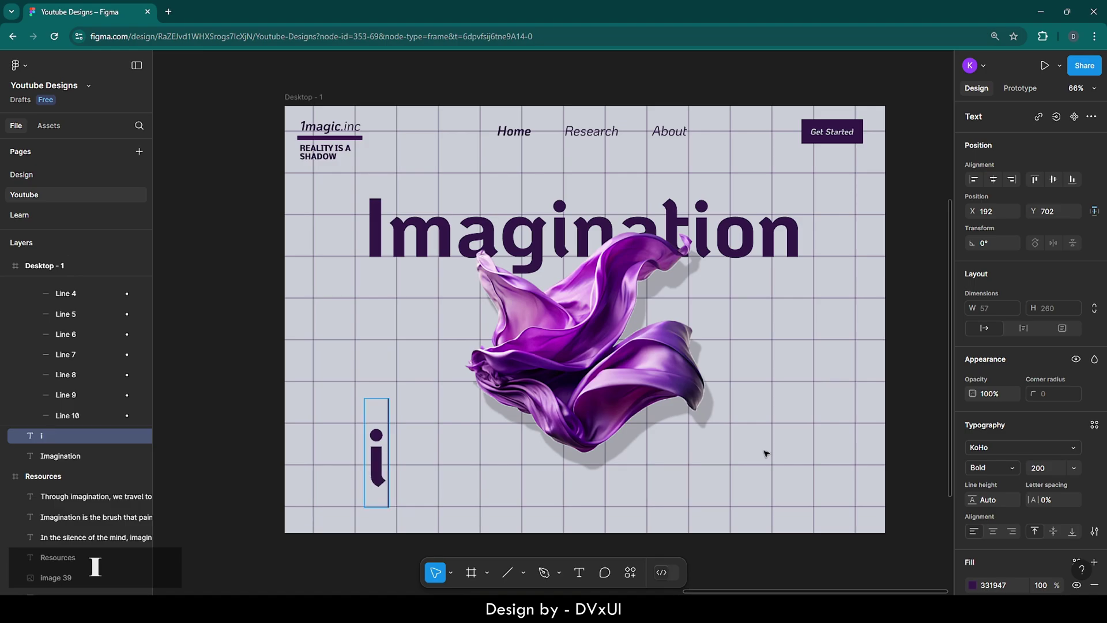
pyautogui.write('n creation...')
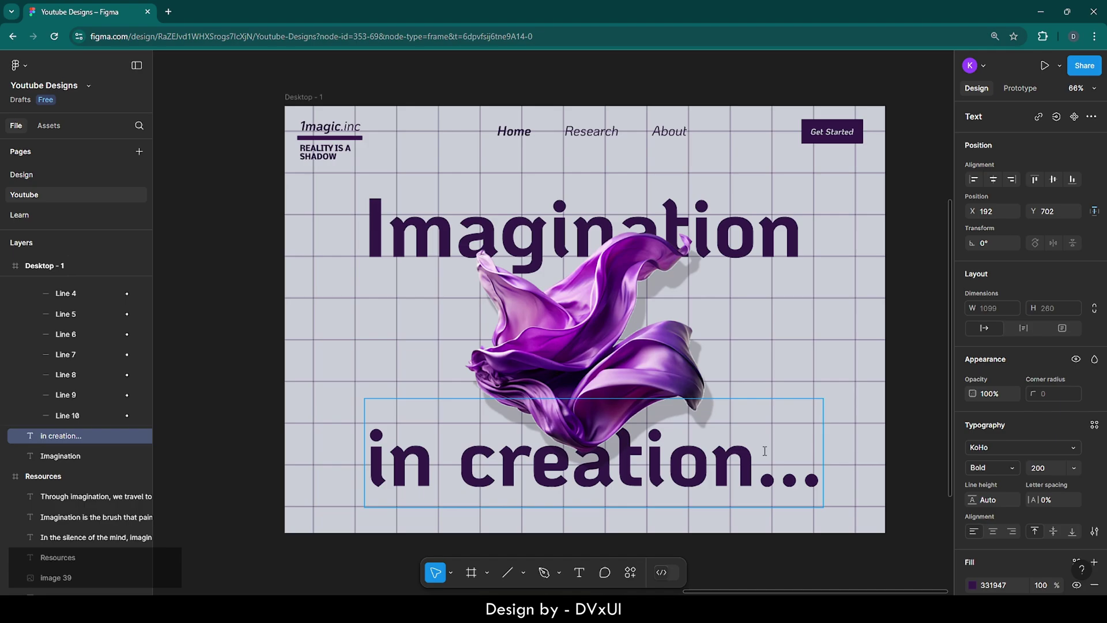
pyautogui.press('Escape')
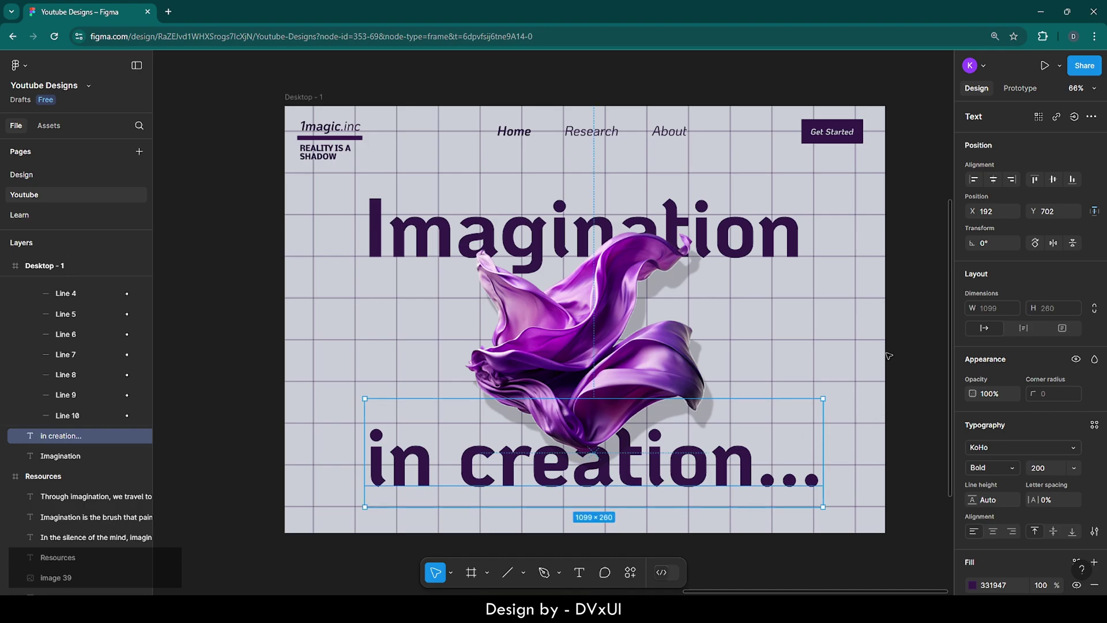
# - Center the "in creation..." heading horizontally in the frame and raise it to about Y 691
pyautogui.click(994, 180)
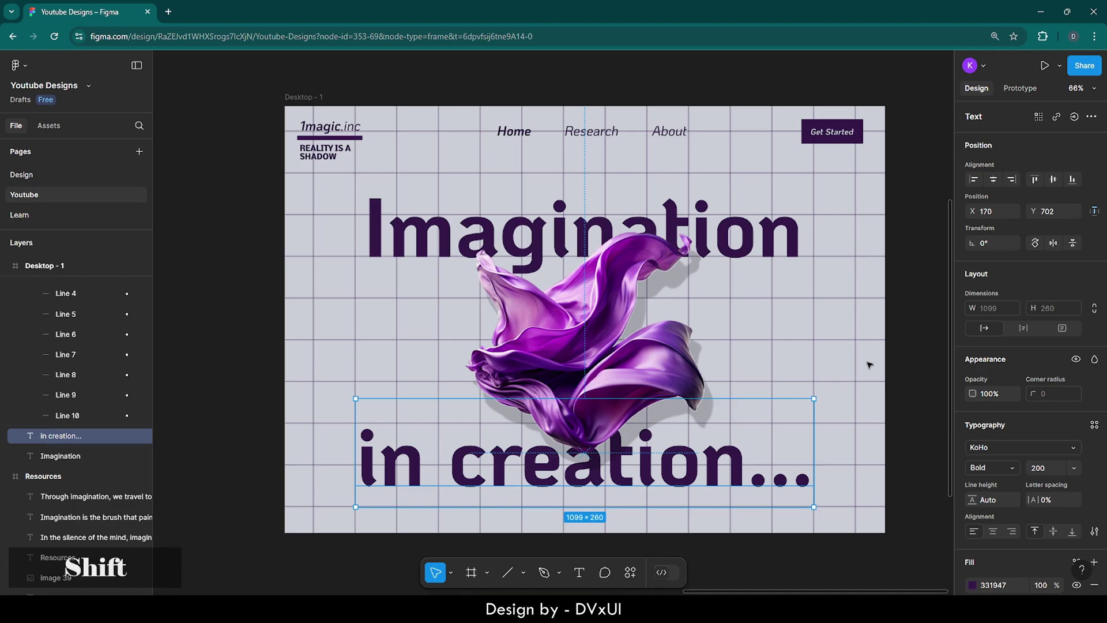
pyautogui.hotkey('shift', 'Up')
pyautogui.hotkey('shift', 'Up')
pyautogui.hotkey('shift', 'Up')
pyautogui.hotkey('shift', 'Up')
pyautogui.press('Up')
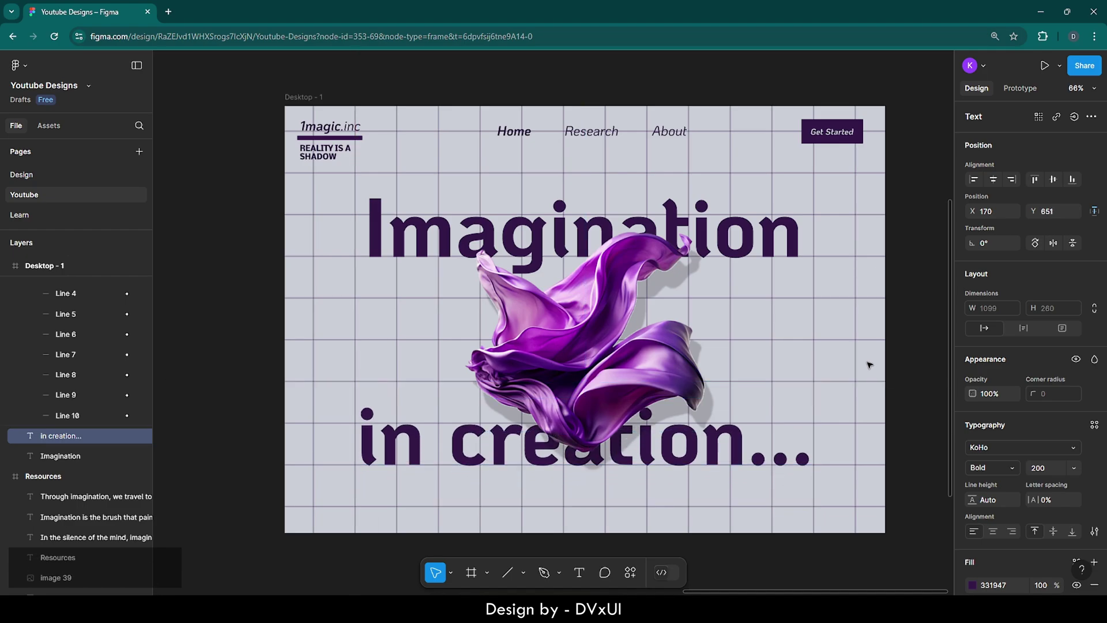
pyautogui.hotkey('shift', 'Down')
pyautogui.hotkey('shift', 'Down')
pyautogui.hotkey('shift', 'Down')
pyautogui.click(876, 459)
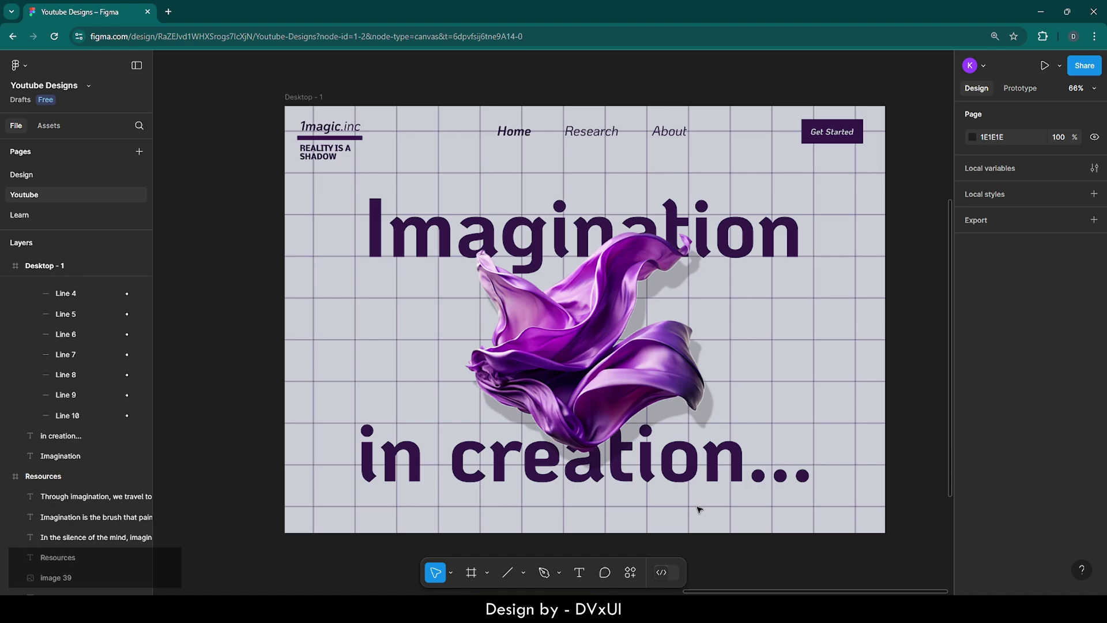
# - Add a text layer reading "In the" below the start of the "Imagination" heading, at about X 222, Y 431
pyautogui.click(580, 573)
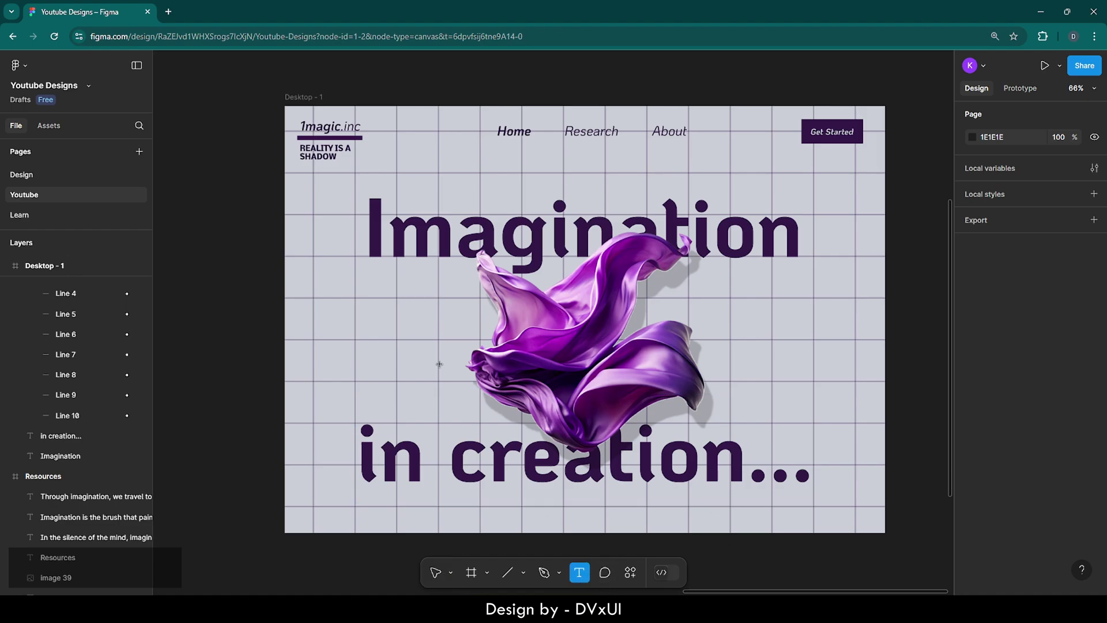
pyautogui.click(377, 286)
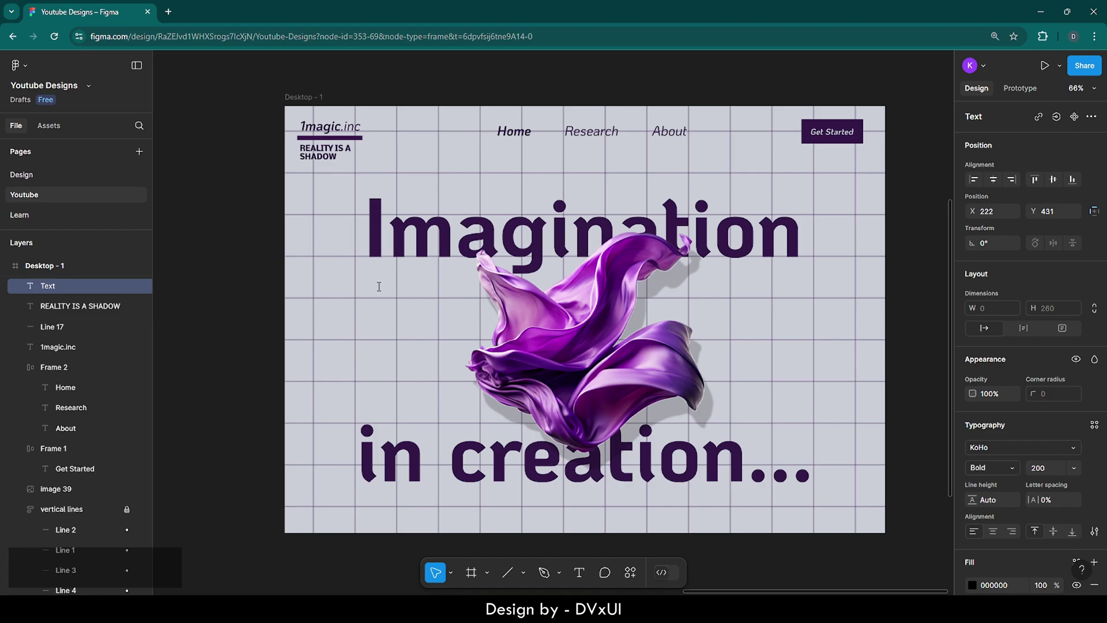
pyautogui.press('shift')
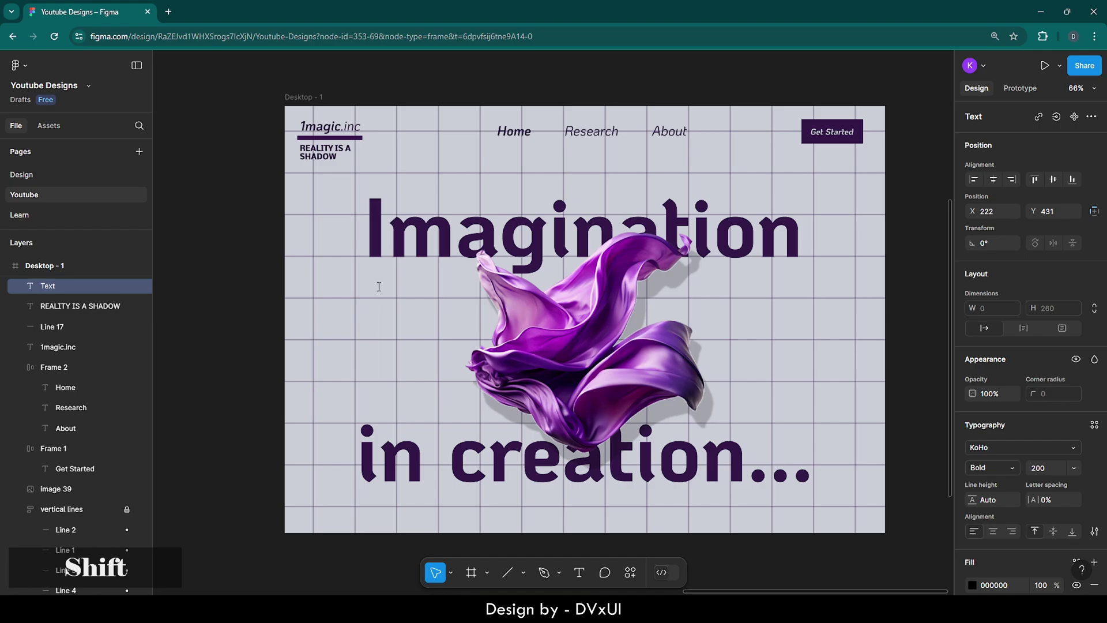
pyautogui.write('In the')
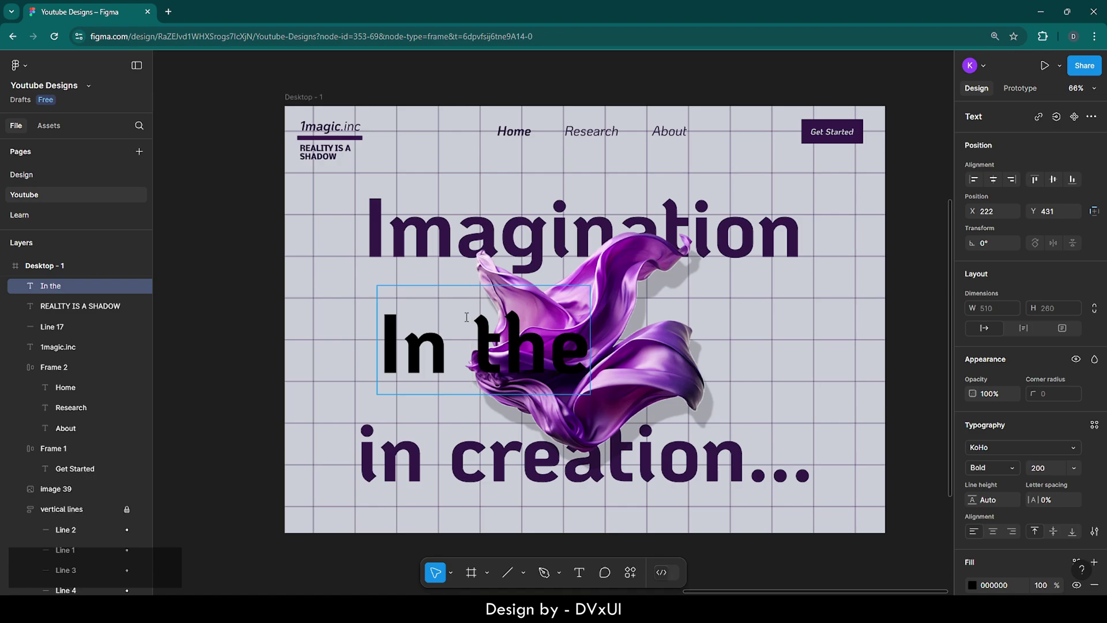
# - Copy the all-caps "In the silence of the mind..." sentence from the Resources frame and paste it over the "In the" text in Desktop - 1
pyautogui.click(6, 265)
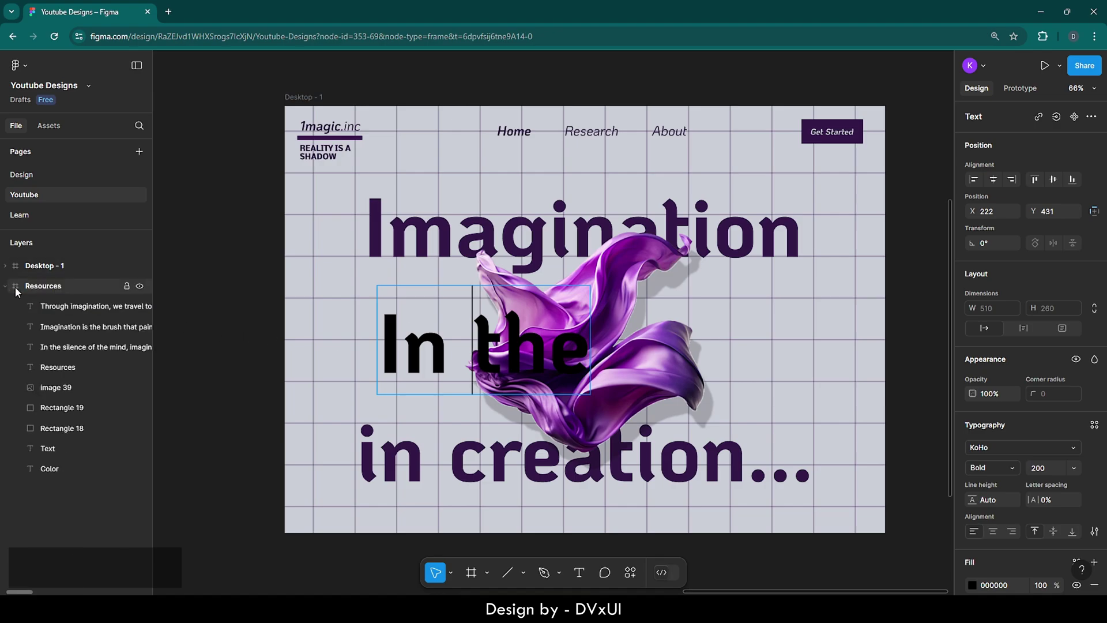
pyautogui.doubleClick(15, 292)
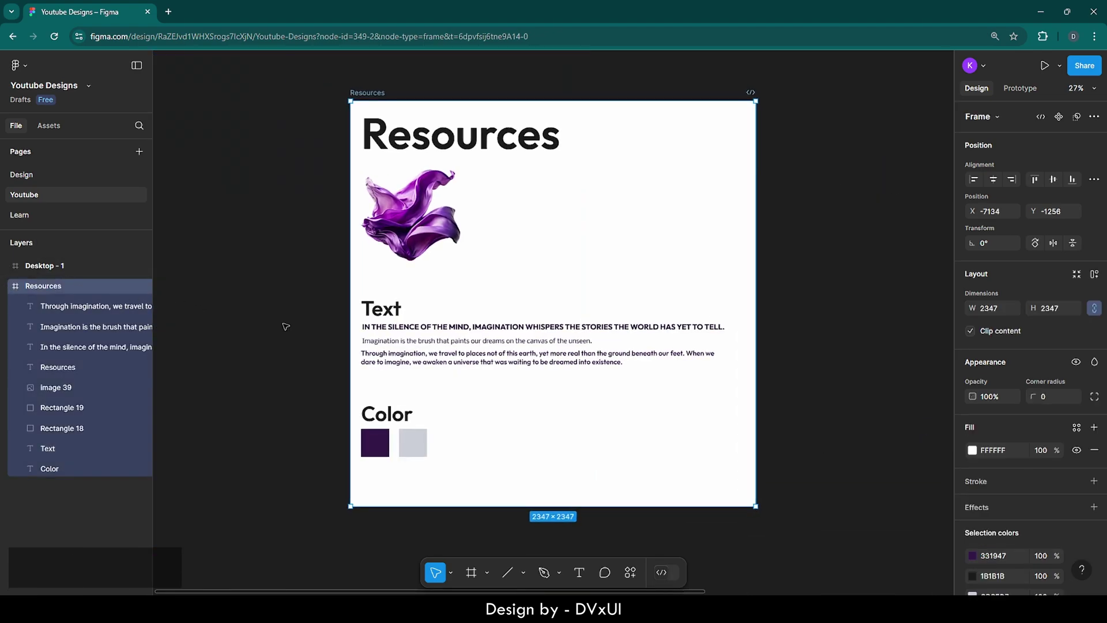
pyautogui.doubleClick(426, 327)
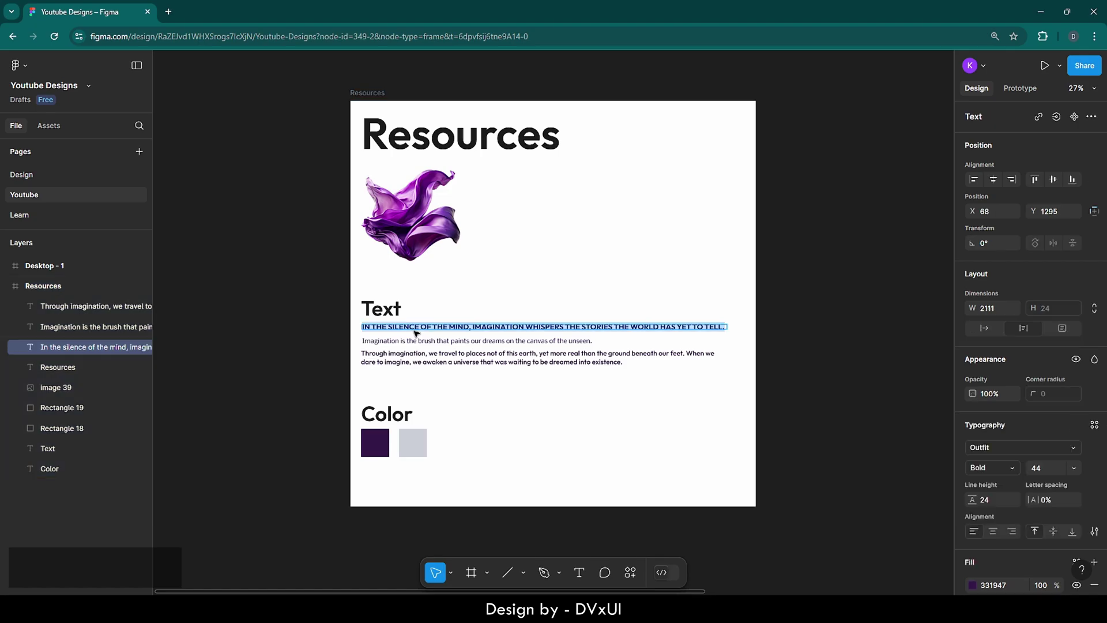
pyautogui.hotkey('ctrl', 'a')
pyautogui.hotkey('ctrl', 'c')
pyautogui.doubleClick(16, 265)
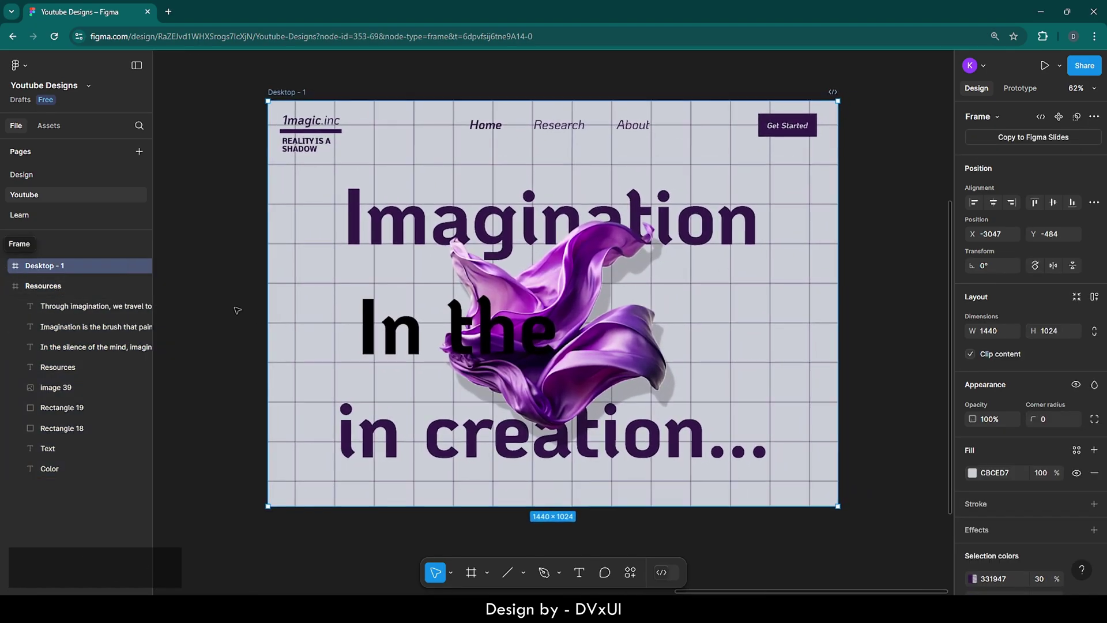
pyautogui.hotkey('ctrl', 'v')
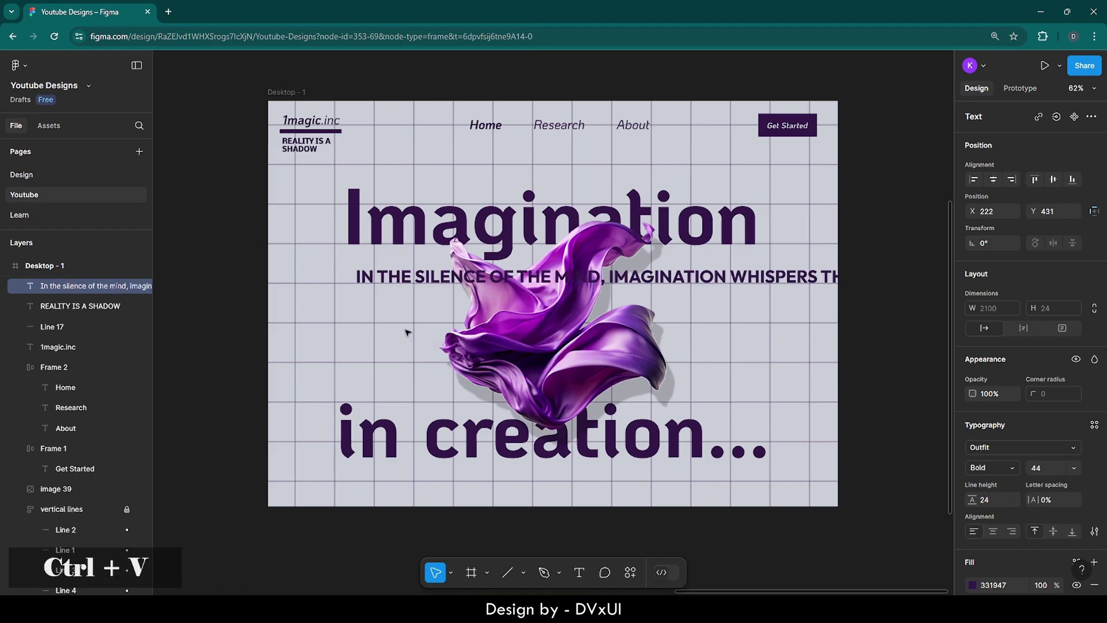
# - Set the pasted "In the silence of the mind..." text to the Nobile font at size 18
pyautogui.press('ctrl')
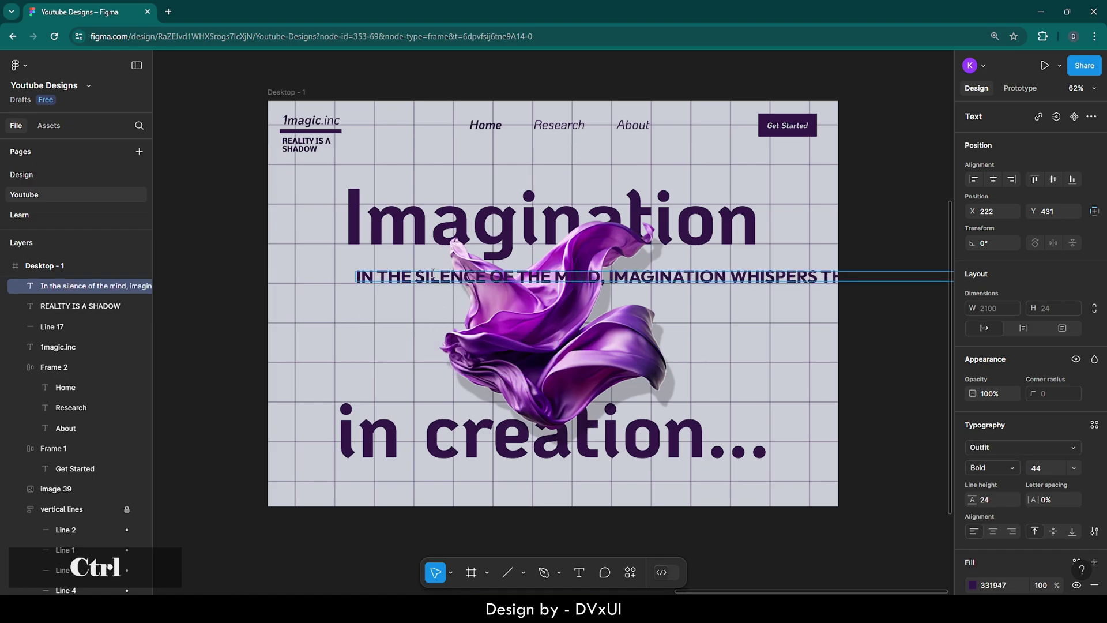
pyautogui.hotkey('ctrl', 'a')
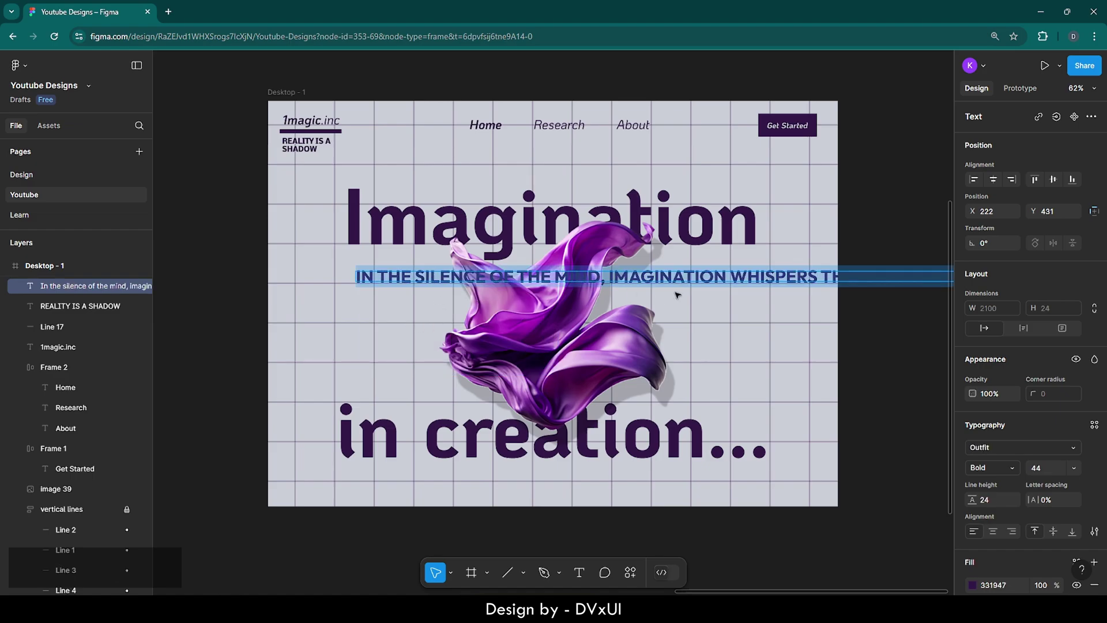
pyautogui.click(991, 452)
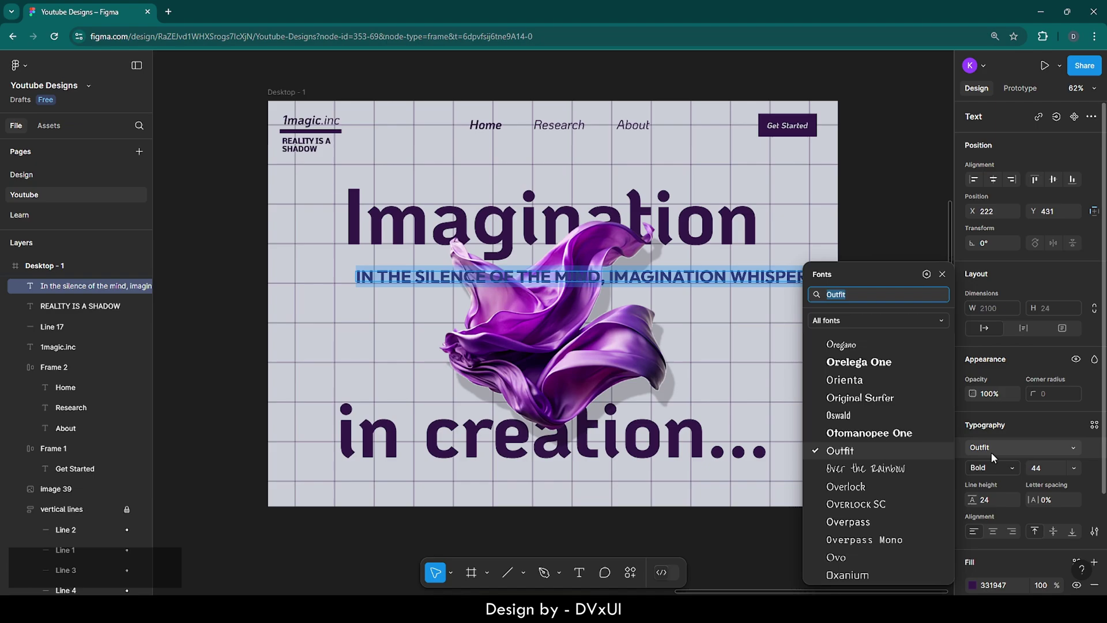
pyautogui.write('nobile')
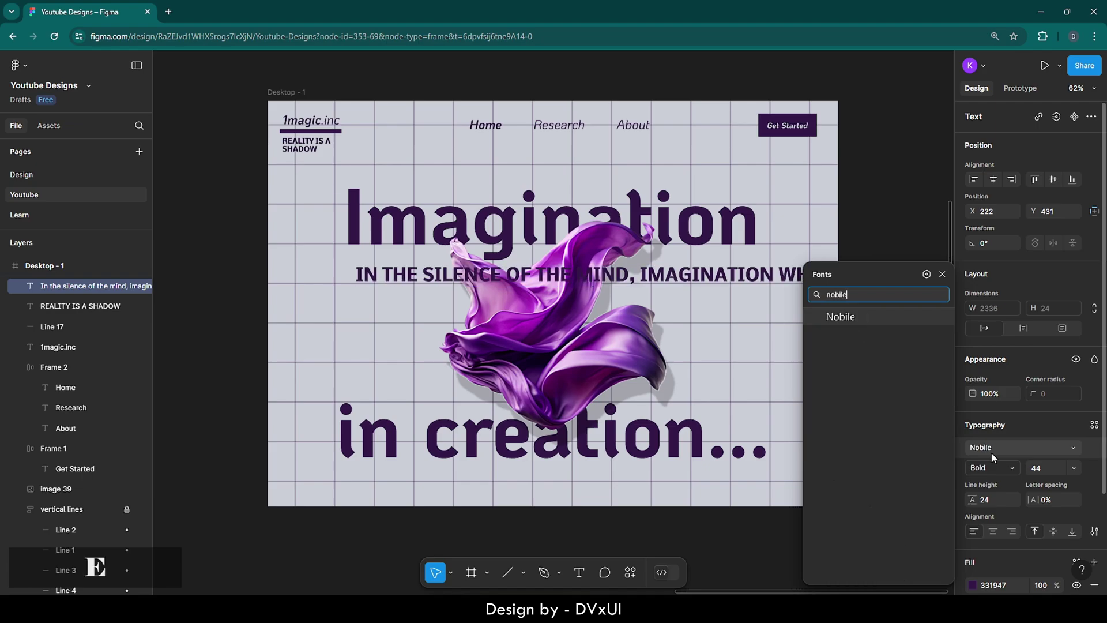
pyautogui.press('Return')
pyautogui.click(1043, 467)
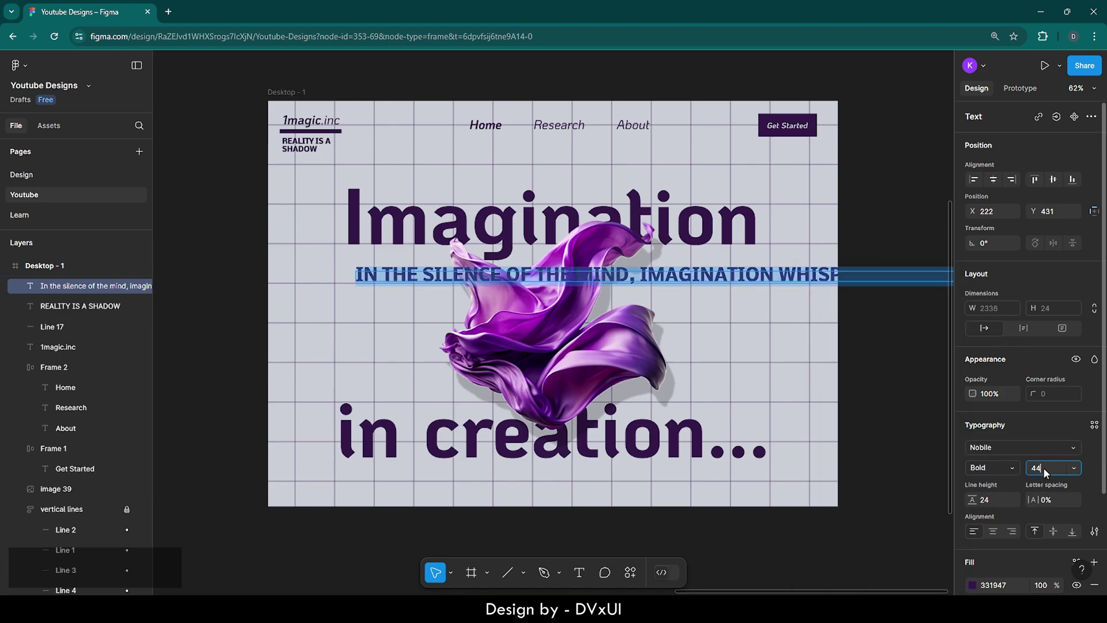
pyautogui.write('18')
pyautogui.press('Return')
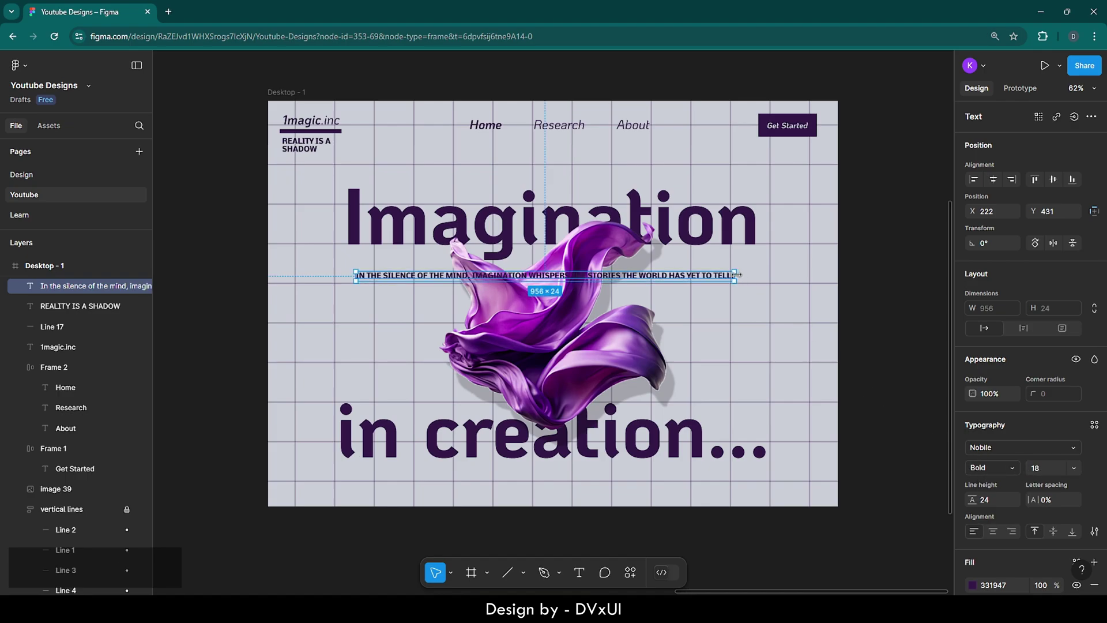
# - Wrap the sentence into a block about 241 wide and place it under the start of "Imagination", at about X 202, Y 391
pyautogui.moveTo(734, 277); pyautogui.dragTo(447, 281)
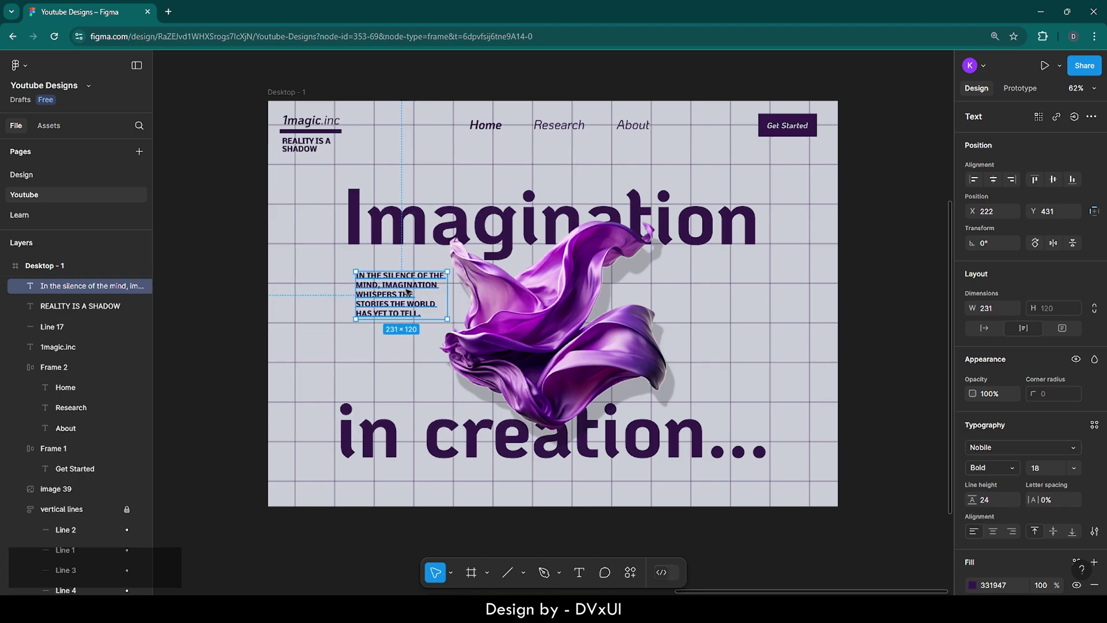
pyautogui.moveTo(406, 282); pyautogui.dragTo(444, 276)
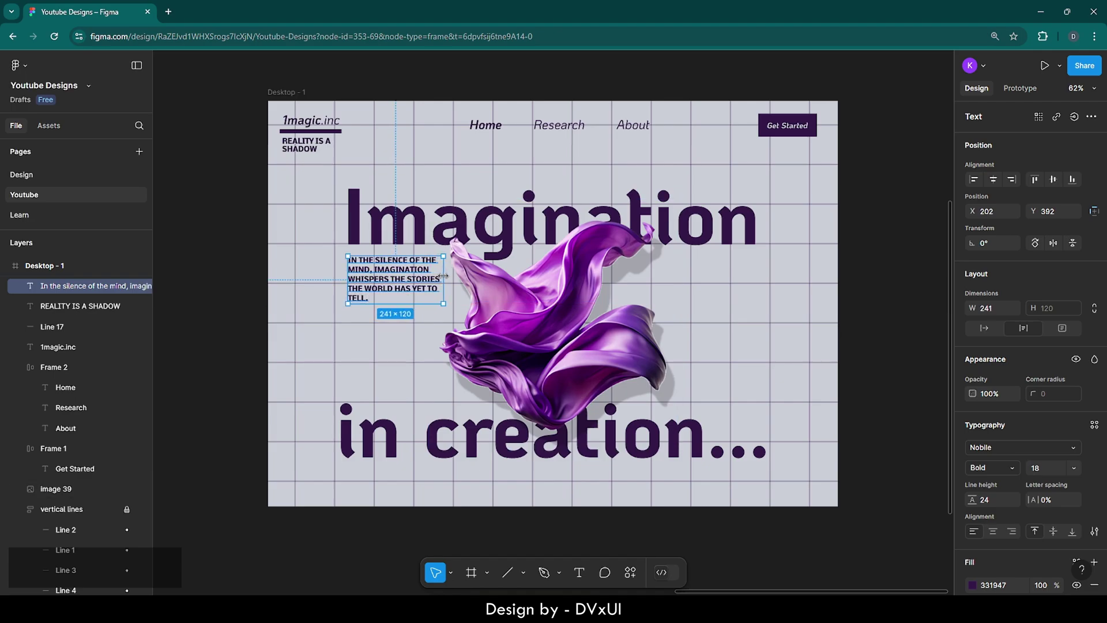
pyautogui.click(397, 342)
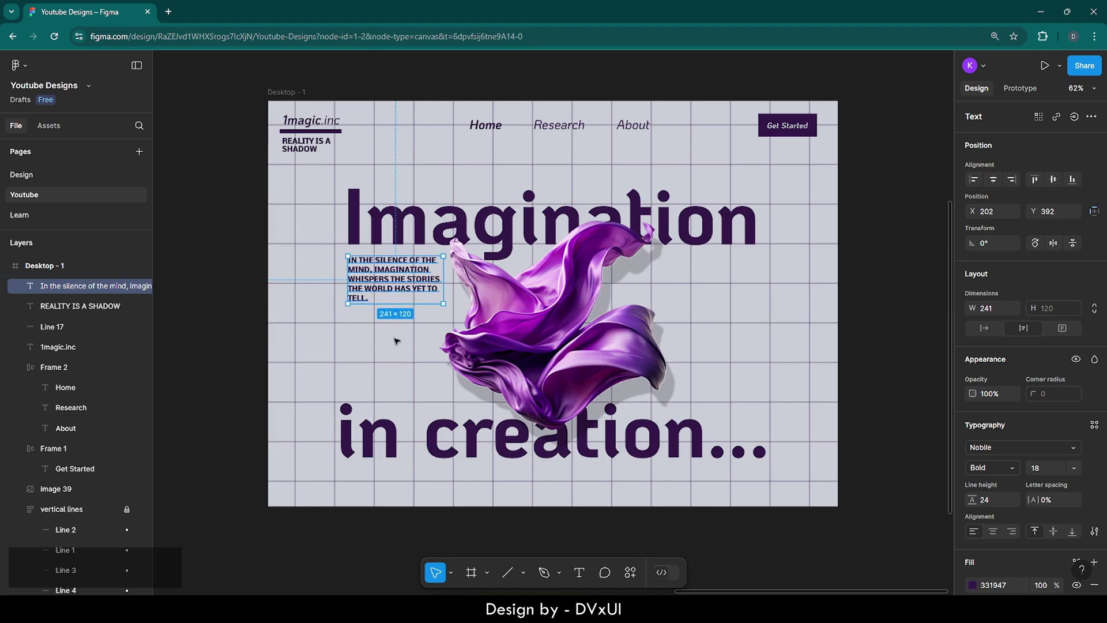
pyautogui.click(355, 284)
pyautogui.press('Right')
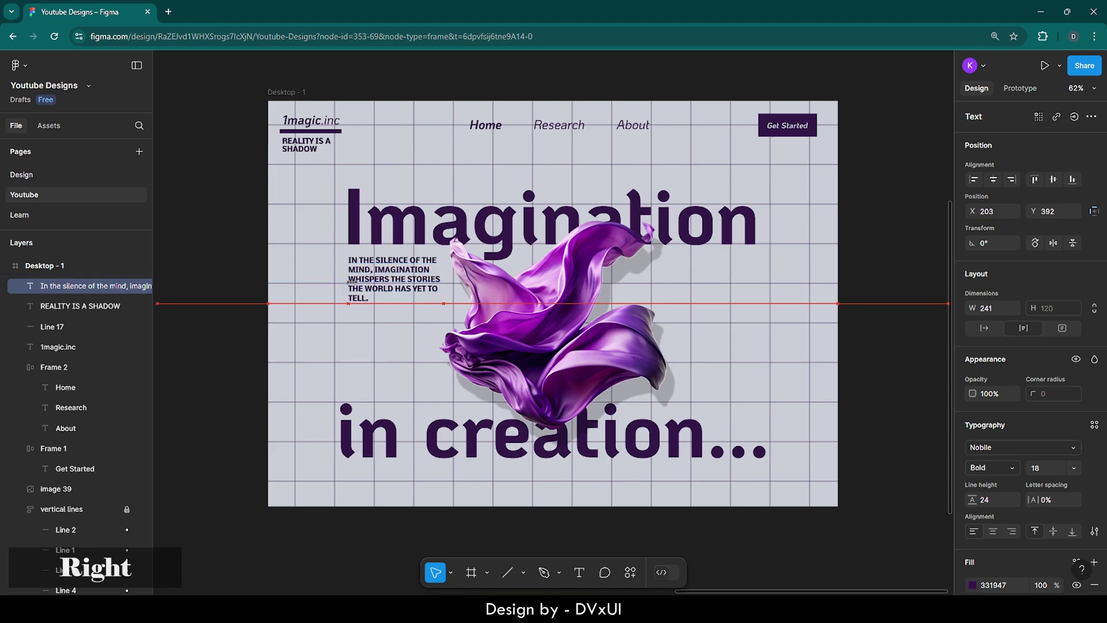
pyautogui.press('Left')
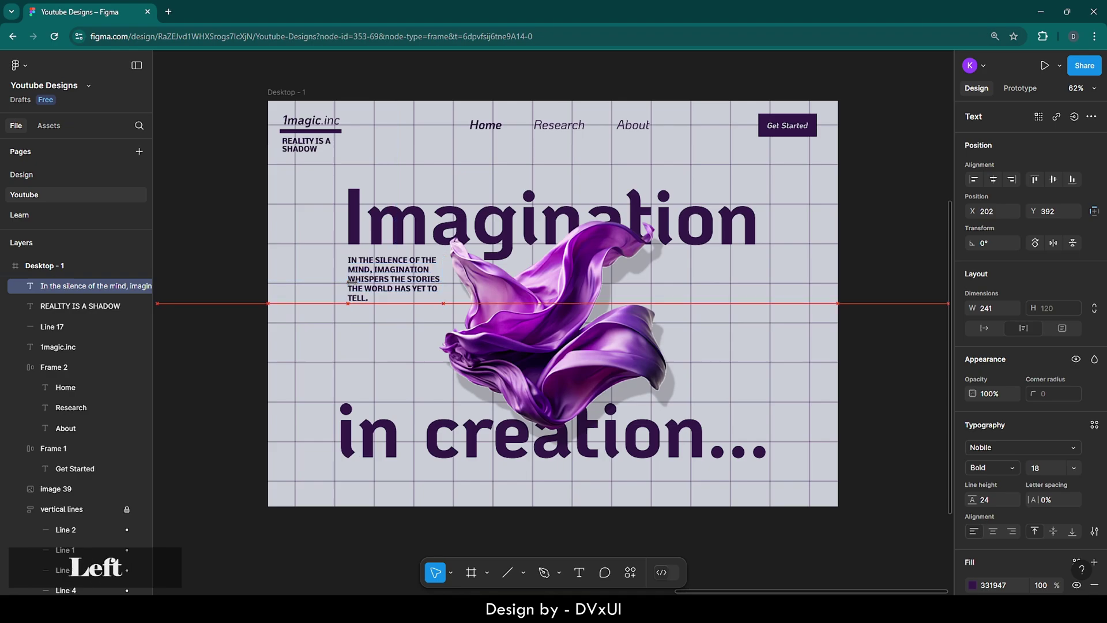
pyautogui.press('Up')
pyautogui.click(350, 386)
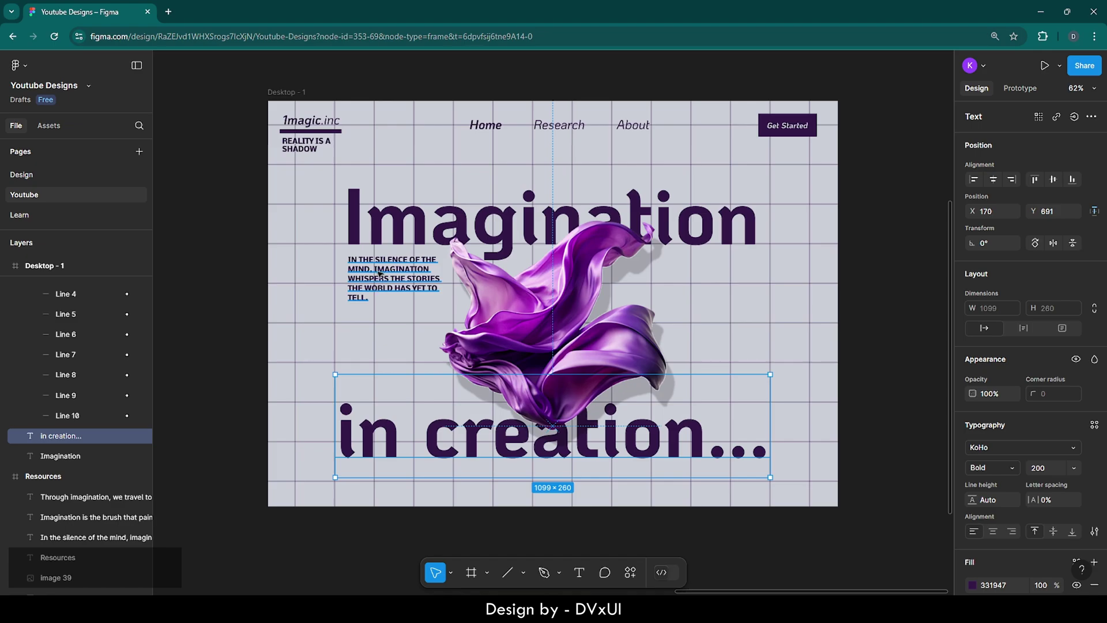
pyautogui.click(391, 333)
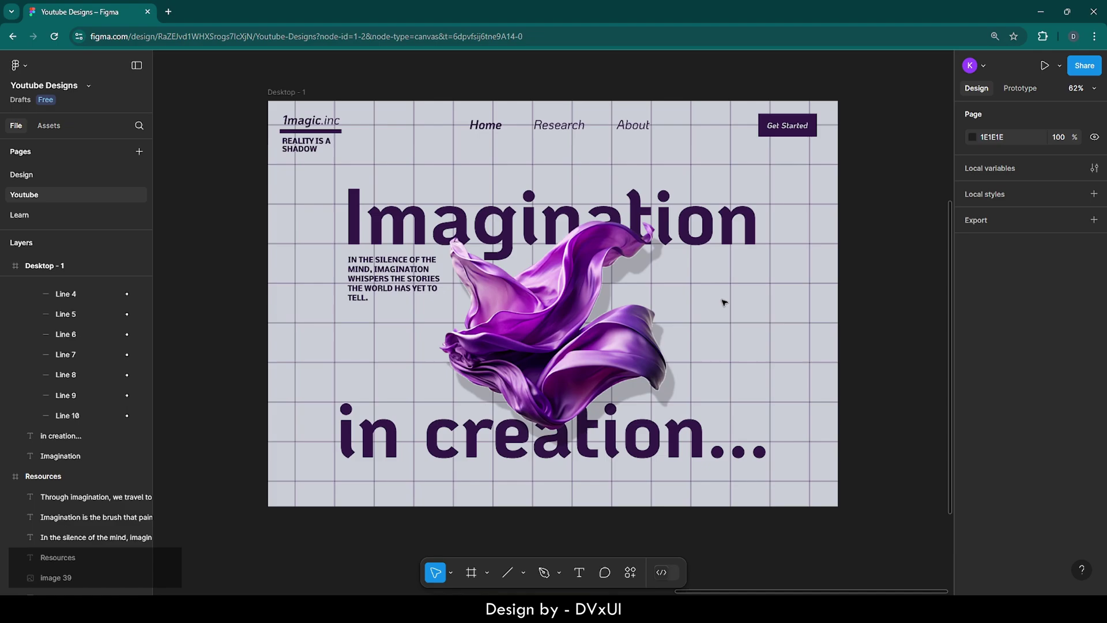
# - Draw a line beneath the end of the "Imagination" heading, beside the fabric, and set its length to 220
pyautogui.press('l')
pyautogui.moveTo(668, 290); pyautogui.dragTo(757, 287)
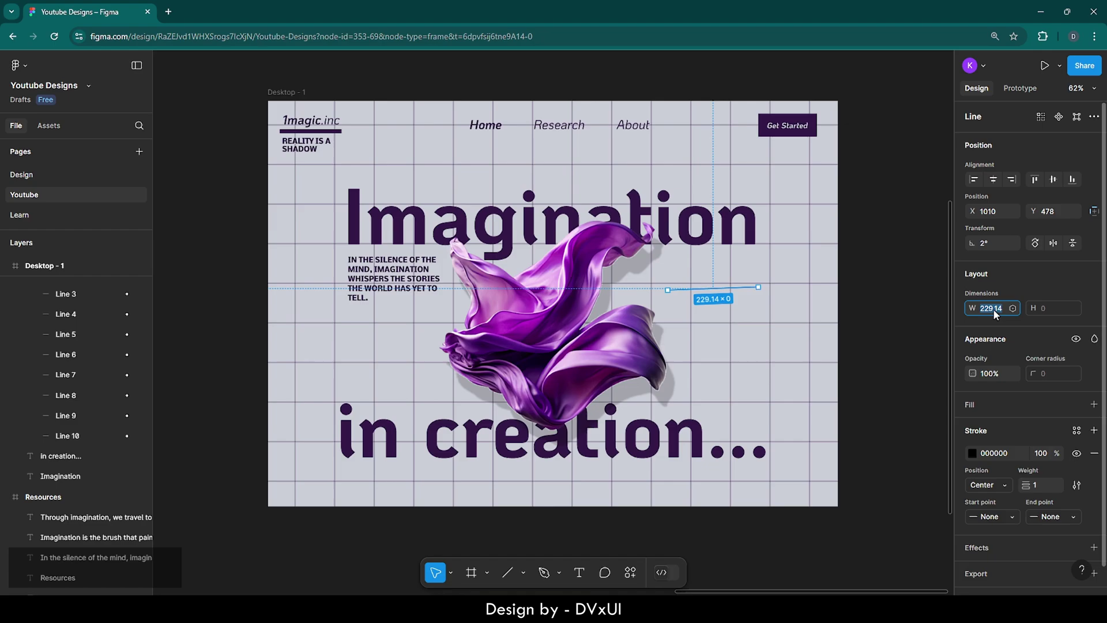
pyautogui.write('220')
pyautogui.press('Return')
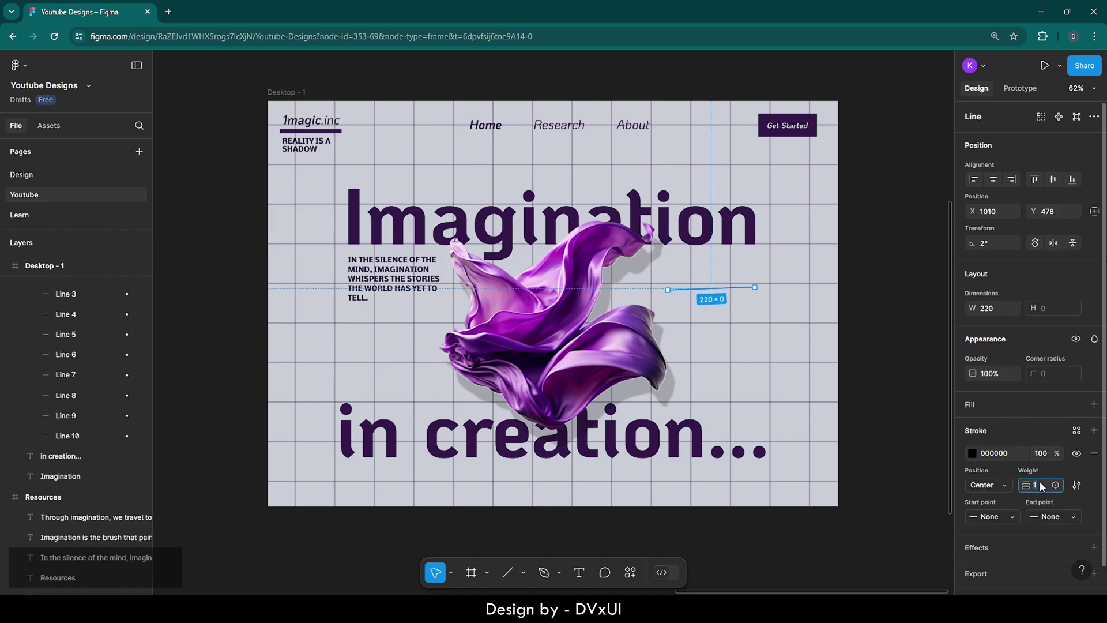
# - Give the new line a stroke weight of 10 and the page's dark purple 331947
pyautogui.press('BackSpace')
pyautogui.write('10')
pyautogui.press('Return')
pyautogui.click(973, 453)
pyautogui.click(834, 530)
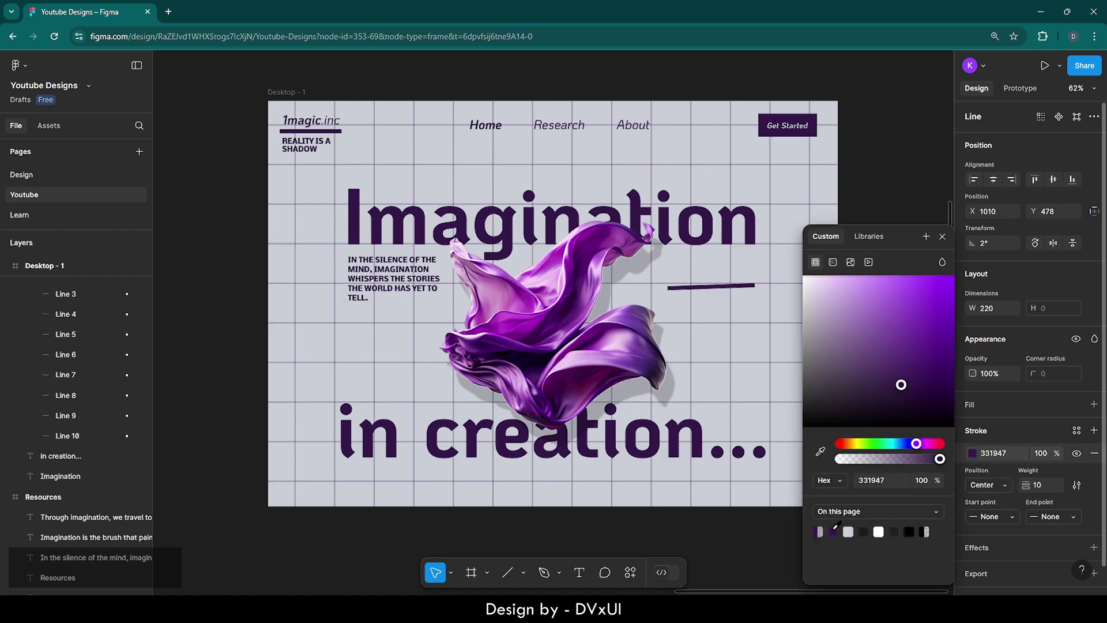
pyautogui.click(943, 237)
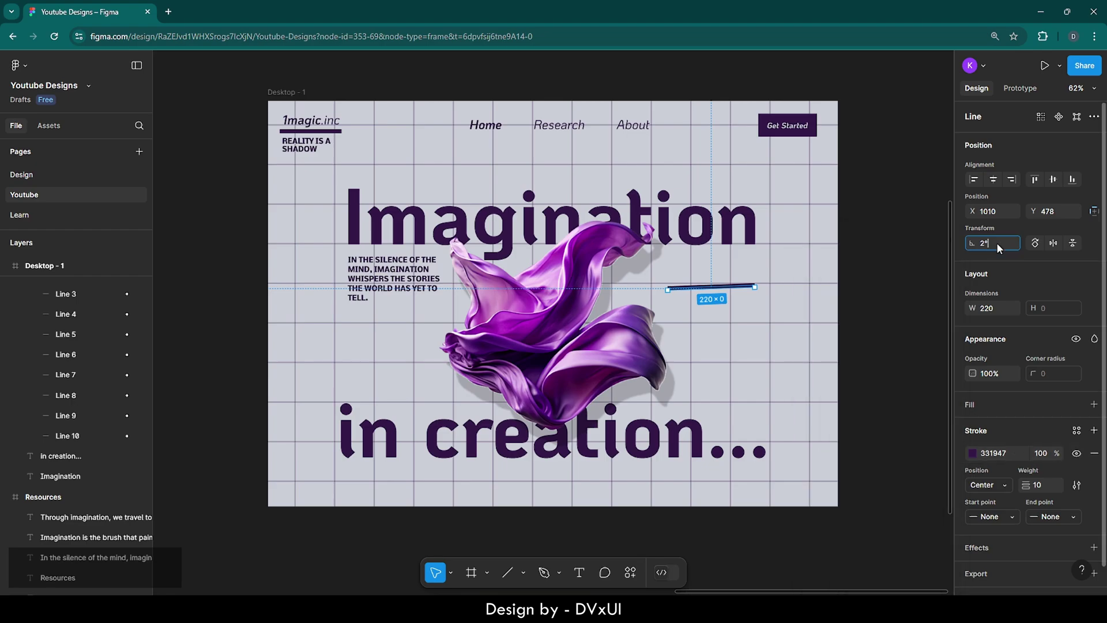
# - Set the line's rotation to 0° to make it horizontal
pyautogui.press('BackSpace')
pyautogui.write('0')
pyautogui.press('Return')
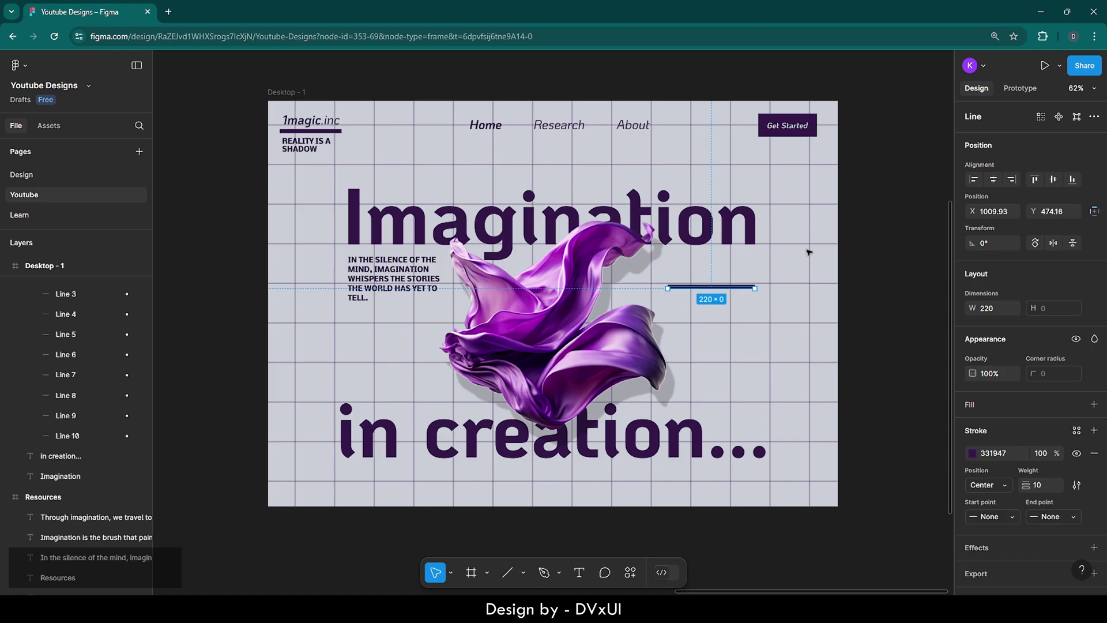
# - Move the line up to about X 1011, Y 394, aligning its end with the last letter of "Imagination"
pyautogui.press('Right')
pyautogui.press('Right')
pyautogui.press('Right')
pyautogui.hotkey('shift', 'Up')
pyautogui.hotkey('shift', 'Up')
pyautogui.hotkey('shift', 'Up')
pyautogui.hotkey('shift', 'Up')
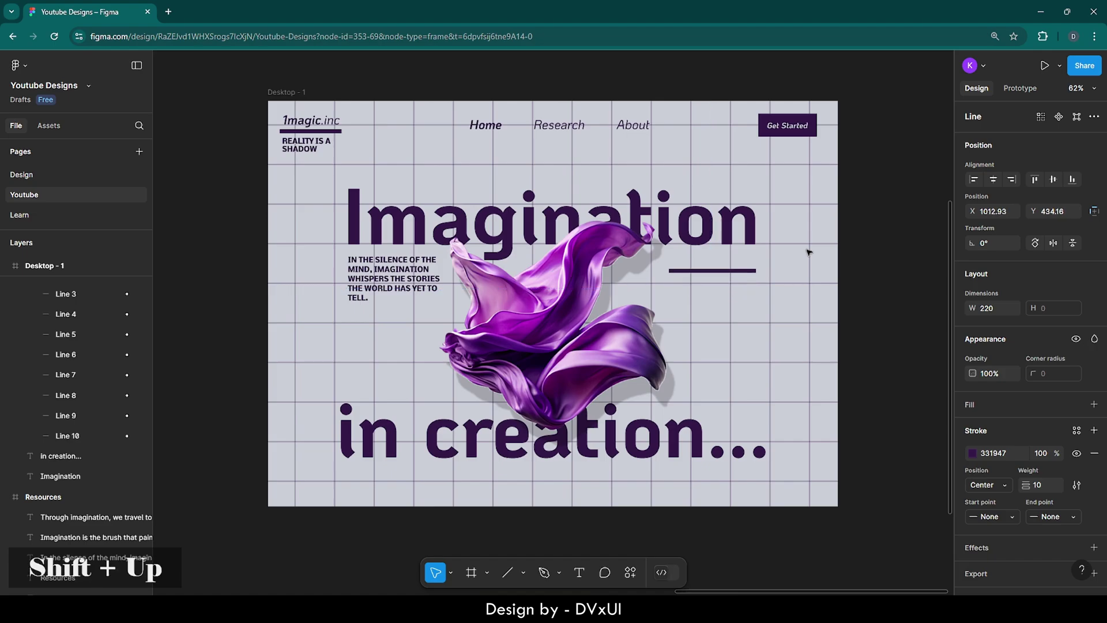
pyautogui.hotkey('shift', 'Up')
pyautogui.hotkey('shift', 'Up')
pyautogui.hotkey('shift', 'Up')
pyautogui.hotkey('shift', 'Up')
pyautogui.press('Left')
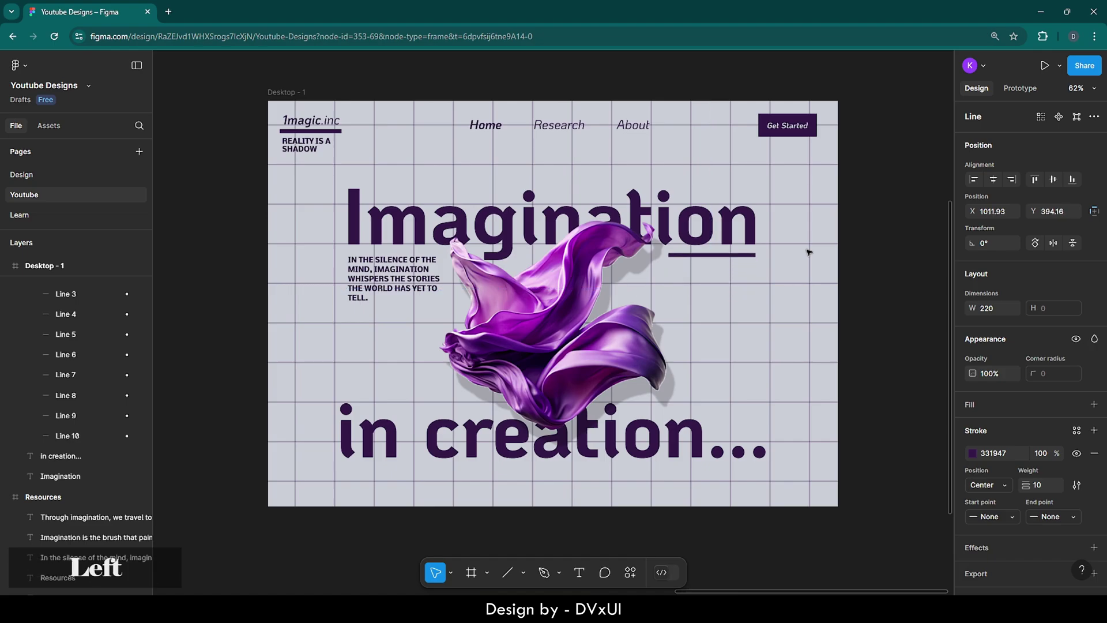
pyautogui.press('Left')
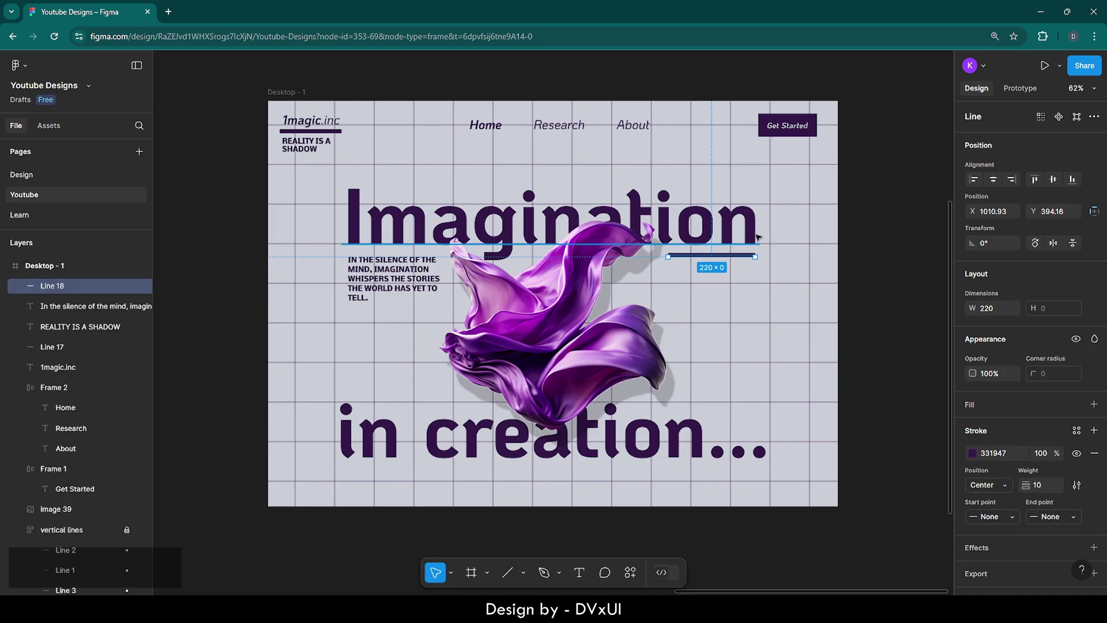
pyautogui.scroll(8, 757, 237)
pyautogui.scroll(3, 757, 237)
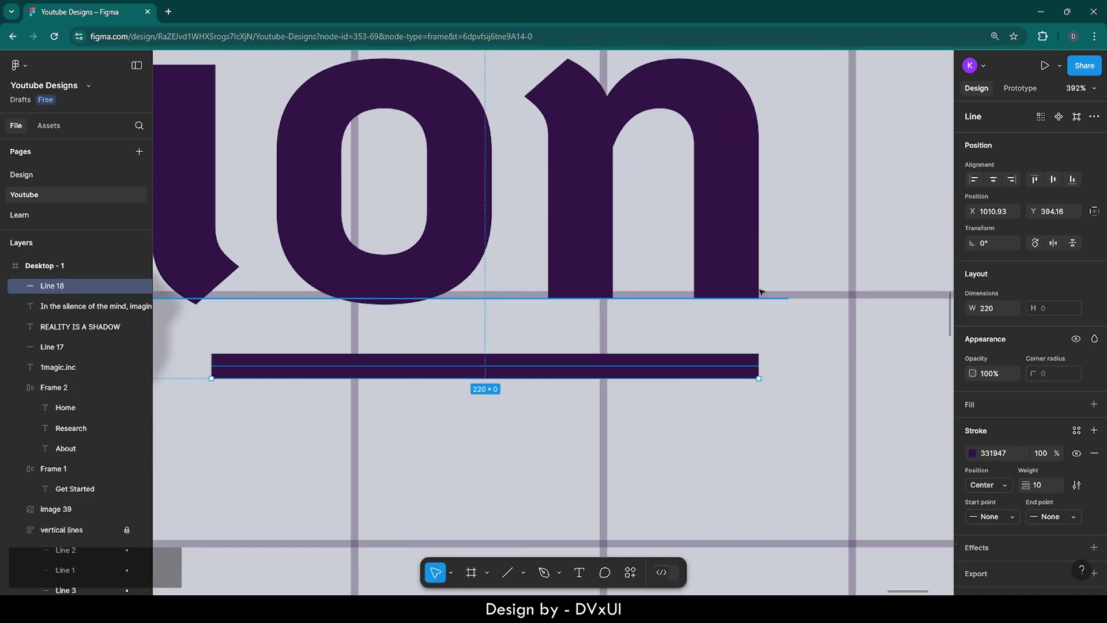
pyautogui.click(762, 423)
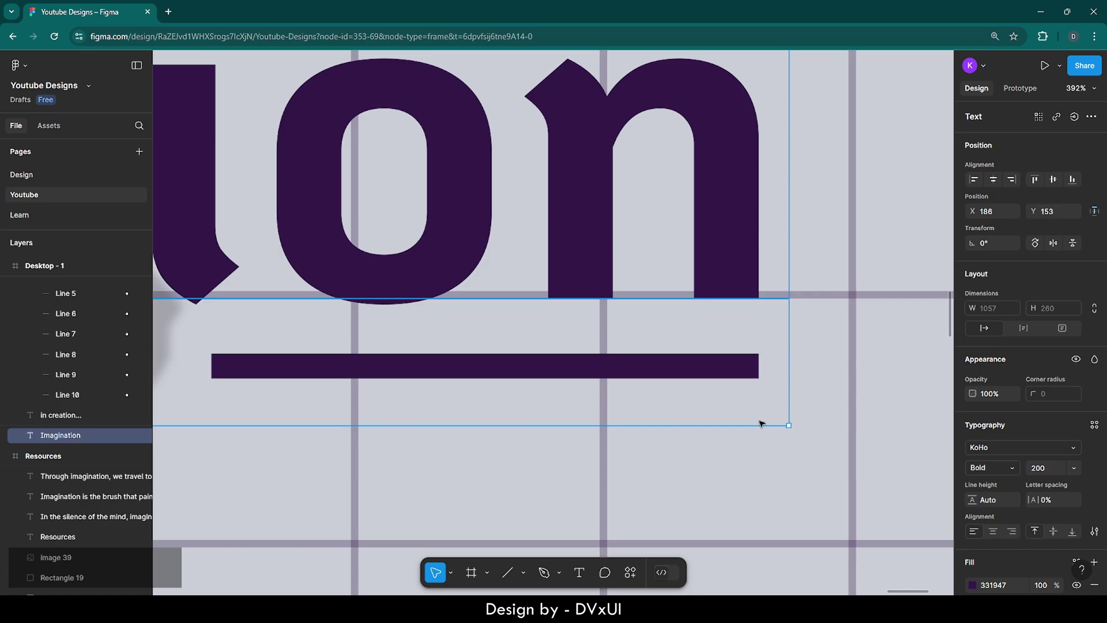
# - Copy the text "Imagination is the brush that paints our dreams on the canvas of the unseen." from the Resources frame
pyautogui.click(724, 461)
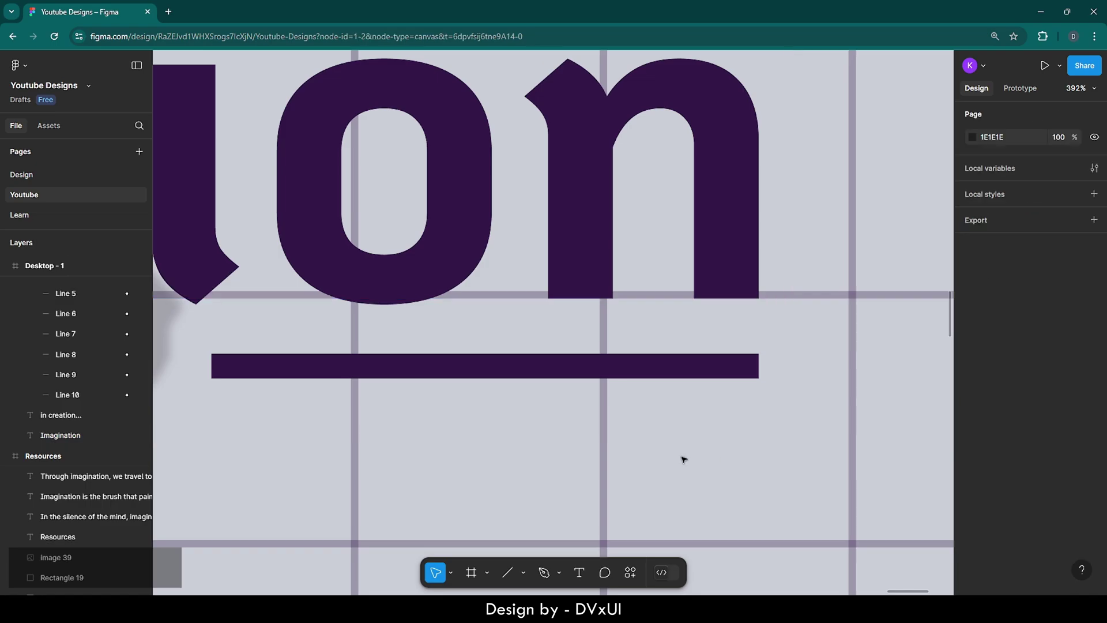
pyautogui.scroll(-10, 684, 459)
pyautogui.scroll(-3, 683, 460)
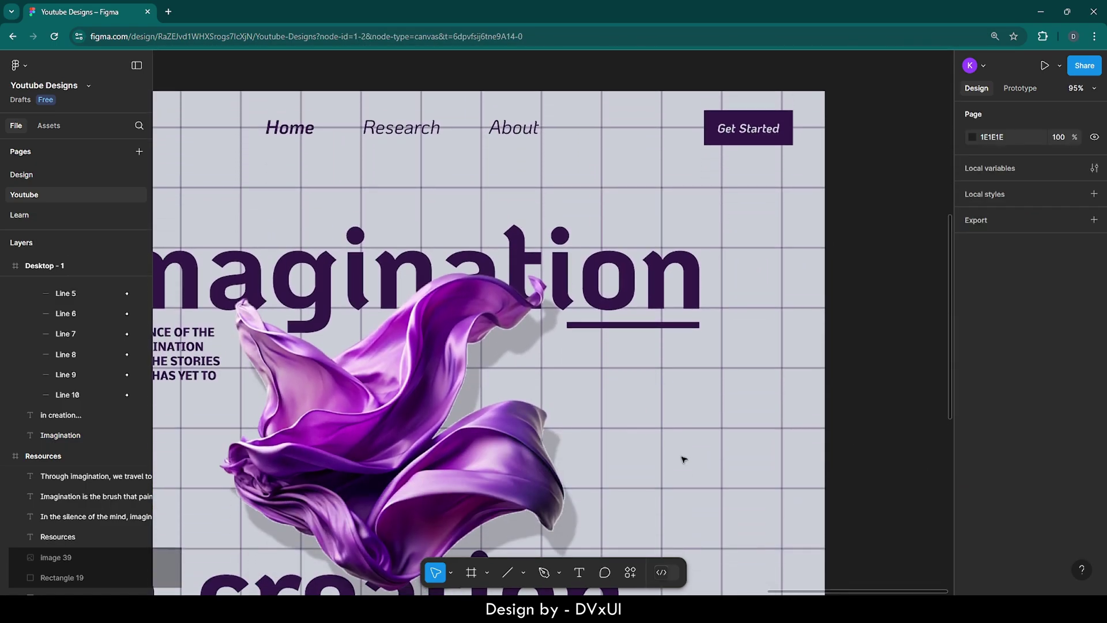
pyautogui.scroll(-3, 684, 460)
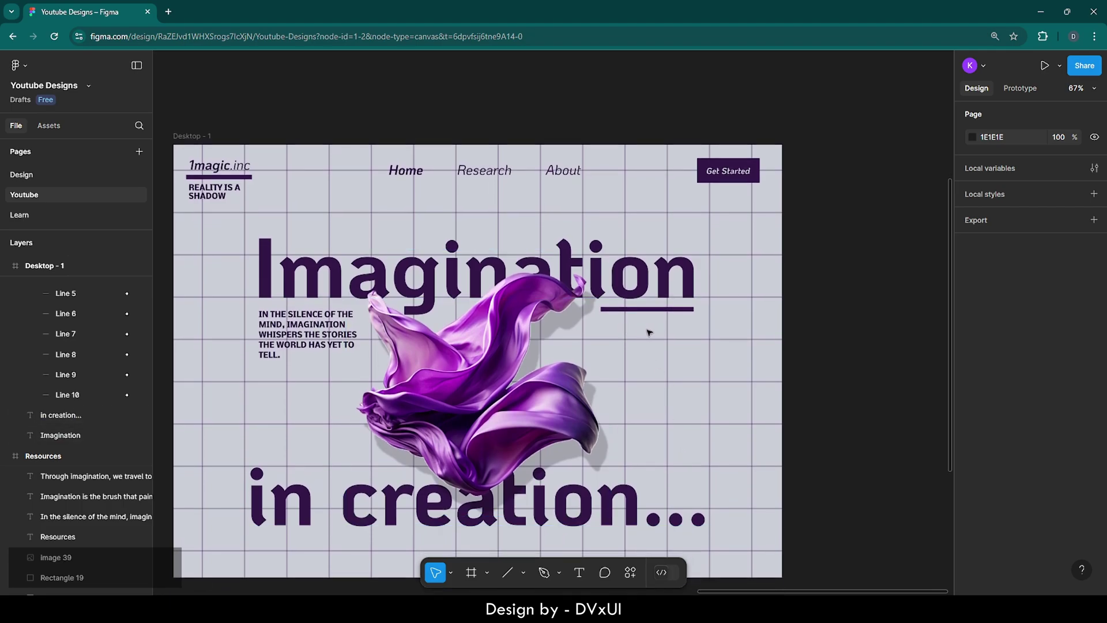
pyautogui.scroll(-1, 672, 331)
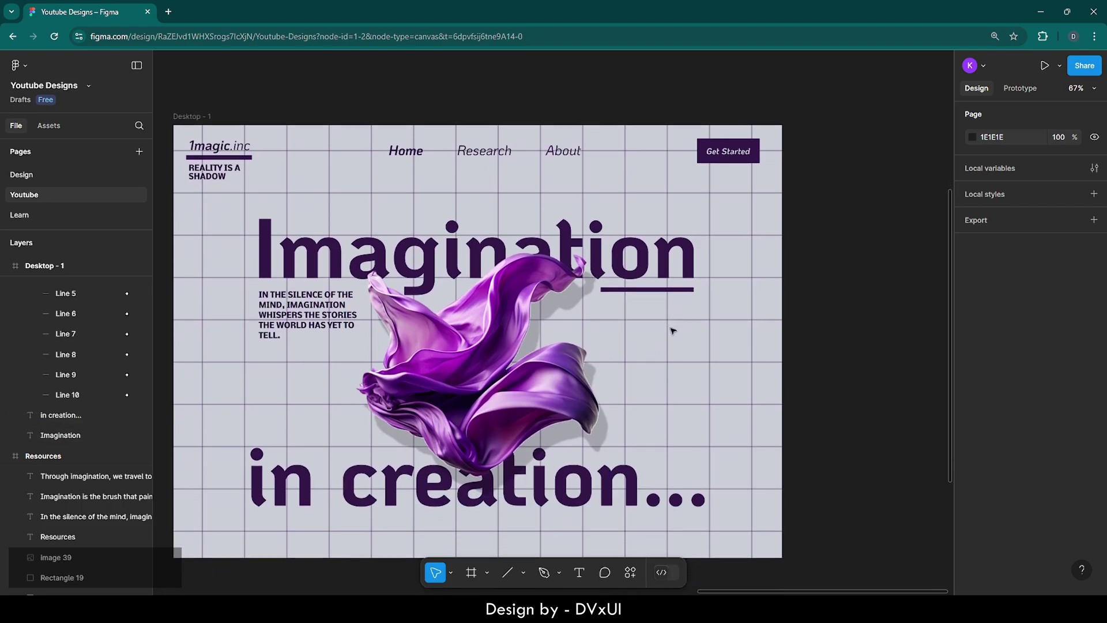
pyautogui.doubleClick(15, 458)
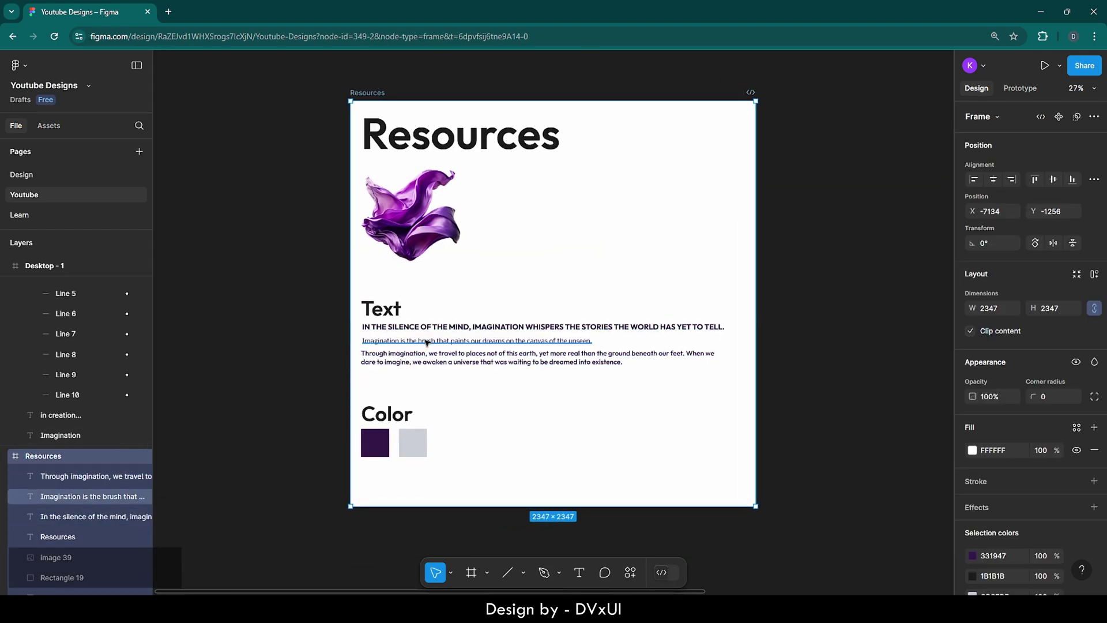
pyautogui.doubleClick(427, 343)
pyautogui.hotkey('ctrl', 'a')
pyautogui.hotkey('ctrl', 'c')
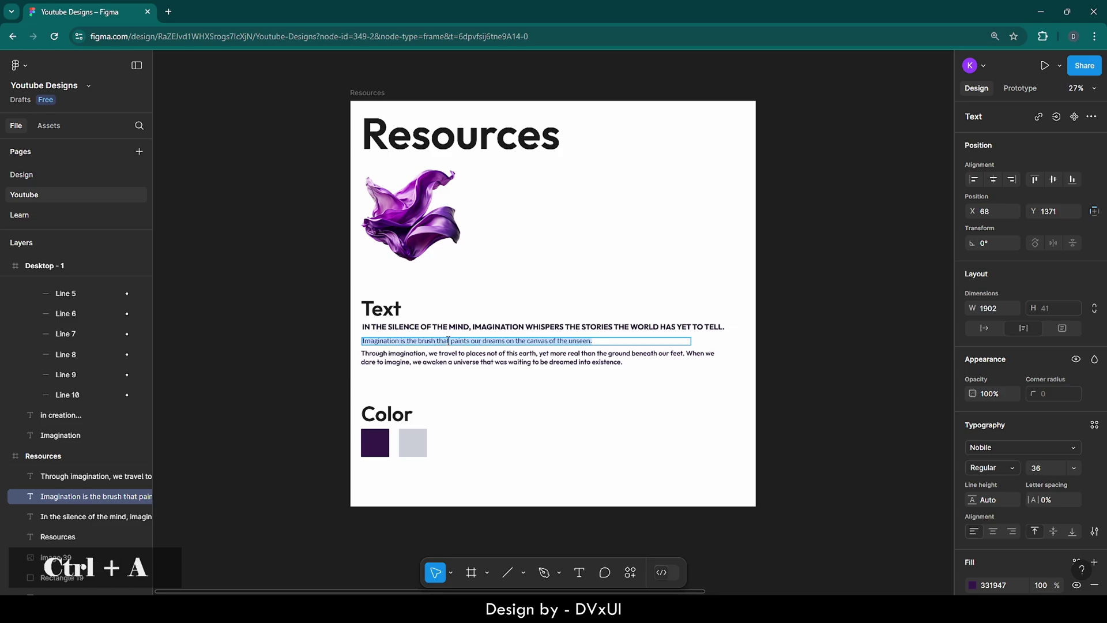
# - Paste the copied quote into the Desktop - 1 frame
pyautogui.scroll(1, 8, 401)
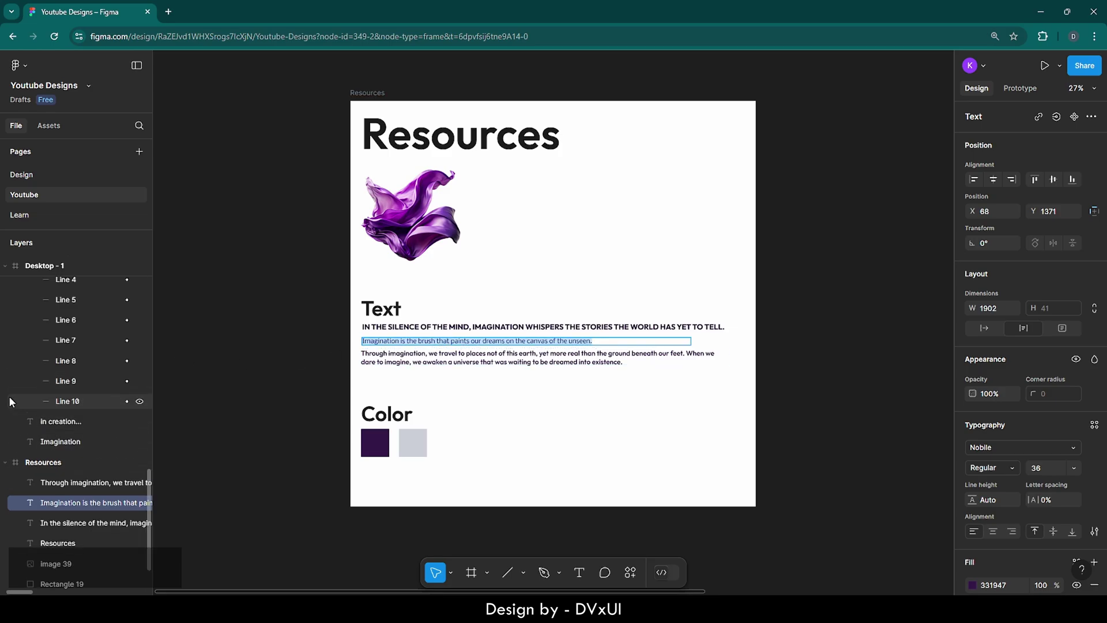
pyautogui.click(15, 266)
pyautogui.doubleClick(15, 266)
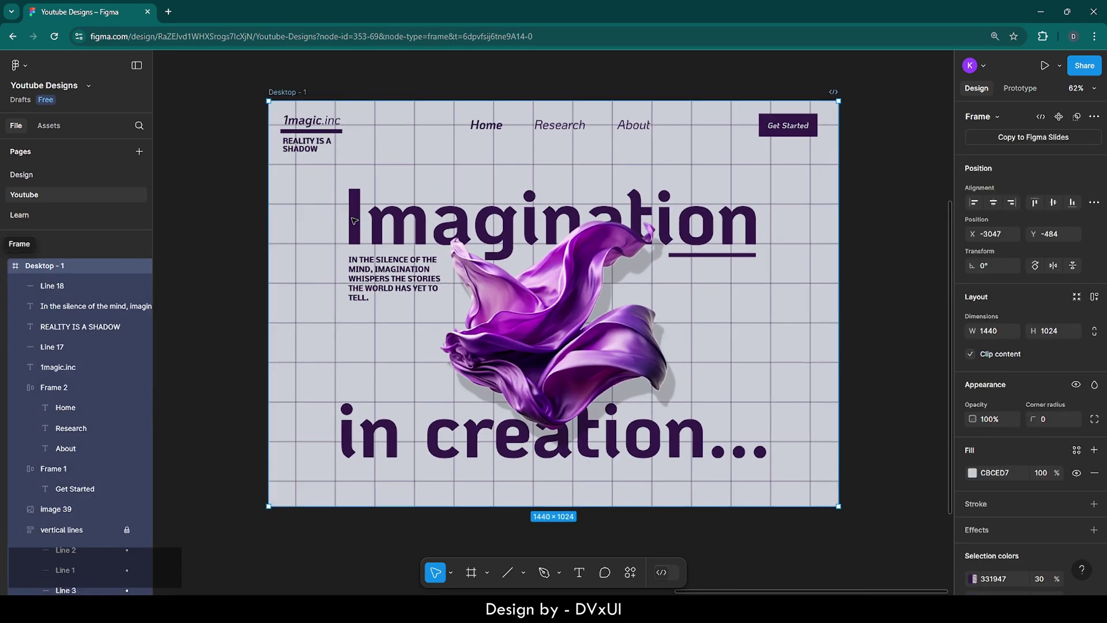
pyautogui.click(224, 214)
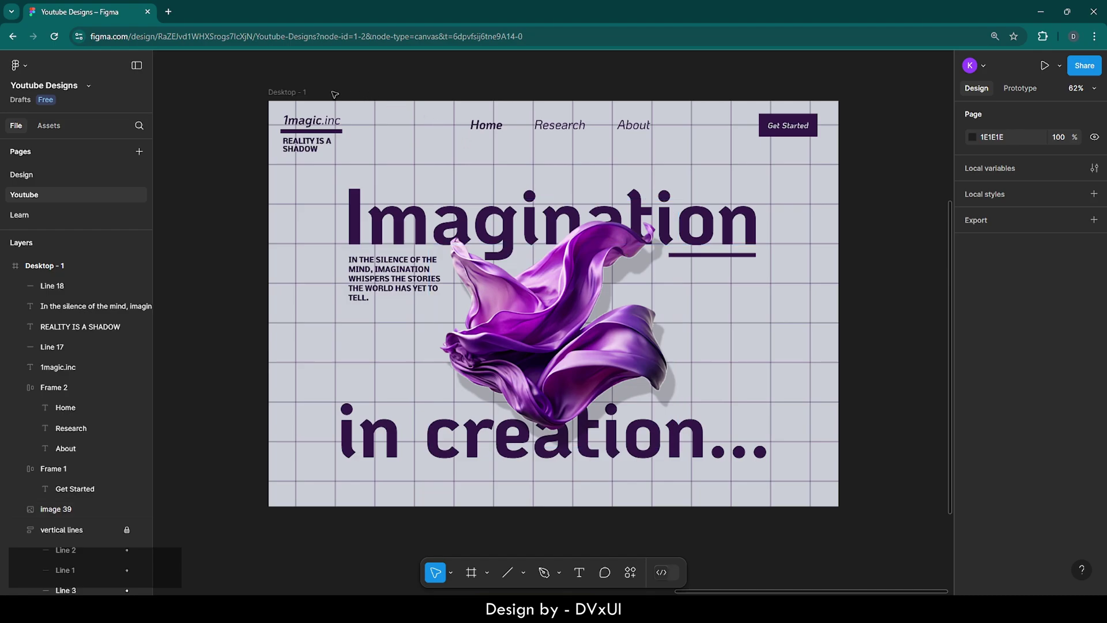
pyautogui.click(297, 92)
pyautogui.hotkey('ctrl', 'v')
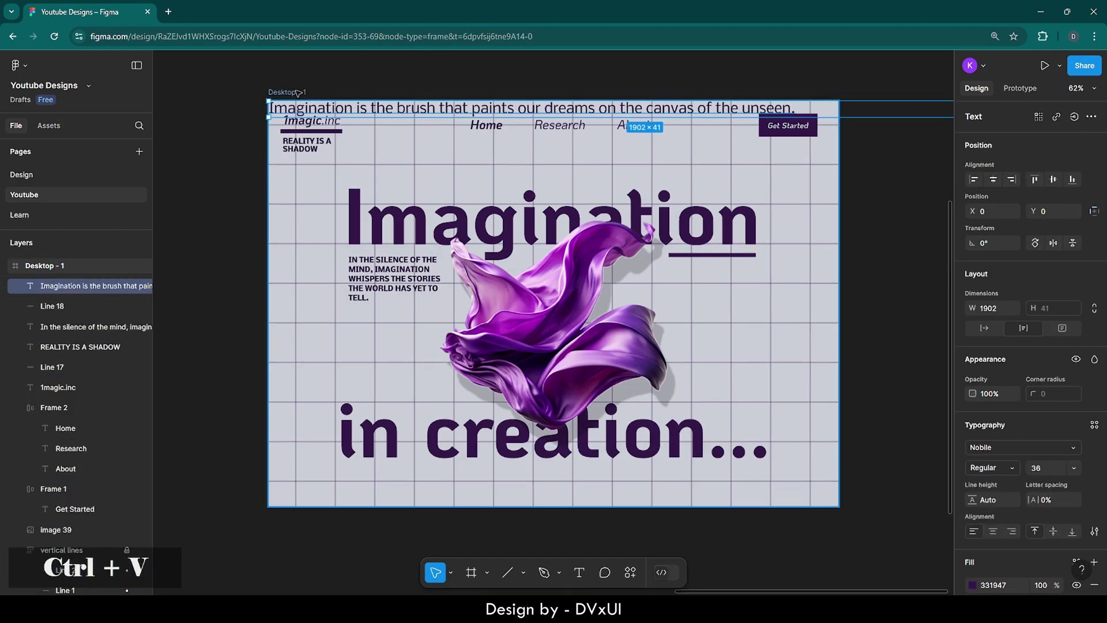
# - Move the pasted quote down to about X 36, Y 456 and set its font size to 16
pyautogui.moveTo(445, 107); pyautogui.dragTo(460, 286)
pyautogui.doubleClick(462, 286)
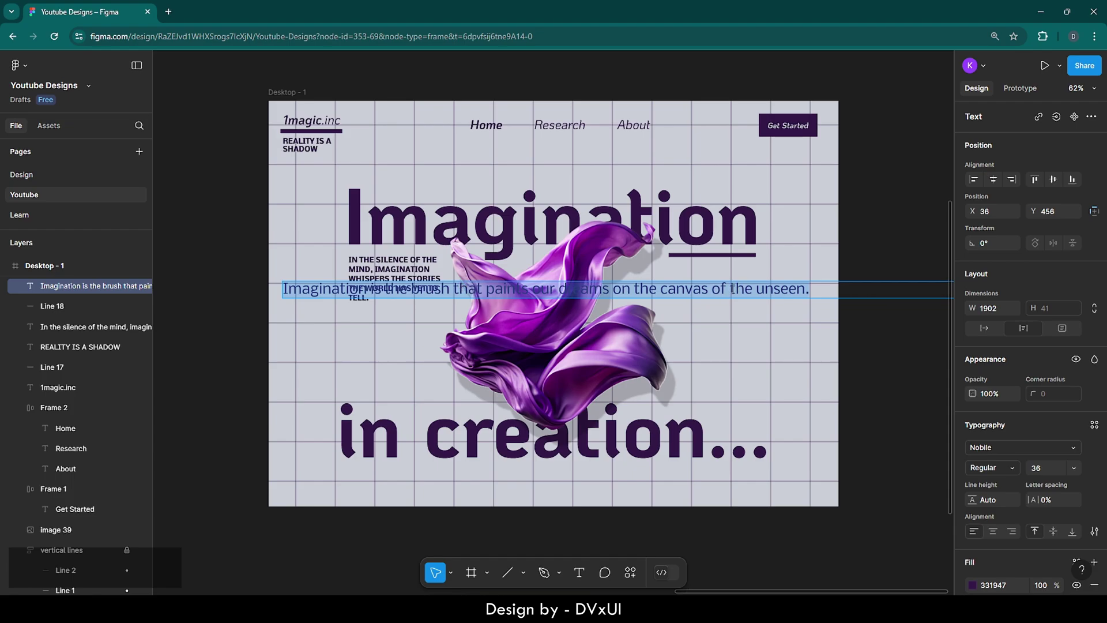
pyautogui.click(1041, 469)
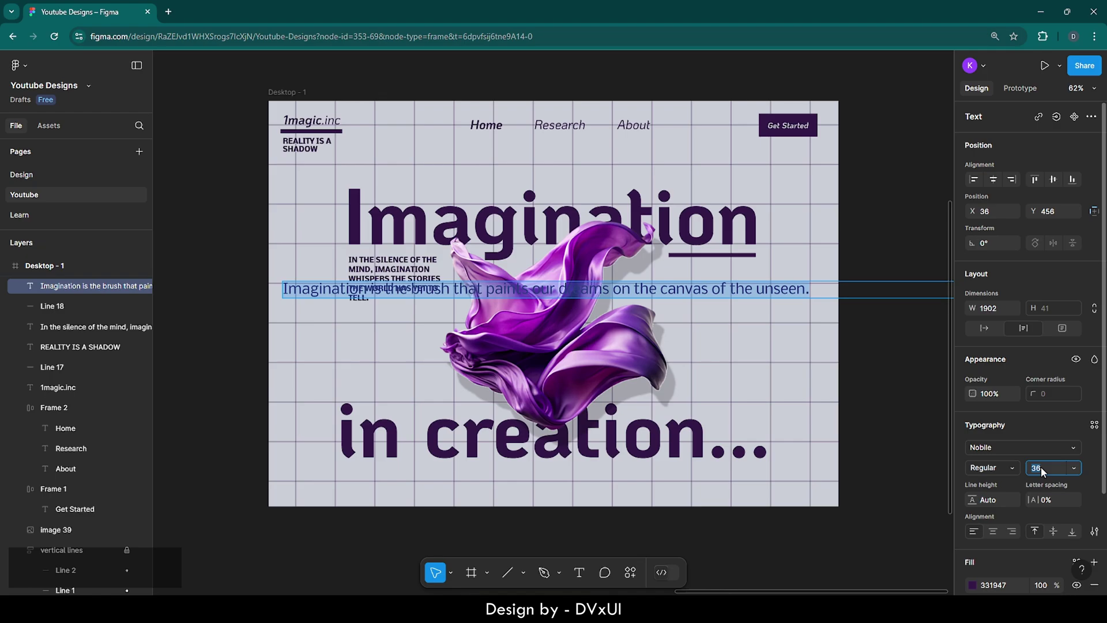
pyautogui.press('BackSpace')
pyautogui.write('16')
pyautogui.press('Return')
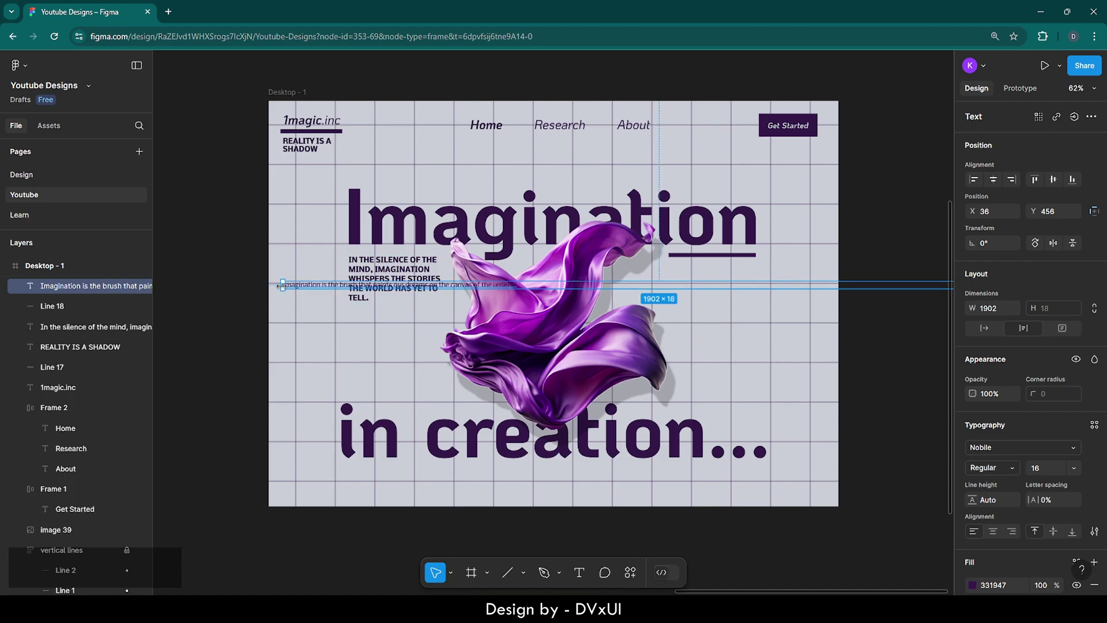
# - Place the quote under the "Imagination" accent line at X 1011, Y 408 and narrow its text box to 220 wide
pyautogui.moveTo(279, 285); pyautogui.dragTo(717, 268)
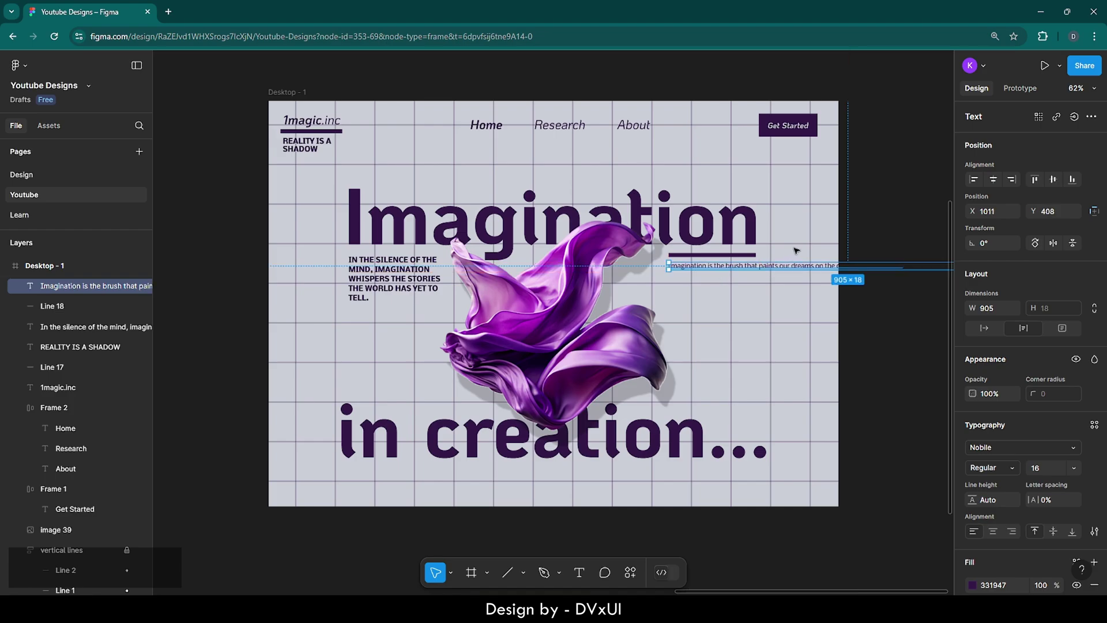
pyautogui.hotkey('ctrl', '-')
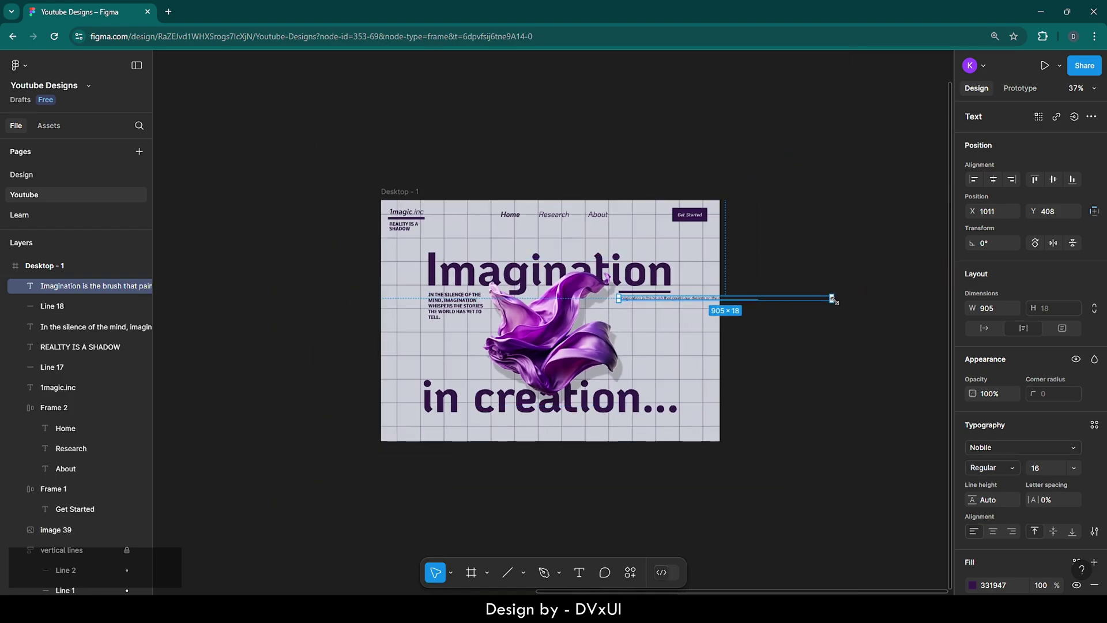
pyautogui.moveTo(832, 299); pyautogui.dragTo(668, 306)
pyautogui.scroll(10, 651, 314)
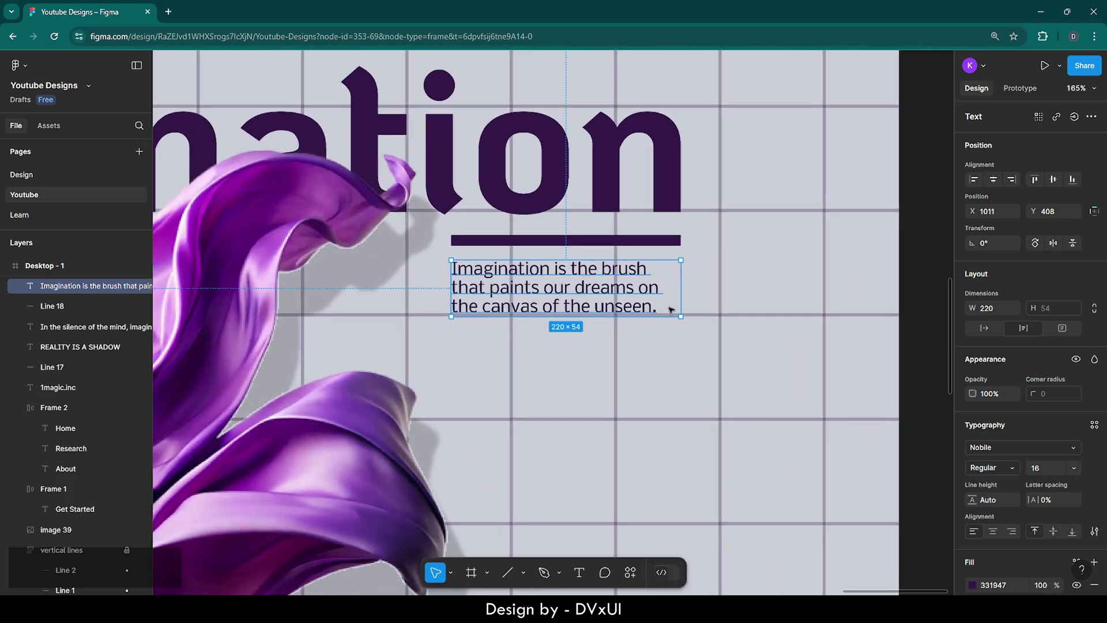
# - Nudge the quote up to Y 406 and widen its text box to 232
pyautogui.click(567, 362)
pyautogui.click(534, 290)
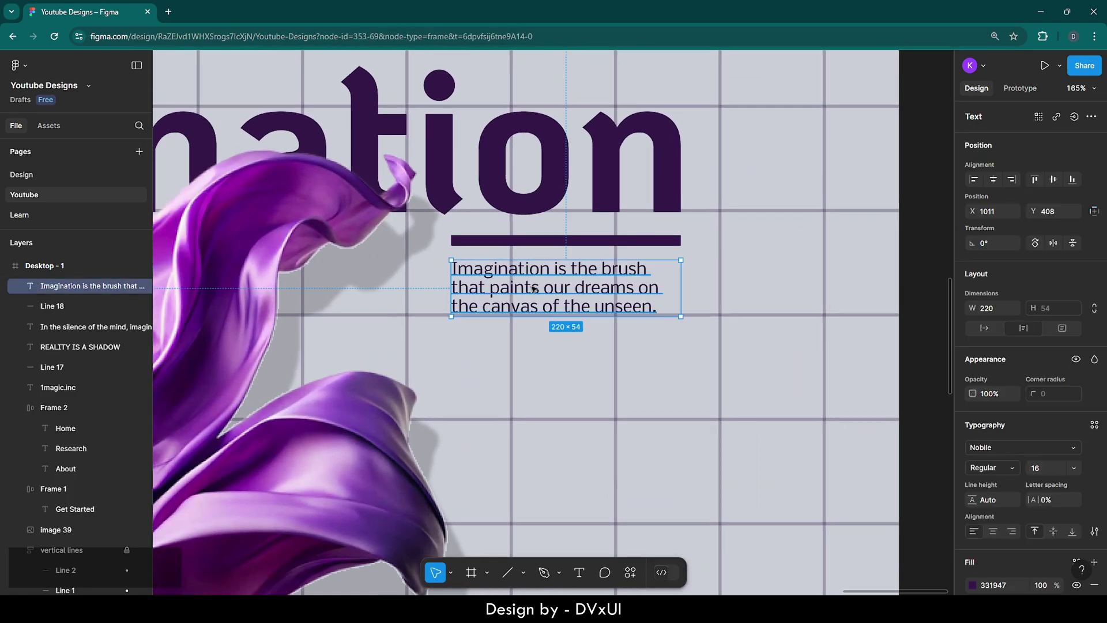
pyautogui.press('Up')
pyautogui.press('Up')
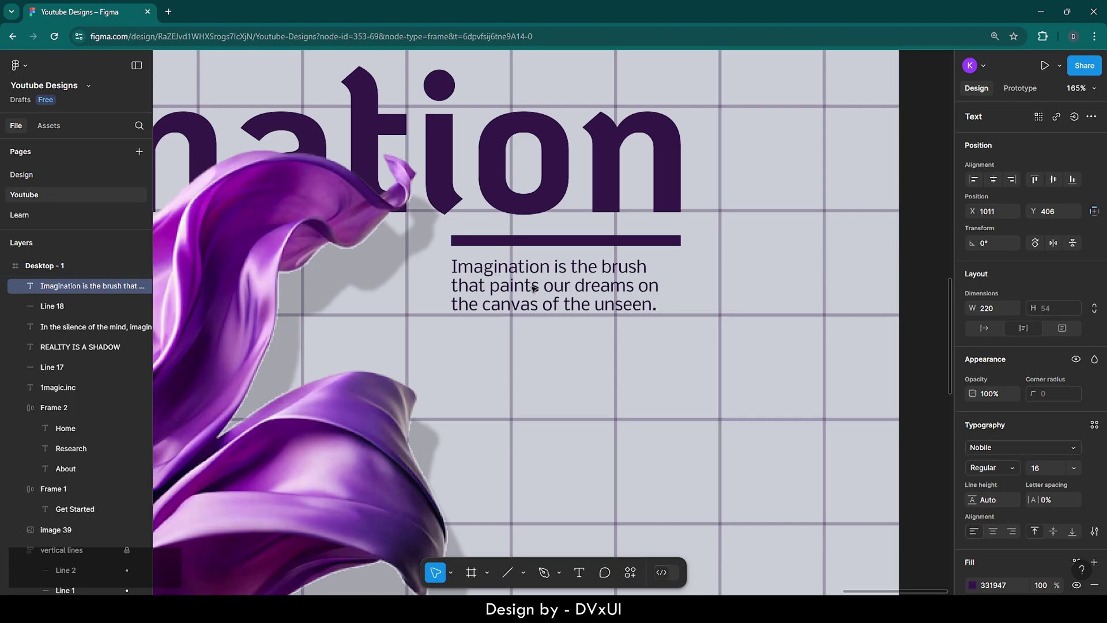
pyautogui.press('Left')
pyautogui.press('Right')
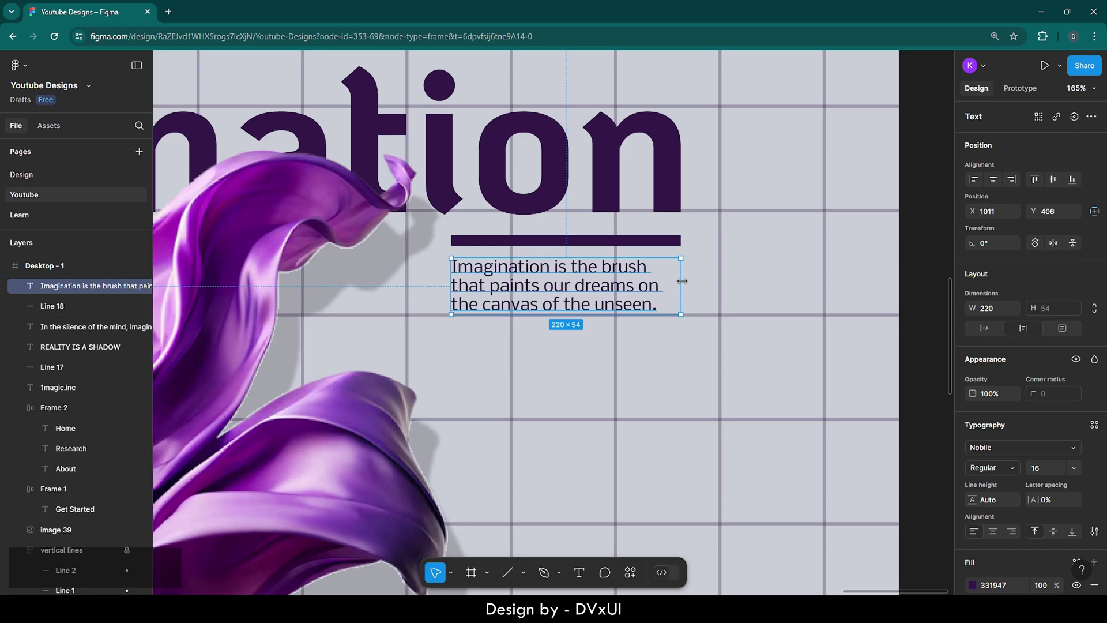
pyautogui.moveTo(685, 281); pyautogui.dragTo(691, 281)
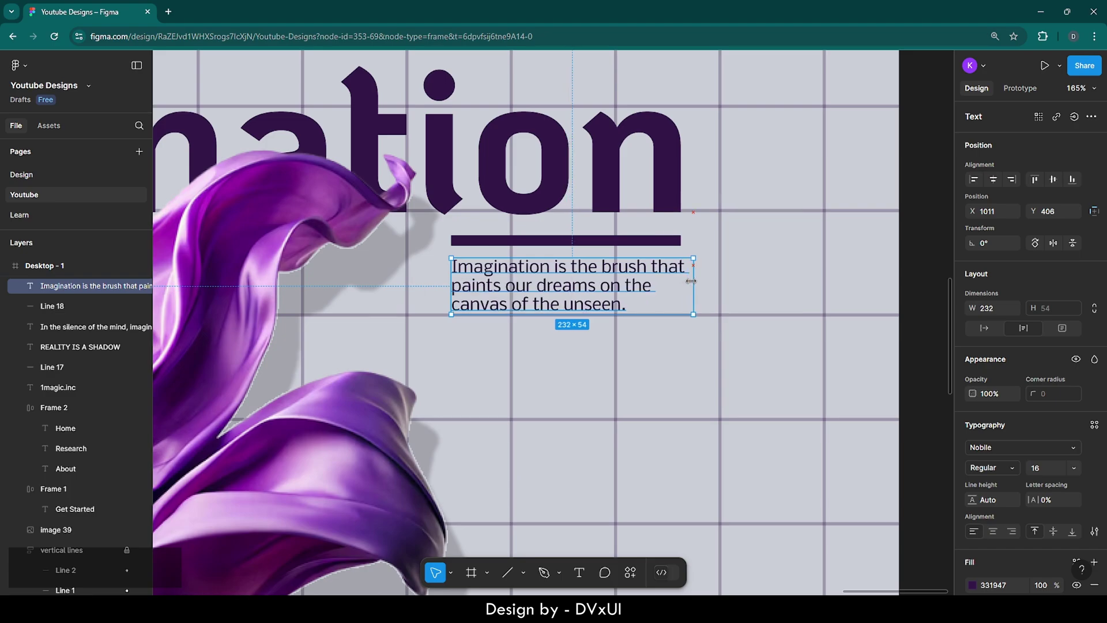
pyautogui.click(750, 291)
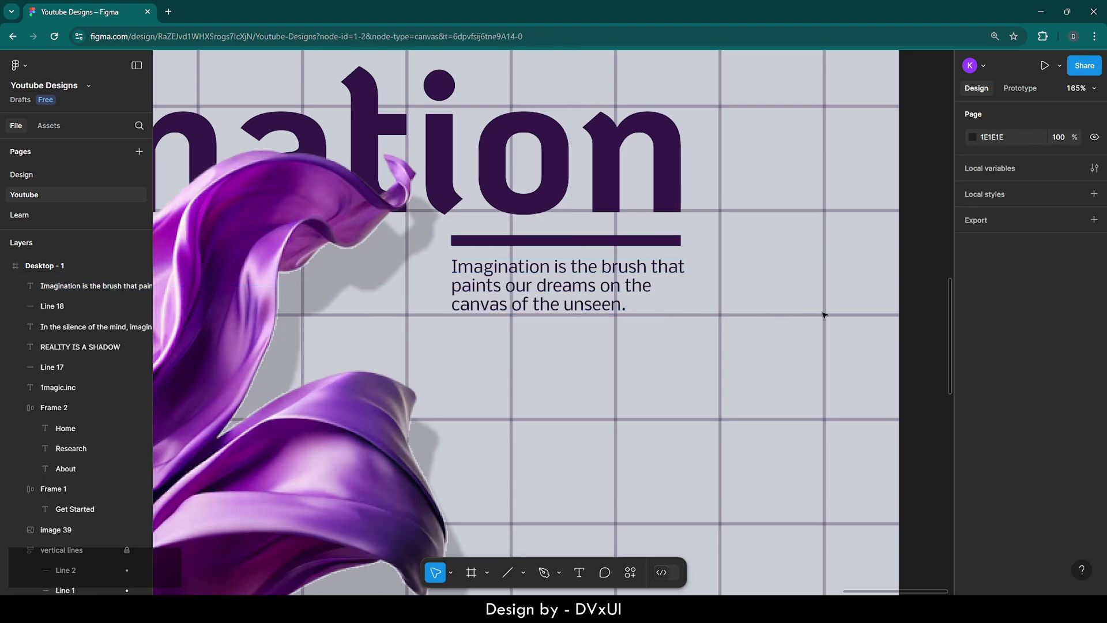
# - Move the "in creation..." heading straight up to Y 655, closer to the fabric
pyautogui.scroll(-5, 823, 314)
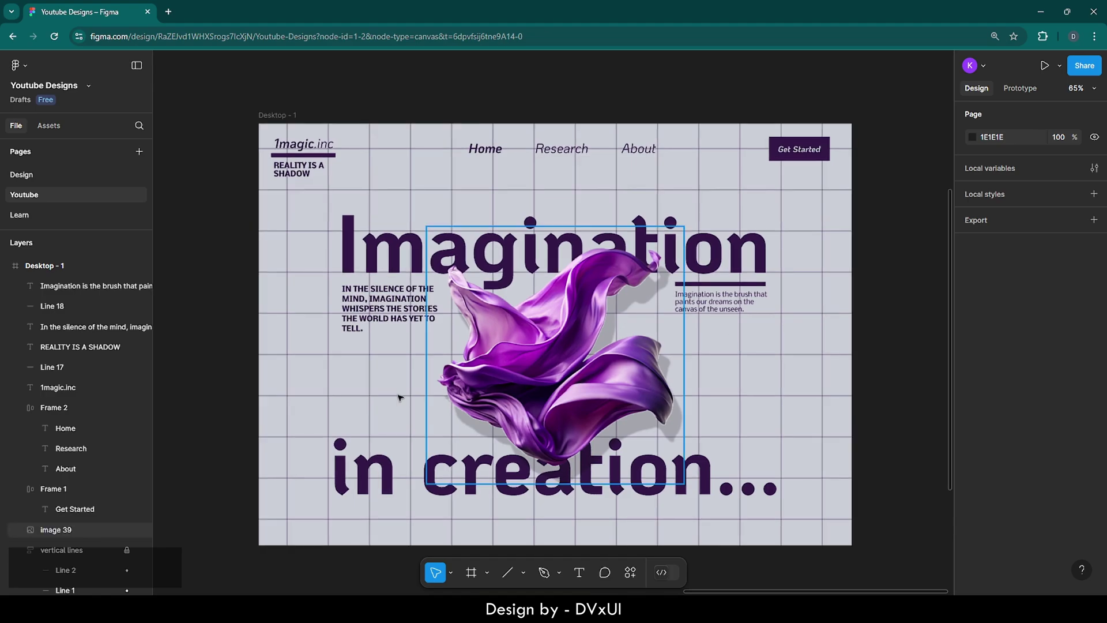
pyautogui.hscroll(-2, 305, 398)
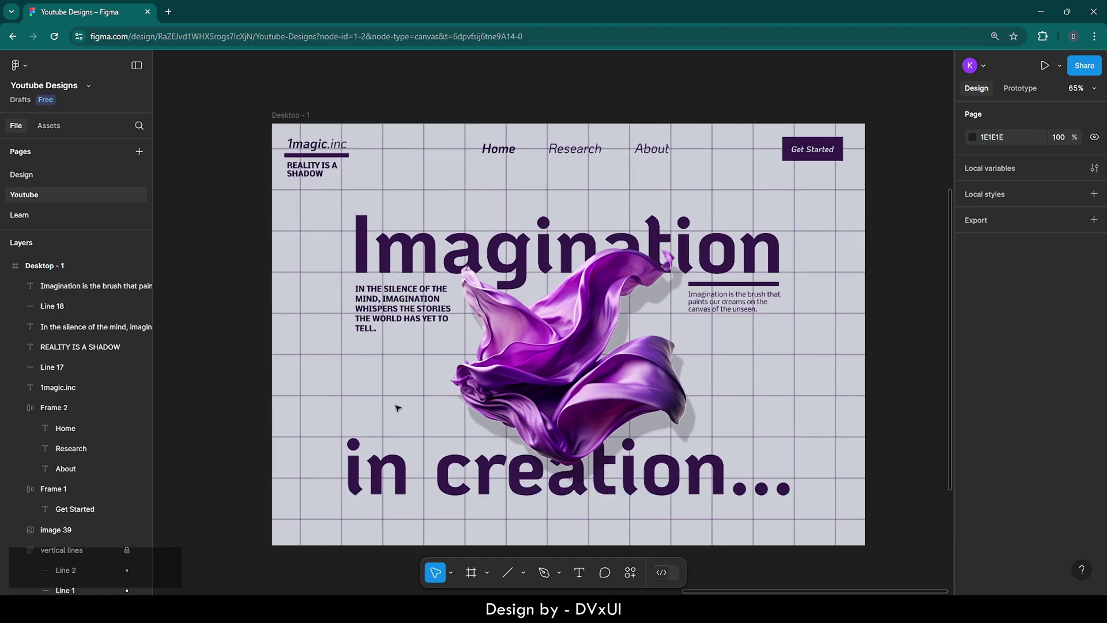
pyautogui.click(389, 495)
pyautogui.hotkey('shift', 'Up')
pyautogui.hotkey('shift', 'Up')
pyautogui.hotkey('shift', 'Up')
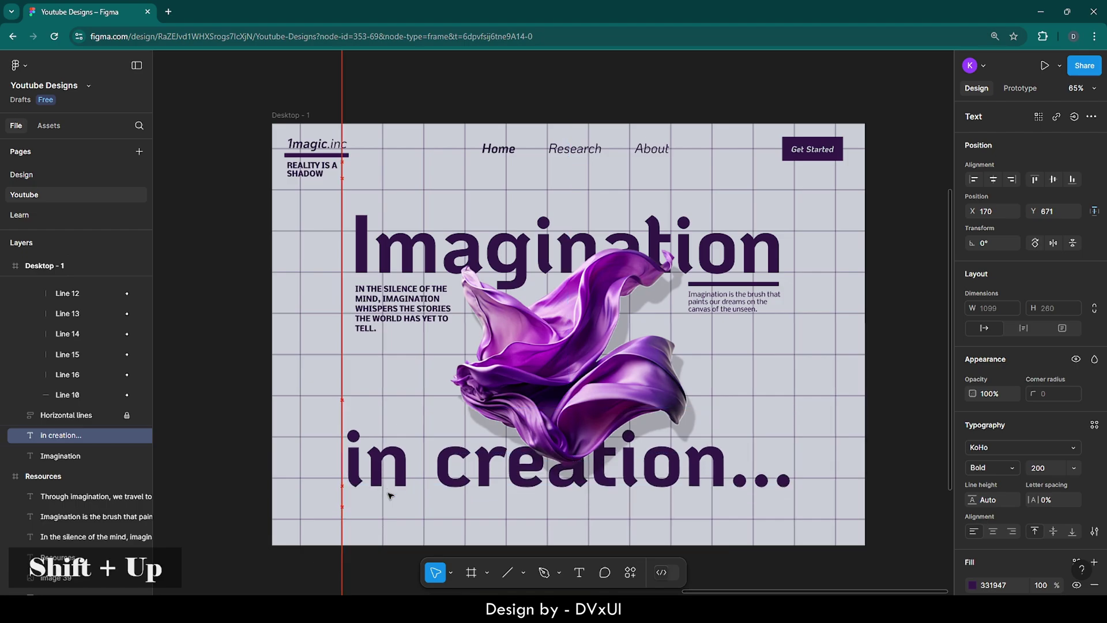
pyautogui.press('Up')
pyautogui.press('Up')
pyautogui.press('Up')
pyautogui.press('Up')
pyautogui.press('Up')
pyautogui.press('Up')
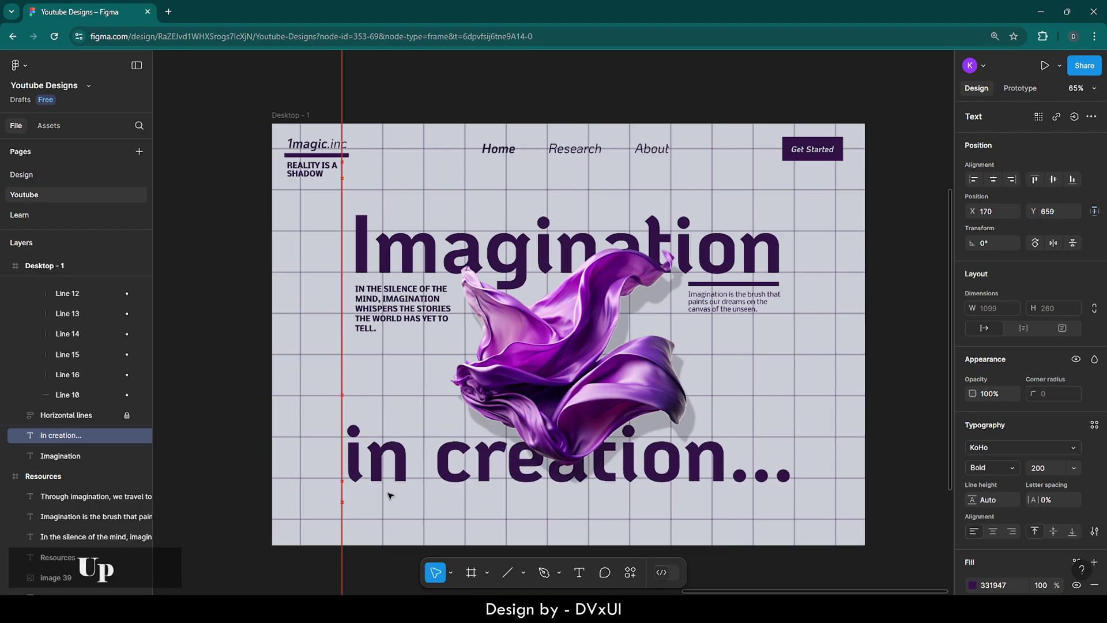
pyautogui.click(508, 515)
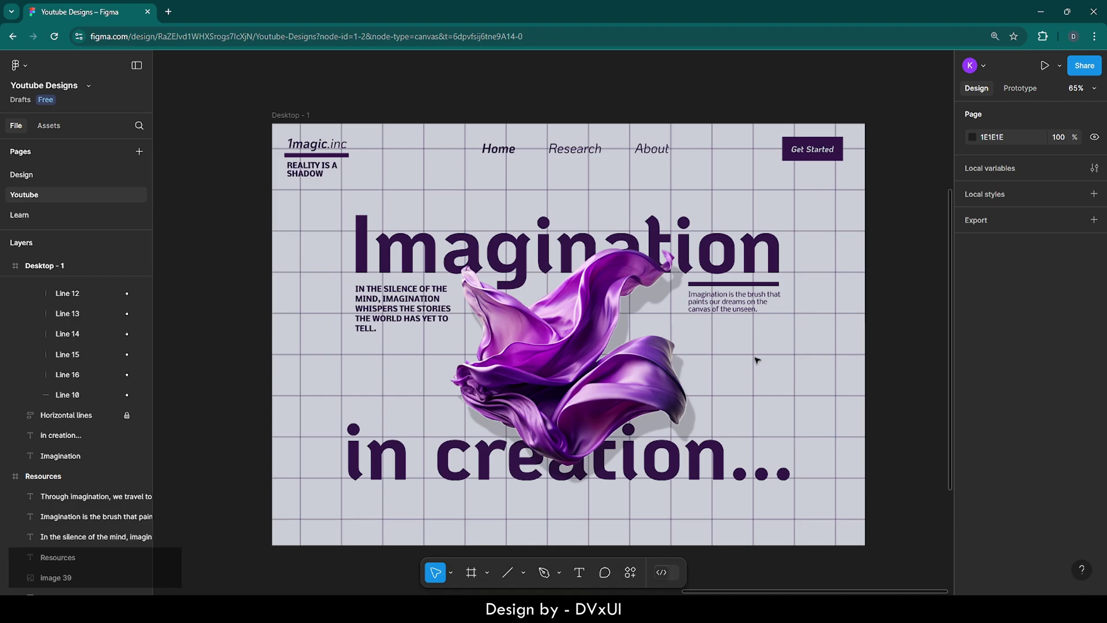
# - Add the text "explore." beside the fabric at about X 1167, Y 581, with a font size of 24
pyautogui.press('t')
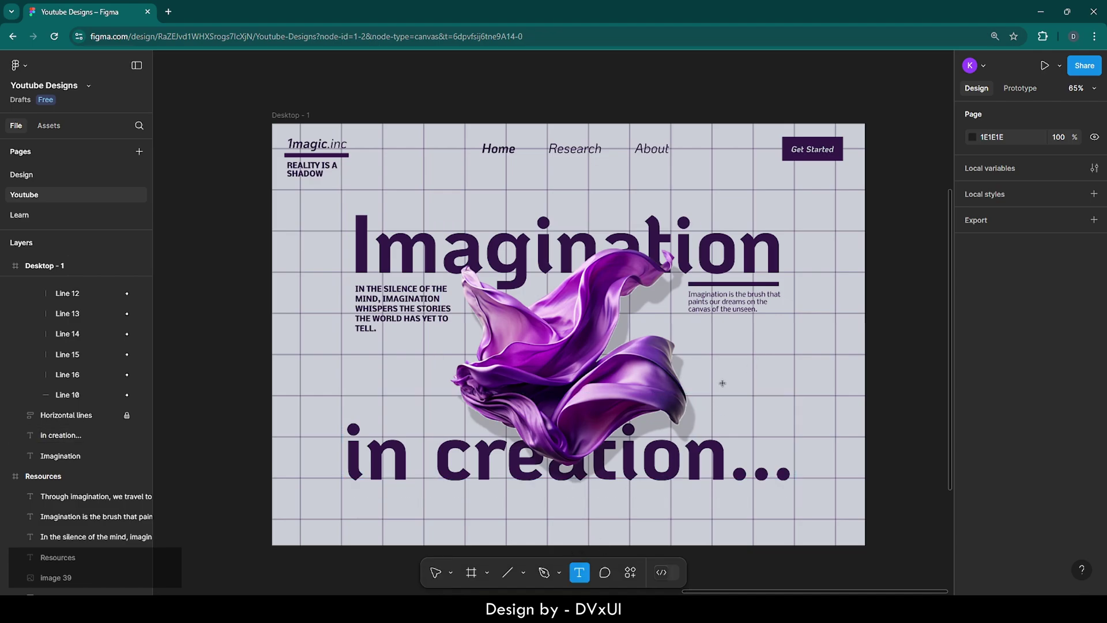
pyautogui.click(753, 363)
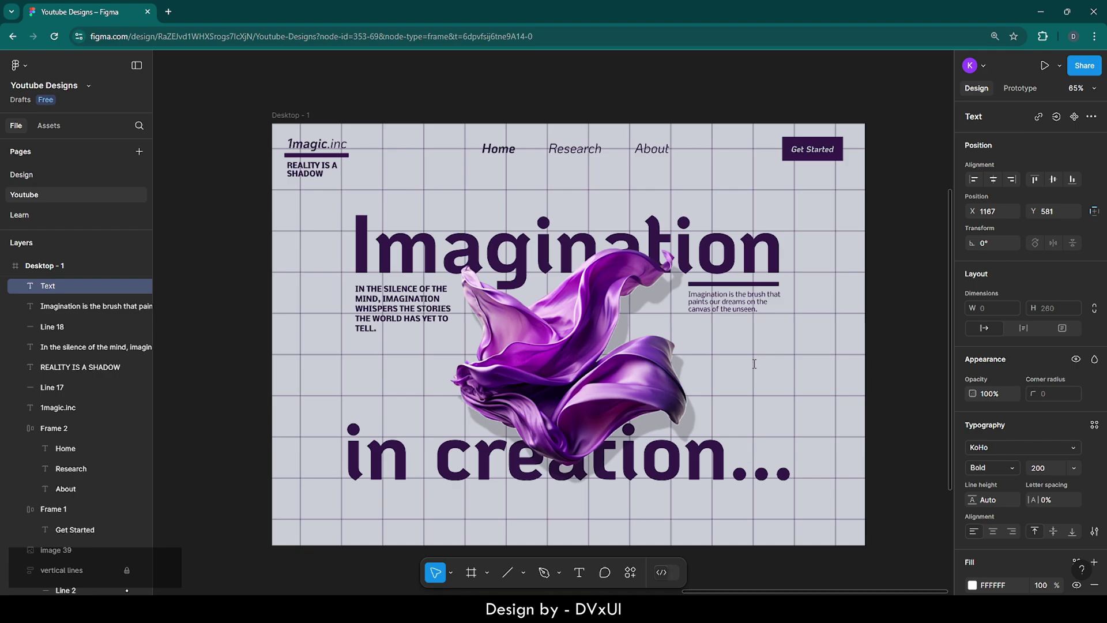
pyautogui.write('exp')
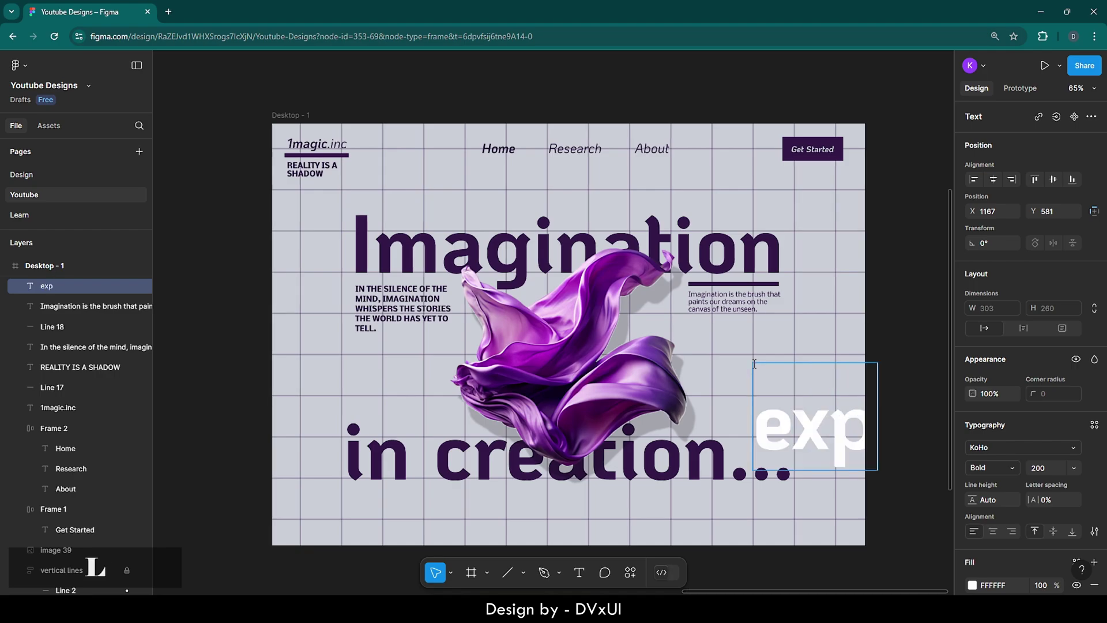
pyautogui.write('lore.')
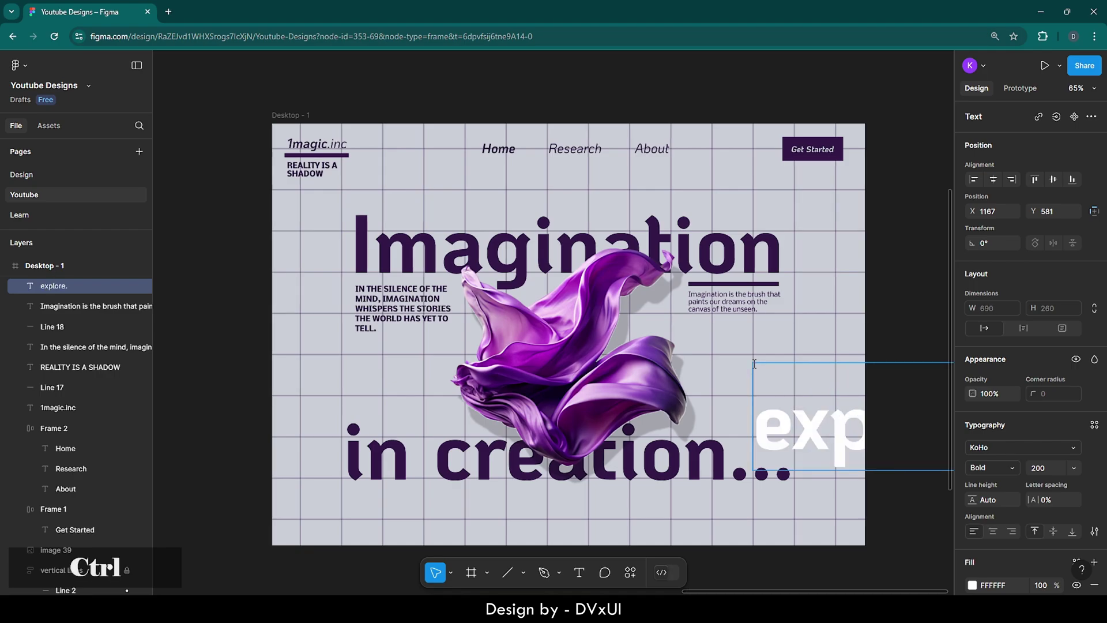
pyautogui.hotkey('ctrl', 'a')
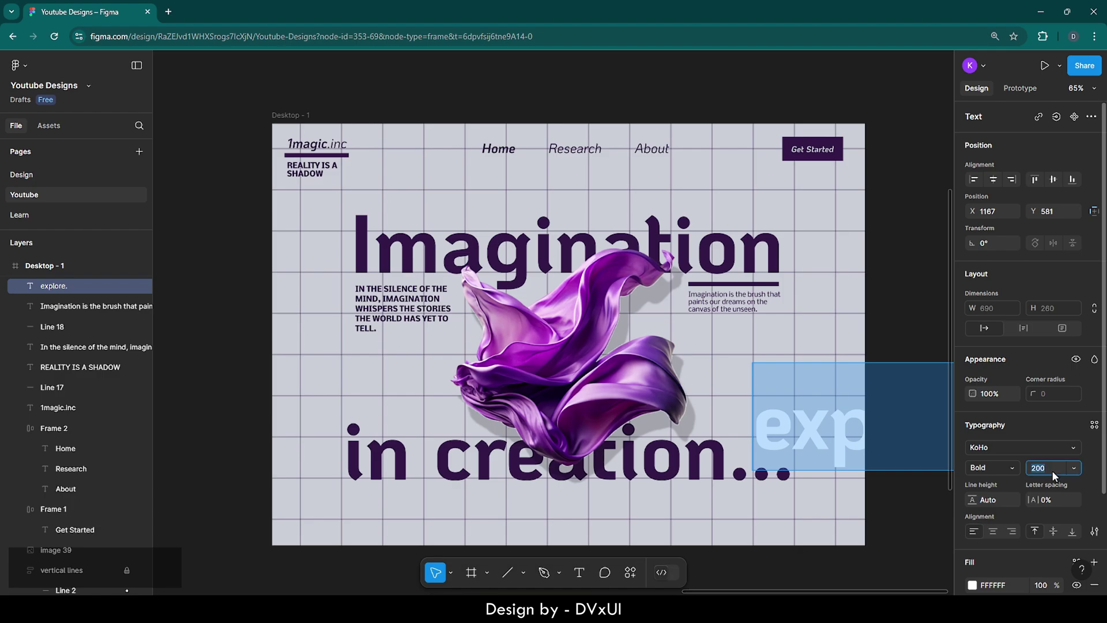
pyautogui.press('BackSpace')
pyautogui.write('24')
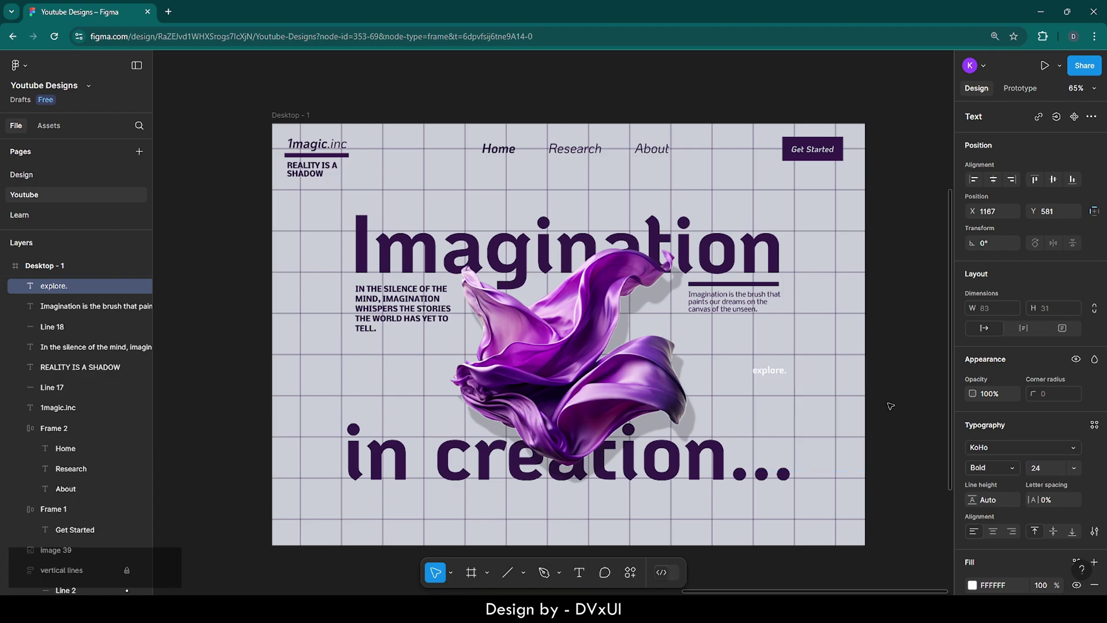
# - Fill the "explore." text with the page's dark purple 331947 and select its text layer
pyautogui.click(973, 586)
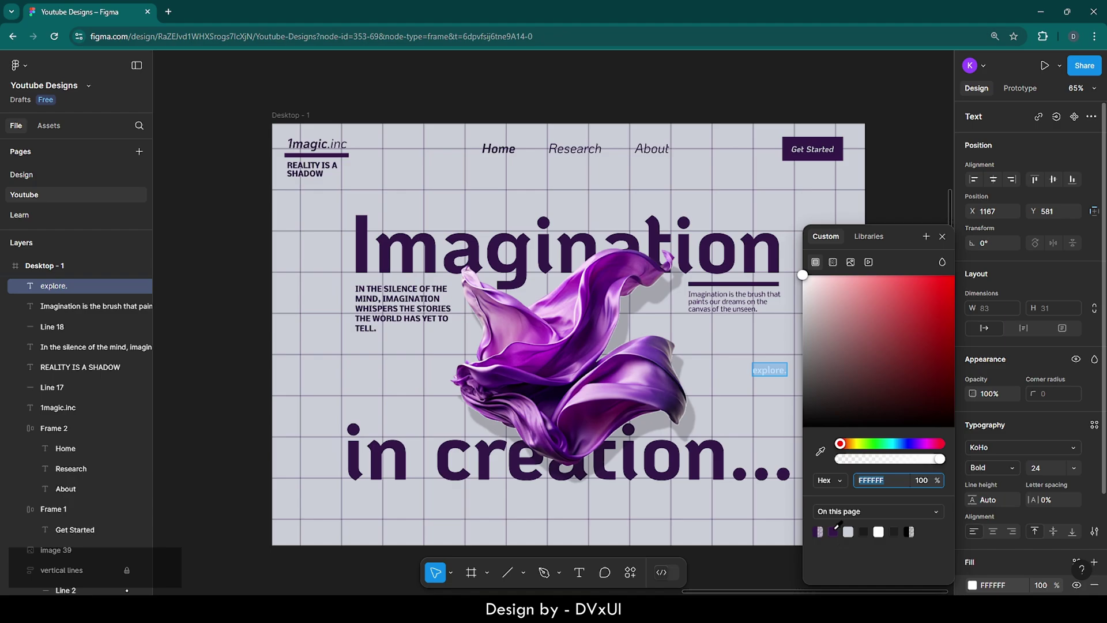
pyautogui.click(834, 532)
pyautogui.click(764, 398)
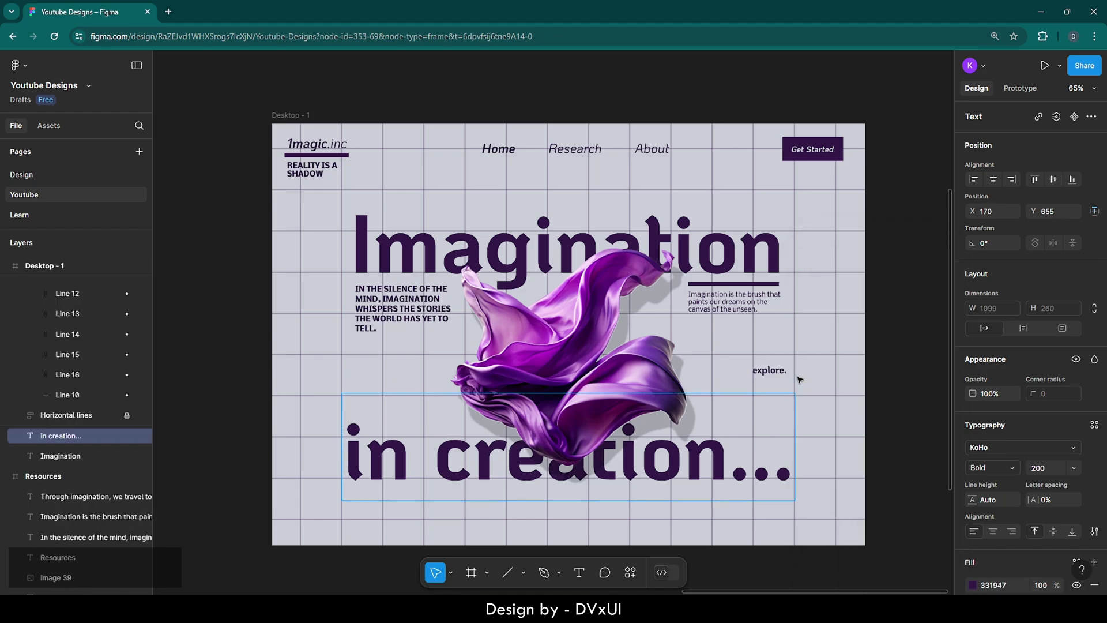
pyautogui.click(779, 372)
pyautogui.scroll(5, 779, 371)
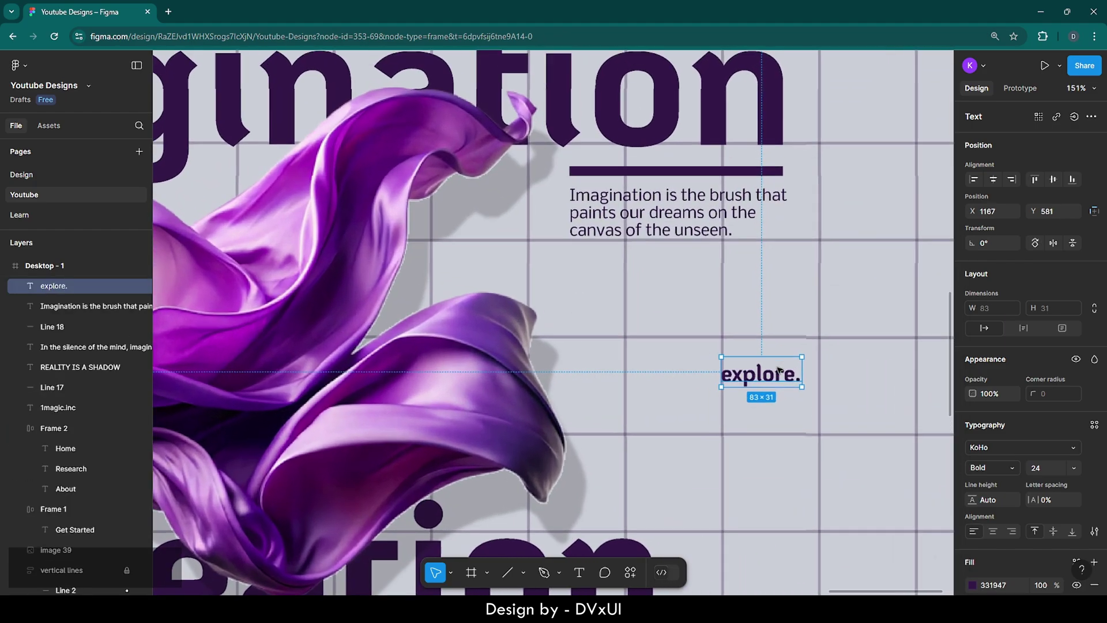
# - Wrap the "explore." text in an auto layout frame
pyautogui.hscroll(2, 778, 371)
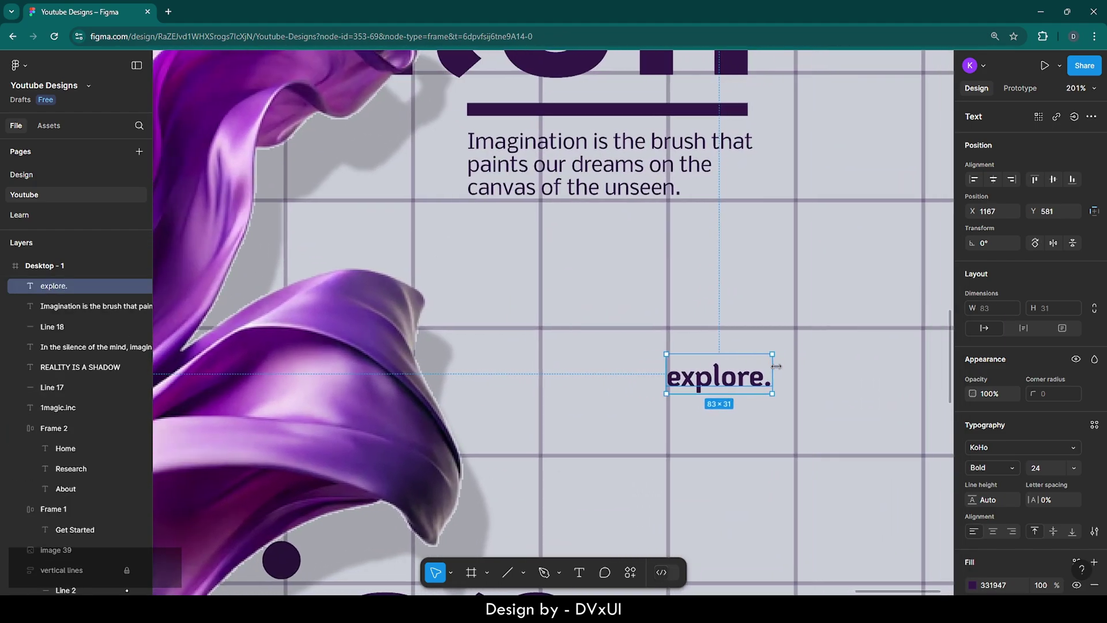
pyautogui.rightClick(732, 380)
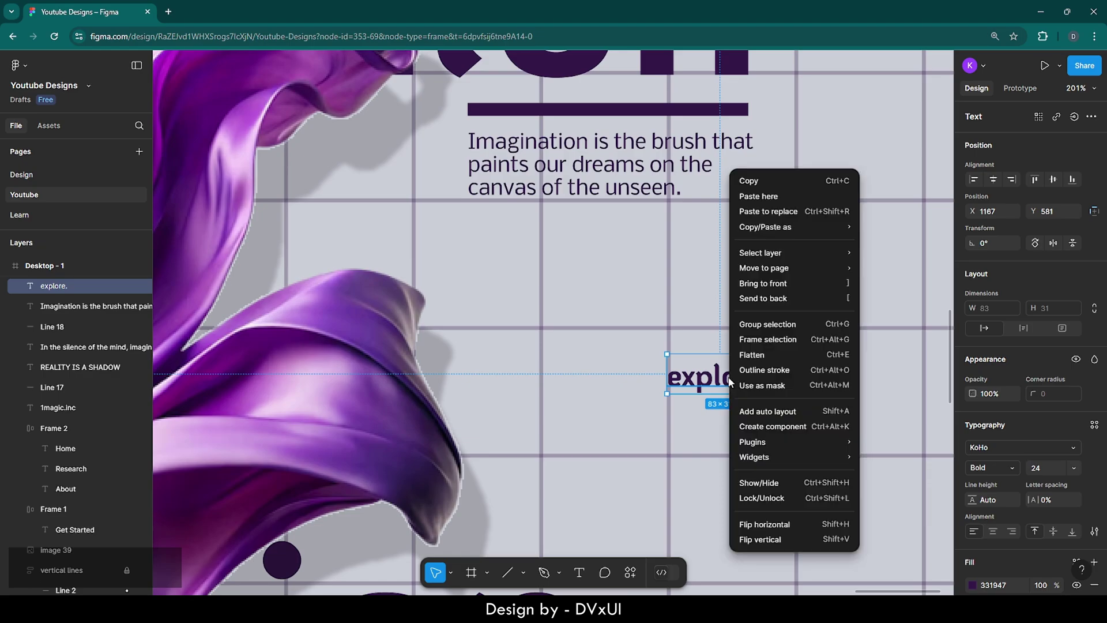
pyautogui.click(754, 410)
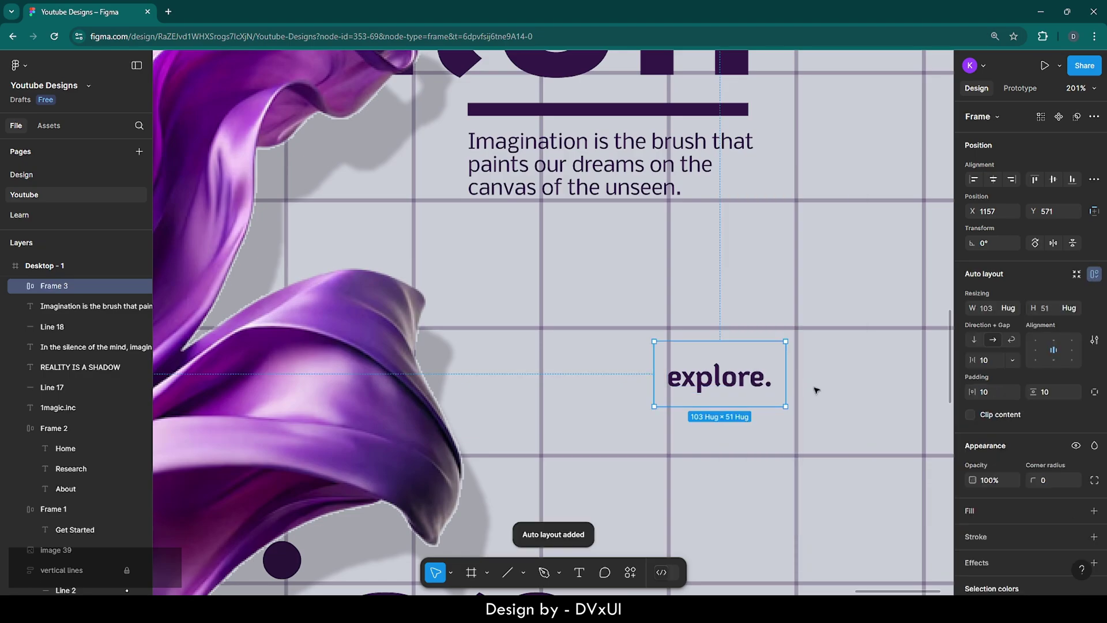
# - Add a stroke to the "explore." frame in the page's dark purple 331947 with a weight of 2
pyautogui.click(975, 538)
pyautogui.scroll(-2, 972, 535)
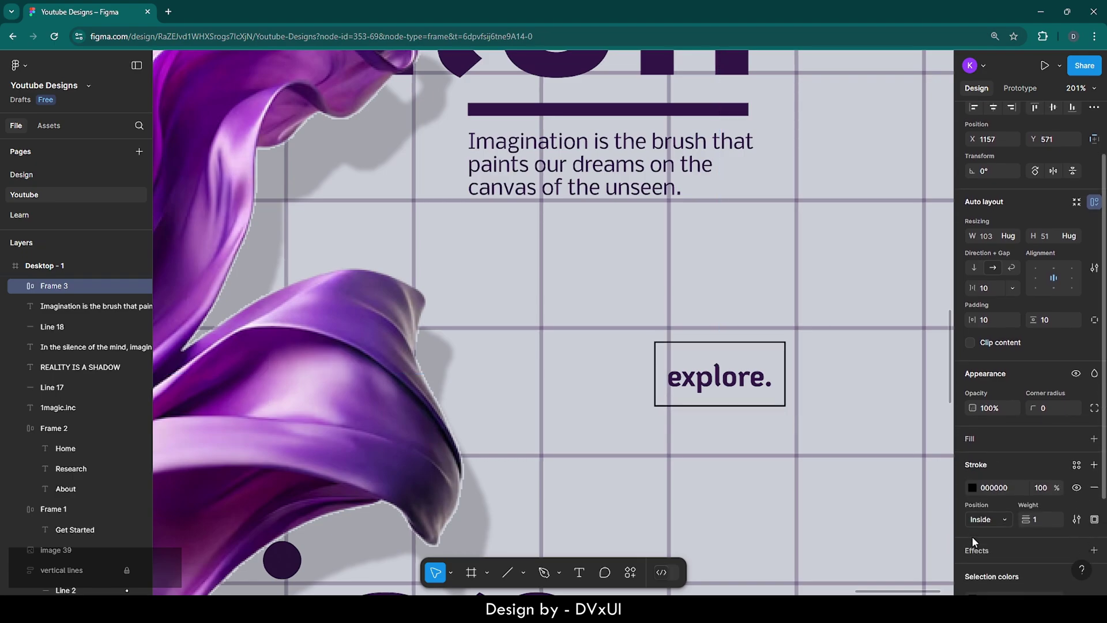
pyautogui.click(973, 487)
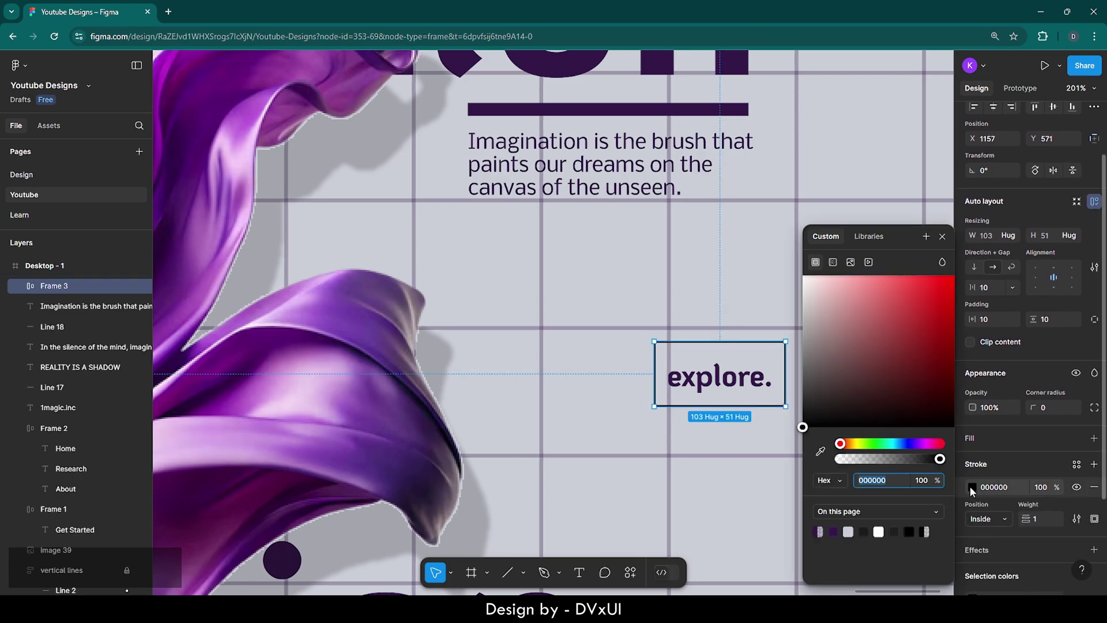
pyautogui.click(833, 531)
pyautogui.click(1036, 519)
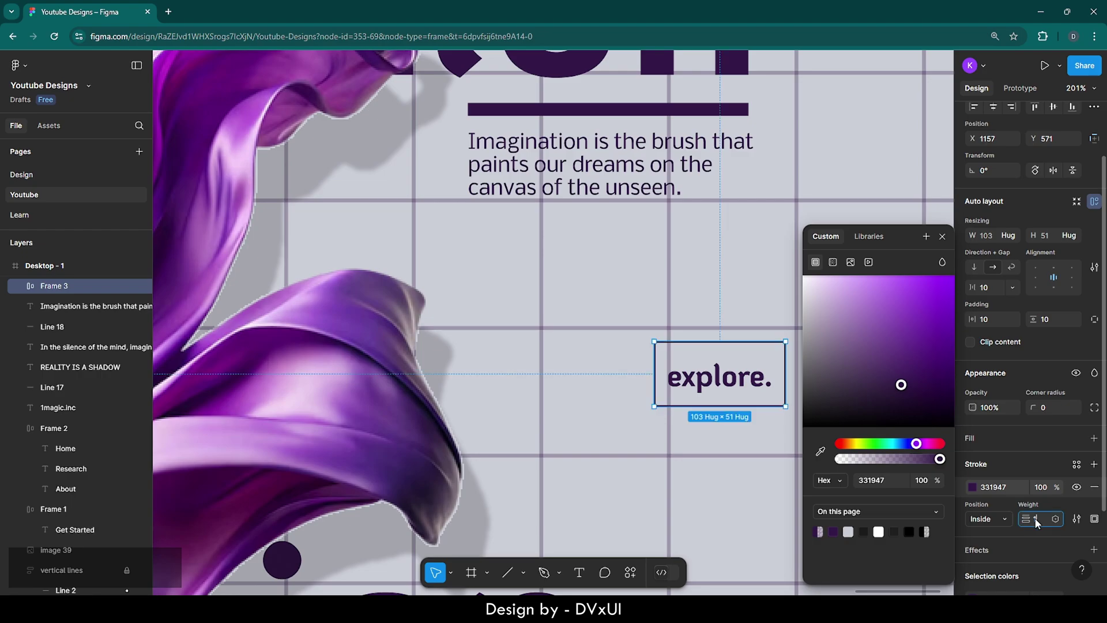
pyautogui.write('2')
pyautogui.press('Return')
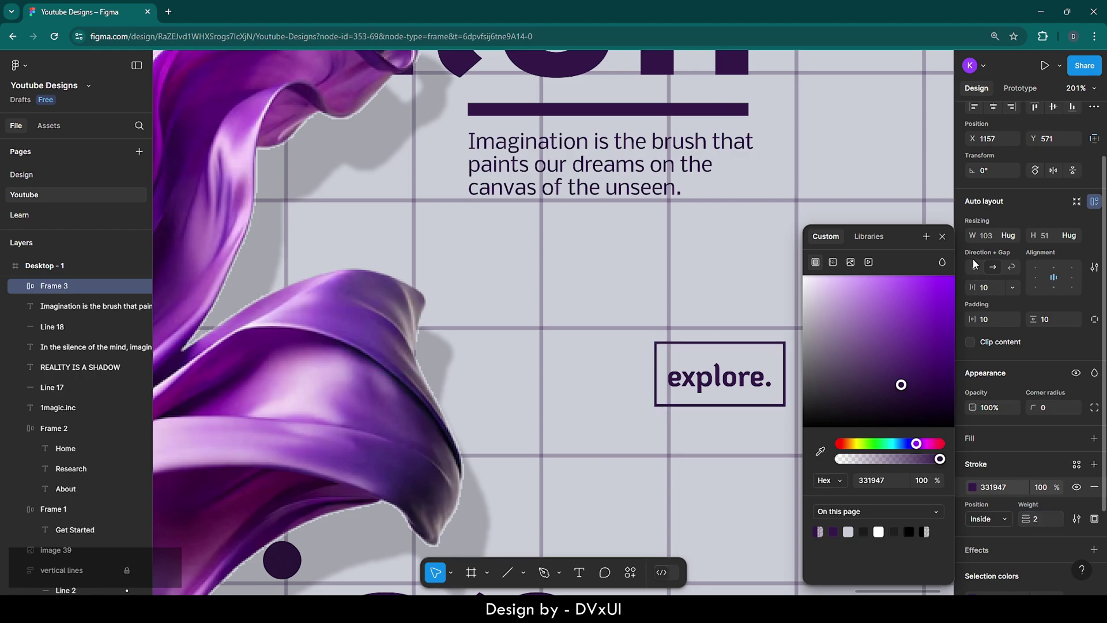
pyautogui.click(944, 237)
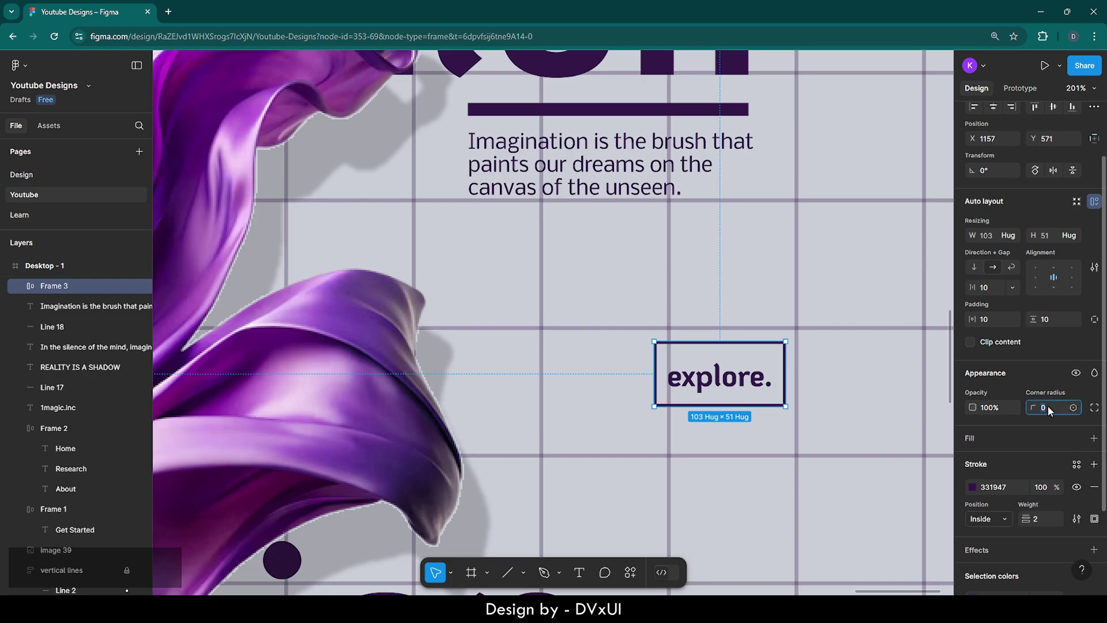
# - Round the "explore." frame into a pill shape with a corner radius of 30
pyautogui.press('shift')
pyautogui.hotkey('shift', 'Up')
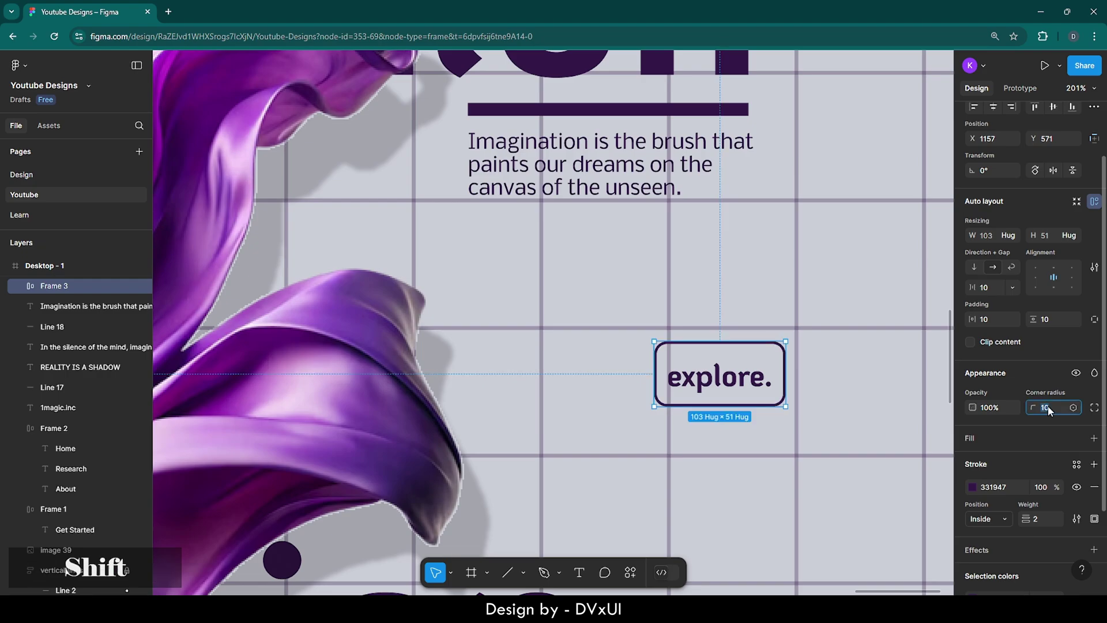
pyautogui.hotkey('shift', 'Up')
pyautogui.hotkey('shift', 'Up')
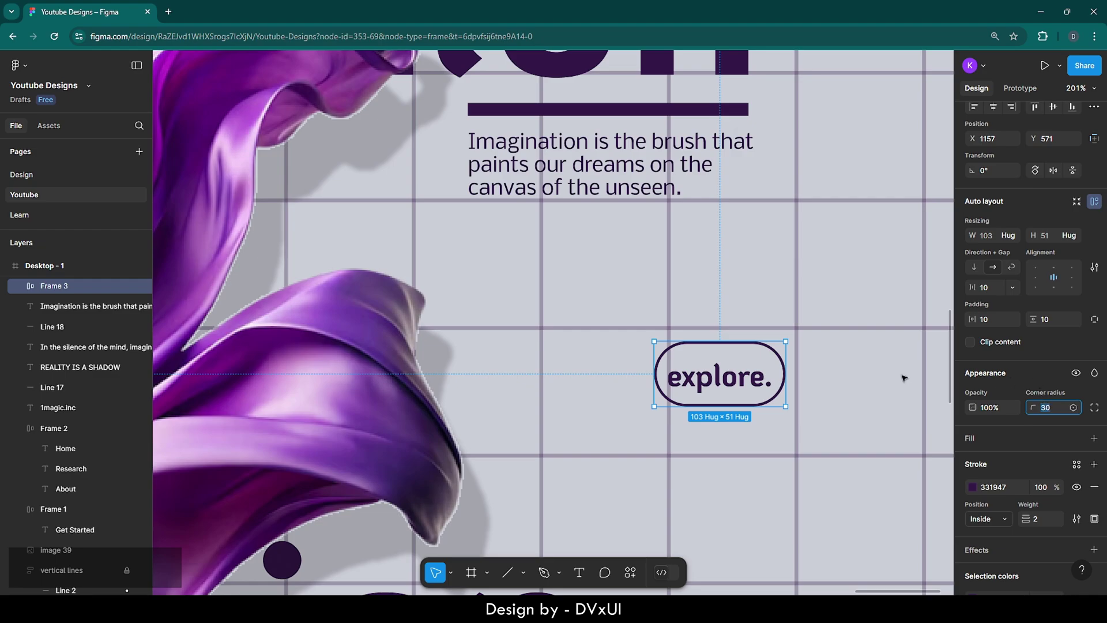
pyautogui.click(853, 368)
pyautogui.click(777, 370)
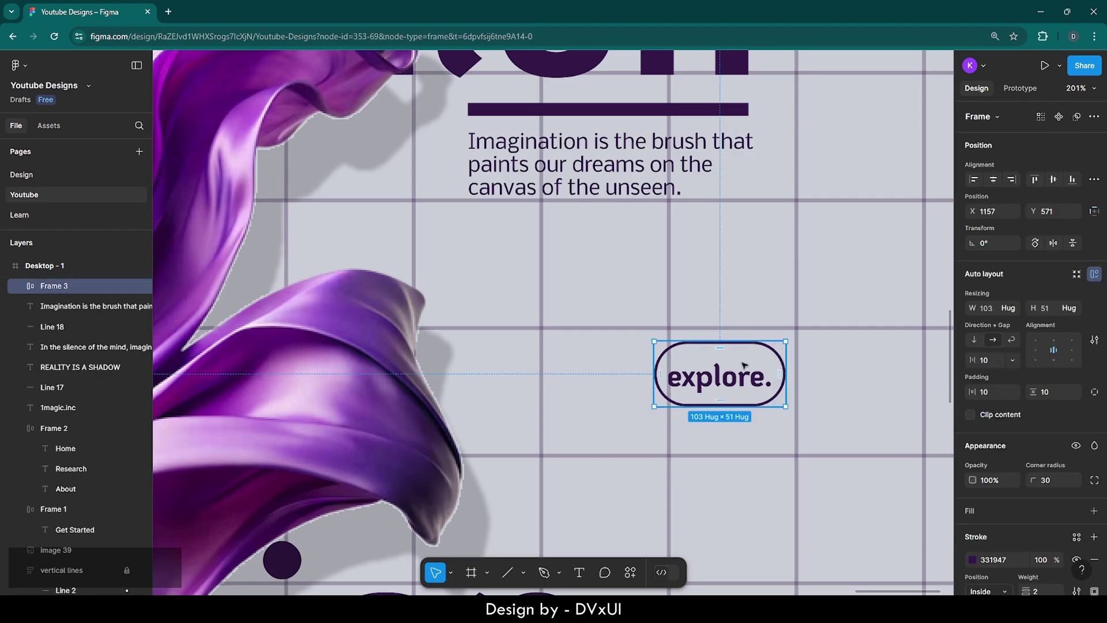
# - Set the "explore." button's padding to 22 horizontally and 16 vertically
pyautogui.click(984, 393)
pyautogui.press('BackSpace')
pyautogui.press('BackSpace')
pyautogui.write('22')
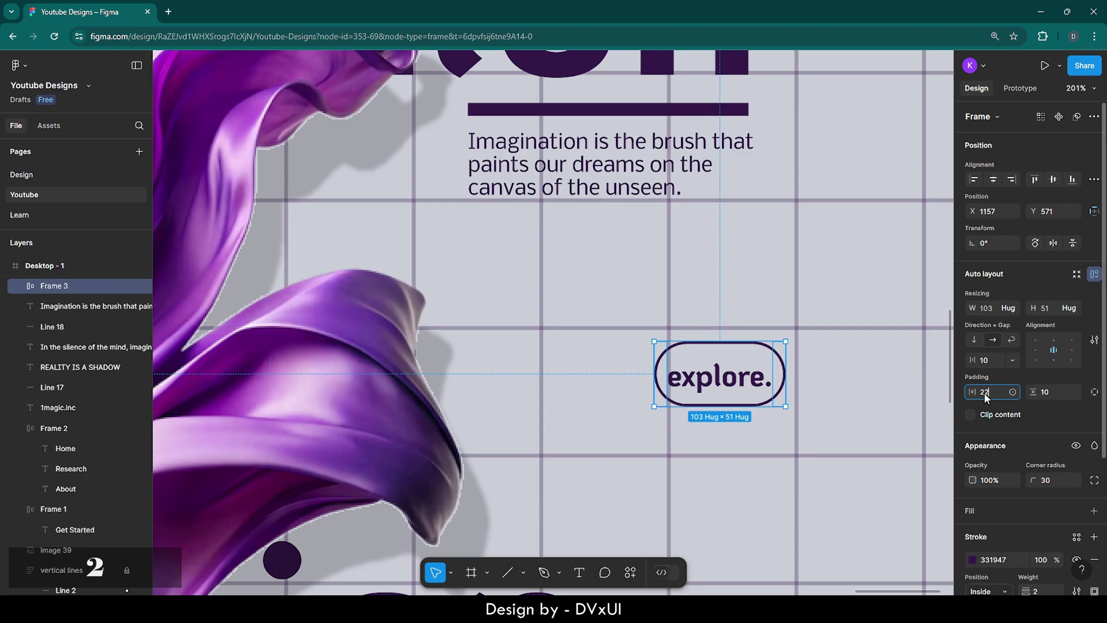
pyautogui.press('Return')
pyautogui.click(1055, 391)
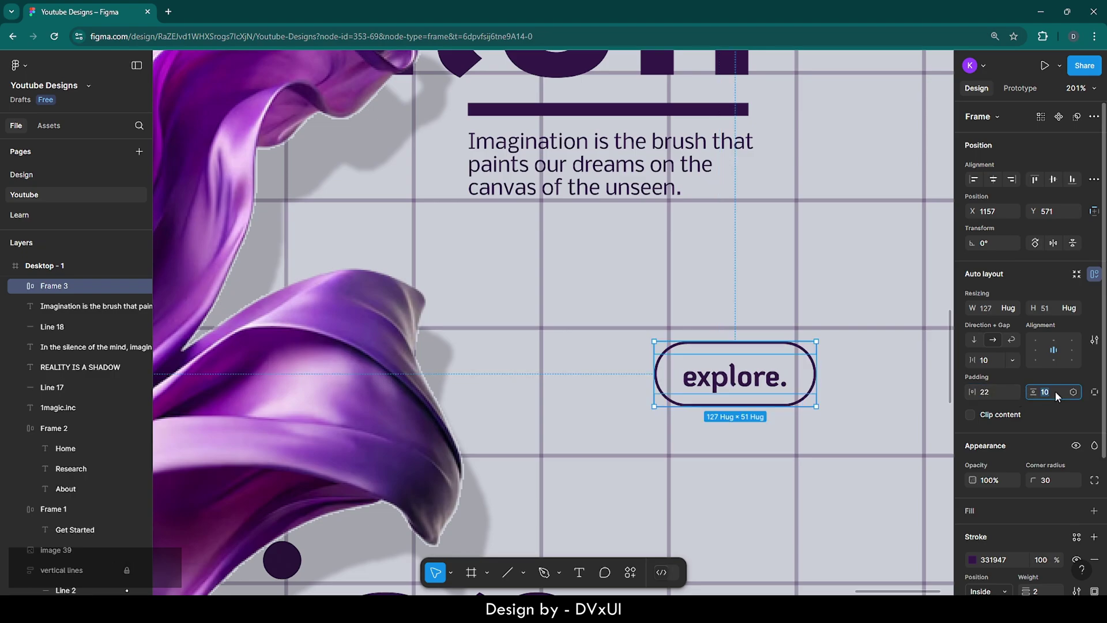
pyautogui.press('BackSpace')
pyautogui.write('16')
pyautogui.press('Return')
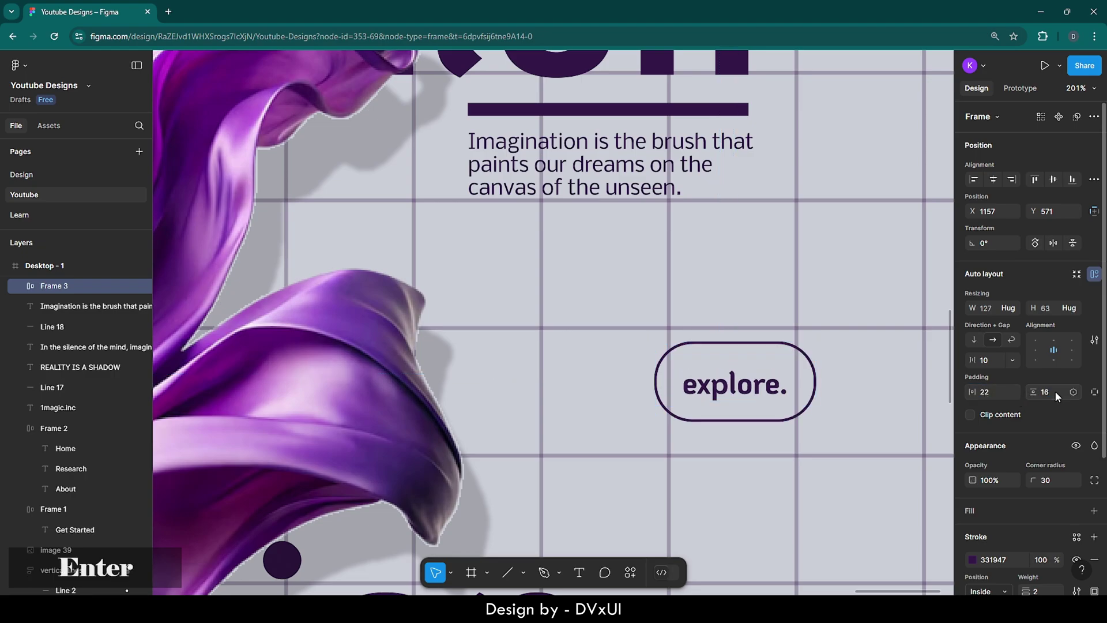
# - Fill the "explore." button with the page's light grey CBCED7
pyautogui.click(977, 510)
pyautogui.click(973, 534)
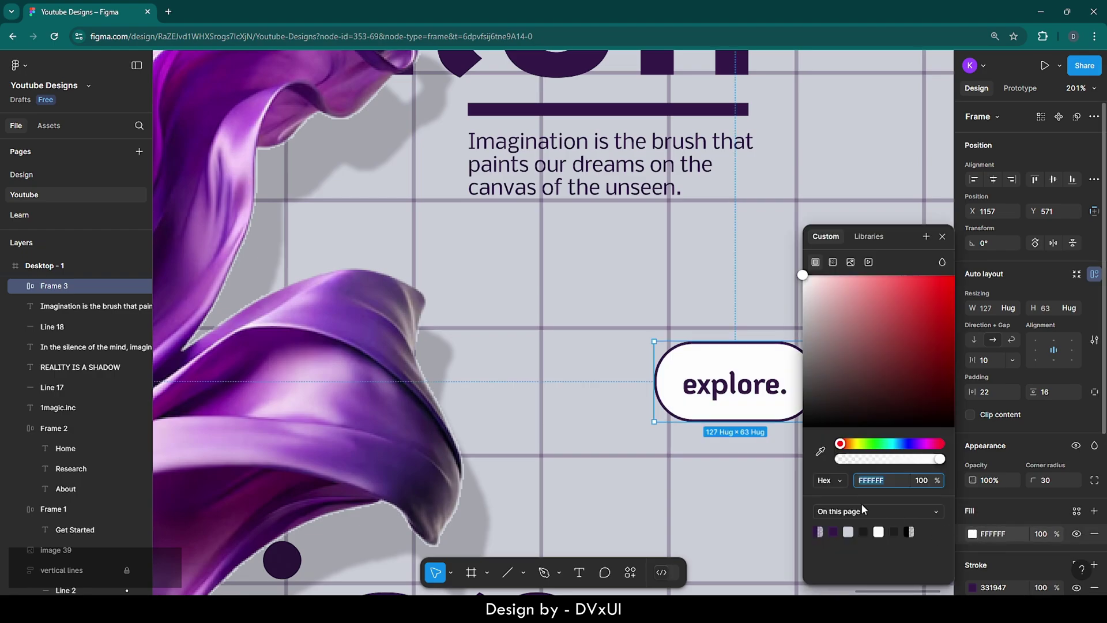
pyautogui.click(848, 532)
pyautogui.click(725, 498)
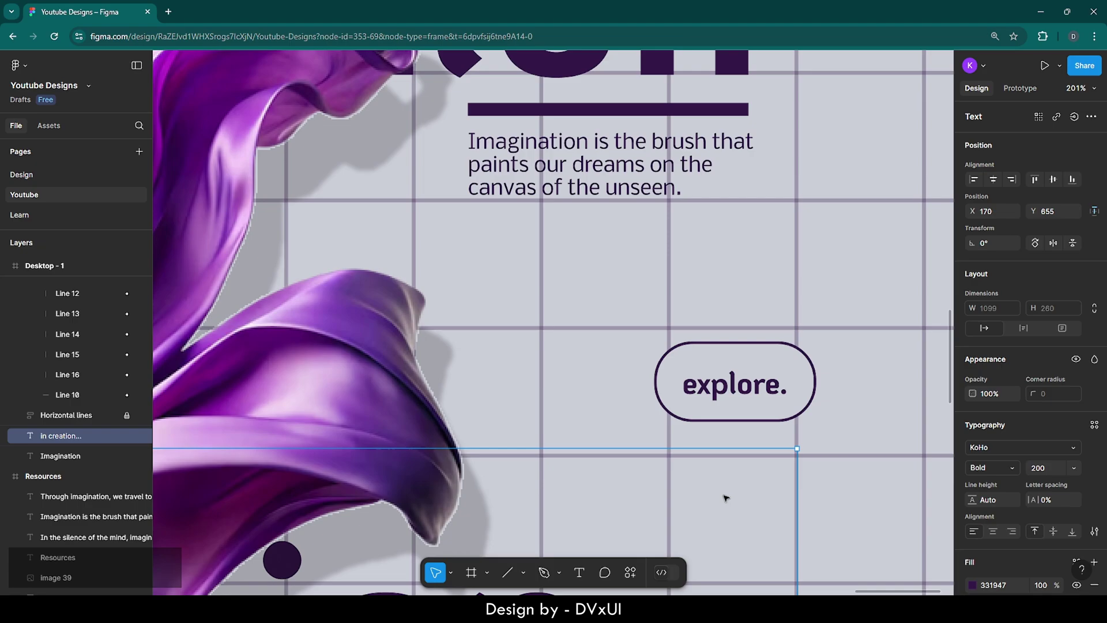
# - Move the "explore." button to X 1104, Y 530, aligned with the right end of the accent line above it
pyautogui.scroll(-10, 725, 498)
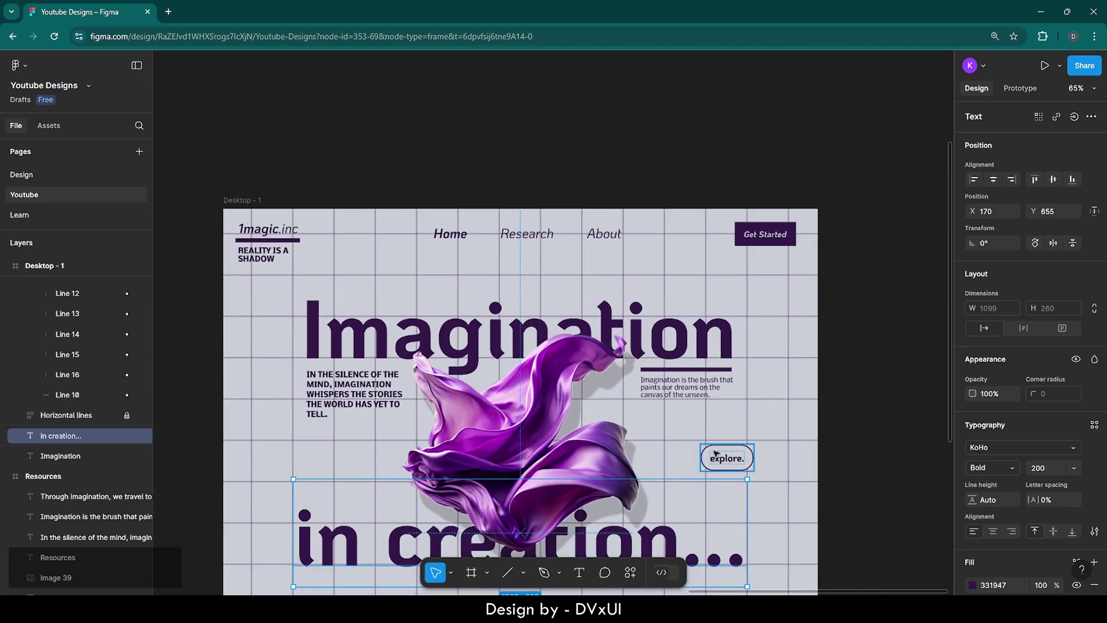
pyautogui.scroll(-4, 715, 454)
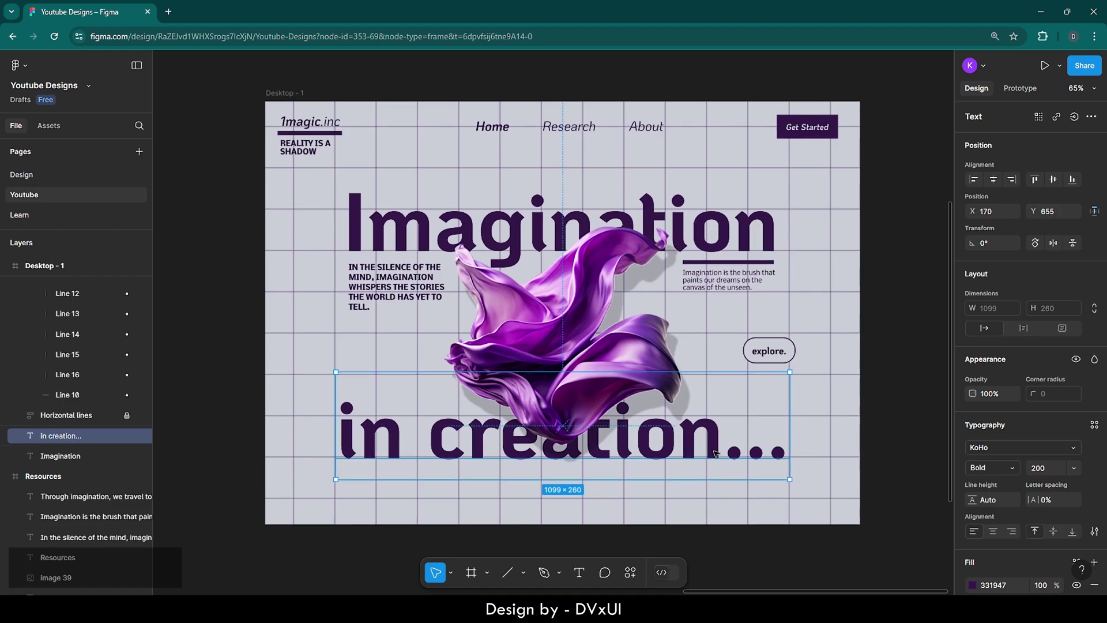
pyautogui.click(770, 352)
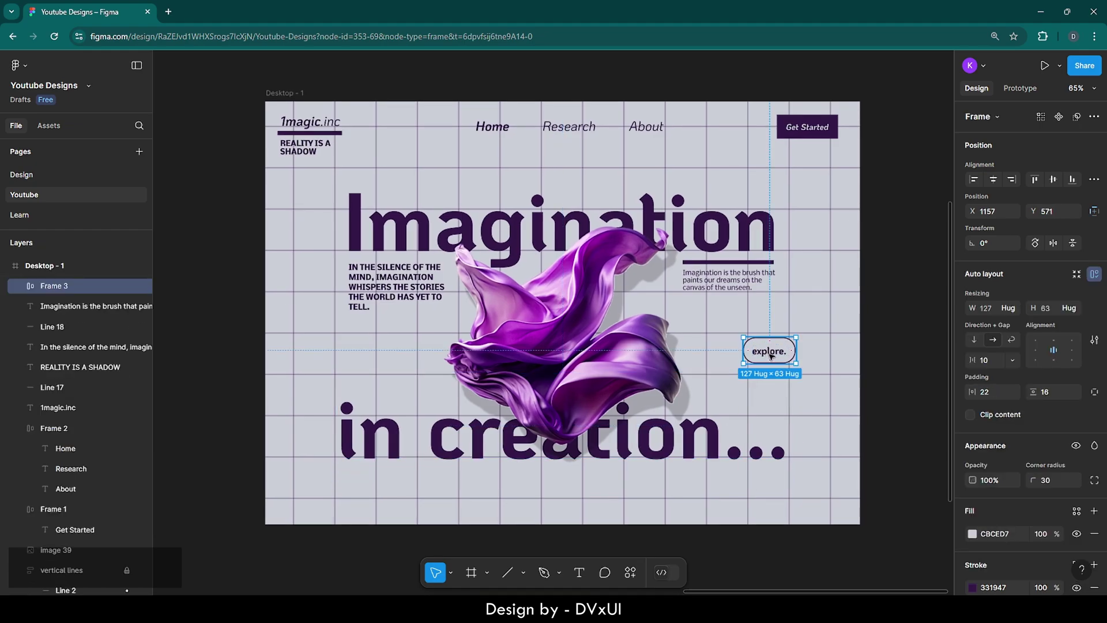
pyautogui.moveTo(773, 355); pyautogui.dragTo(749, 336)
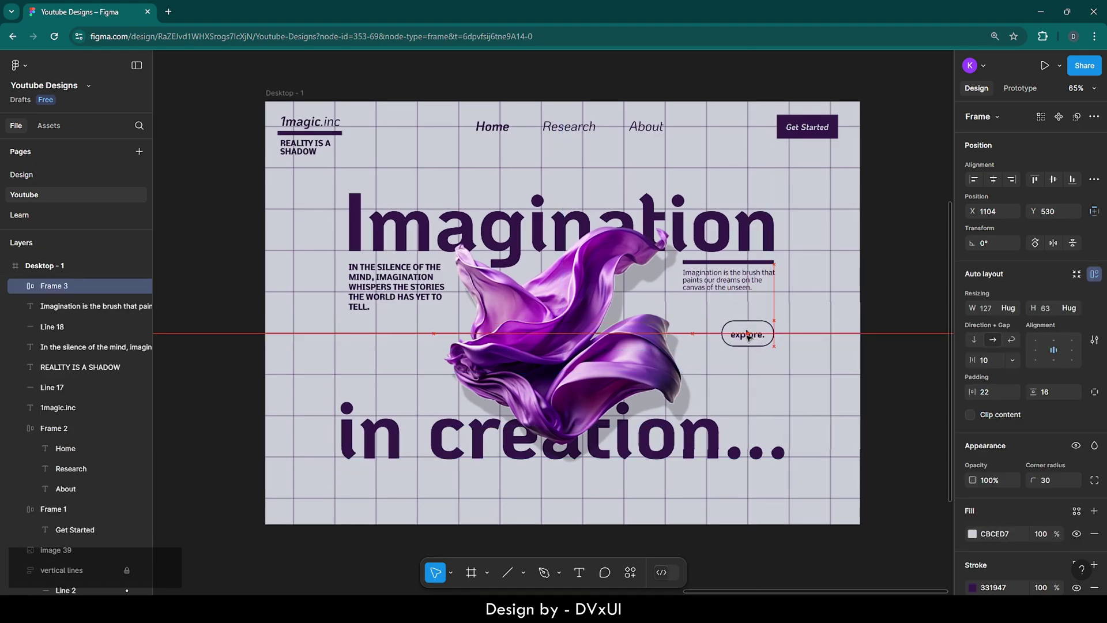
pyautogui.click(861, 354)
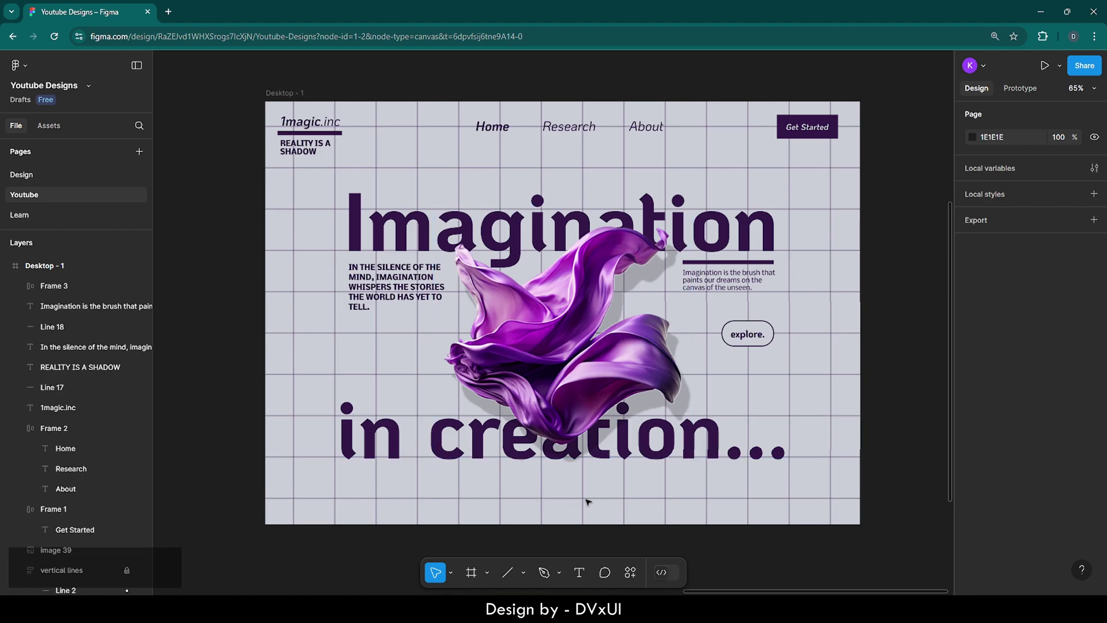
# - Copy the full "Through imagination, we travel to places..." text from the Resources frame
pyautogui.click(6, 266)
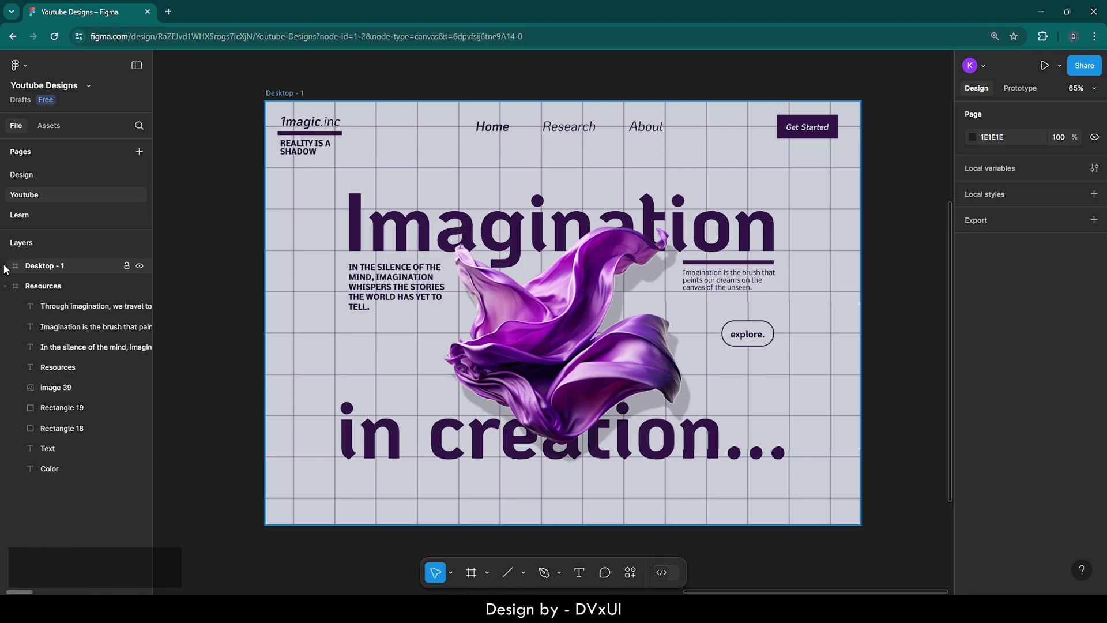
pyautogui.click(17, 290)
pyautogui.doubleClick(17, 291)
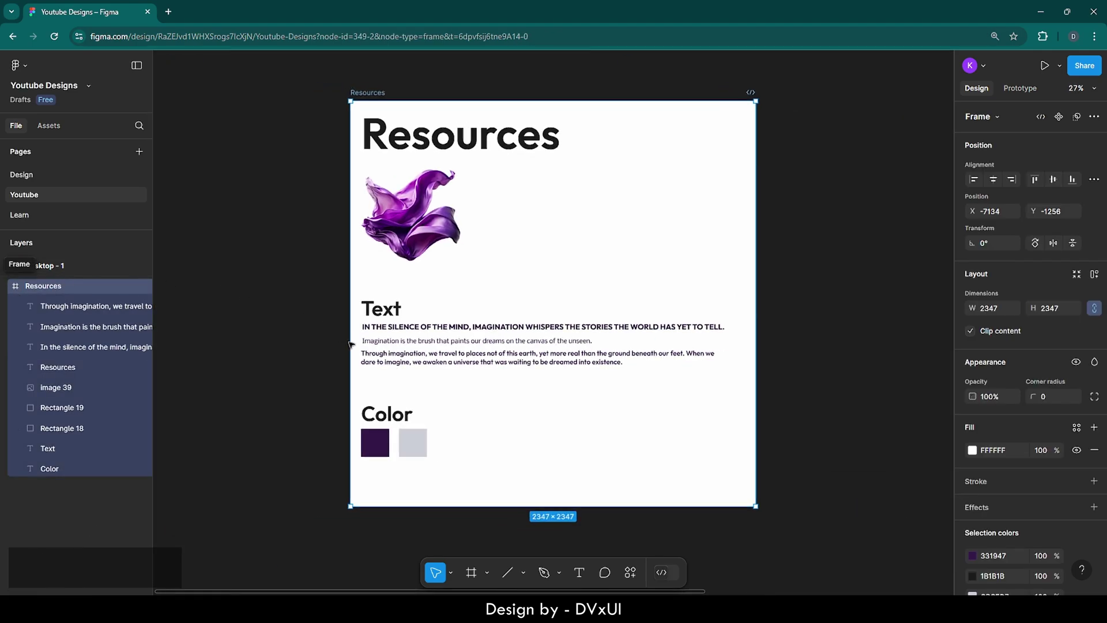
pyautogui.click(449, 360)
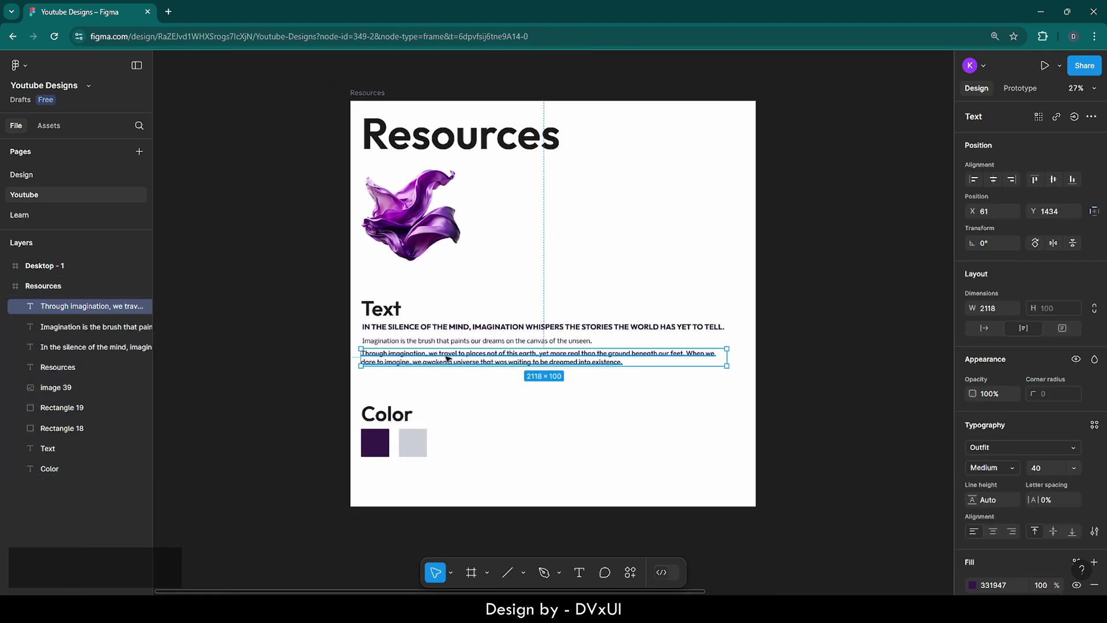
pyautogui.doubleClick(474, 358)
pyautogui.hotkey('ctrl', 'a')
pyautogui.hotkey('ctrl', 'c')
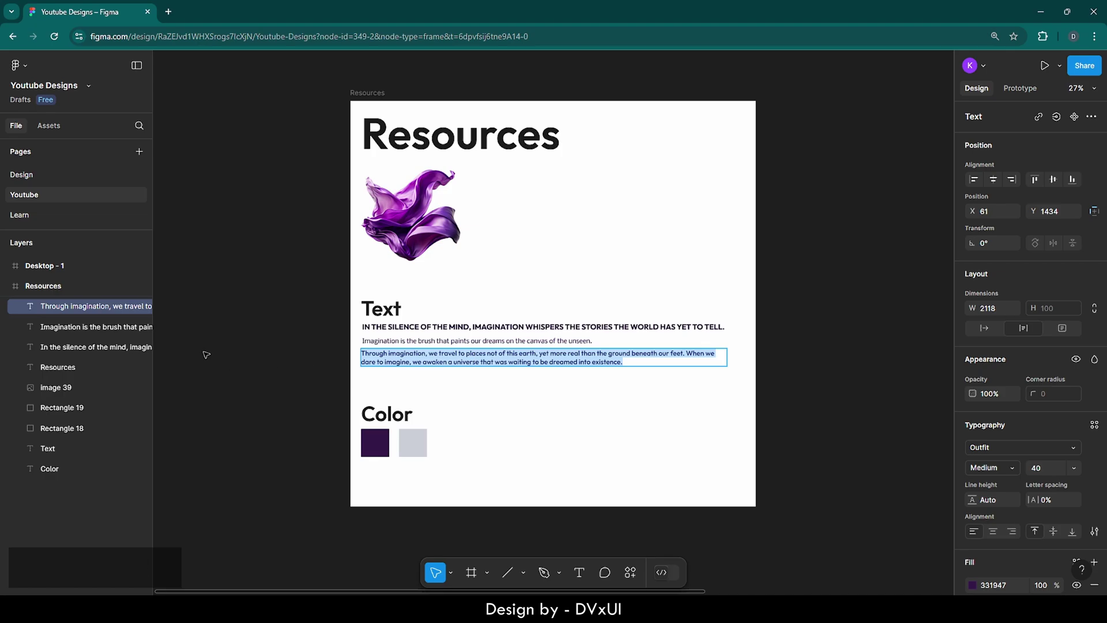
# - Paste the copied quote into the Desktop - 1 frame and place it below the "in creation..." heading at about X 85, Y 872
pyautogui.doubleClick(15, 266)
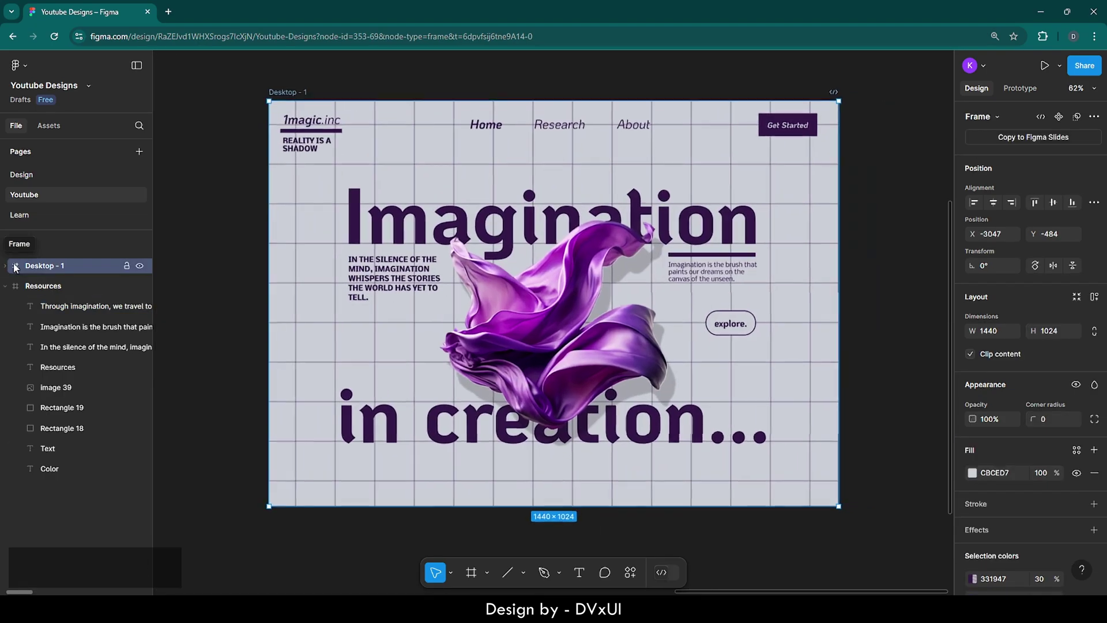
pyautogui.hotkey('ctrl', 'v')
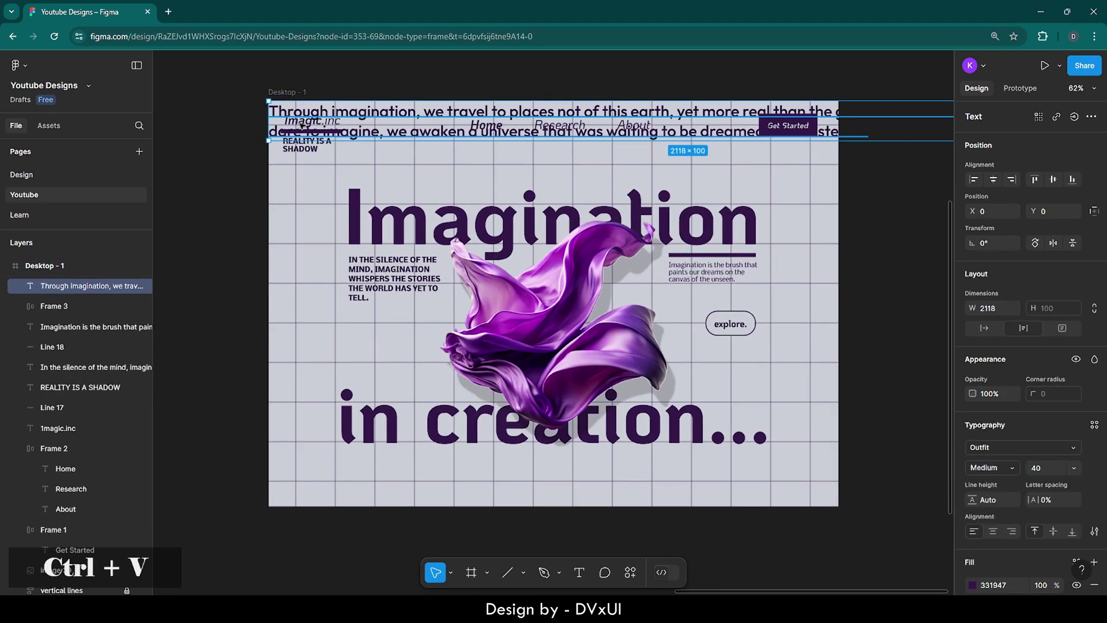
pyautogui.moveTo(476, 114); pyautogui.dragTo(508, 458)
# - Set the pasted quote's font size to 20 and its font to Nobile
pyautogui.doubleClick(508, 458)
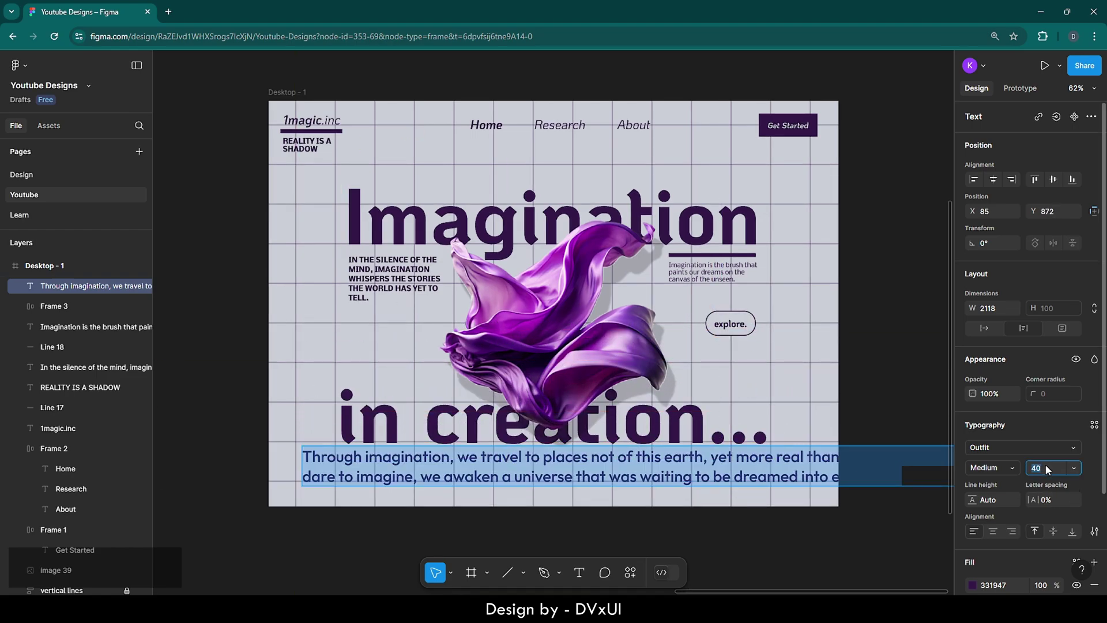
pyautogui.press('BackSpace')
pyautogui.write('20')
pyautogui.press('Return')
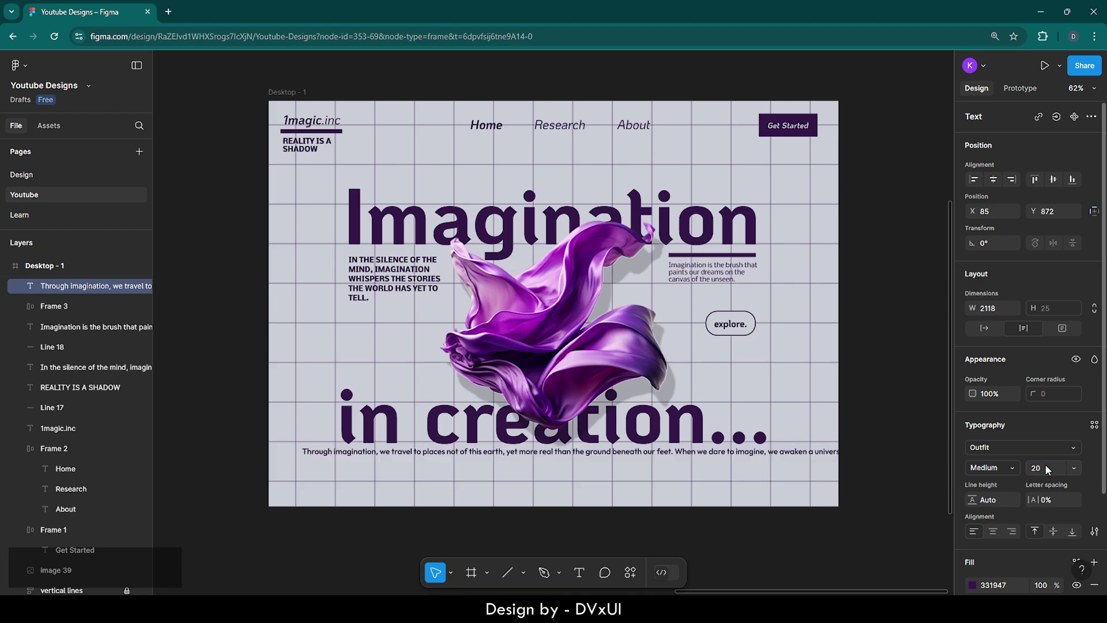
pyautogui.click(1002, 447)
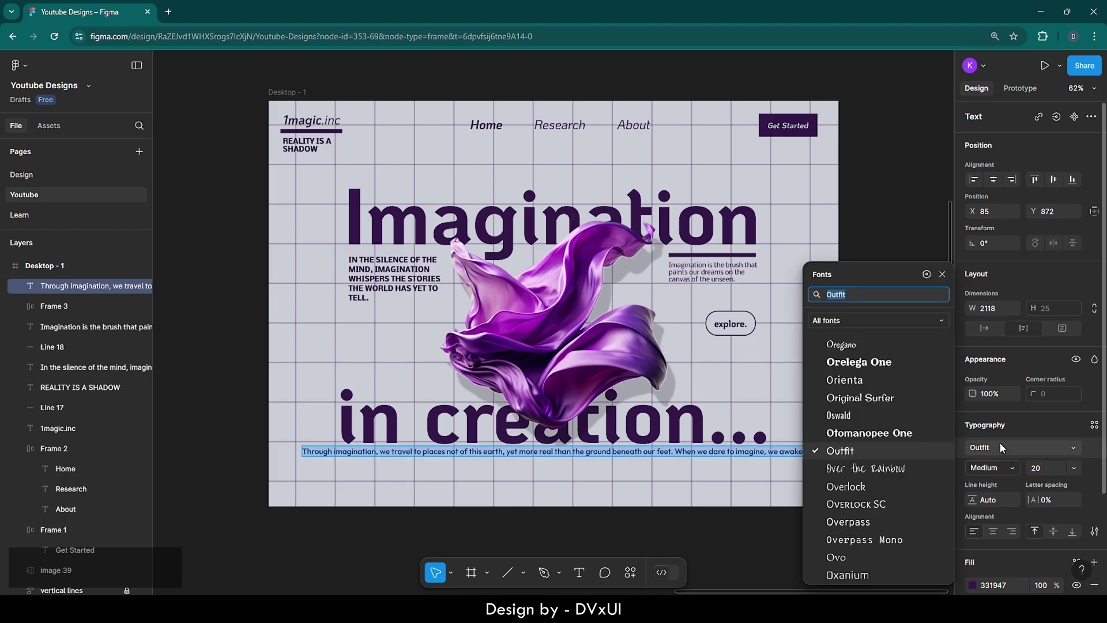
pyautogui.write('nob')
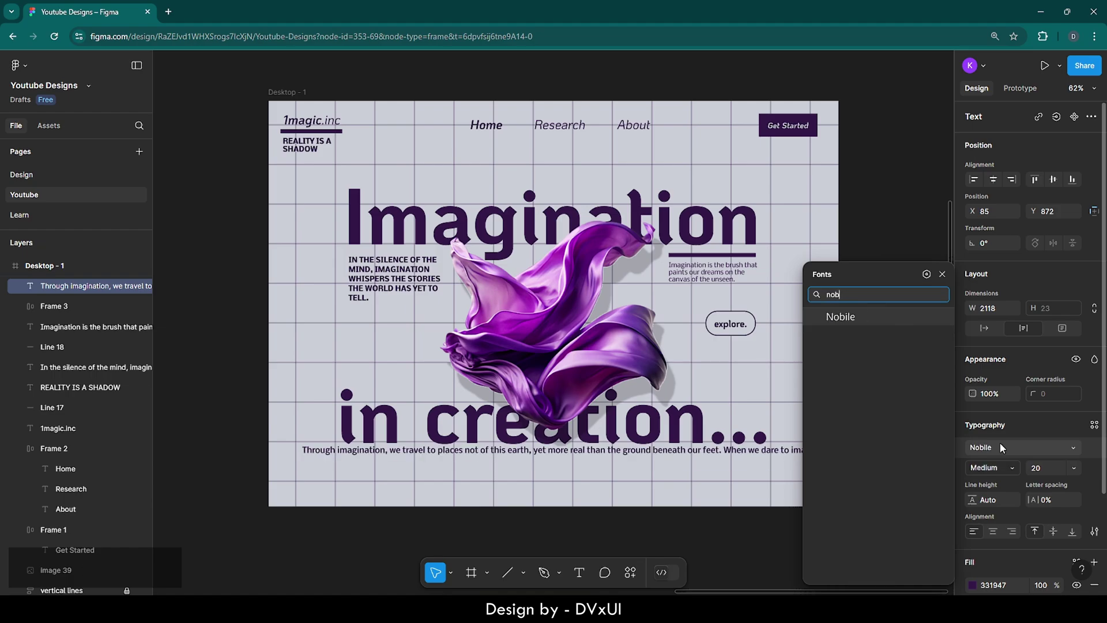
pyautogui.press('Return')
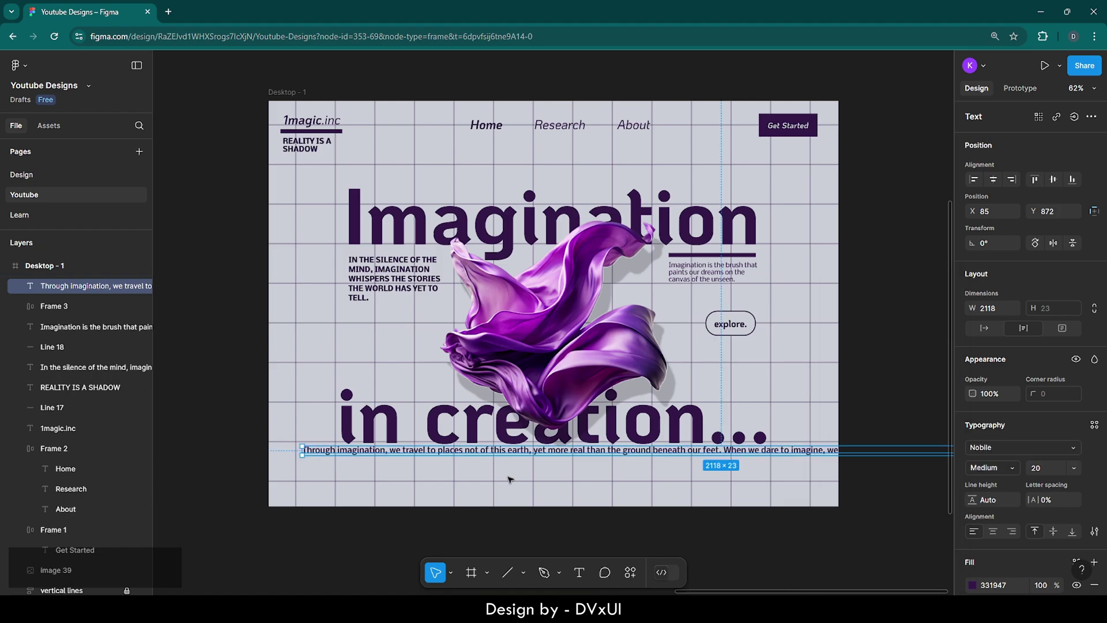
# - Move the quote to X 170, Y 887 and narrow its text box to about 1091, matching the "in creation..." heading's width
pyautogui.moveTo(339, 456); pyautogui.dragTo(372, 460)
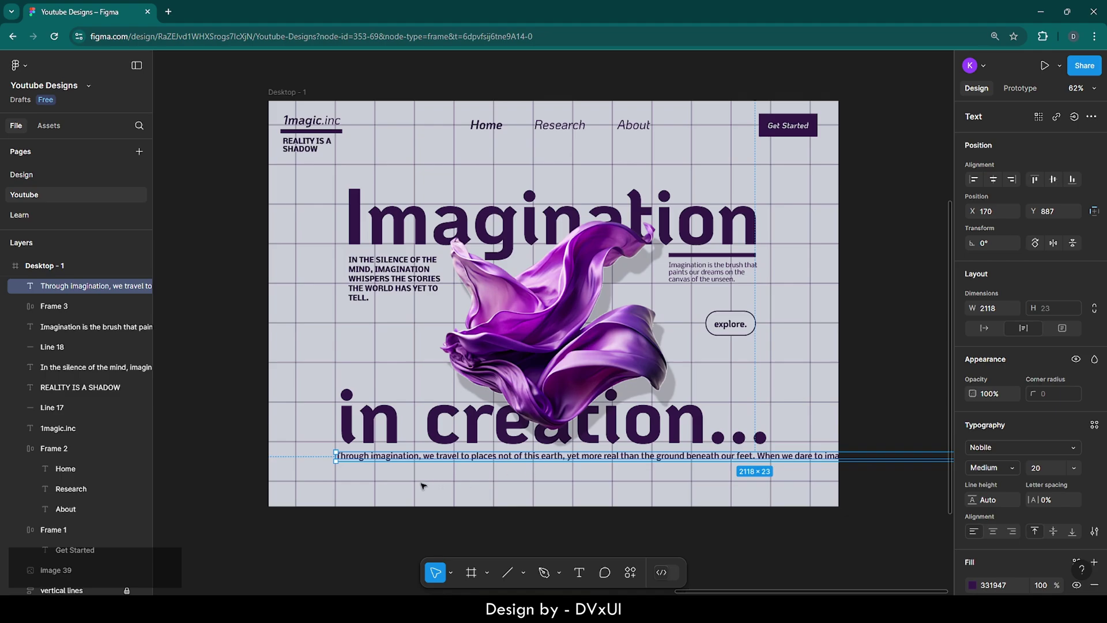
pyautogui.scroll(-5, 424, 486)
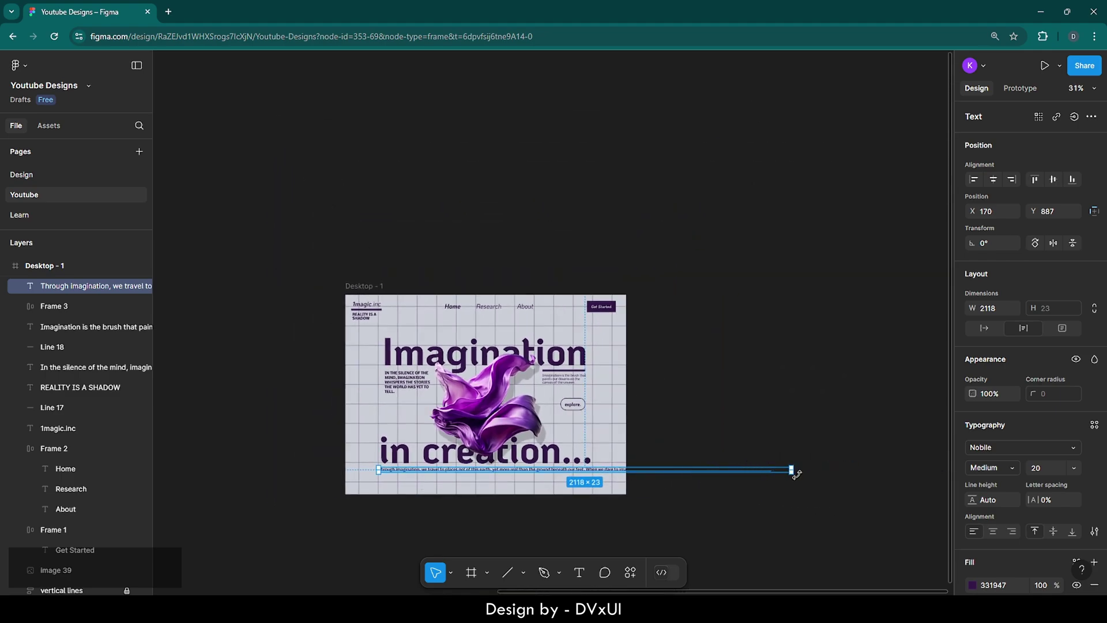
pyautogui.moveTo(790, 471); pyautogui.dragTo(594, 472)
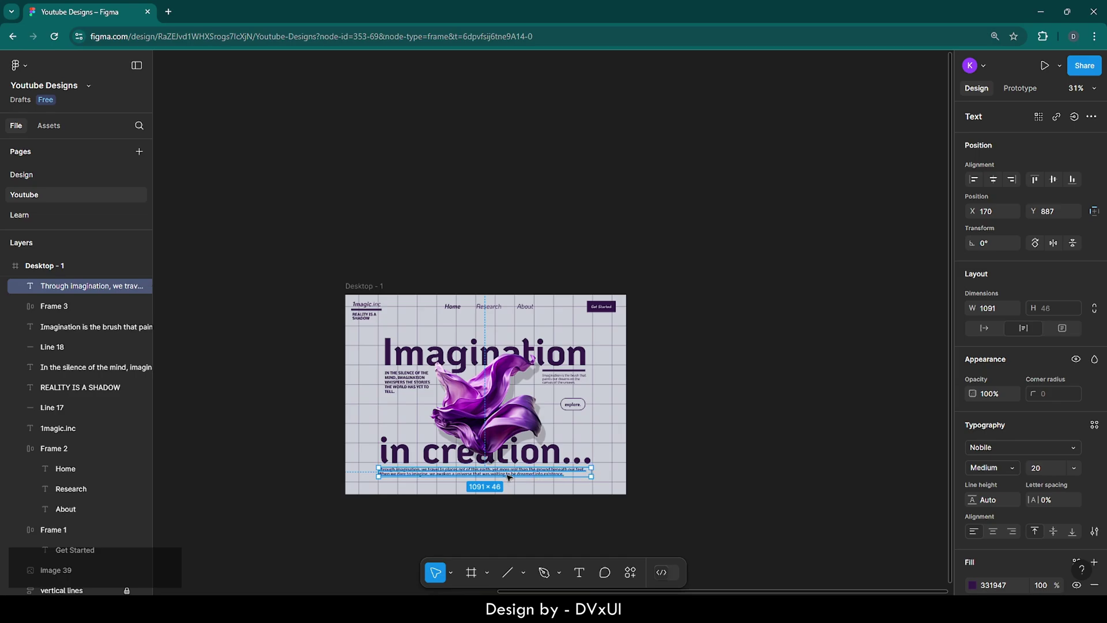
# - Widen the text box of the quote below the "in creation..." heading to 1099
pyautogui.scroll(5, 503, 476)
pyautogui.hscroll(-3, 508, 477)
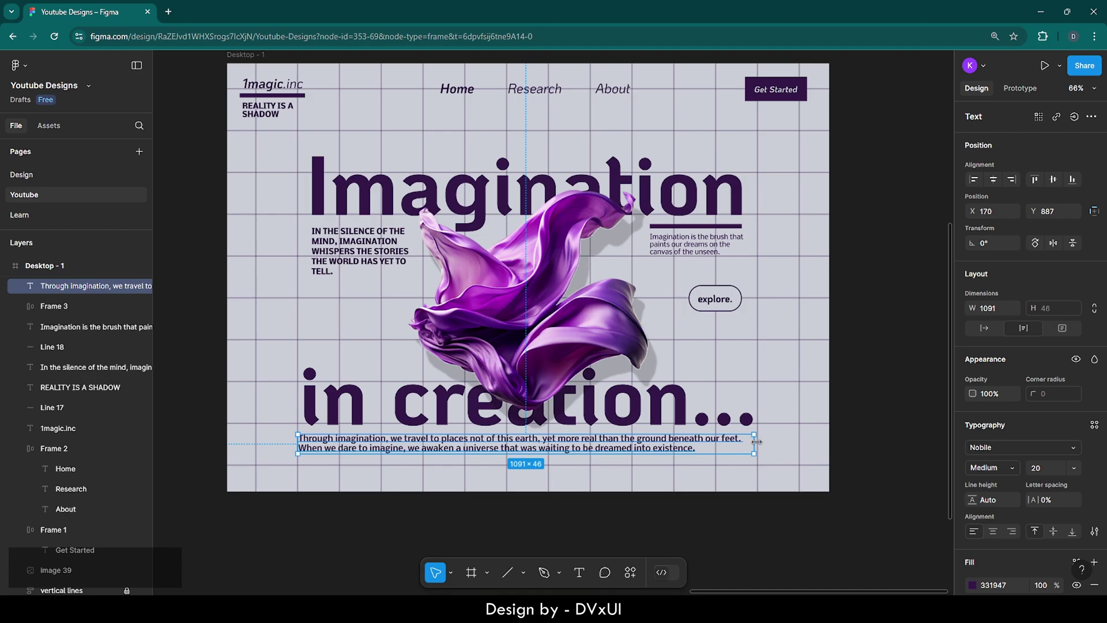
pyautogui.moveTo(754, 439); pyautogui.dragTo(758, 439)
pyautogui.click(786, 441)
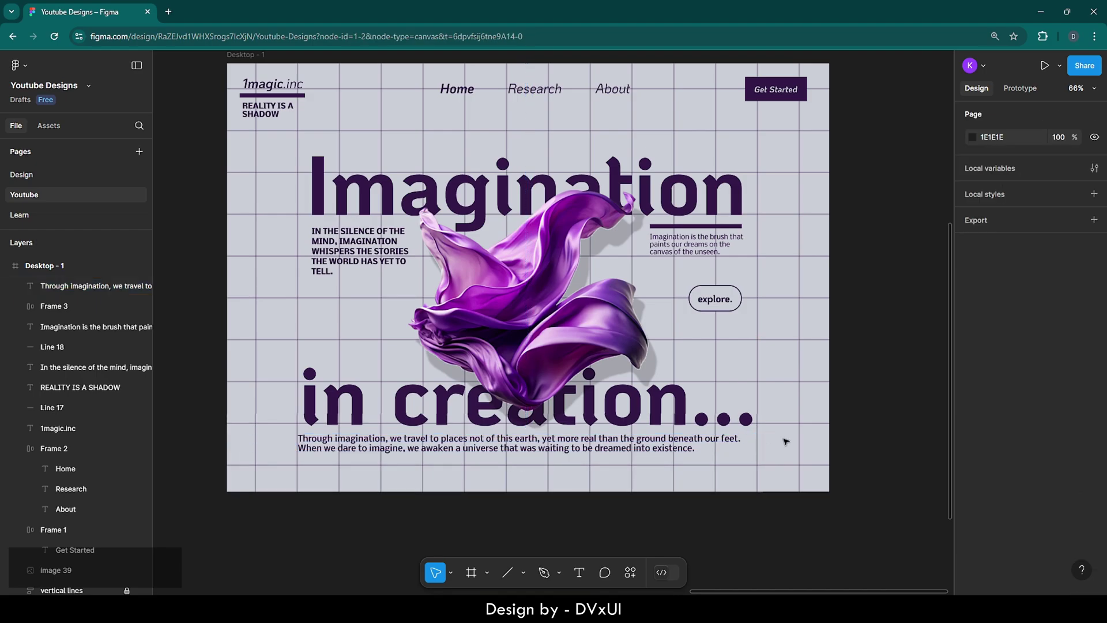
# - Set the line height of the "Through imagination..." quote to 24
pyautogui.click(651, 448)
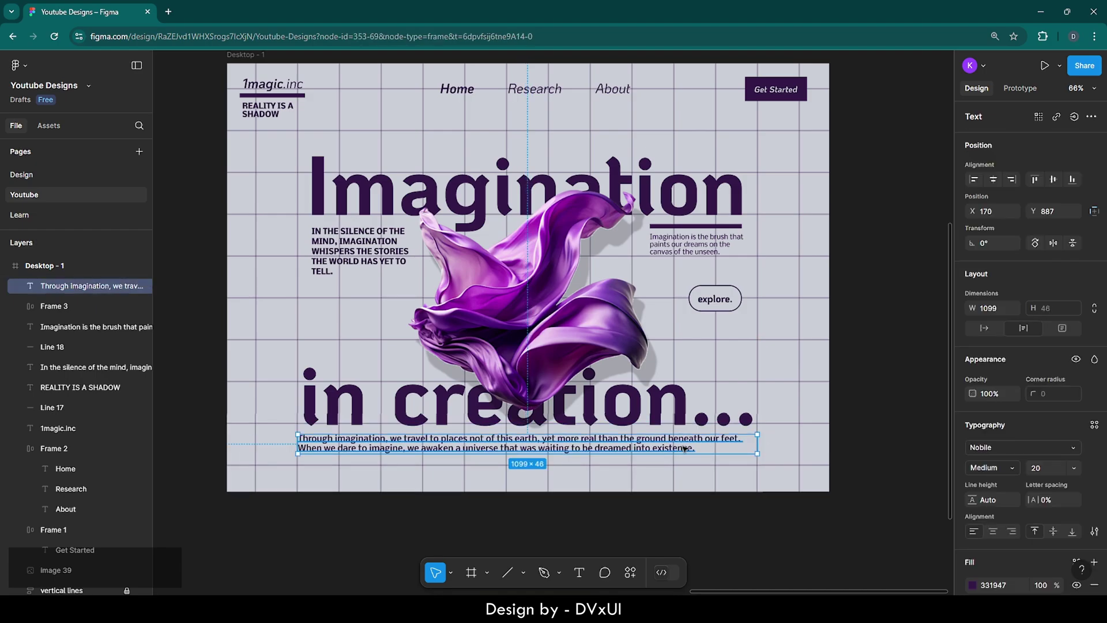
pyautogui.click(990, 499)
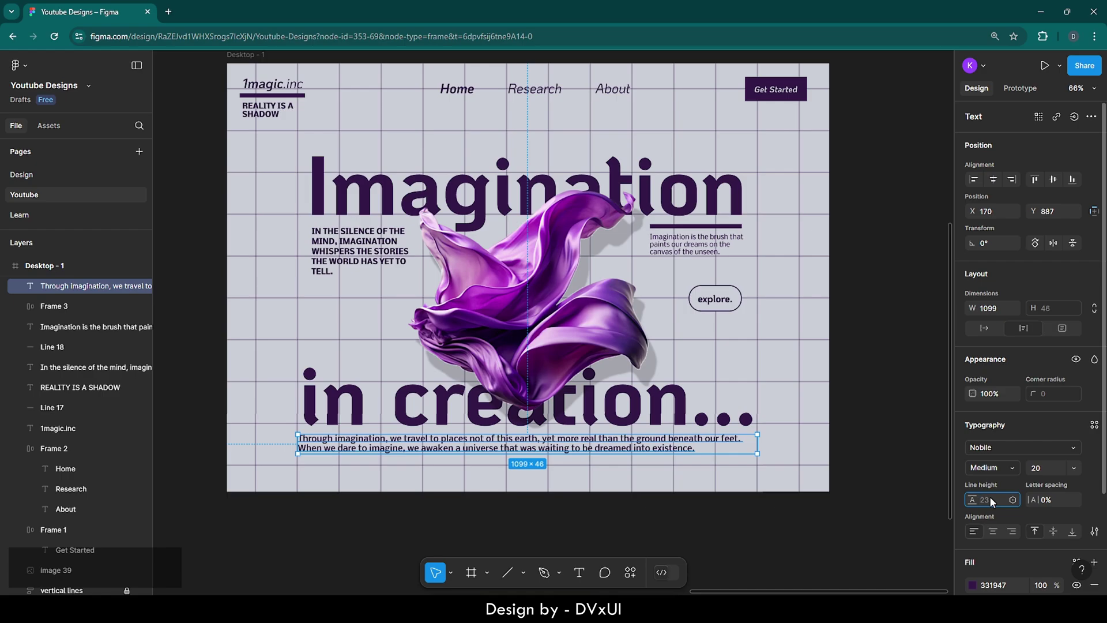
pyautogui.write('24')
pyautogui.press('Return')
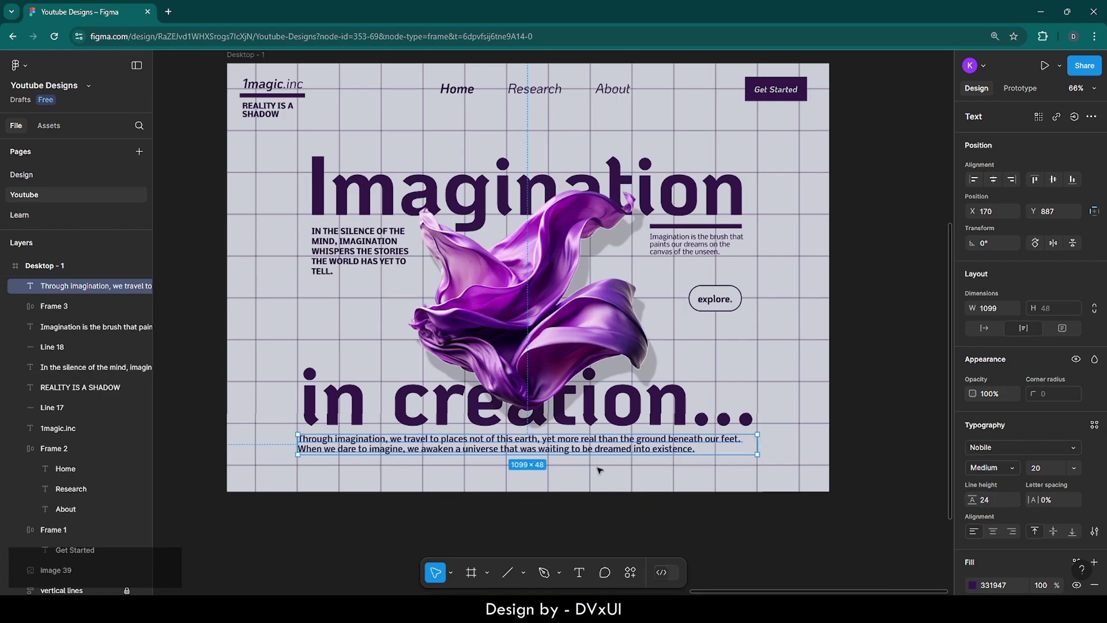
pyautogui.click(721, 471)
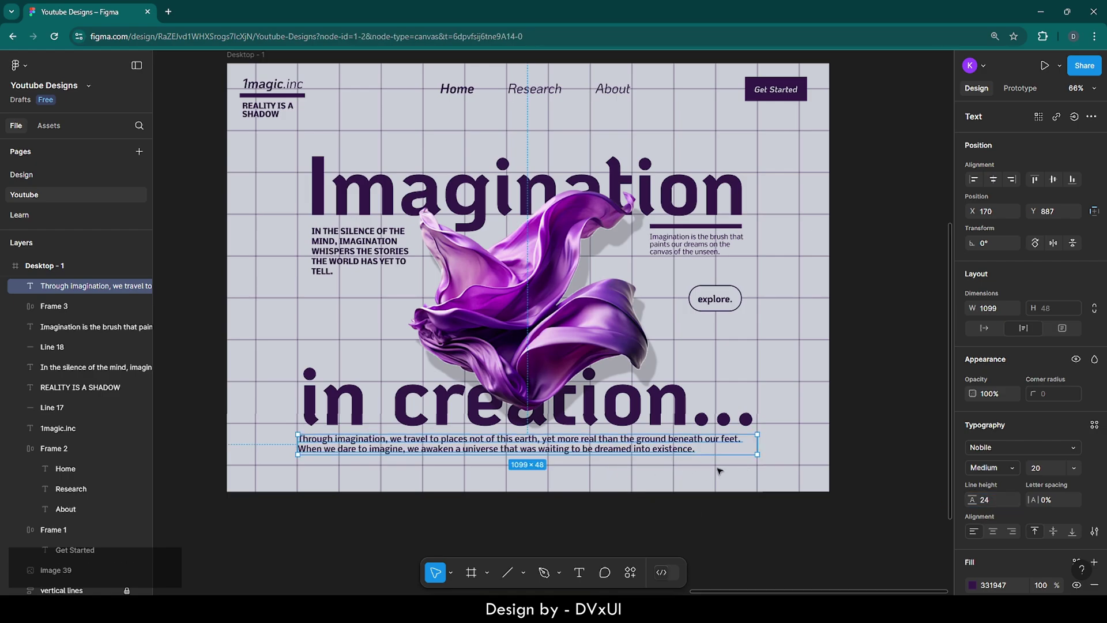
# - Nudge the "Through imagination..." quote down to Y 896, adding space below the "in creation..." heading
pyautogui.click(628, 451)
pyautogui.hotkey('shift', 'Down')
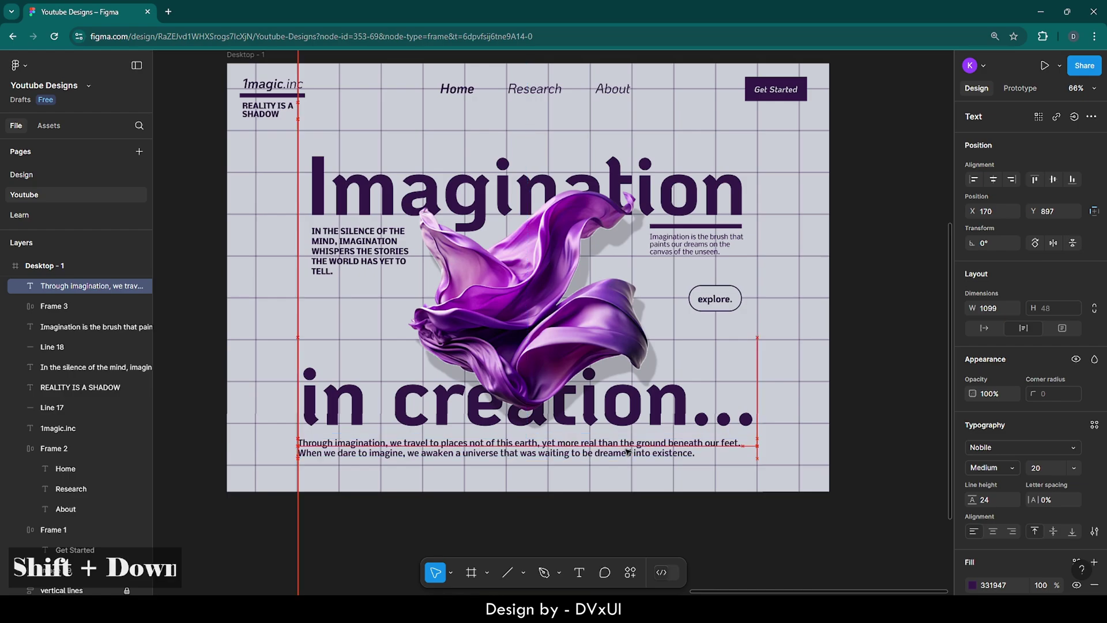
pyautogui.press('Up')
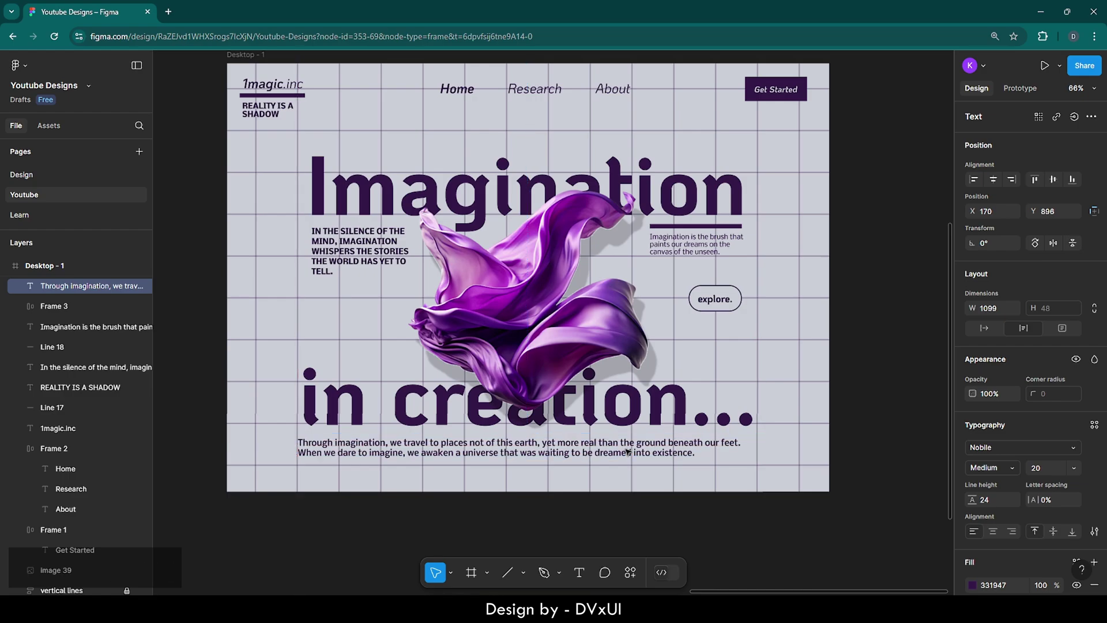
# - Move the "in creation..." heading and the quote beneath it down together by 20 px
pyautogui.keyDown('shift'); pyautogui.click(692, 415); pyautogui.keyUp('shift')
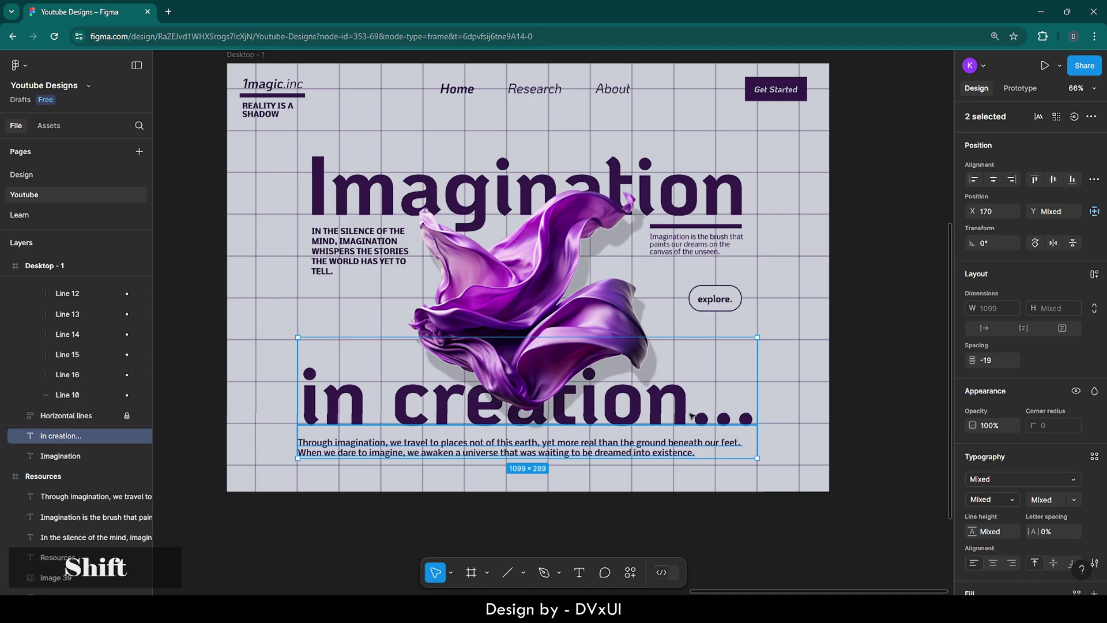
pyautogui.hotkey('shift', 'Down')
pyautogui.hotkey('shift', 'Down')
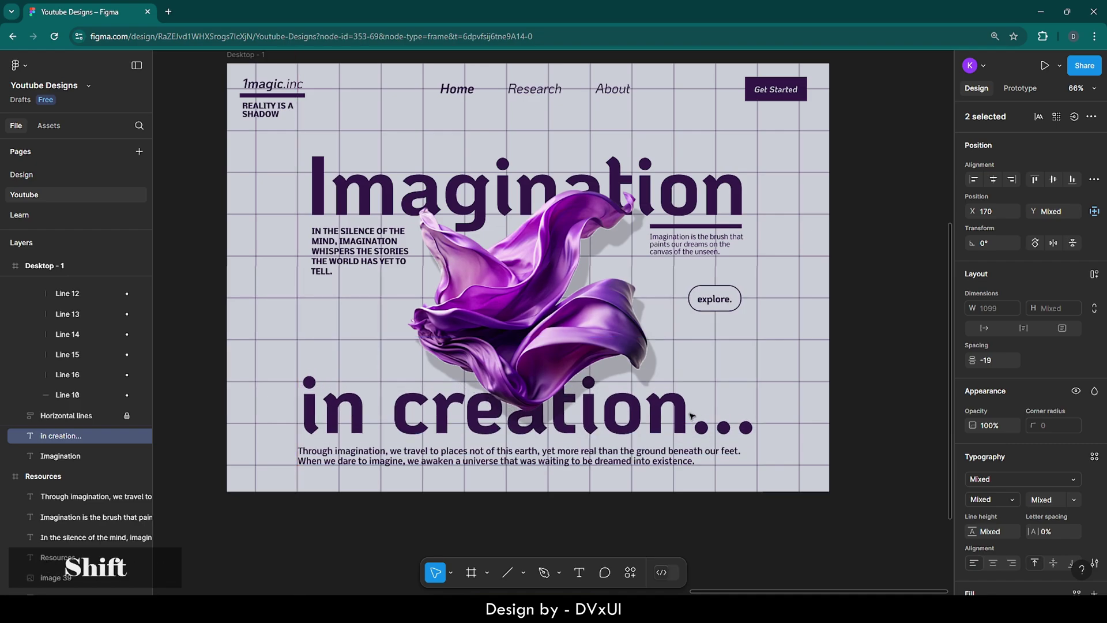
pyautogui.click(814, 408)
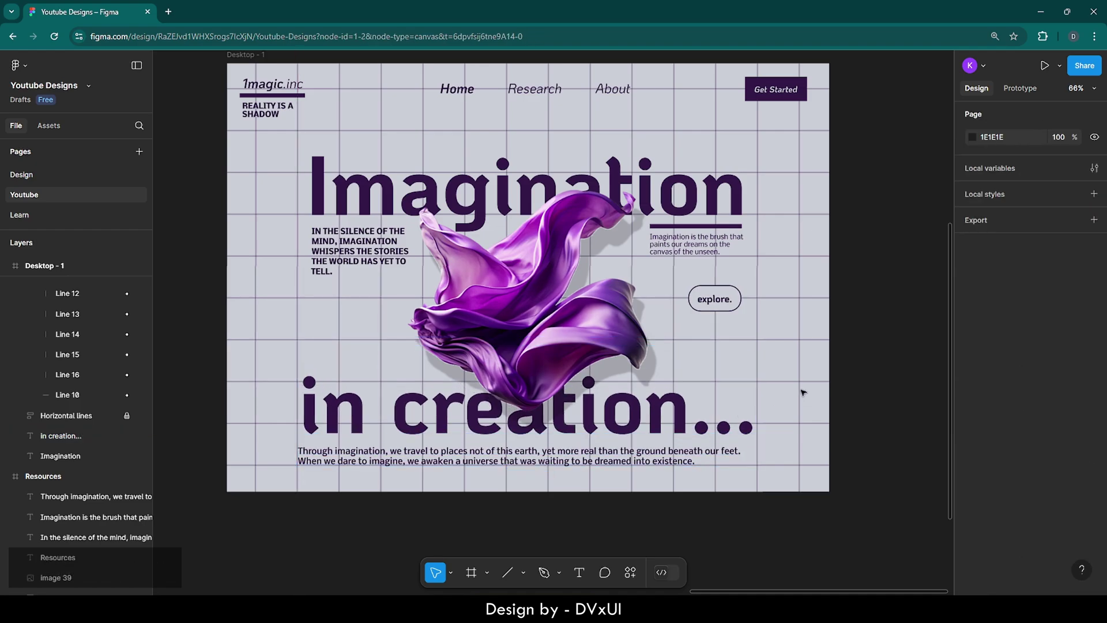
# - Add an inside stroke of weight 4 to the Desktop - 1 frame and colour it with the page's dark purple
pyautogui.scroll(1, 803, 392)
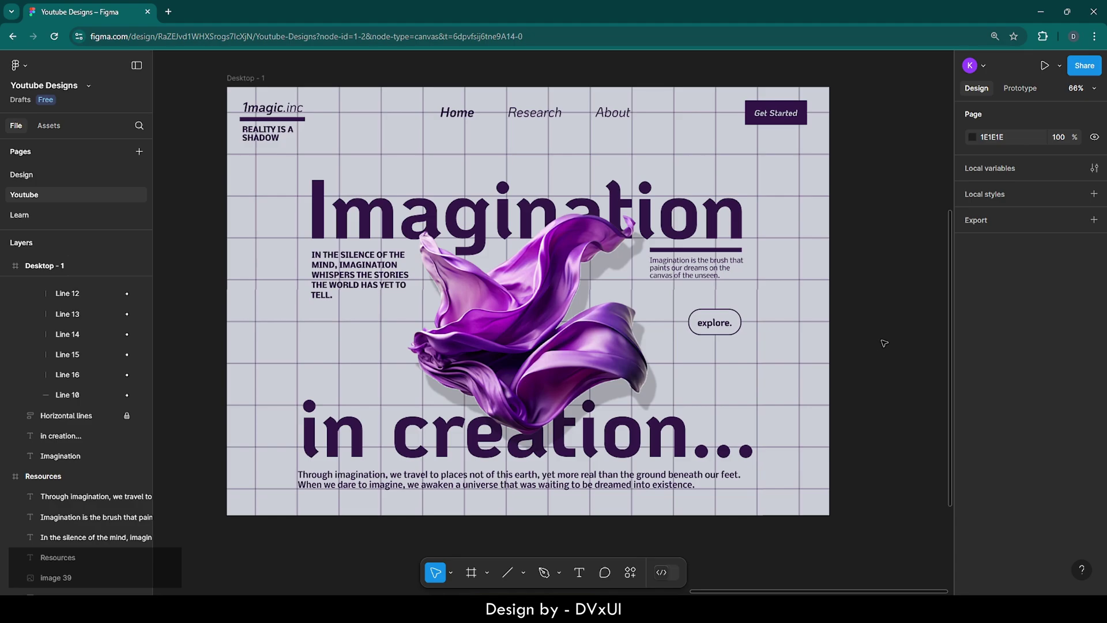
pyautogui.hscroll(-2, 884, 343)
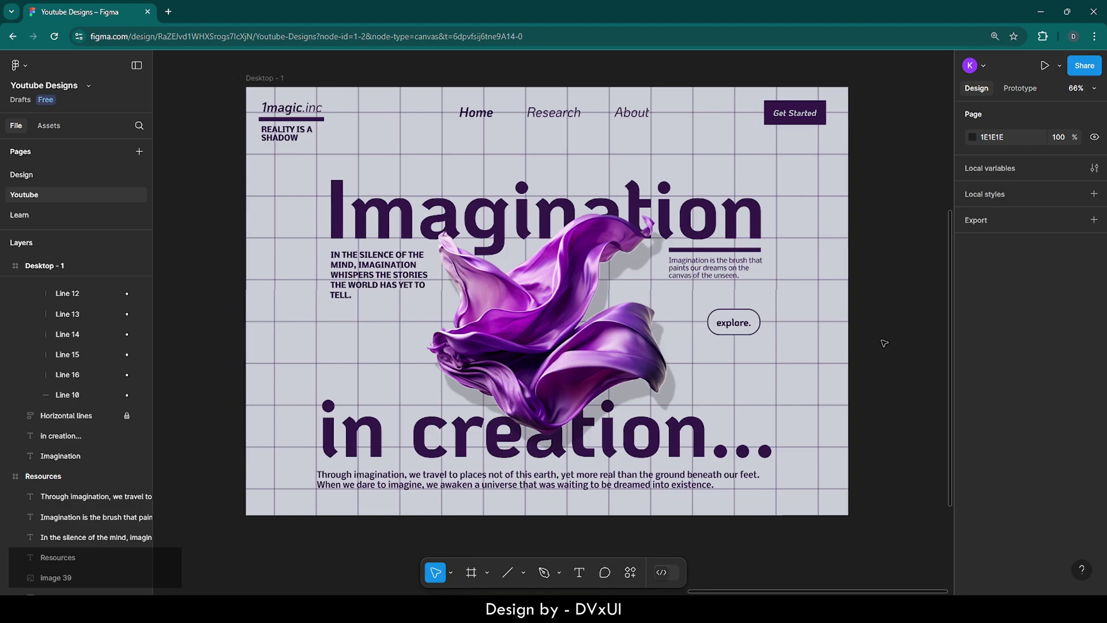
pyautogui.click(262, 79)
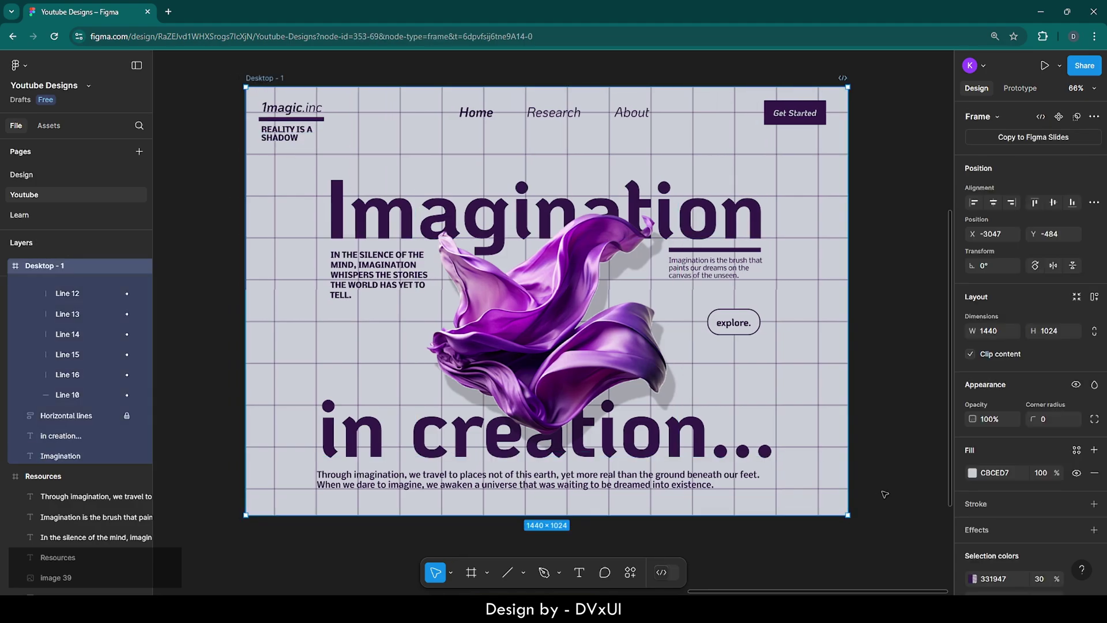
pyautogui.click(1094, 504)
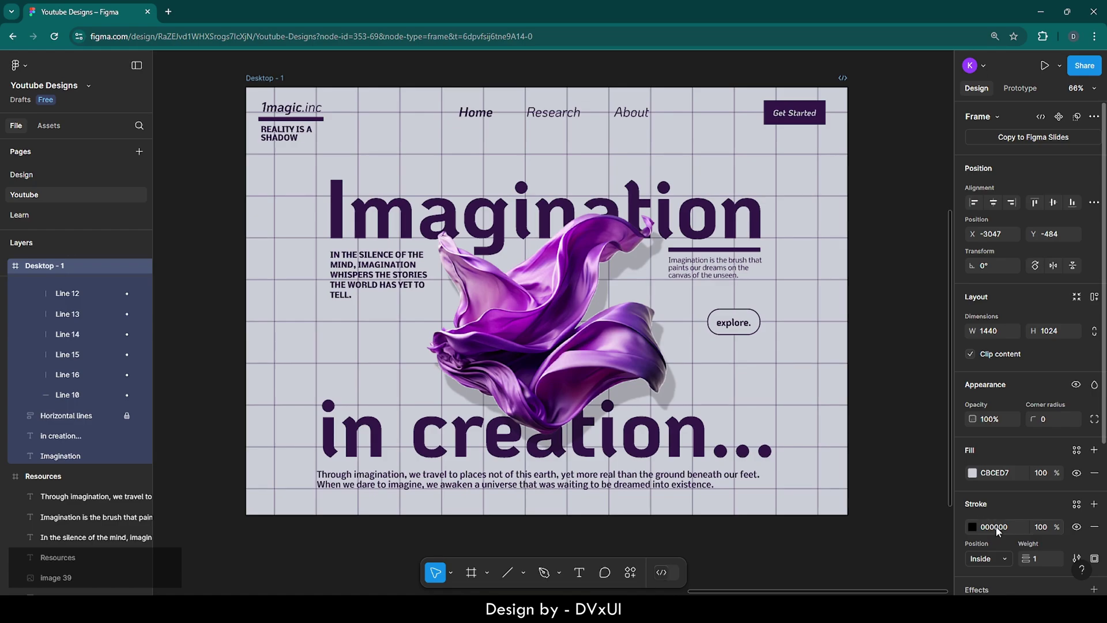
pyautogui.click(1042, 559)
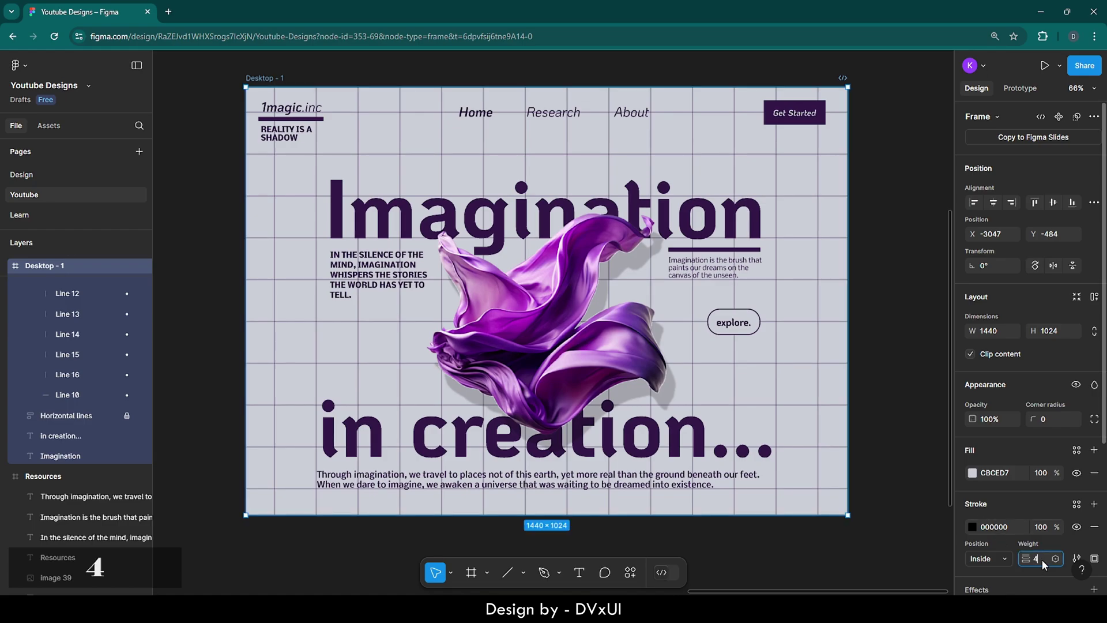
pyautogui.write('4')
pyautogui.press('Return')
pyautogui.click(973, 528)
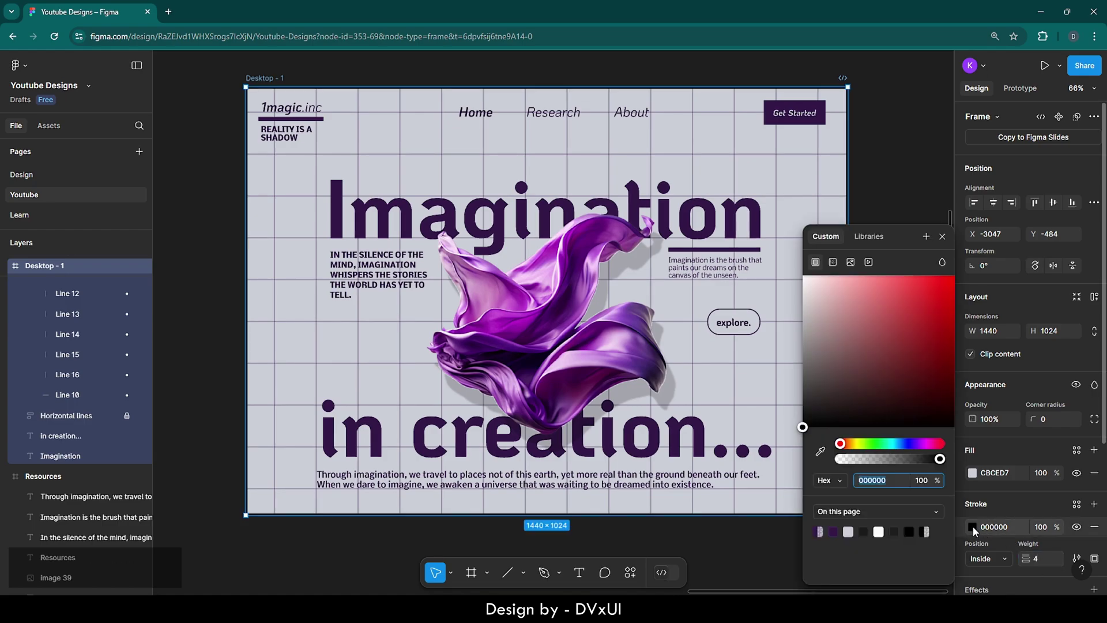
pyautogui.click(835, 528)
pyautogui.click(901, 171)
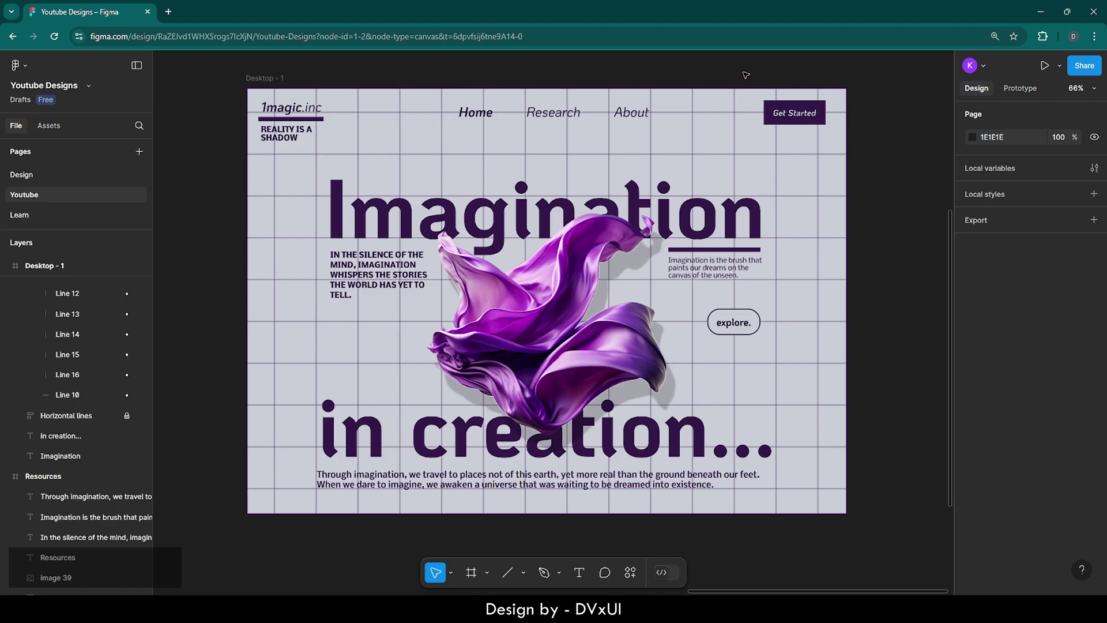
# - Hide the editor interface and switch the browser to full screen to present the finished design
pyautogui.rightClick(370, 71)
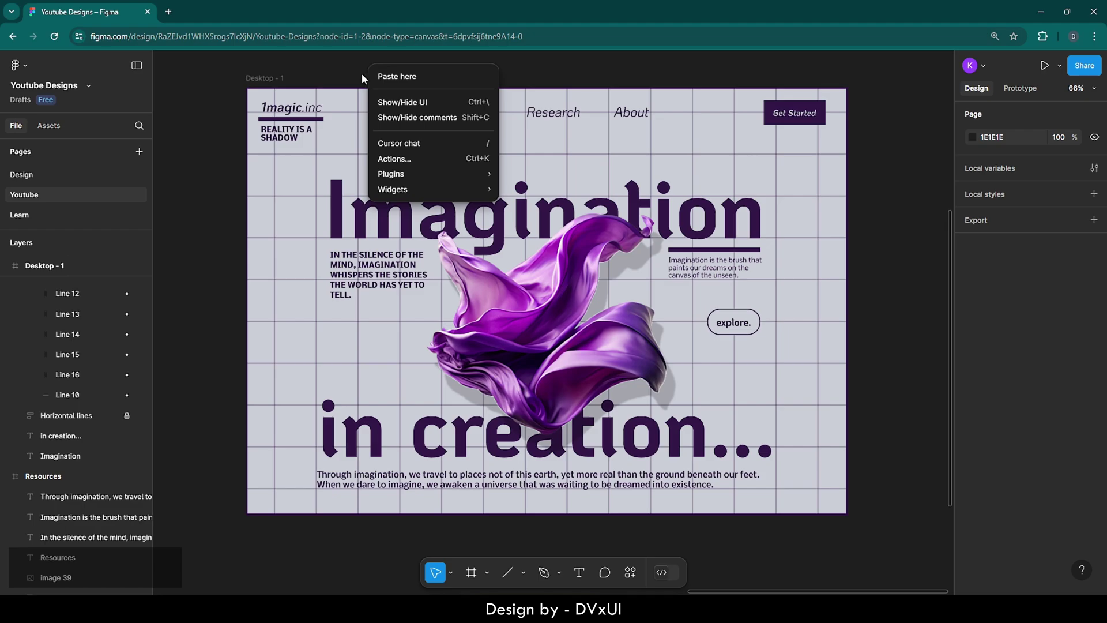
pyautogui.click(407, 105)
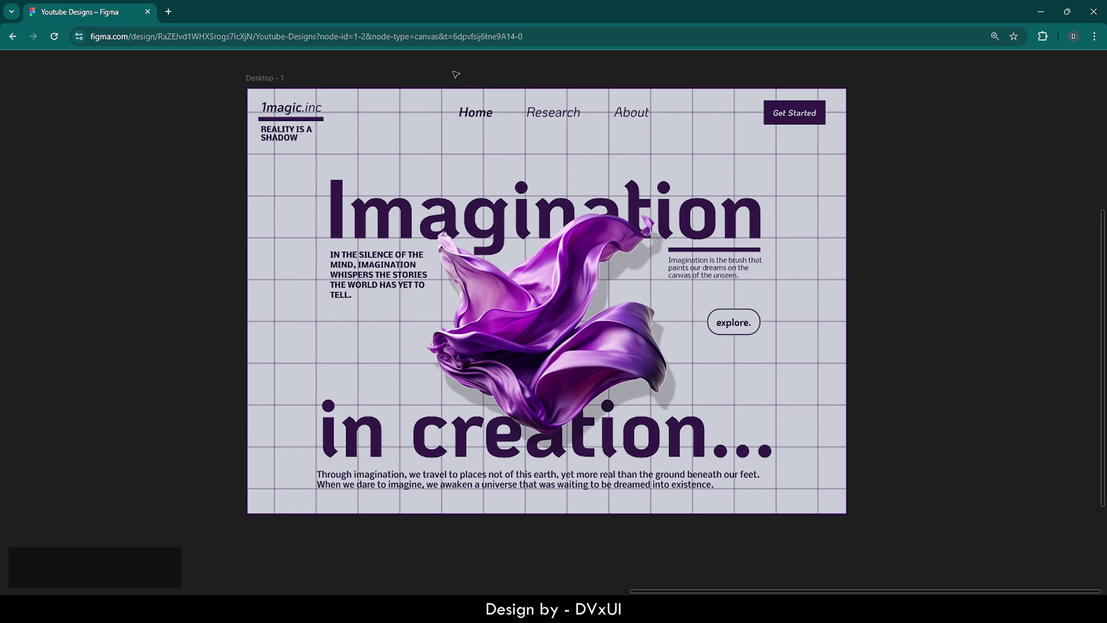
pyautogui.press('F11')
# - Move the Desktop - 1 frame down to centre it vertically in the full-screen view, and deselect it
pyautogui.click(273, 29)
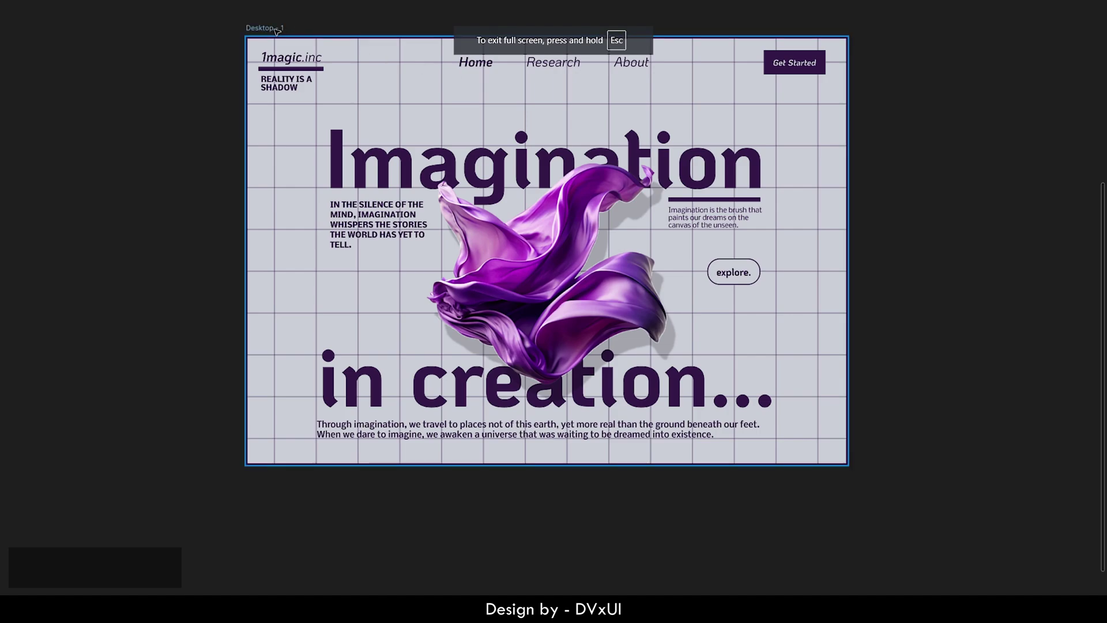
pyautogui.moveTo(274, 32); pyautogui.dragTo(274, 79)
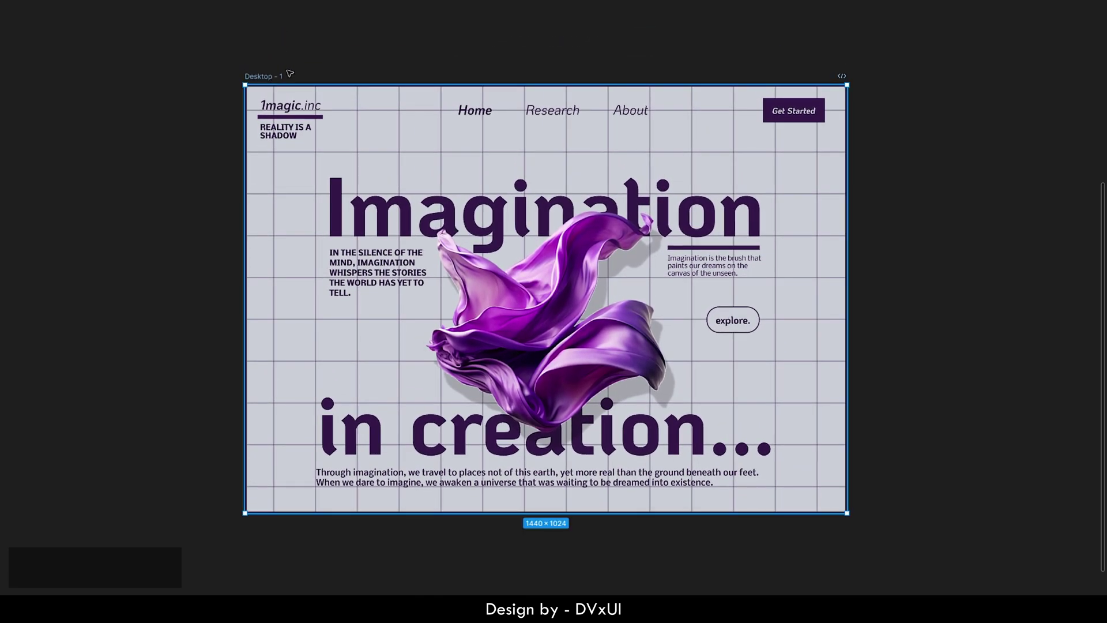
pyautogui.click(403, 35)
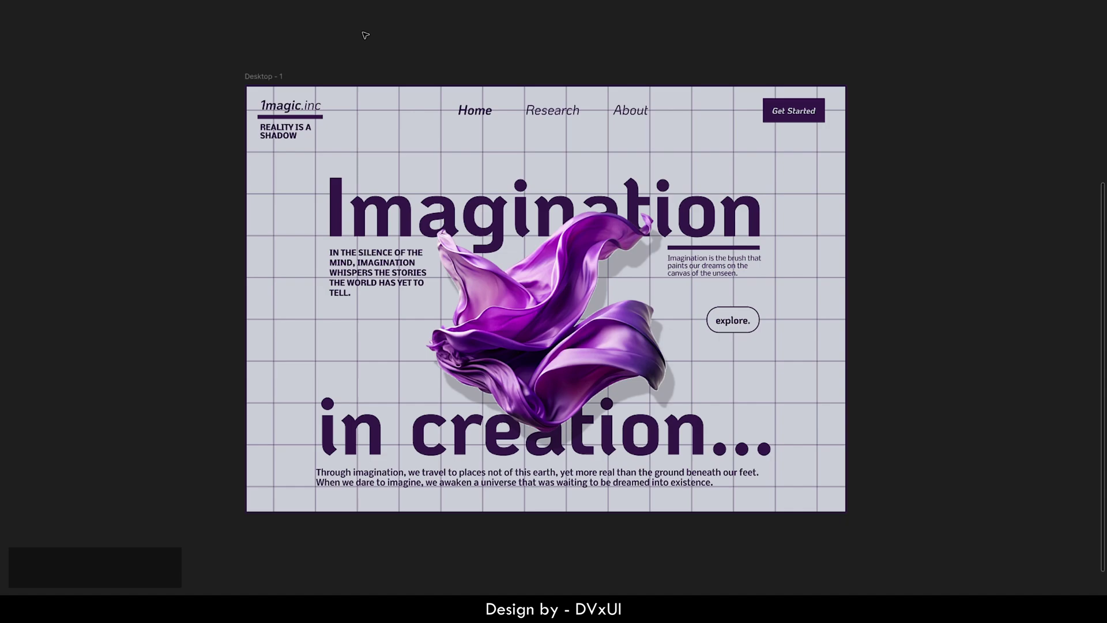